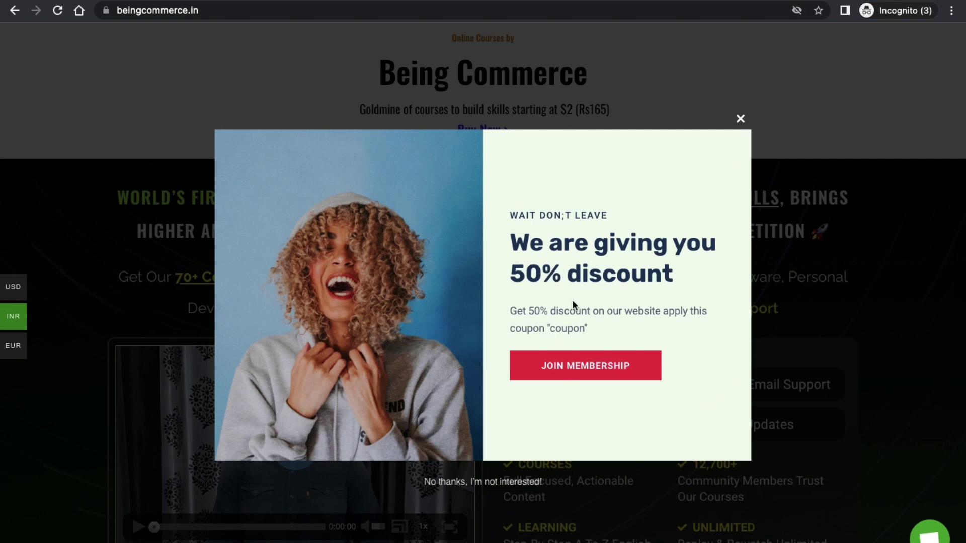
Step: Examine the 50% discount popup and the AdBlock Detected notice on the beingcommerce.in homepage
{"action": "left_click", "coordinate": [589, 372]}
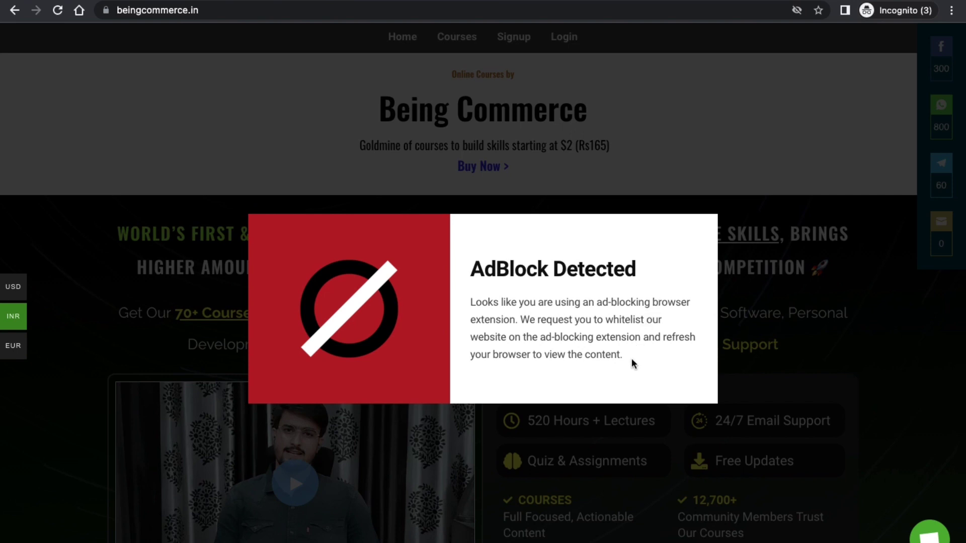
{"action": "left_click_drag", "start_coordinate": [632, 359], "coordinate": [478, 291]}
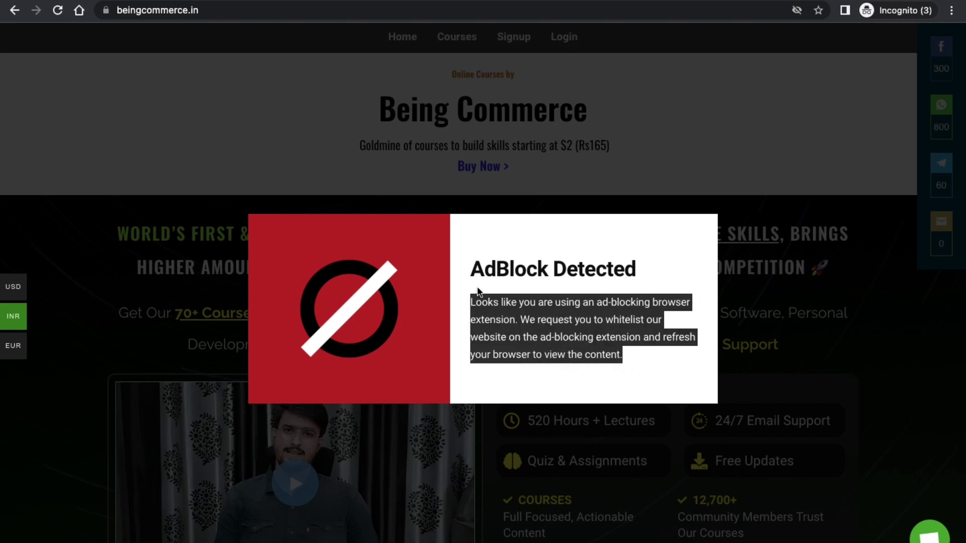
{"action": "left_click", "coordinate": [506, 304]}
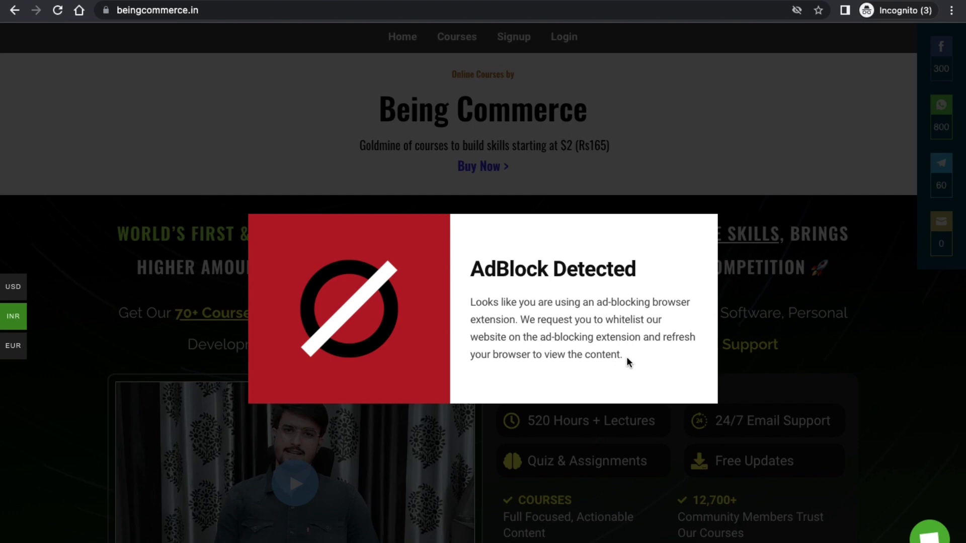
{"action": "left_click_drag", "start_coordinate": [627, 358], "coordinate": [444, 302]}
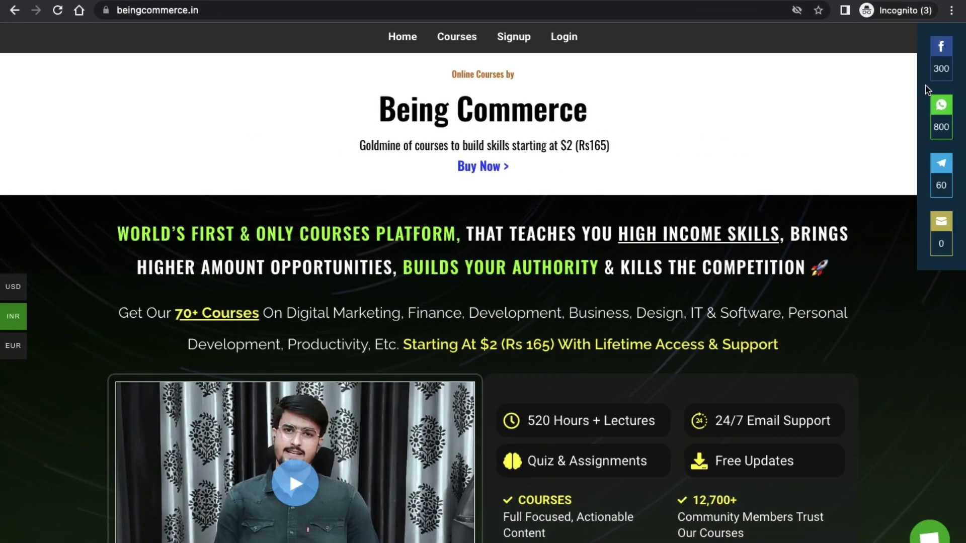
Step: Inspect the floating social sharing bar and its share counters on the homepage
{"action": "scroll", "coordinate": [946, 83], "scroll_direction": "up", "scroll_amount": 3}
{"action": "scroll", "coordinate": [948, 86], "scroll_direction": "up", "scroll_amount": 4}
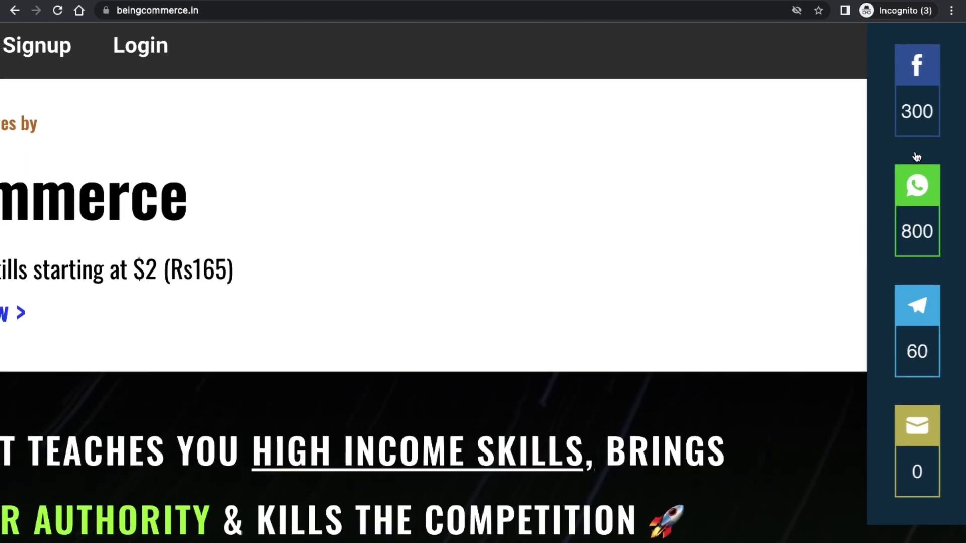
{"action": "scroll", "coordinate": [923, 250], "scroll_direction": "down", "scroll_amount": 1}
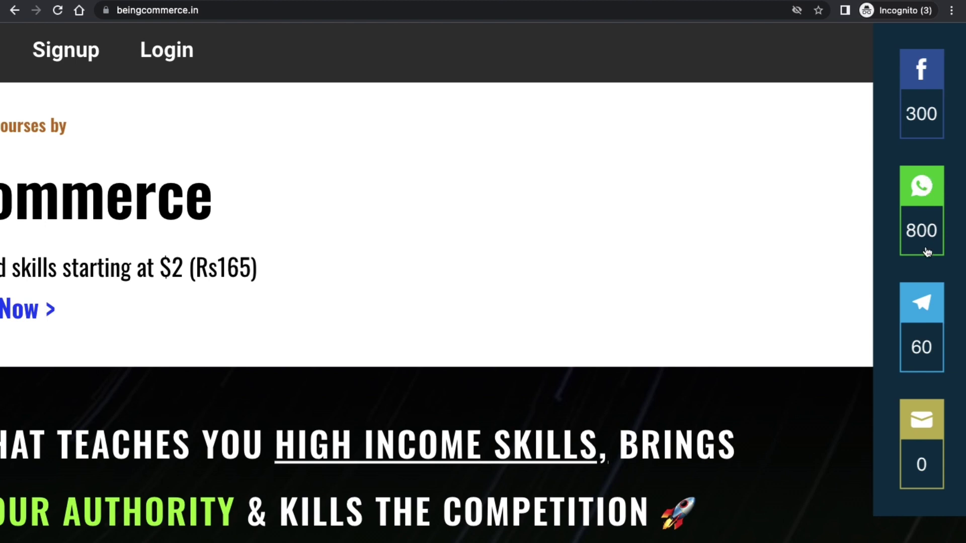
{"action": "scroll", "coordinate": [928, 276], "scroll_direction": "down", "scroll_amount": 5}
{"action": "scroll", "coordinate": [928, 266], "scroll_direction": "down", "scroll_amount": 3}
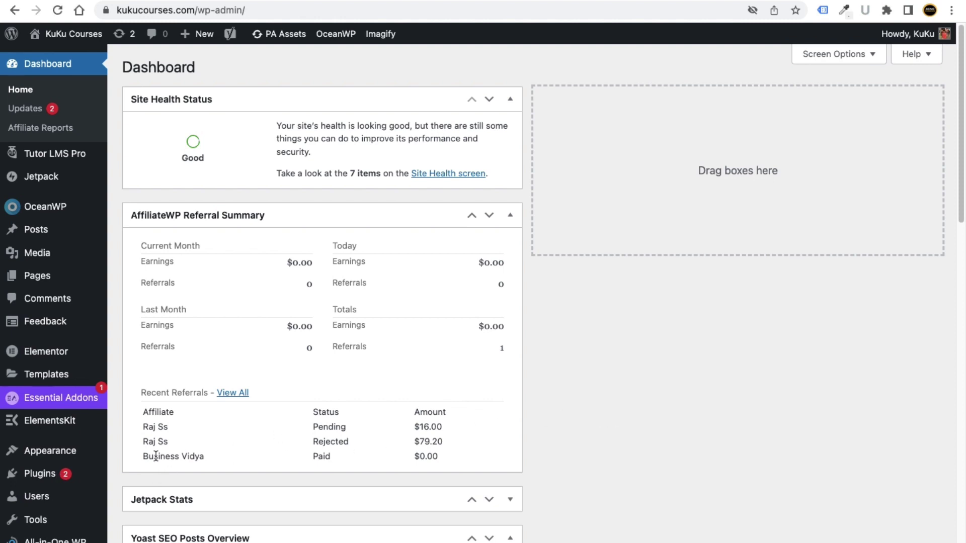
Step: Go to the Add Plugins page of the kukucourses.com WordPress dashboard and search the directory for hustle
{"action": "mouse_move", "coordinate": [52, 471]}
{"action": "scroll", "coordinate": [52, 472], "scroll_direction": "down", "scroll_amount": 3}
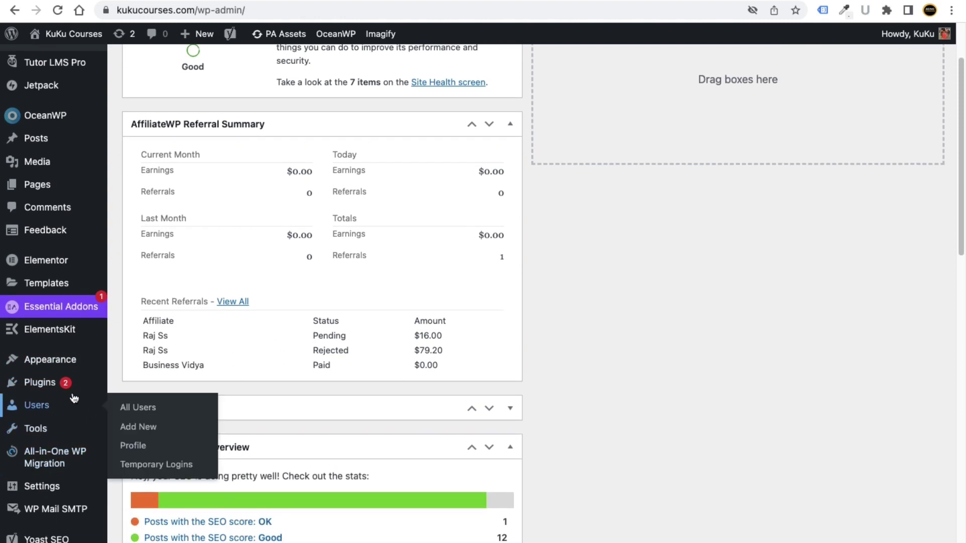
{"action": "left_click", "coordinate": [137, 404]}
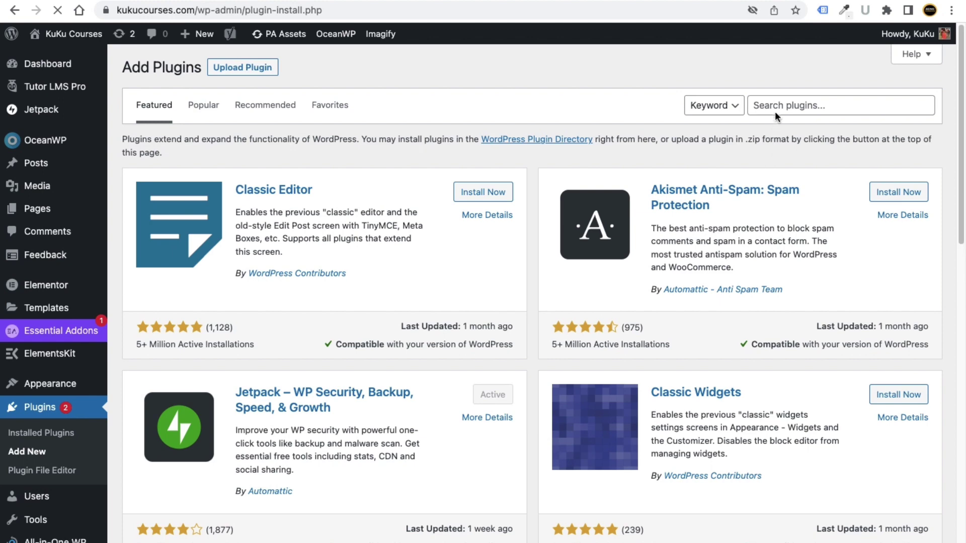
{"action": "left_click", "coordinate": [777, 107]}
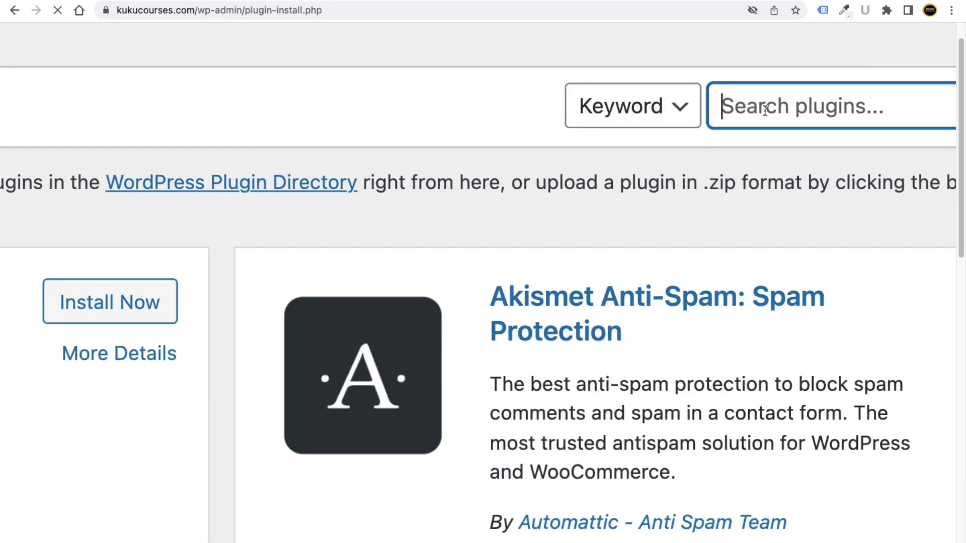
{"action": "type", "text": "hustle"}
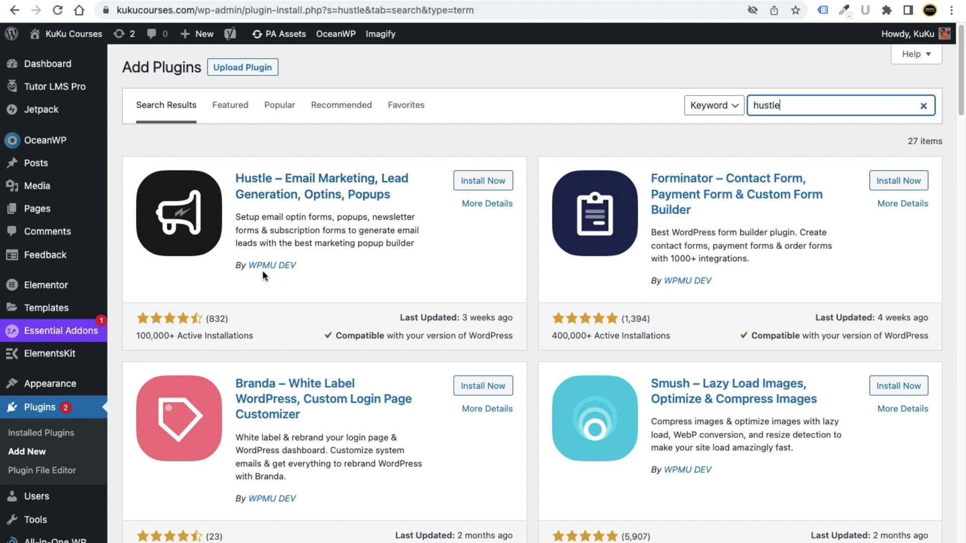
Step: Install and activate the Hustle – Email Marketing, Lead Generation, Optins, Popups plugin, reloading the page after activation
{"action": "left_click", "coordinate": [480, 184]}
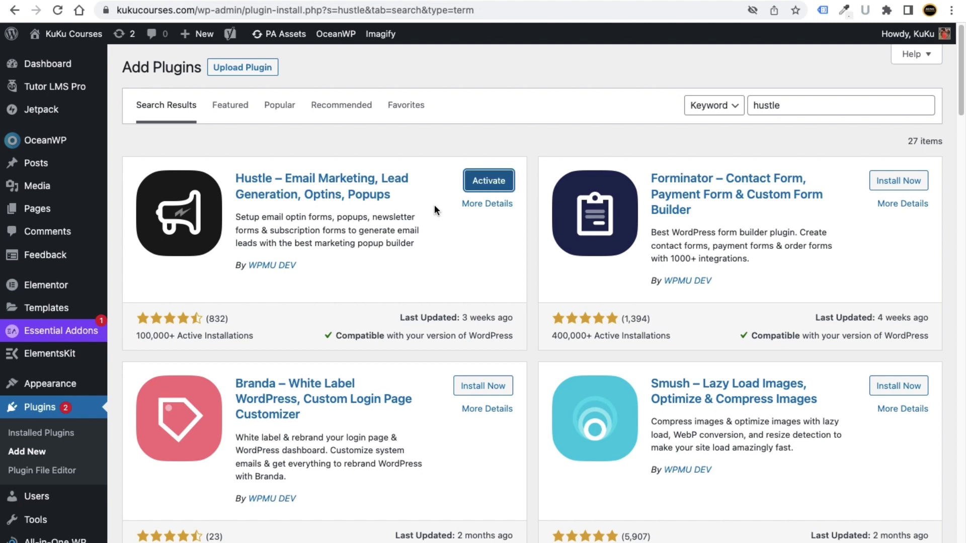
{"action": "left_click", "coordinate": [492, 188]}
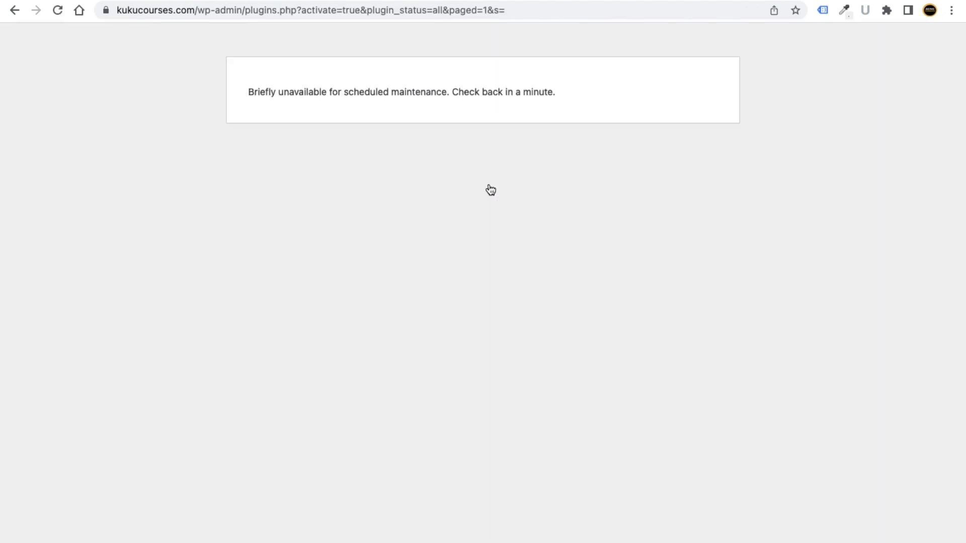
{"action": "left_click", "coordinate": [58, 11]}
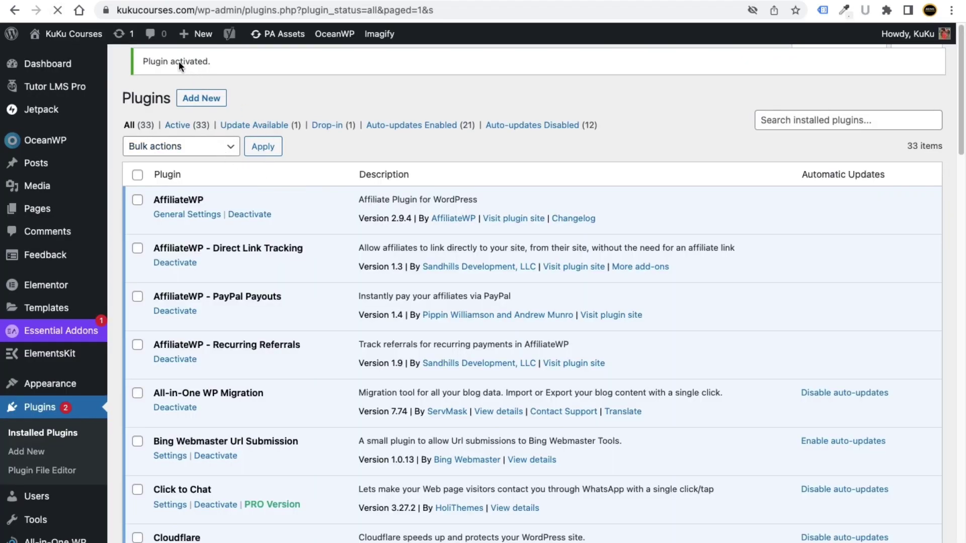
{"action": "left_click_drag", "start_coordinate": [139, 95], "coordinate": [235, 103]}
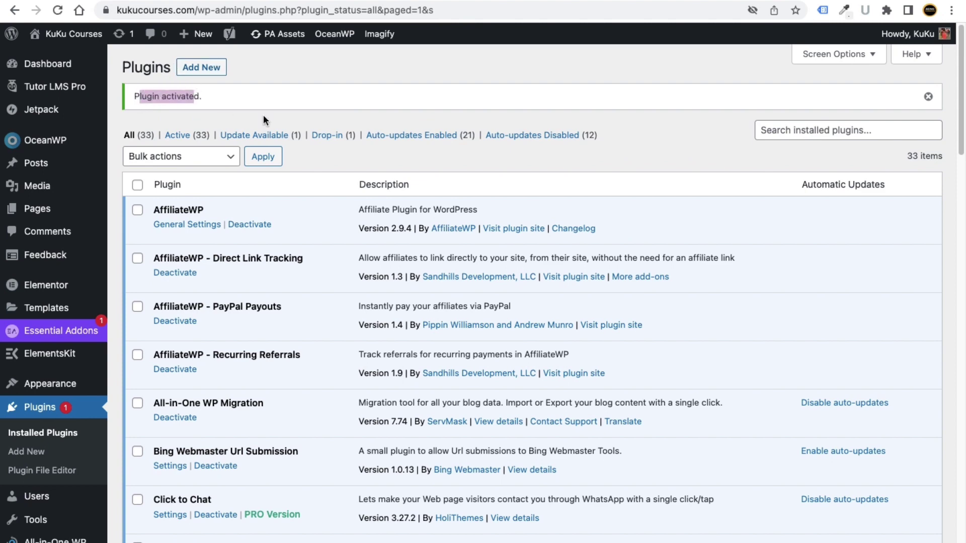
Step: Locate the Hustle plugin in the installed plugins lists of kukucourses.com and beingcommerce.in
{"action": "scroll", "coordinate": [382, 298], "scroll_direction": "down", "scroll_amount": 5}
{"action": "scroll", "coordinate": [367, 319], "scroll_direction": "down", "scroll_amount": 9}
{"action": "scroll", "coordinate": [271, 309], "scroll_direction": "down", "scroll_amount": 2}
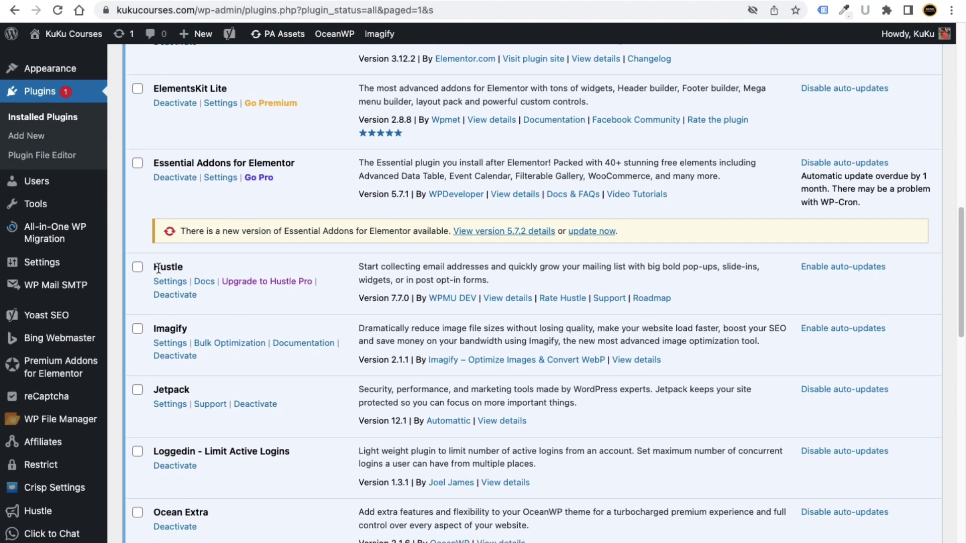
{"action": "left_click_drag", "start_coordinate": [154, 269], "coordinate": [185, 270]}
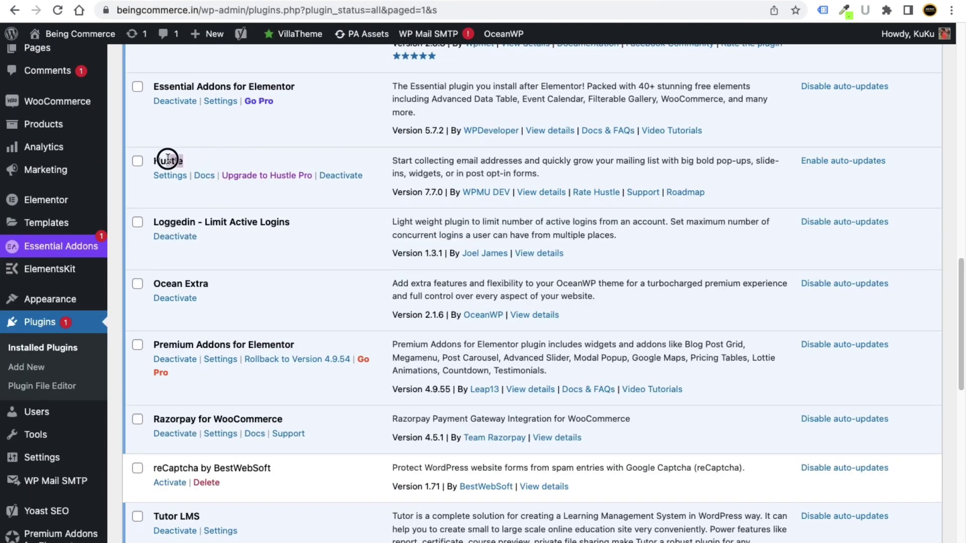
{"action": "left_click_drag", "start_coordinate": [159, 160], "coordinate": [213, 159]}
Step: Open Hustle's Integrations page in the beingcommerce.in WordPress dashboard
{"action": "scroll", "coordinate": [167, 321], "scroll_direction": "down", "scroll_amount": 12}
{"action": "mouse_move", "coordinate": [47, 510]}
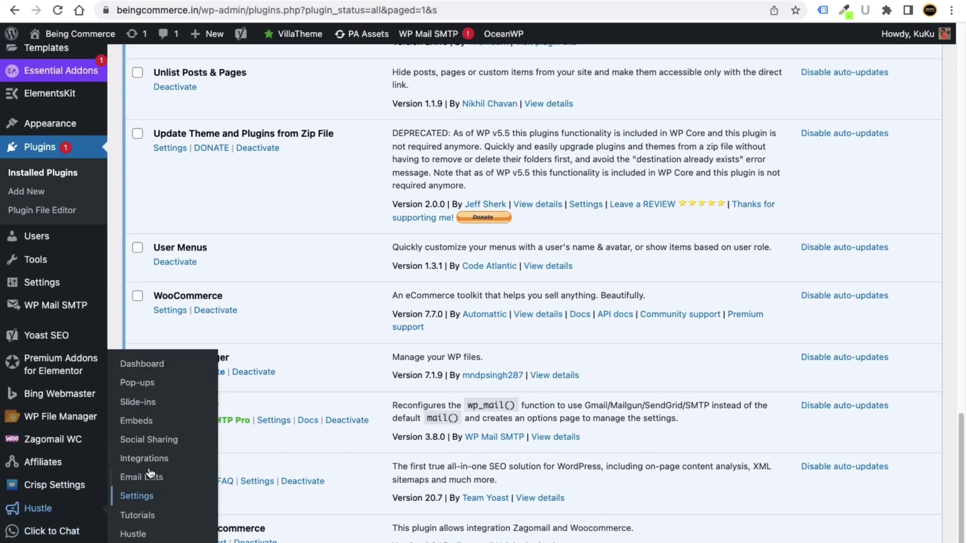
{"action": "left_click", "coordinate": [162, 460]}
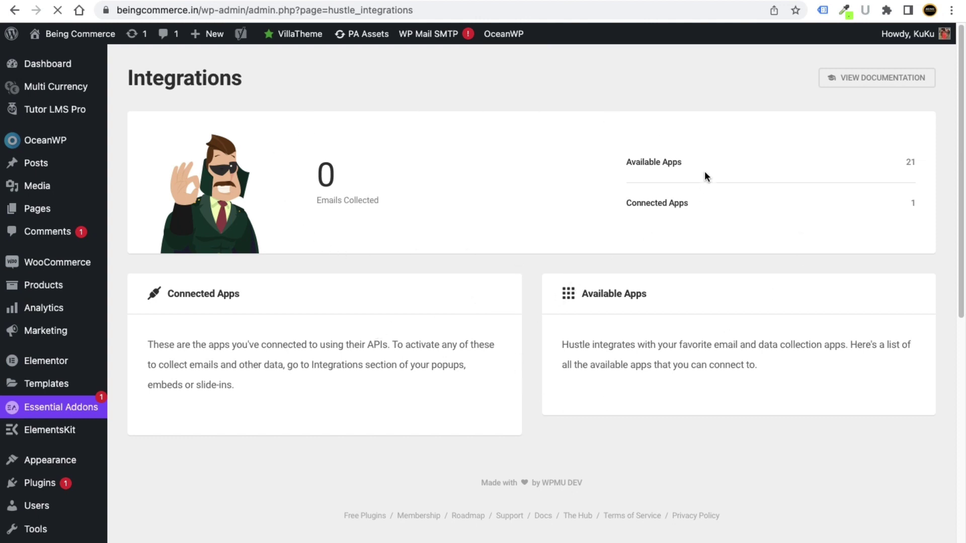
Step: Review the connected apps, including Local List, and the start of the available apps on the Integrations page
{"action": "scroll", "coordinate": [541, 322], "scroll_direction": "down", "scroll_amount": 6}
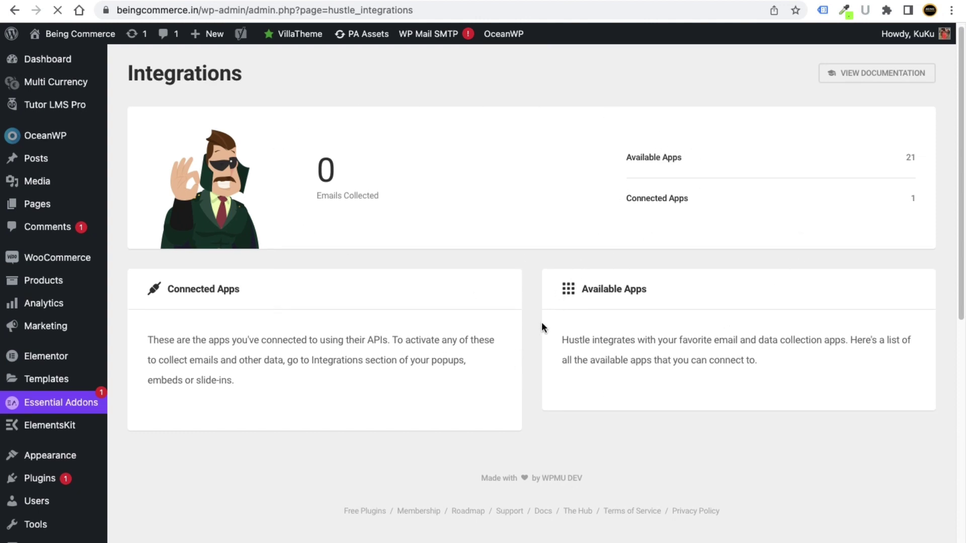
{"action": "scroll", "coordinate": [534, 362], "scroll_direction": "up", "scroll_amount": 6}
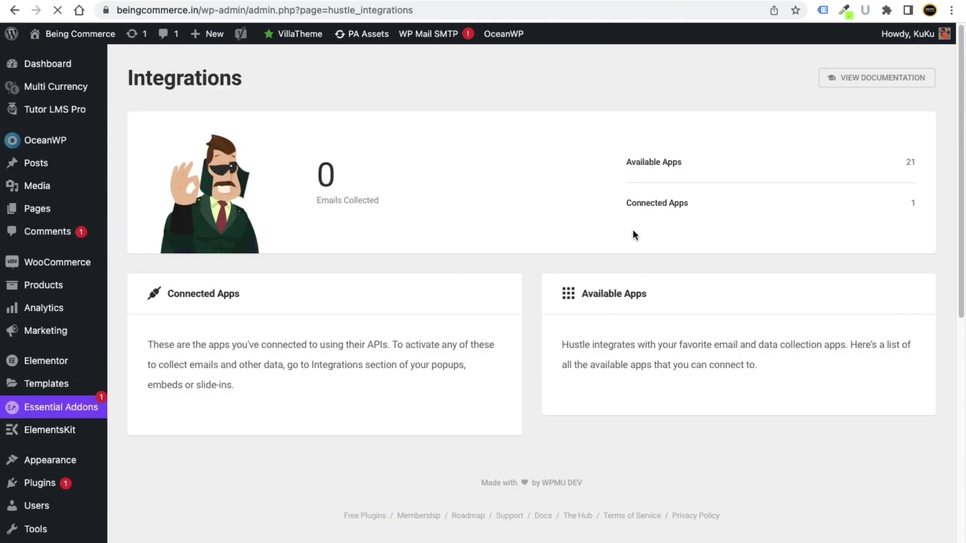
{"action": "left_click", "coordinate": [571, 295]}
{"action": "scroll", "coordinate": [582, 431], "scroll_direction": "down", "scroll_amount": 6}
{"action": "scroll", "coordinate": [593, 385], "scroll_direction": "up", "scroll_amount": 3}
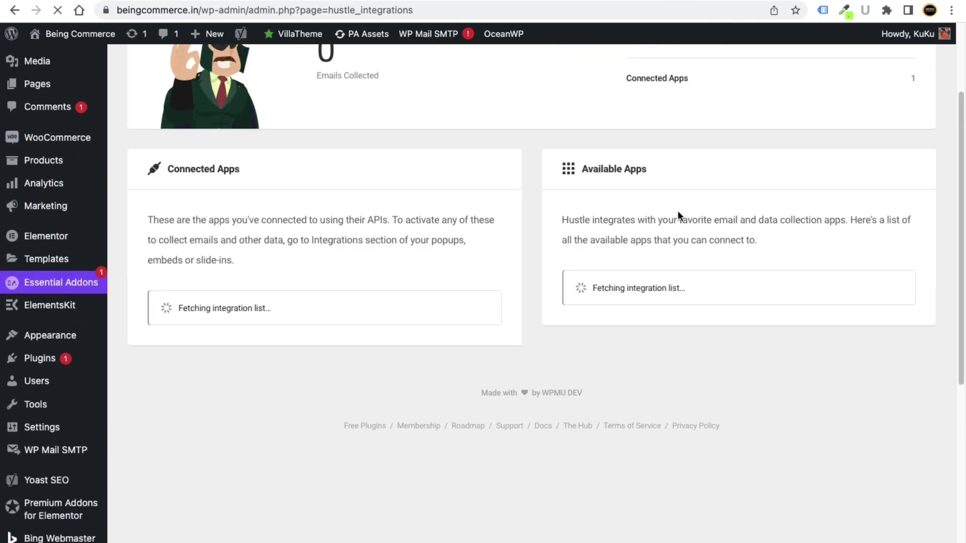
{"action": "scroll", "coordinate": [678, 212], "scroll_direction": "up", "scroll_amount": 3}
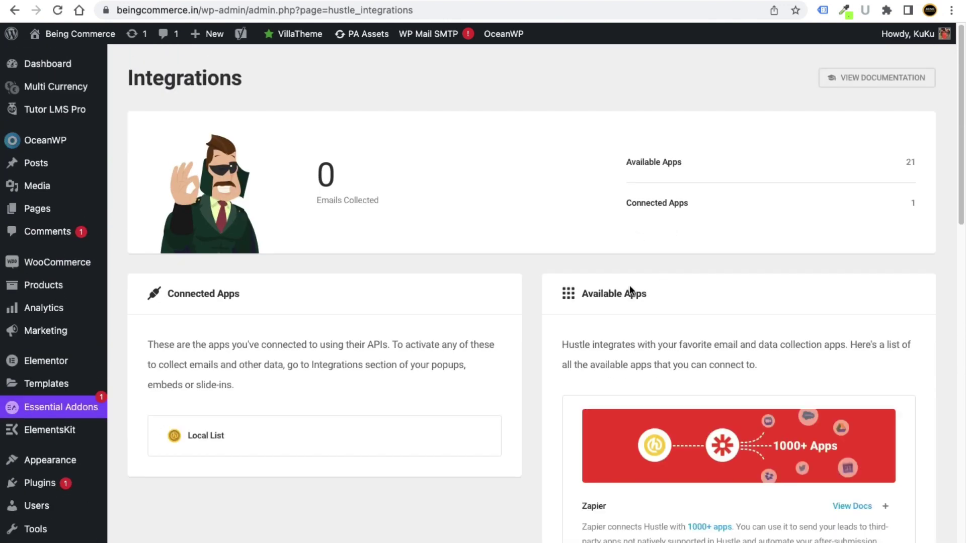
{"action": "scroll", "coordinate": [630, 276], "scroll_direction": "down", "scroll_amount": 3}
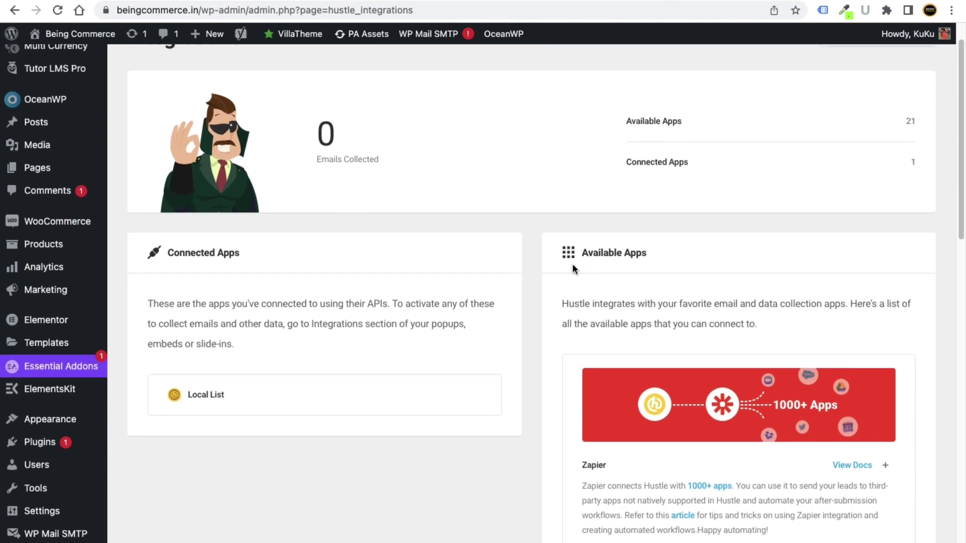
{"action": "scroll", "coordinate": [577, 251], "scroll_direction": "down", "scroll_amount": 1}
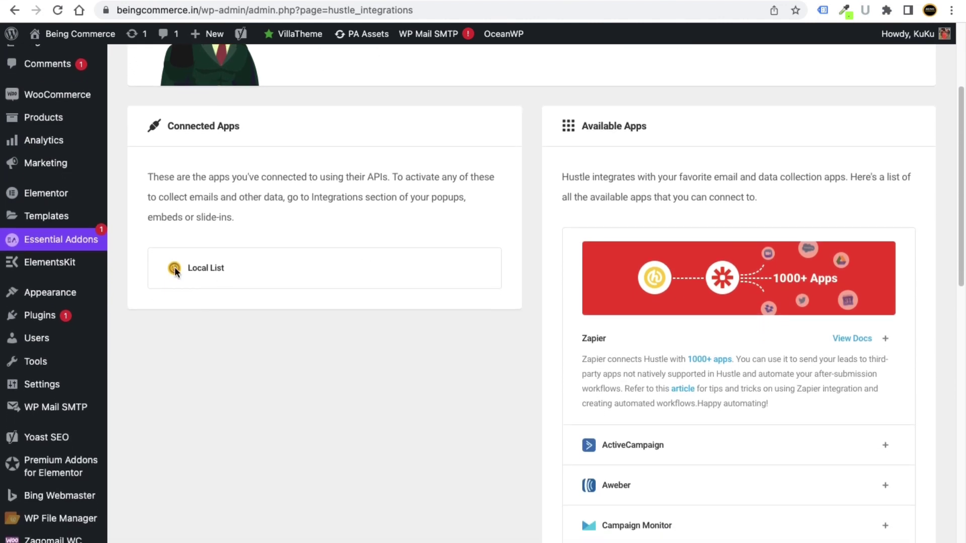
{"action": "left_click", "coordinate": [216, 271]}
{"action": "left_click_drag", "start_coordinate": [217, 271], "coordinate": [233, 271]}
{"action": "scroll", "coordinate": [215, 270], "scroll_direction": "up", "scroll_amount": 1}
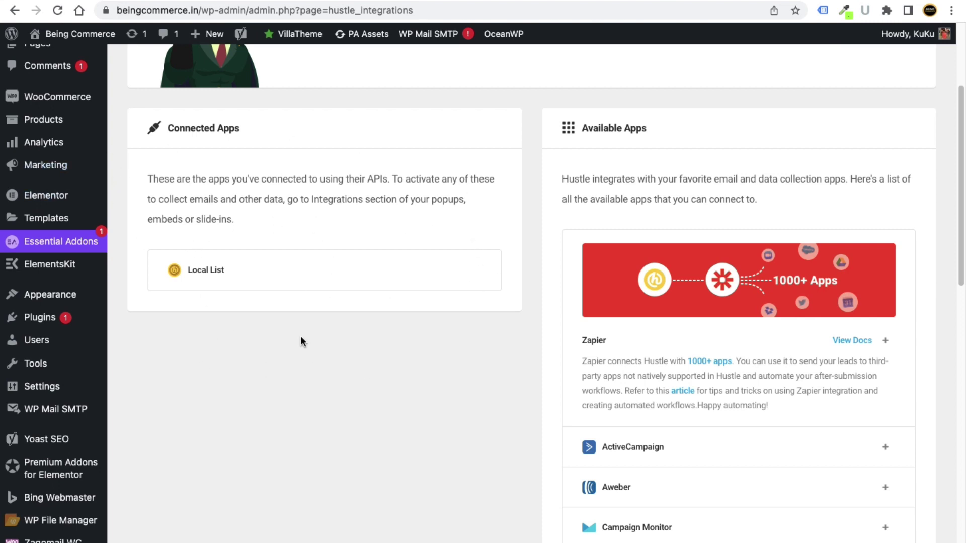
Step: Look through the available apps for Mailchimp and open its integration configuration
{"action": "scroll", "coordinate": [619, 262], "scroll_direction": "down", "scroll_amount": 7}
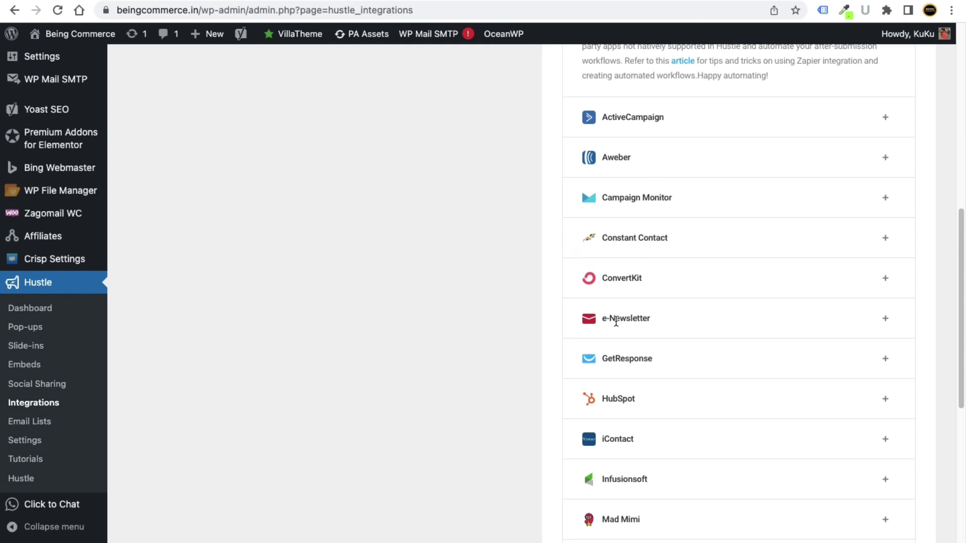
{"action": "scroll", "coordinate": [644, 365], "scroll_direction": "down", "scroll_amount": 7}
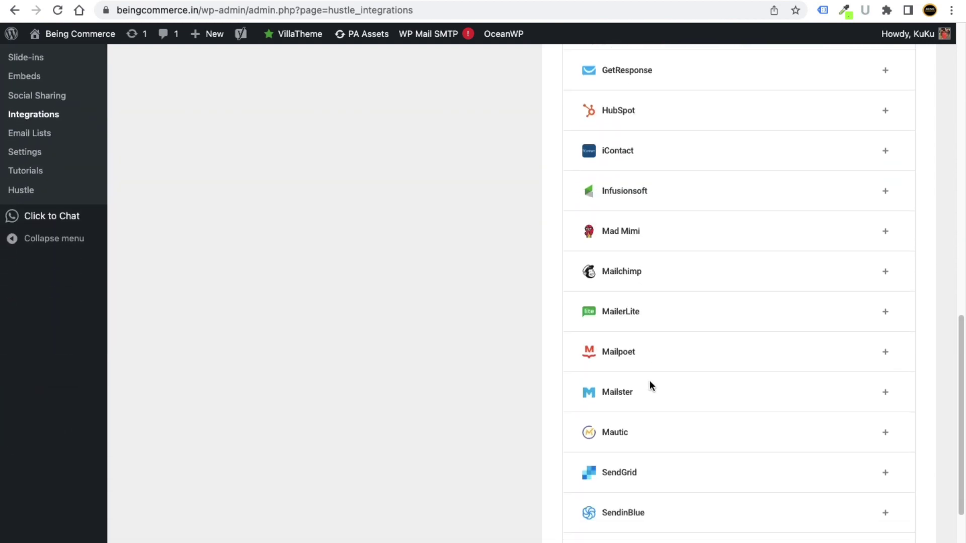
{"action": "scroll", "coordinate": [723, 460], "scroll_direction": "down", "scroll_amount": 1}
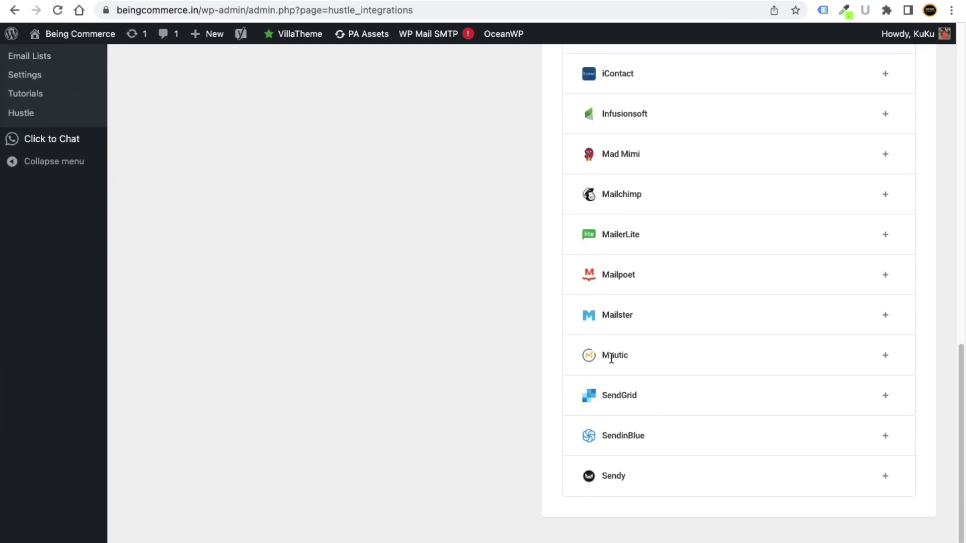
{"action": "scroll", "coordinate": [626, 242], "scroll_direction": "up", "scroll_amount": 1}
{"action": "double_click", "coordinate": [623, 226]}
{"action": "left_click", "coordinate": [623, 226]}
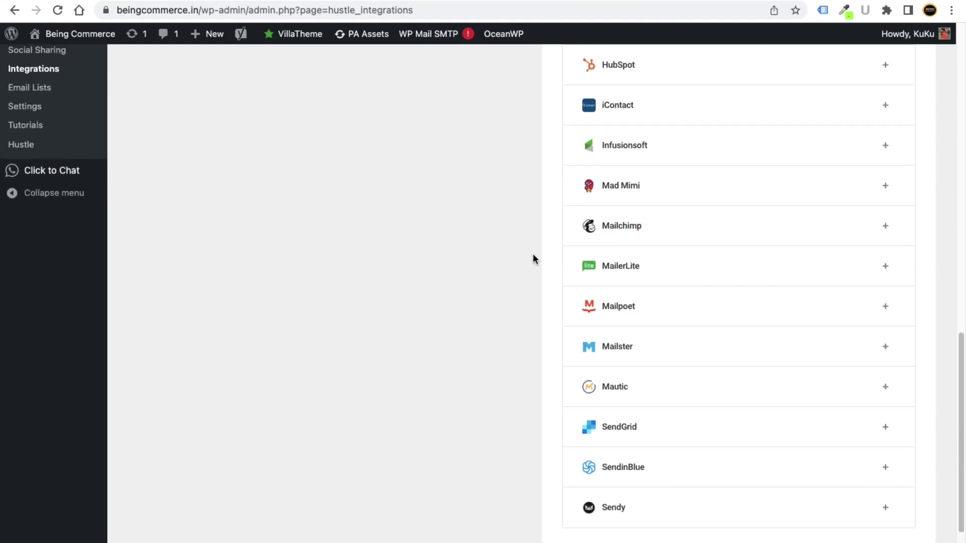
{"action": "left_click", "coordinate": [885, 227]}
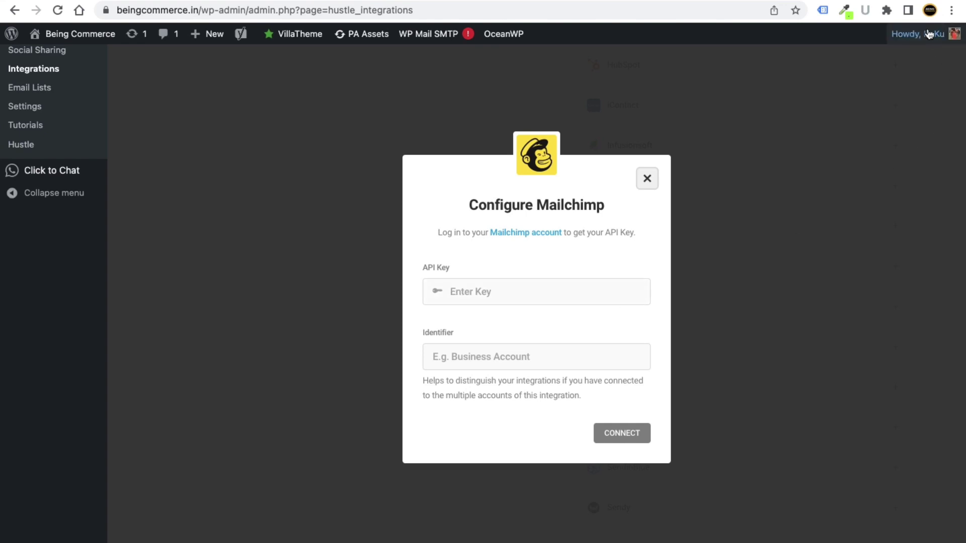
Step: Search Google for mailchimp in a new tab, open the official Mailchimp website and go to the account menu
{"action": "key", "text": "super+t"}
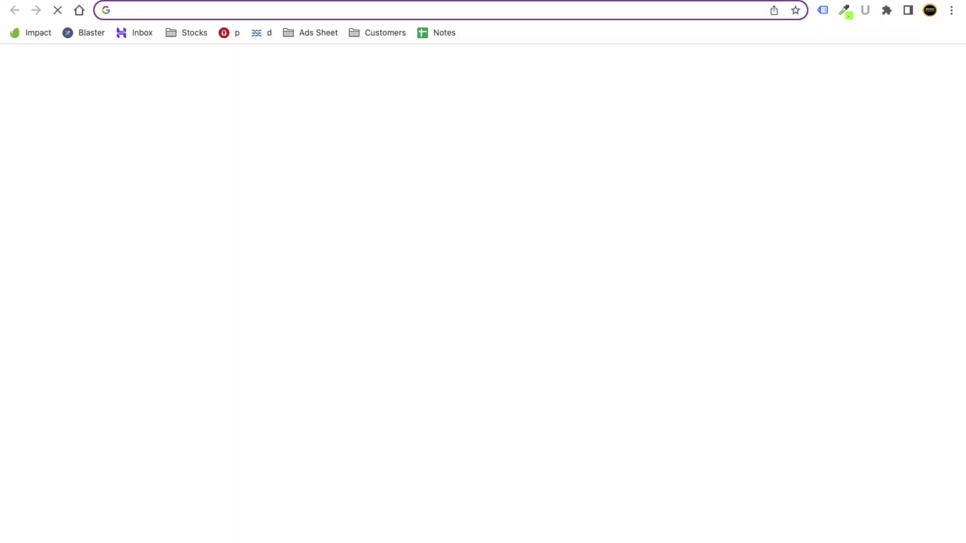
{"action": "type", "text": "mailchimp"}
{"action": "key", "text": "Return"}
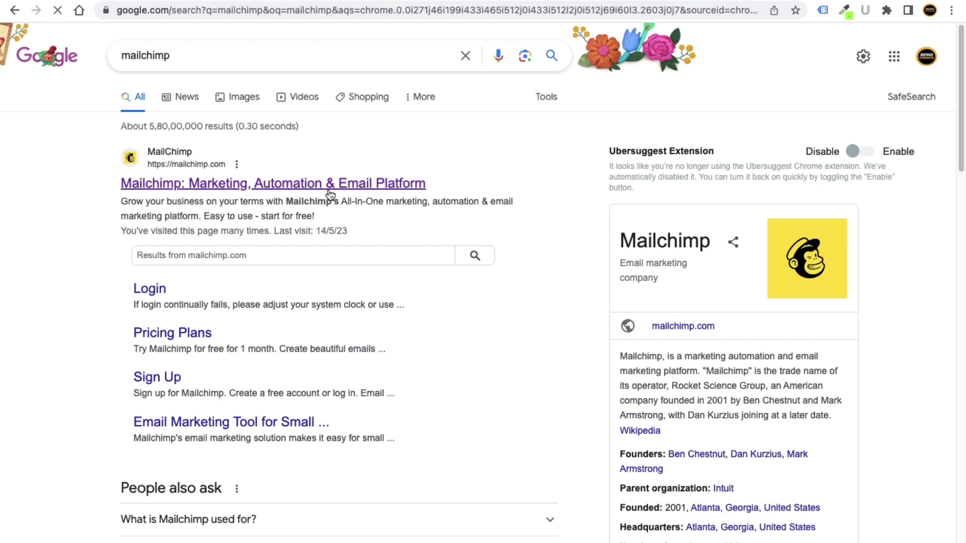
{"action": "left_click", "coordinate": [257, 184]}
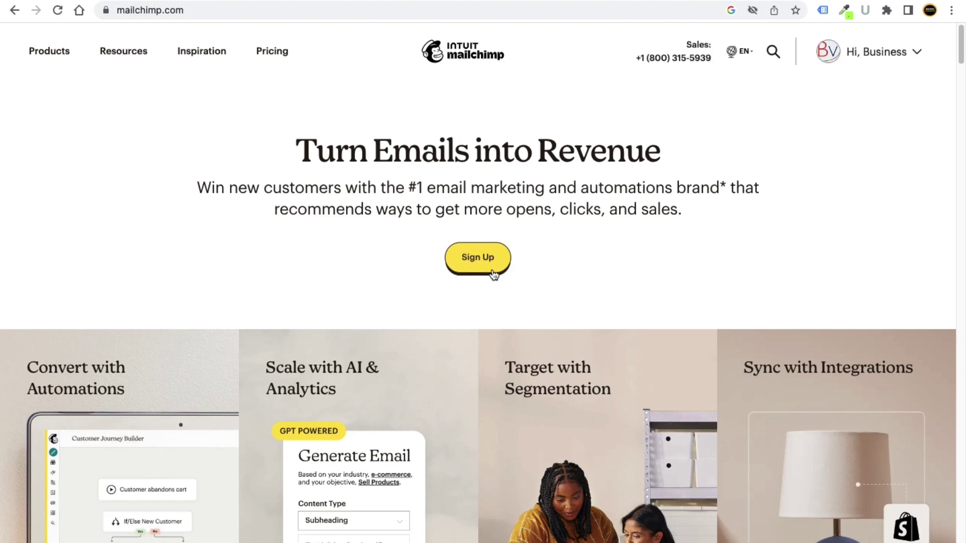
{"action": "left_click", "coordinate": [918, 56]}
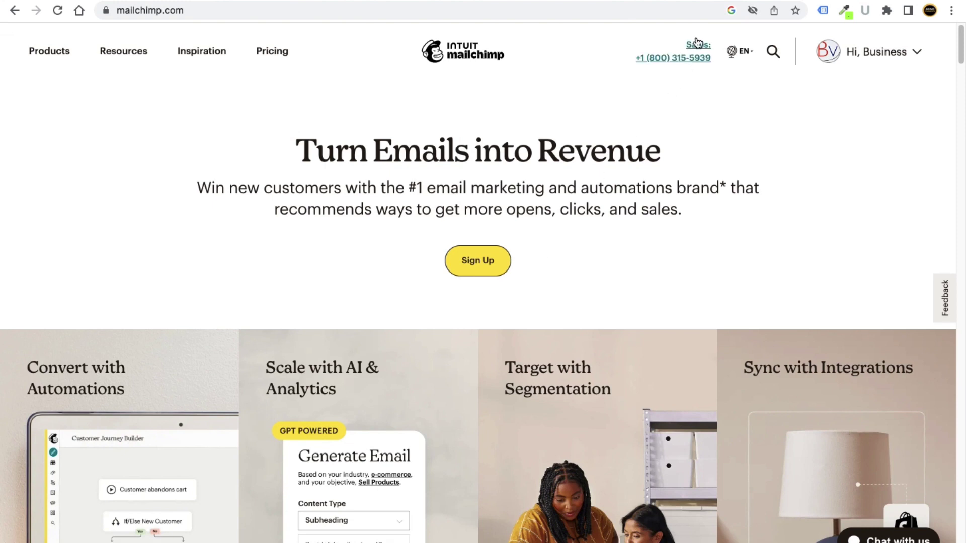
Step: Open the Mailchimp account dashboard, go to the account profile and open its API keys page
{"action": "left_click", "coordinate": [736, 1]}
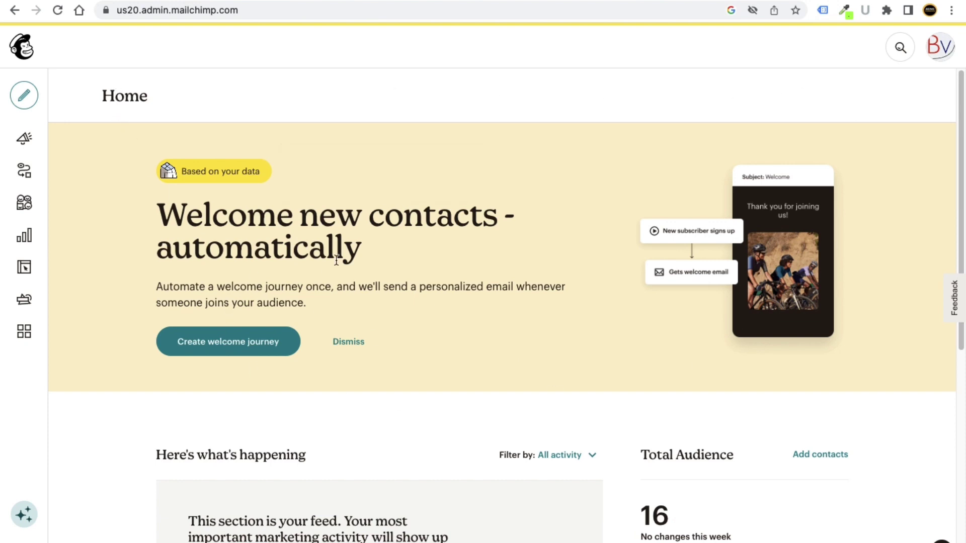
{"action": "left_click", "coordinate": [934, 57]}
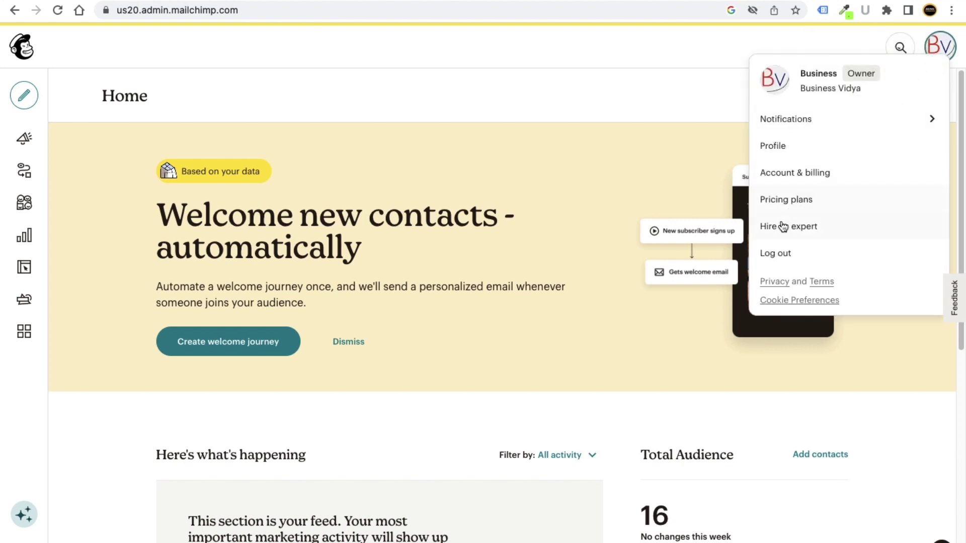
{"action": "mouse_move", "coordinate": [25, 530]}
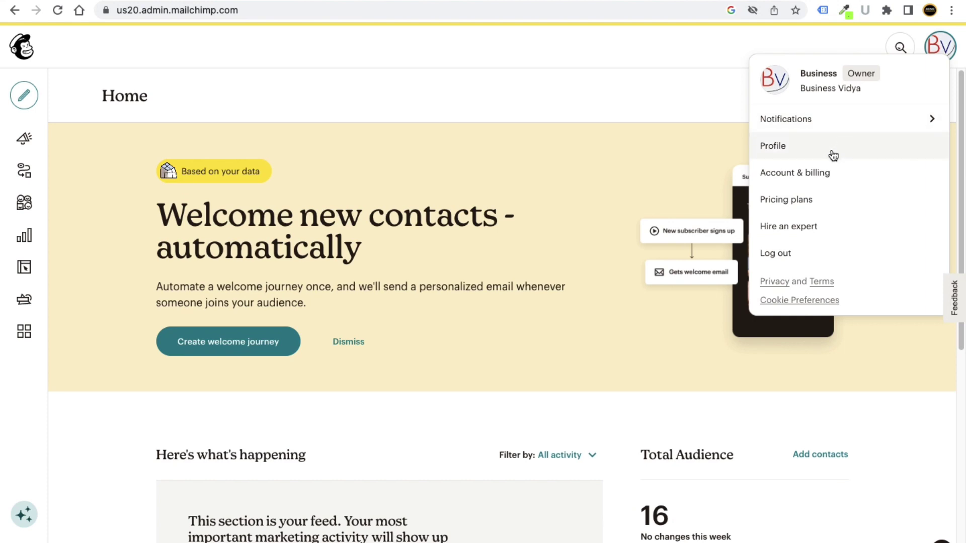
{"action": "left_click", "coordinate": [794, 155]}
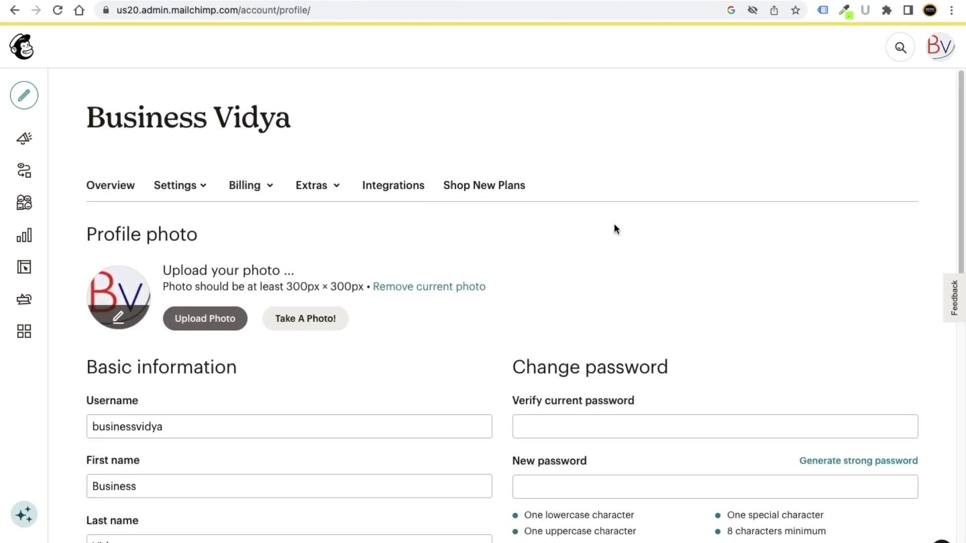
{"action": "left_click", "coordinate": [317, 186]}
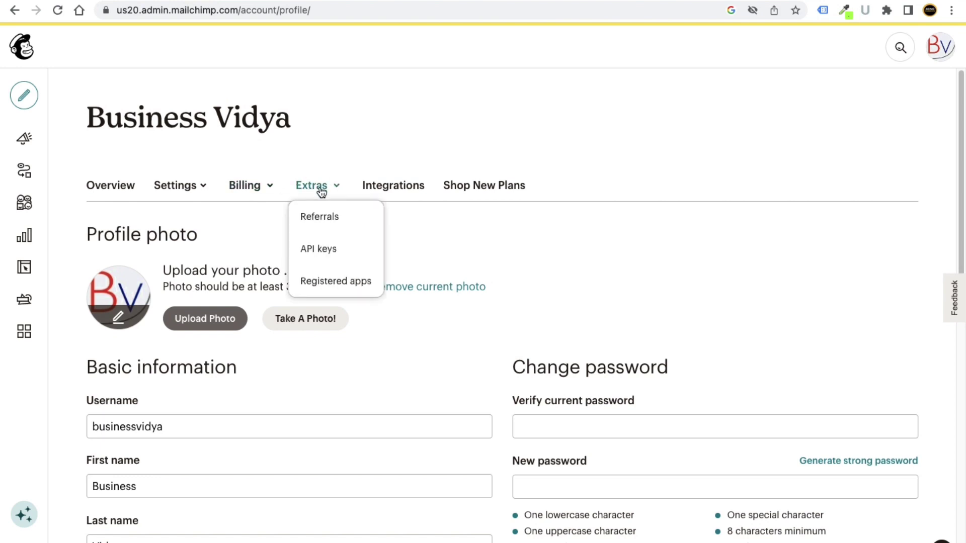
{"action": "left_click", "coordinate": [326, 253]}
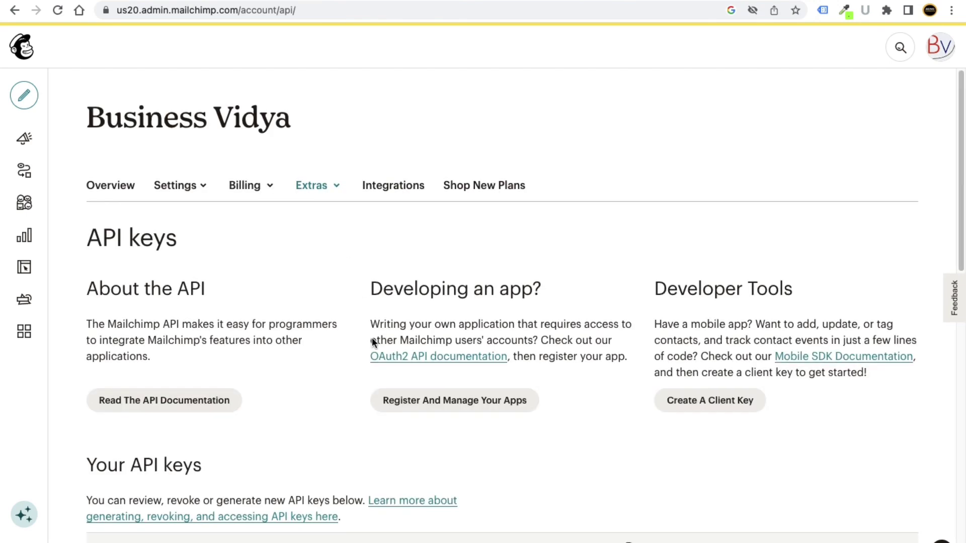
Step: Generate a new Mailchimp API key named Hustle
{"action": "scroll", "coordinate": [362, 352], "scroll_direction": "down", "scroll_amount": 10}
{"action": "scroll", "coordinate": [493, 267], "scroll_direction": "up", "scroll_amount": 8}
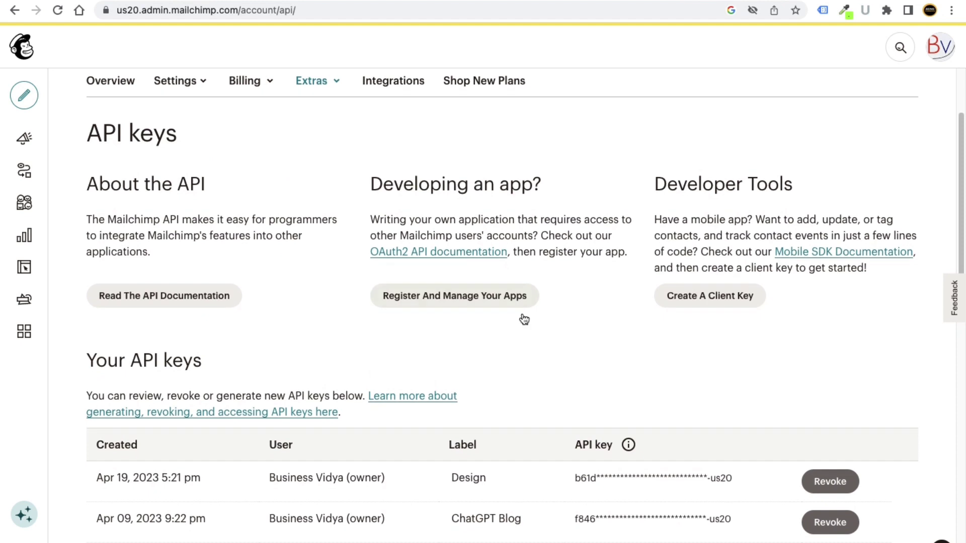
{"action": "scroll", "coordinate": [507, 322], "scroll_direction": "down", "scroll_amount": 5}
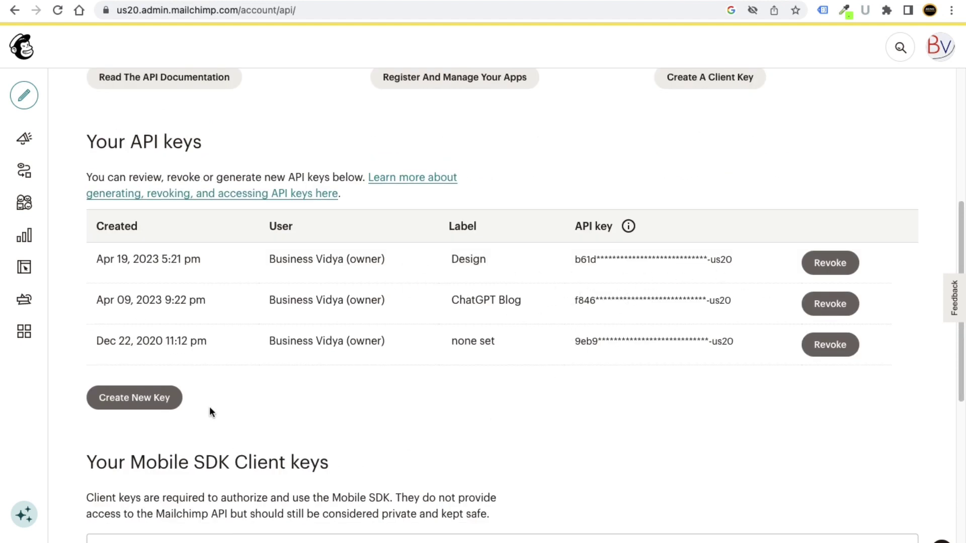
{"action": "left_click", "coordinate": [144, 403]}
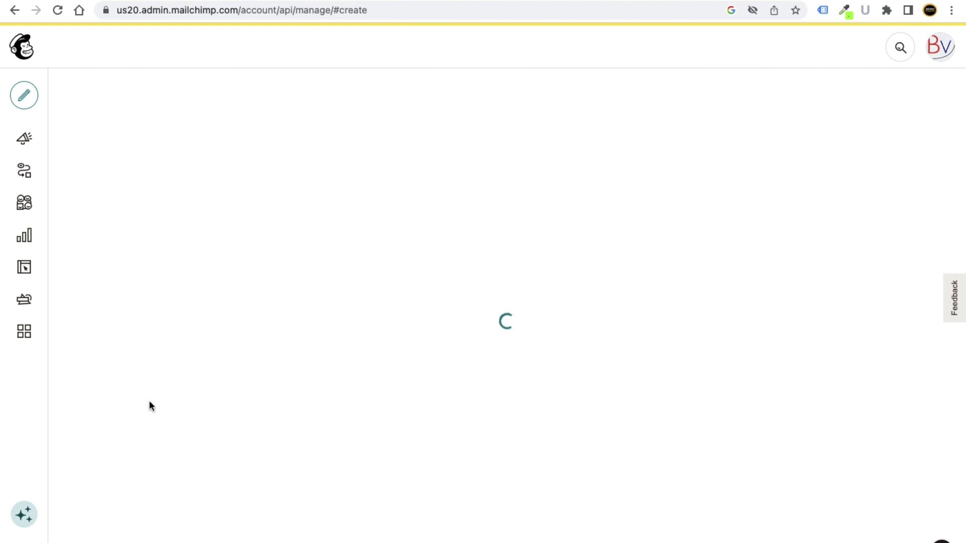
{"action": "left_click", "coordinate": [186, 367]}
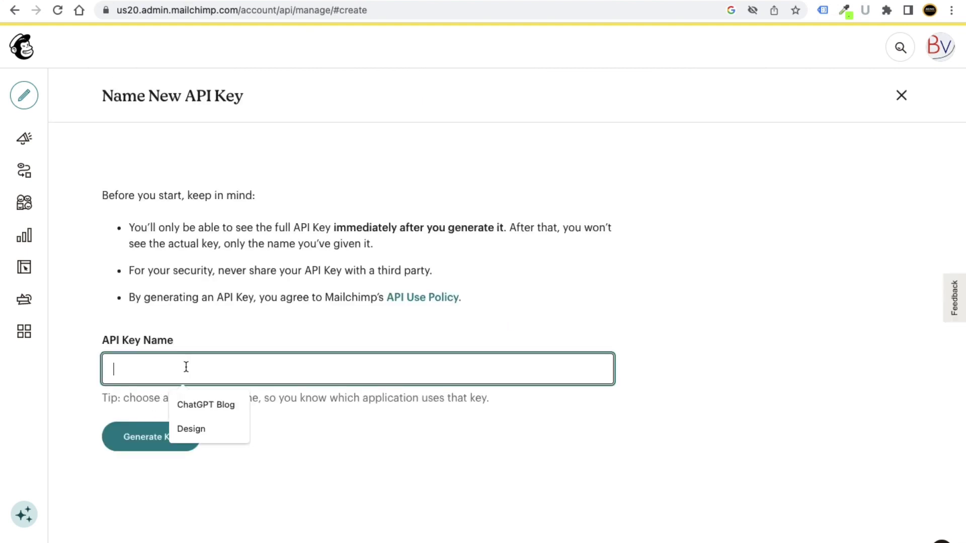
{"action": "type", "text": "Hustle"}
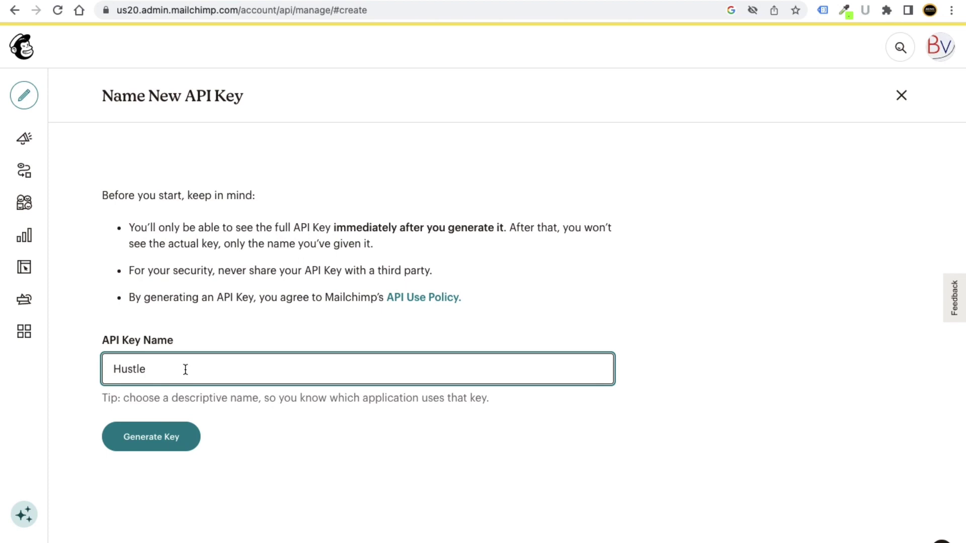
{"action": "left_click", "coordinate": [171, 439]}
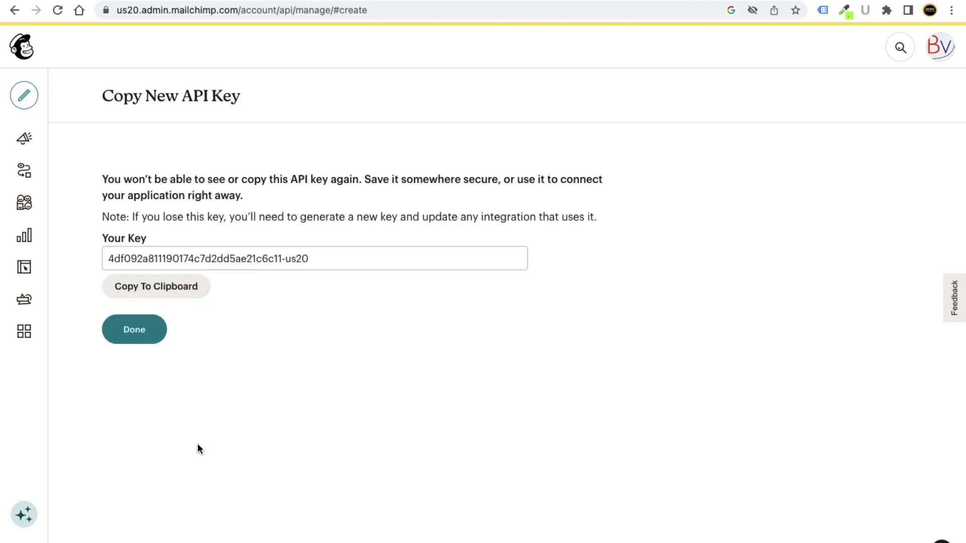
Step: Copy the newly generated API key and return to Hustle's Mailchimp configuration in the WordPress dashboard
{"action": "left_click", "coordinate": [161, 292]}
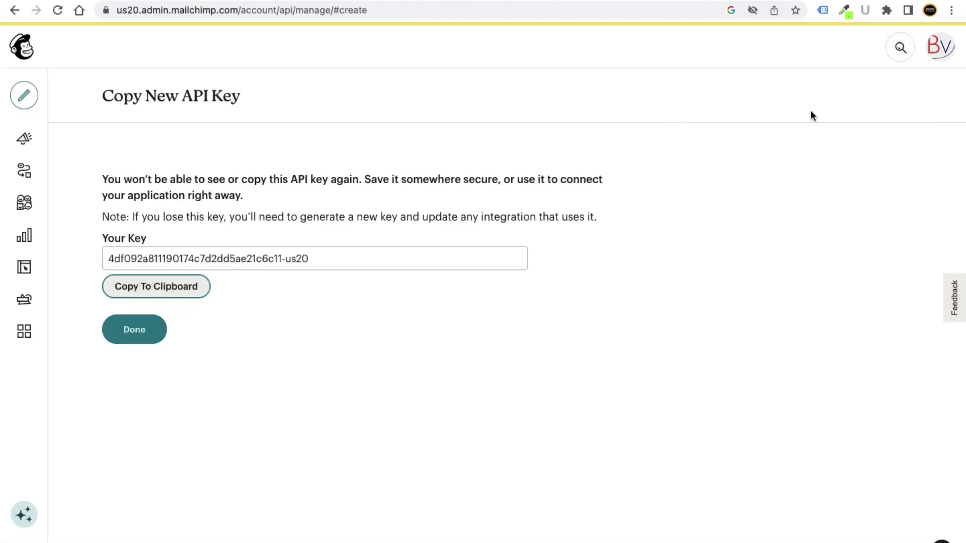
{"action": "left_click", "coordinate": [940, 47]}
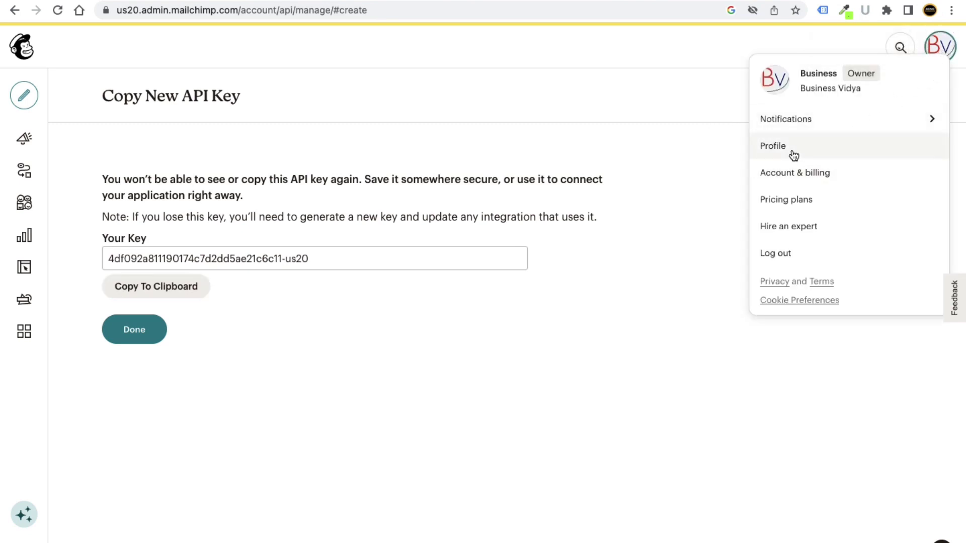
{"action": "left_click", "coordinate": [627, 148]}
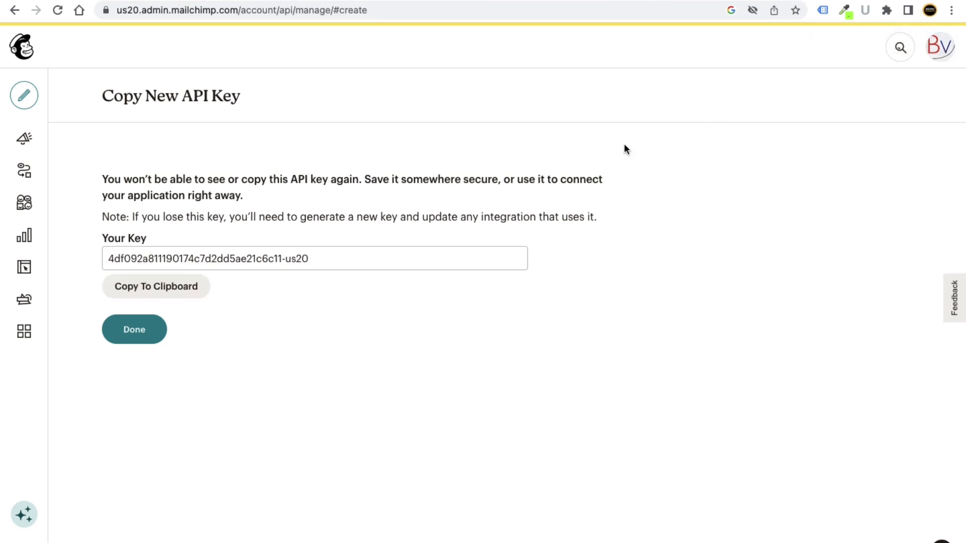
{"action": "left_click", "coordinate": [192, 284]}
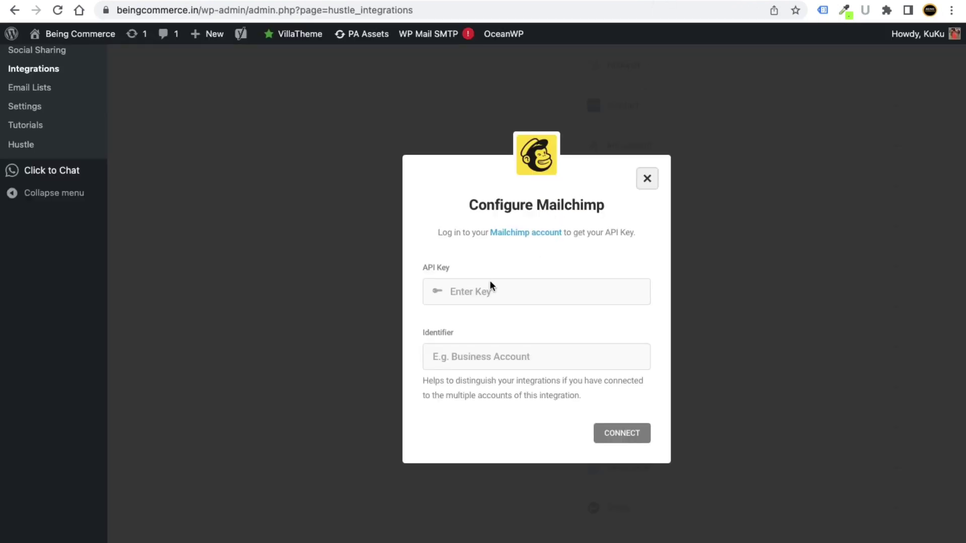
Step: Connect Mailchimp to Hustle by pasting the API key and setting the identifier to Mailchimp
{"action": "left_click", "coordinate": [476, 292]}
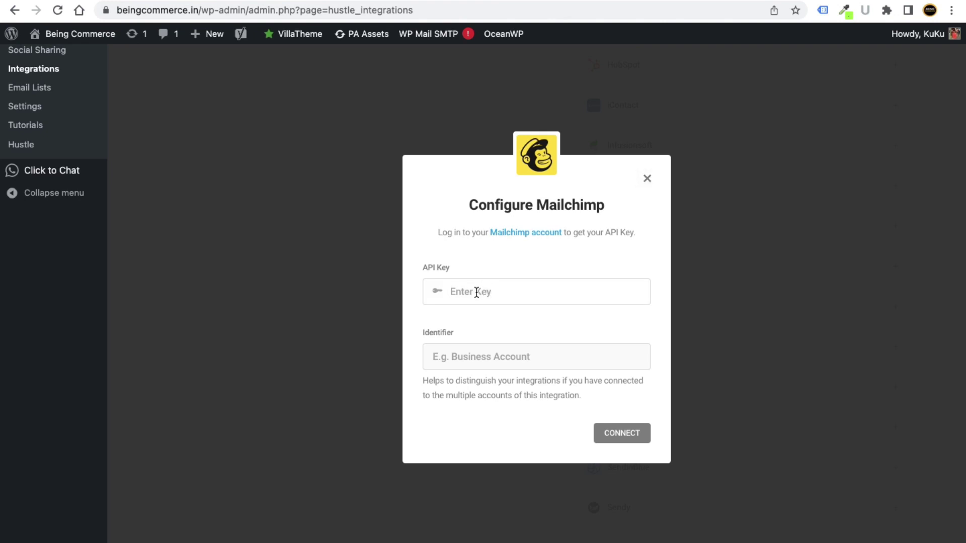
{"action": "right_click", "coordinate": [477, 293]}
{"action": "left_click", "coordinate": [511, 388]}
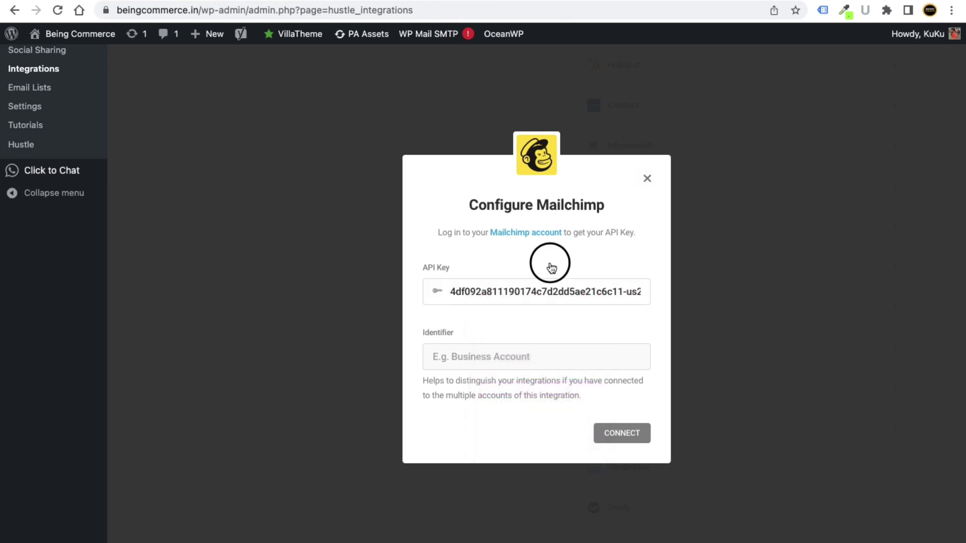
{"action": "left_click", "coordinate": [477, 361]}
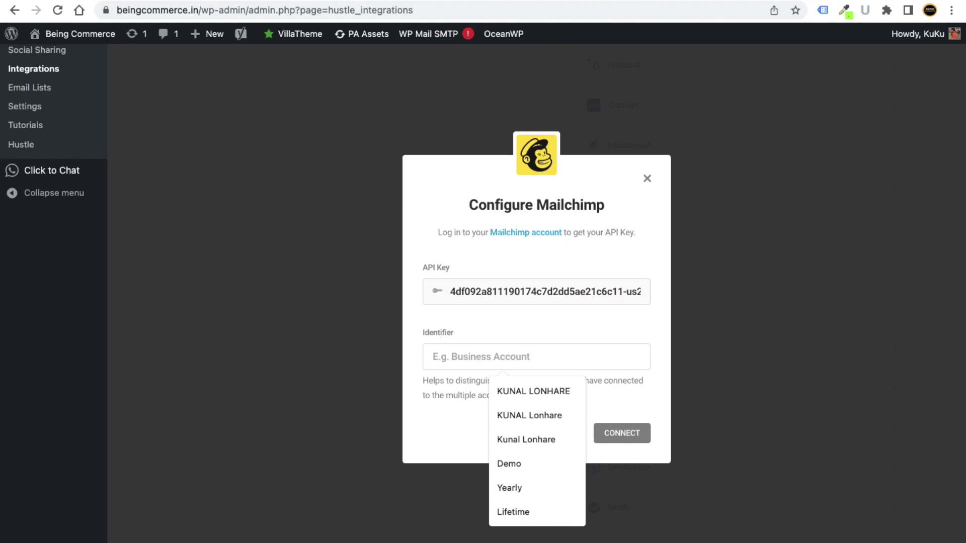
{"action": "type", "text": "Mailchimp"}
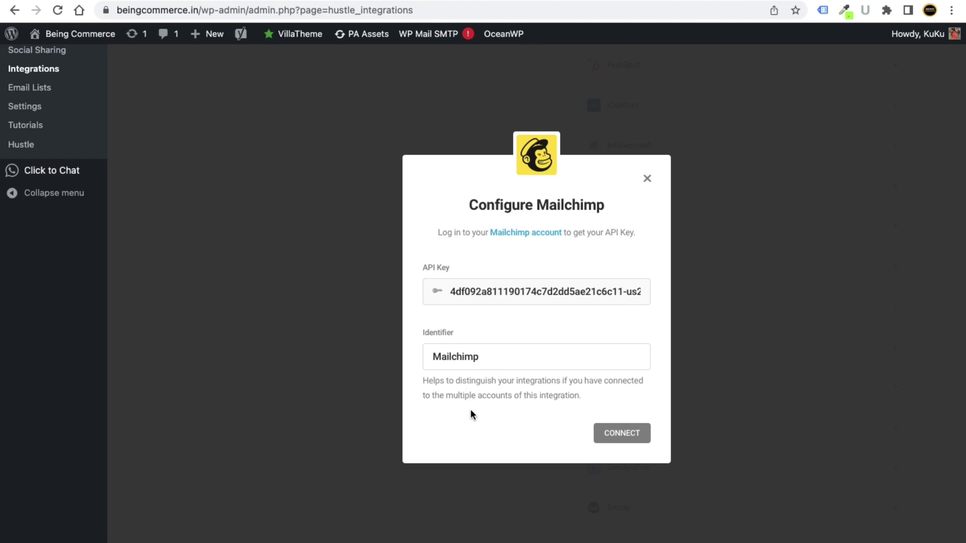
{"action": "left_click", "coordinate": [626, 438]}
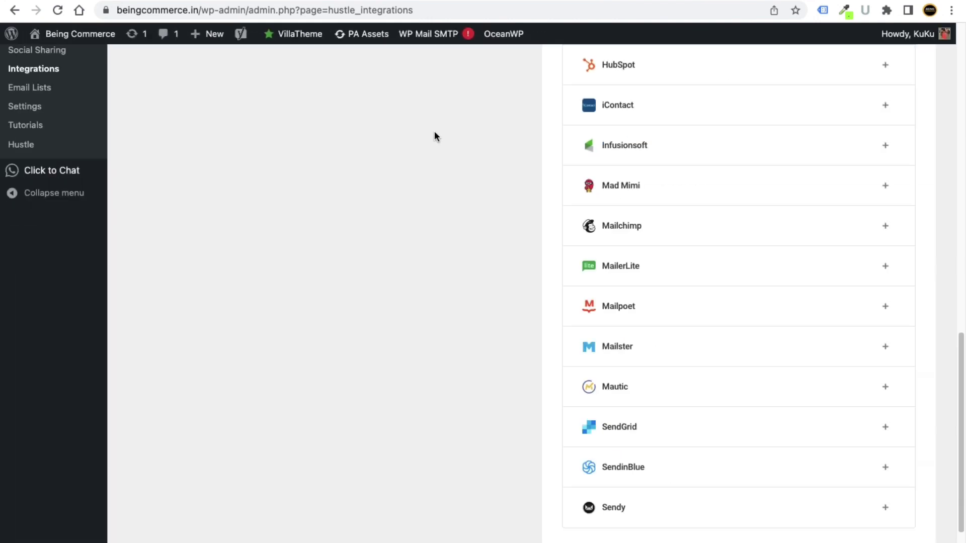
Step: Check the Mailchimp entry under the connected apps and look through the other available integrations
{"action": "scroll", "coordinate": [511, 261], "scroll_direction": "up", "scroll_amount": 10}
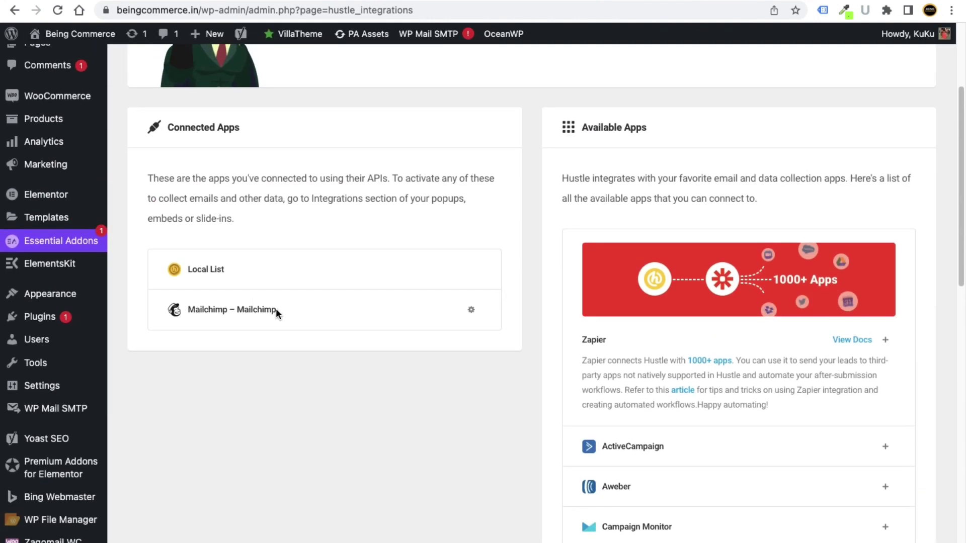
{"action": "left_click", "coordinate": [471, 306]}
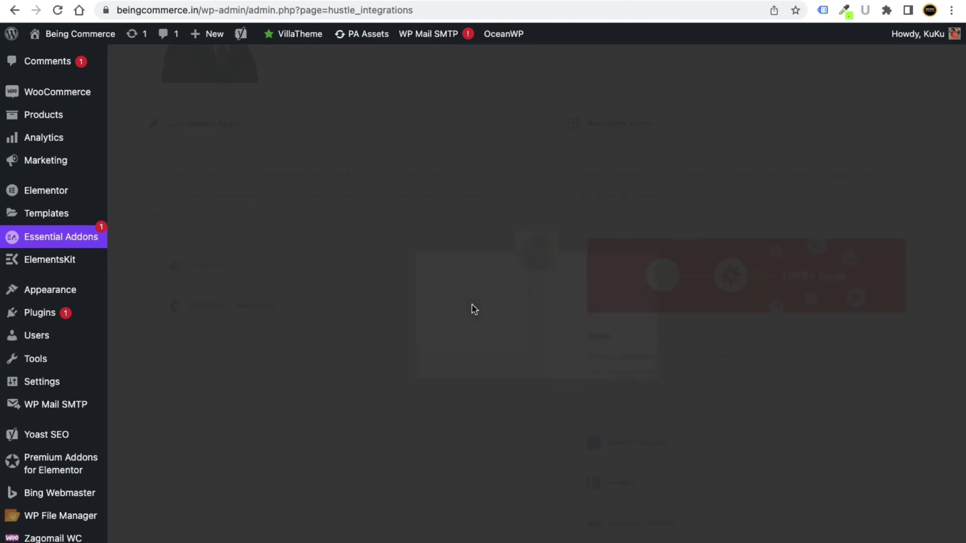
{"action": "left_click", "coordinate": [648, 179]}
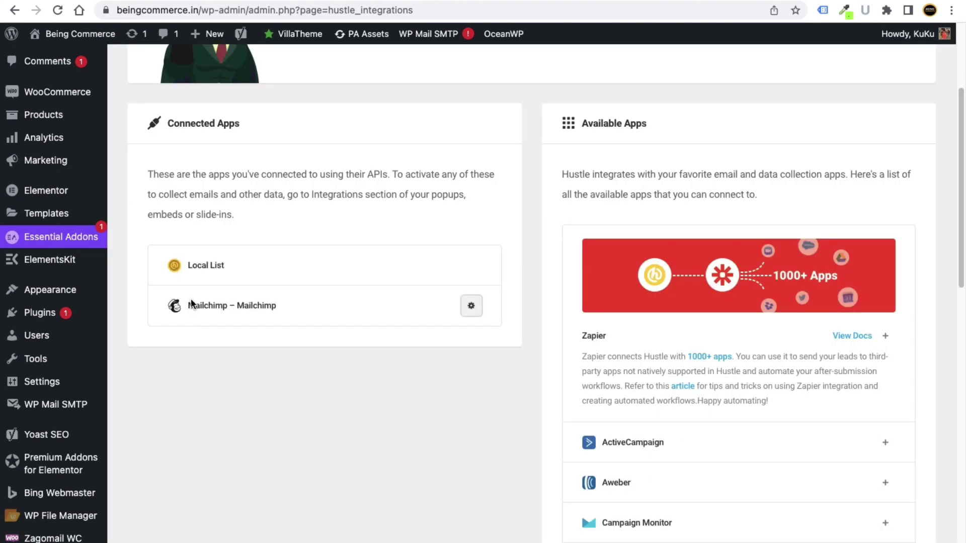
{"action": "scroll", "coordinate": [719, 310], "scroll_direction": "down", "scroll_amount": 8}
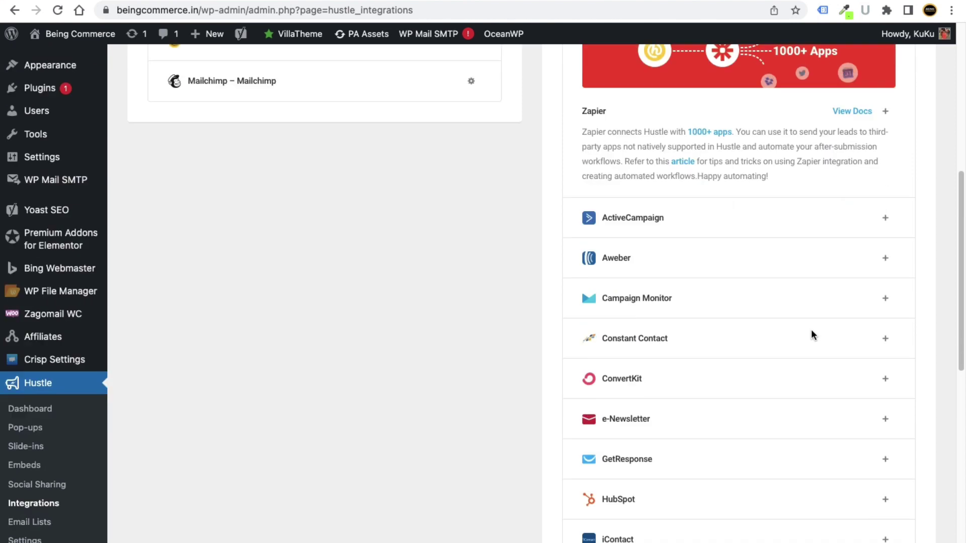
{"action": "scroll", "coordinate": [723, 457], "scroll_direction": "down", "scroll_amount": 3}
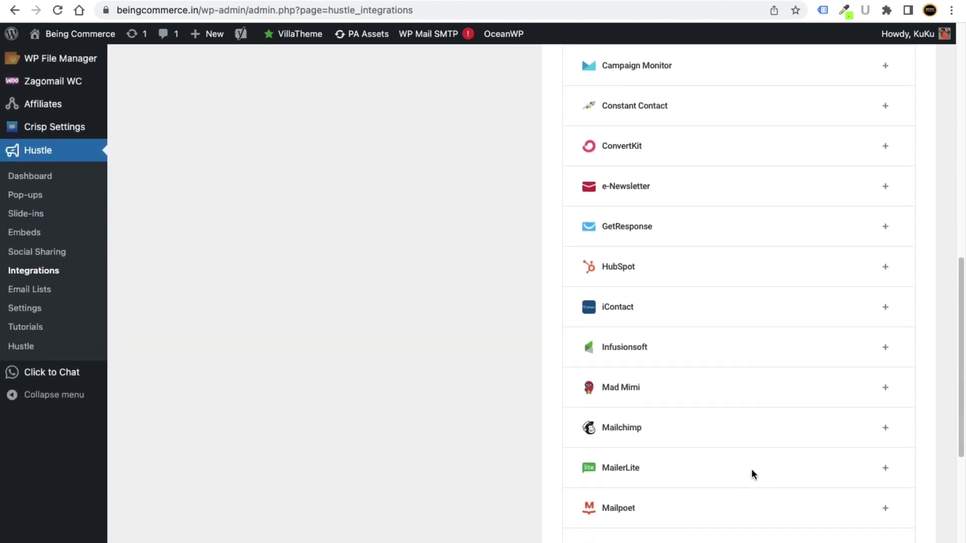
{"action": "scroll", "coordinate": [723, 433], "scroll_direction": "down", "scroll_amount": 3}
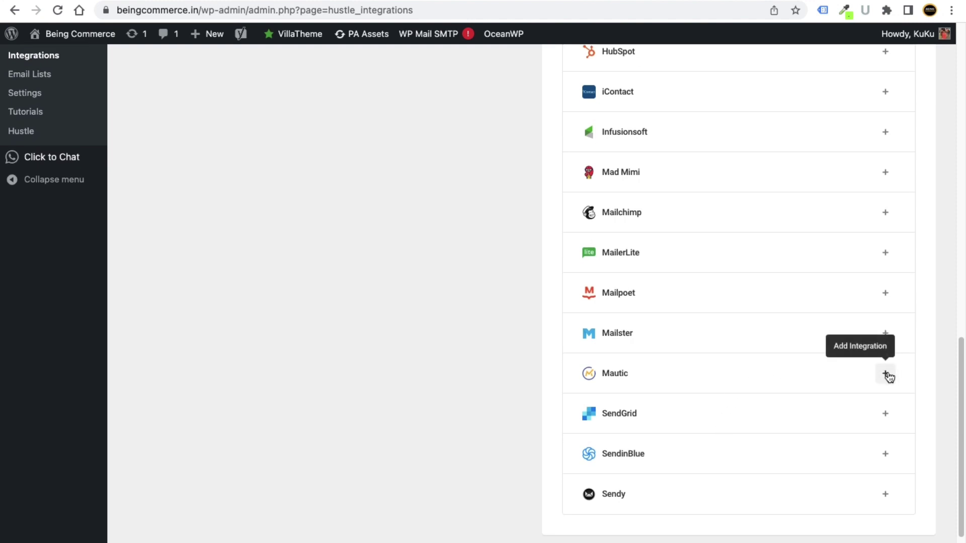
Step: Search Google for kuku courses in a new incognito window and open the KuKu Courses home page
{"action": "left_click", "coordinate": [951, 11]}
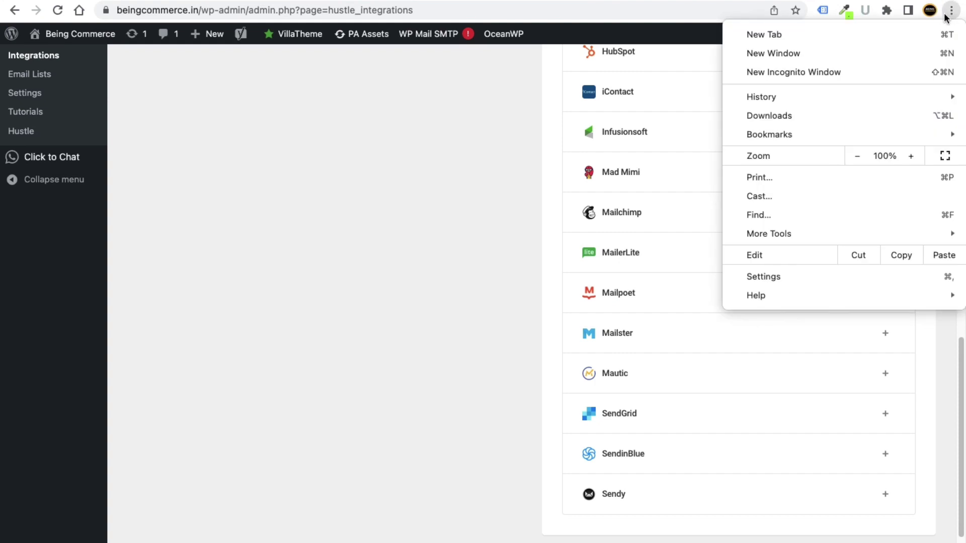
{"action": "left_click", "coordinate": [859, 73]}
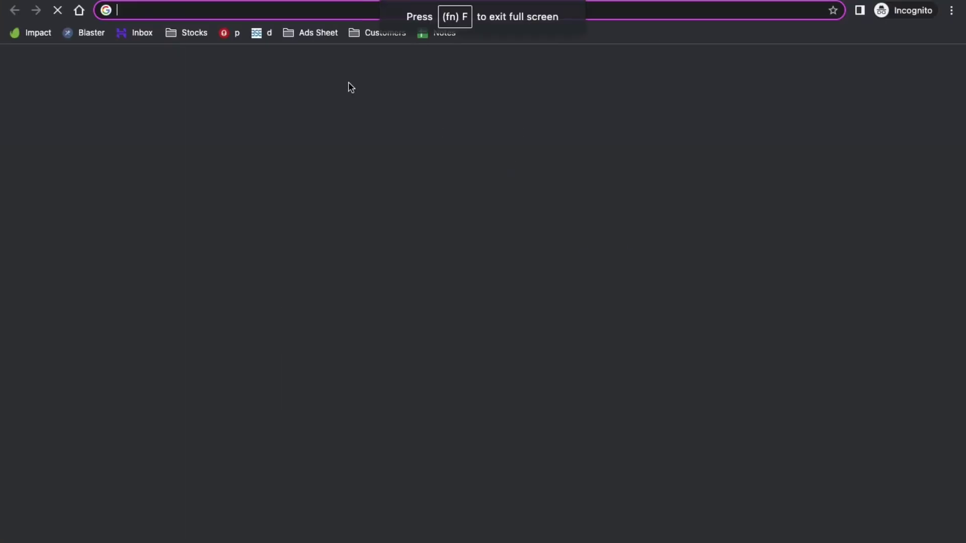
{"action": "type", "text": "ku"}
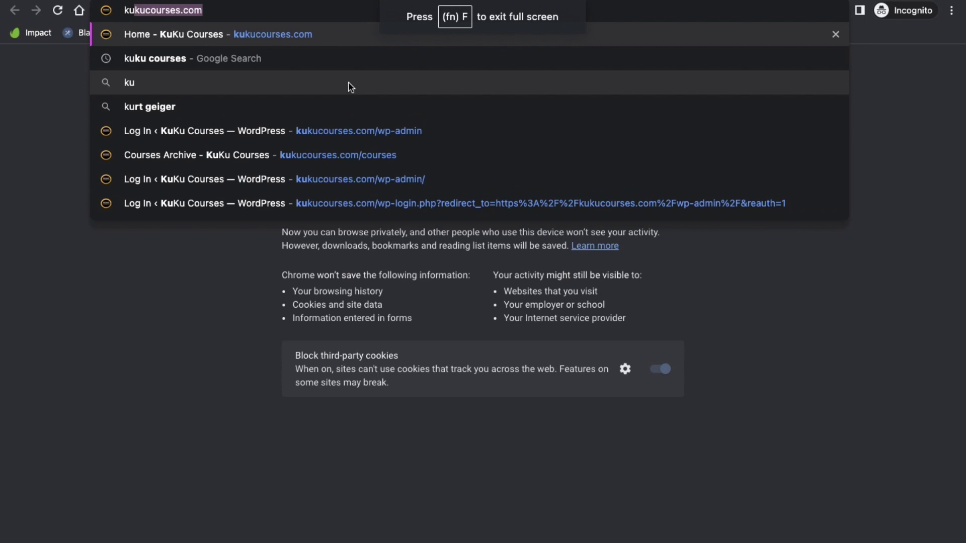
{"action": "key", "text": "BackSpace"}
{"action": "key", "text": "BackSpace"}
{"action": "key", "text": "BackSpace"}
{"action": "type", "text": "ku"}
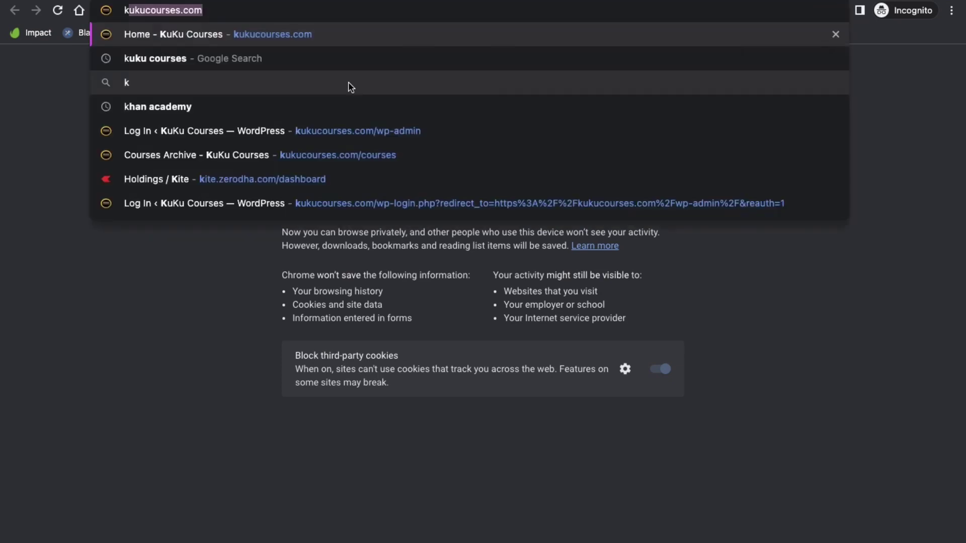
{"action": "type", "text": "ku v"}
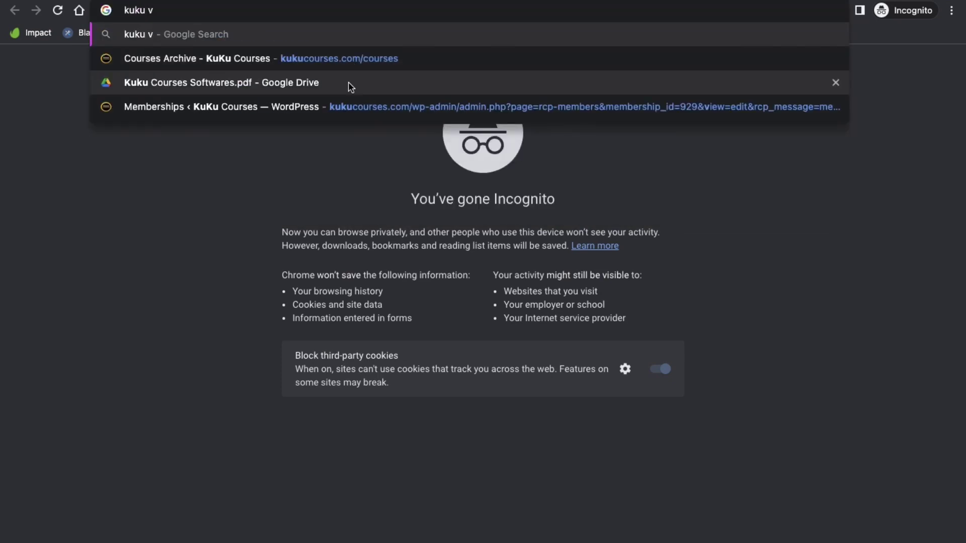
{"action": "key", "text": "BackSpace"}
{"action": "key", "text": "BackSpace"}
{"action": "type", "text": "courses"}
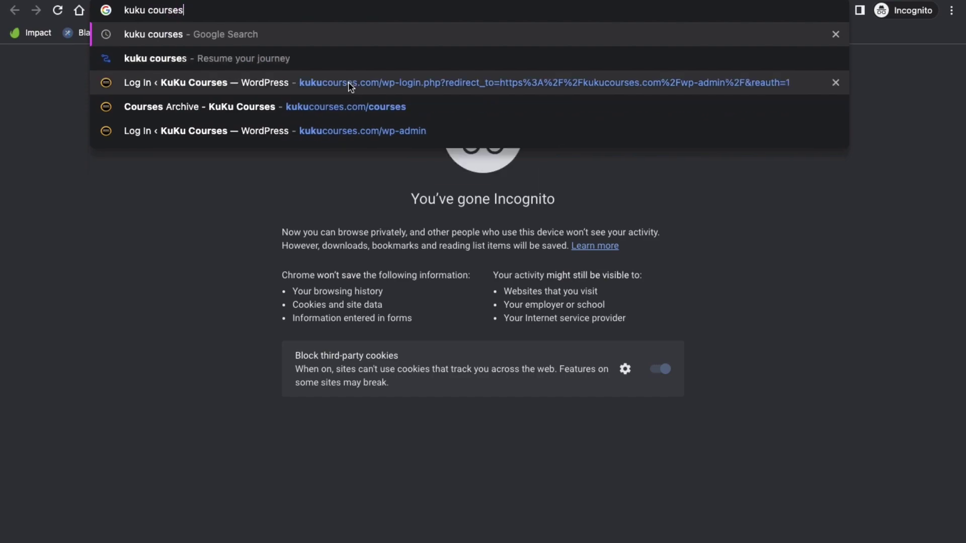
{"action": "key", "text": "Return"}
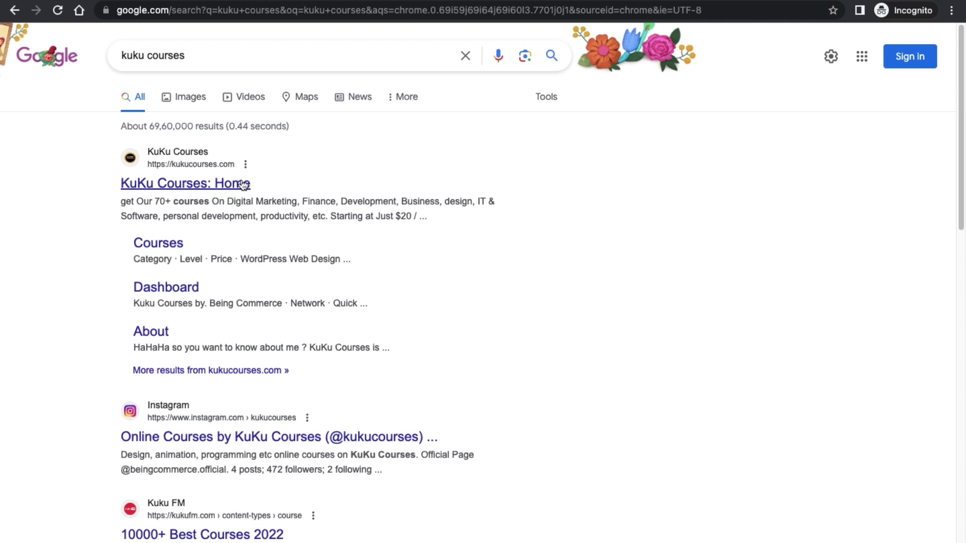
{"action": "left_click", "coordinate": [173, 187]}
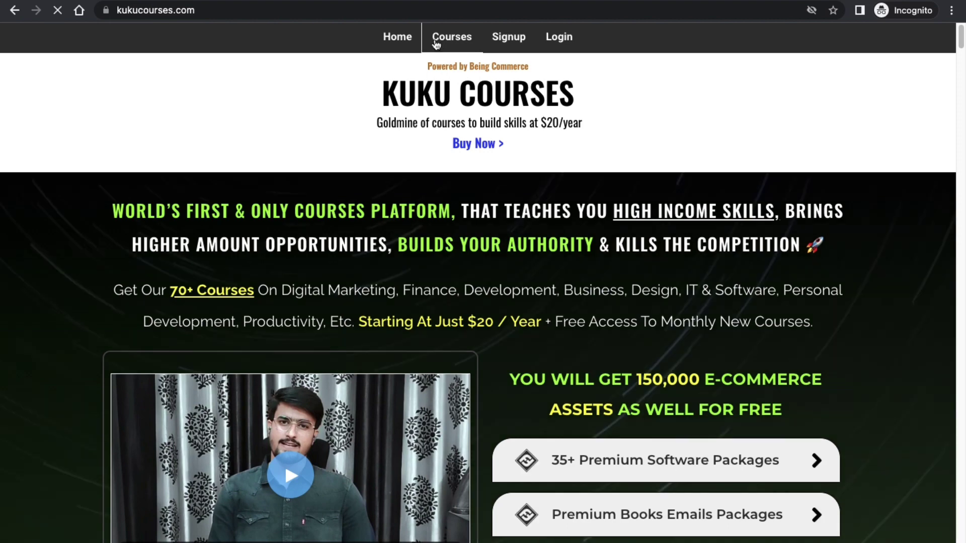
Step: Open the KuKu Courses course catalogue and look through the available courses and category filters
{"action": "left_click", "coordinate": [452, 36]}
{"action": "scroll", "coordinate": [341, 480], "scroll_direction": "down", "scroll_amount": 1}
{"action": "scroll", "coordinate": [342, 480], "scroll_direction": "down", "scroll_amount": 4}
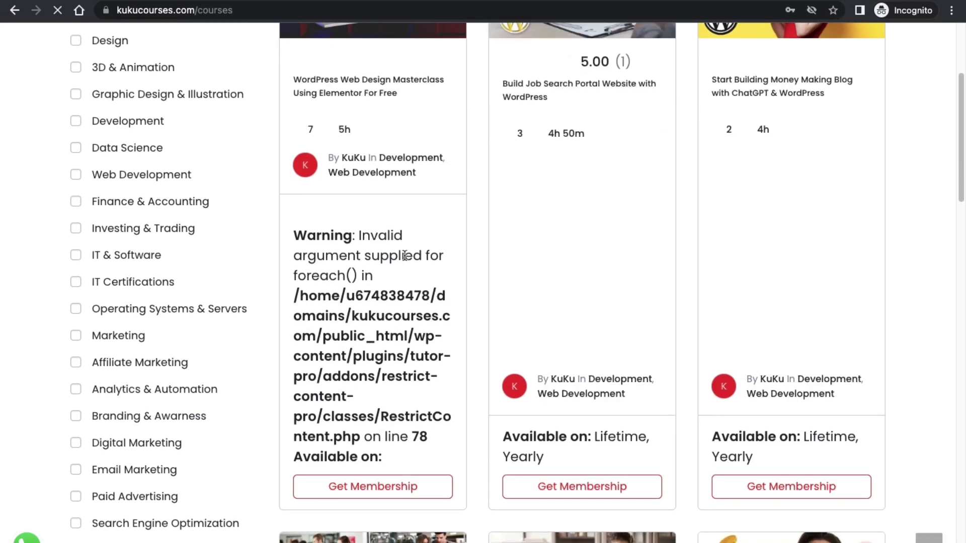
{"action": "scroll", "coordinate": [503, 280], "scroll_direction": "up", "scroll_amount": 3}
{"action": "scroll", "coordinate": [456, 400], "scroll_direction": "down", "scroll_amount": 5}
{"action": "scroll", "coordinate": [456, 401], "scroll_direction": "down", "scroll_amount": 15}
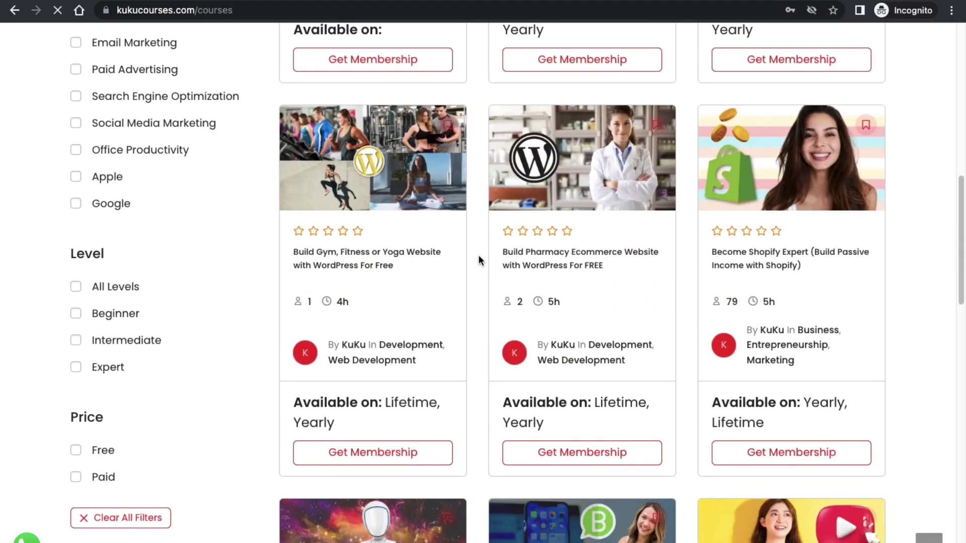
{"action": "scroll", "coordinate": [477, 395], "scroll_direction": "down", "scroll_amount": 5}
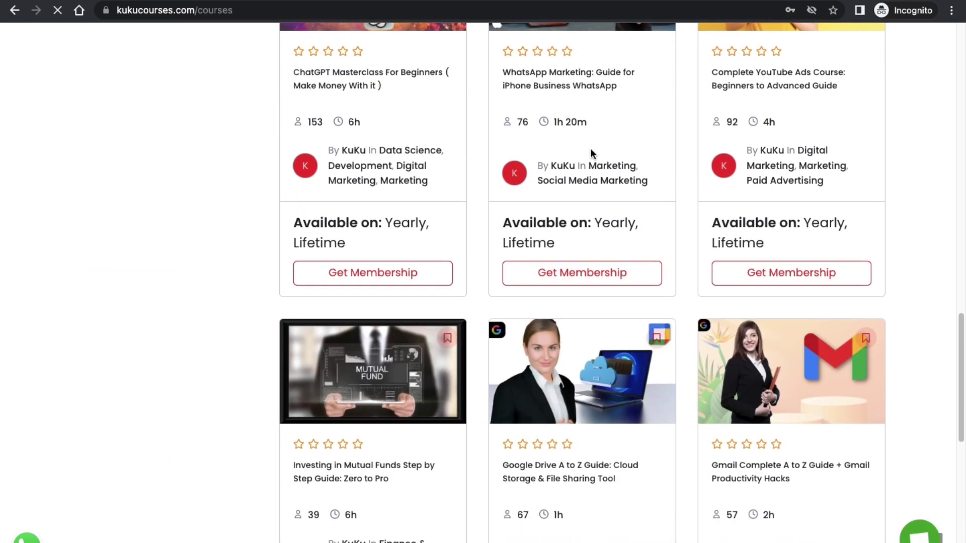
{"action": "scroll", "coordinate": [500, 300], "scroll_direction": "up", "scroll_amount": 1}
{"action": "scroll", "coordinate": [535, 366], "scroll_direction": "down", "scroll_amount": 1}
{"action": "left_click", "coordinate": [755, 468]}
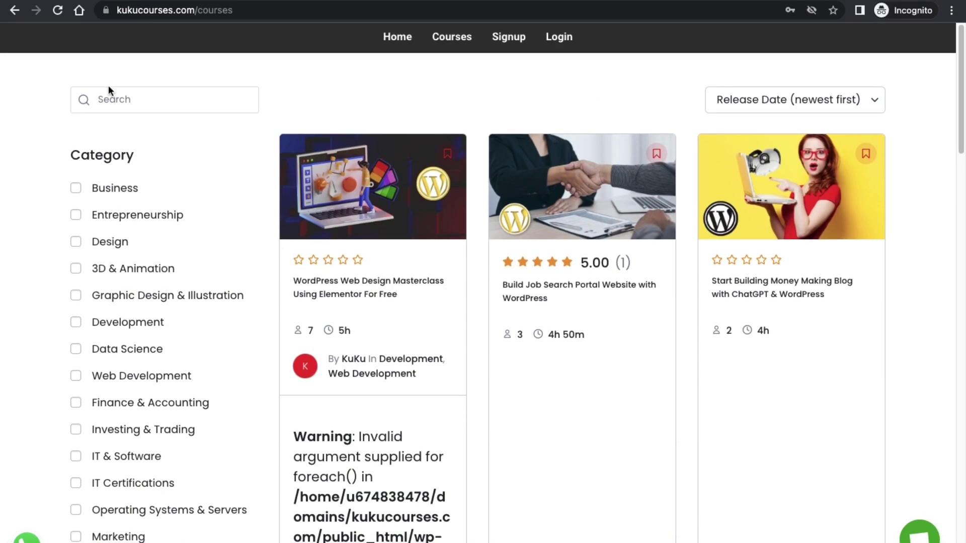
Step: Search the course catalogue for mailchimp and examine the matching courses
{"action": "left_click", "coordinate": [112, 95]}
{"action": "scroll", "coordinate": [111, 95], "scroll_direction": "up", "scroll_amount": 5}
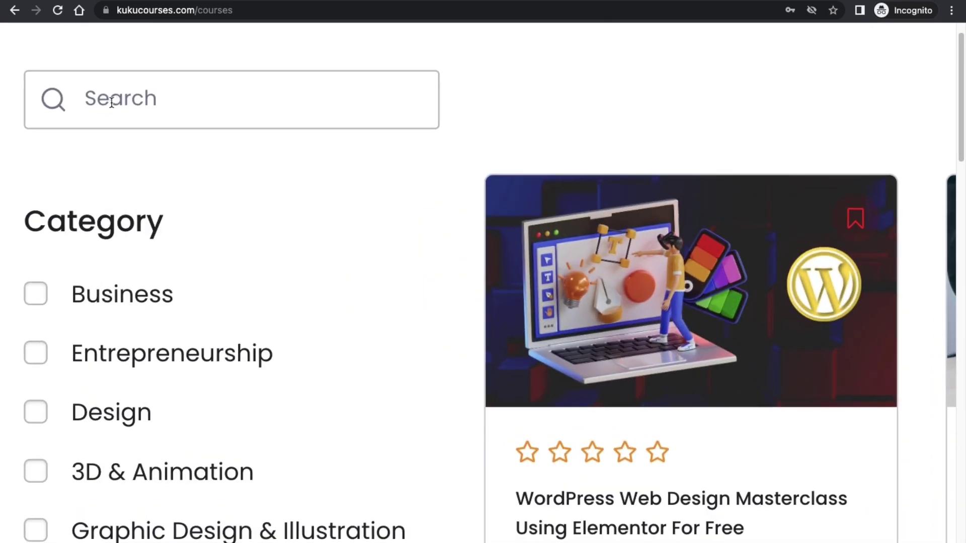
{"action": "type", "text": "mailchimp"}
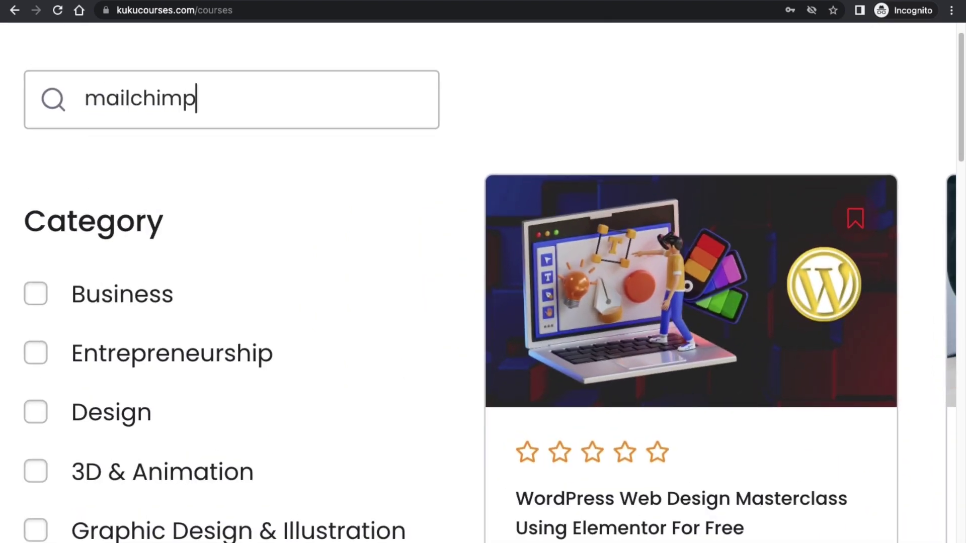
{"action": "key", "text": "Return"}
{"action": "scroll", "coordinate": [299, 146], "scroll_direction": "down", "scroll_amount": 5}
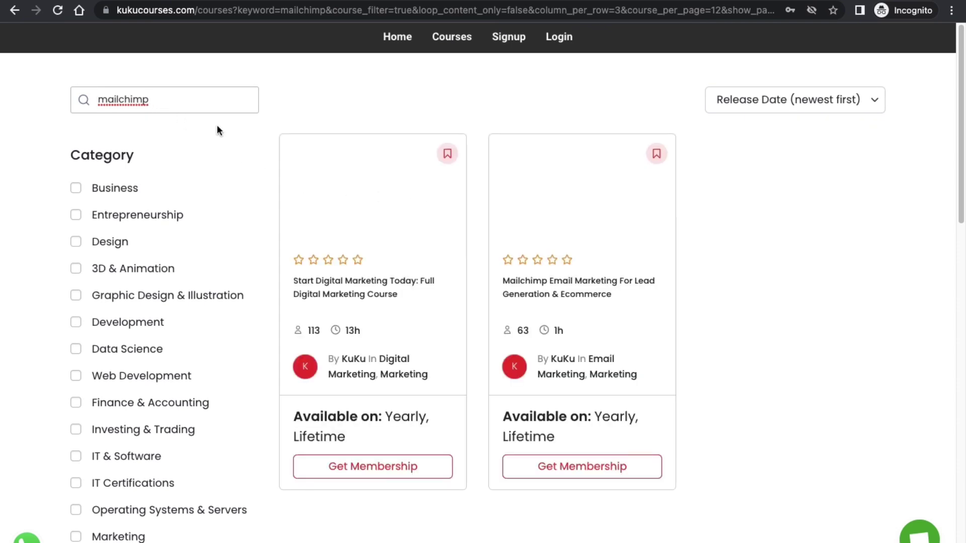
{"action": "left_click_drag", "start_coordinate": [560, 331], "coordinate": [552, 330]}
Step: Replace the course search term with mautic and check the matching course's duration
{"action": "left_click_drag", "start_coordinate": [153, 99], "coordinate": [95, 98]}
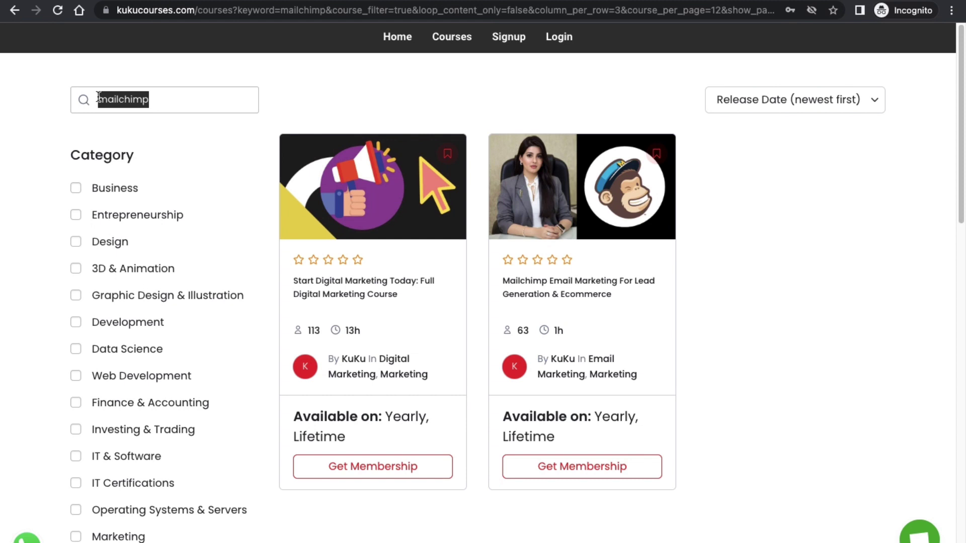
{"action": "type", "text": "mautic"}
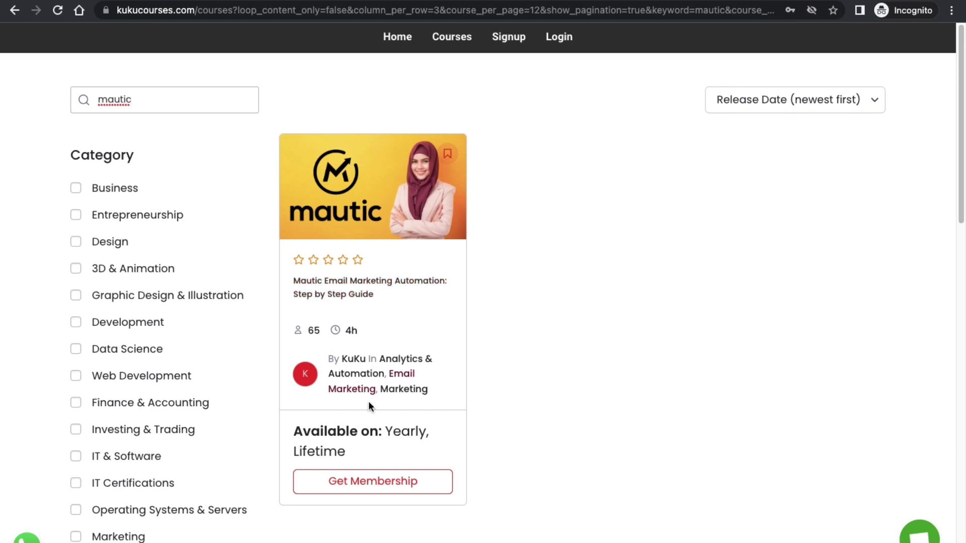
{"action": "scroll", "coordinate": [392, 448], "scroll_direction": "down", "scroll_amount": 1}
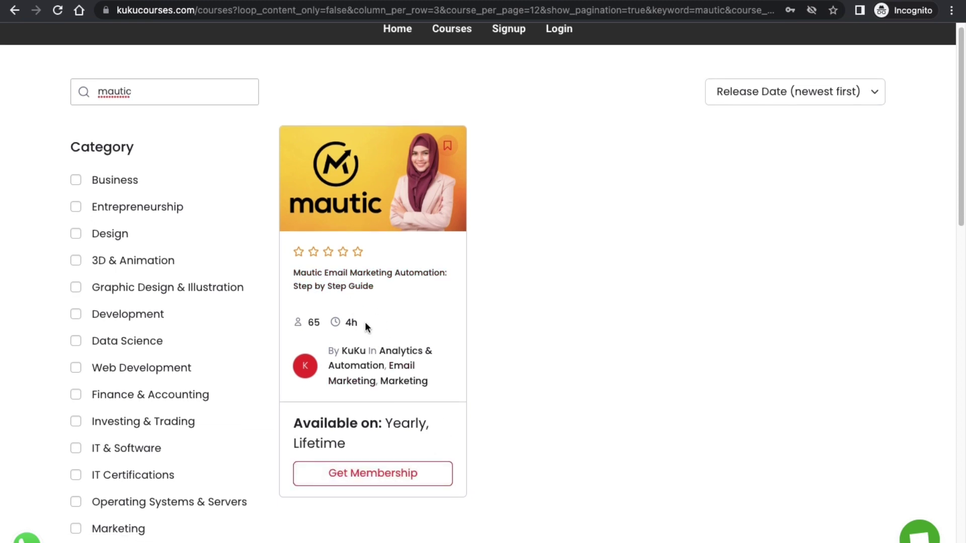
{"action": "left_click_drag", "start_coordinate": [363, 324], "coordinate": [351, 323]}
Step: Switch to the Mailchimp website, open its pricing page and check the Free plan's monthly email sends
{"action": "key", "text": "ctrl+Left"}
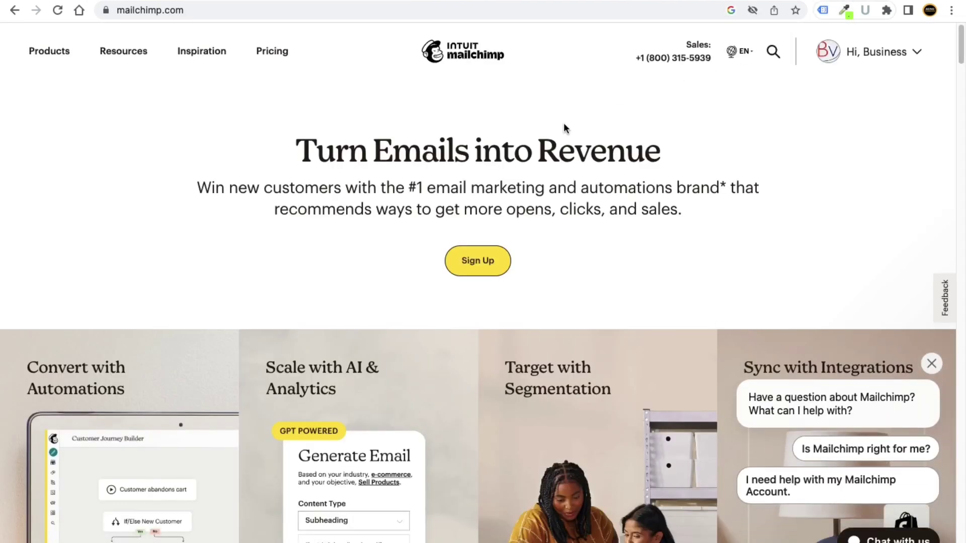
{"action": "left_click", "coordinate": [272, 55]}
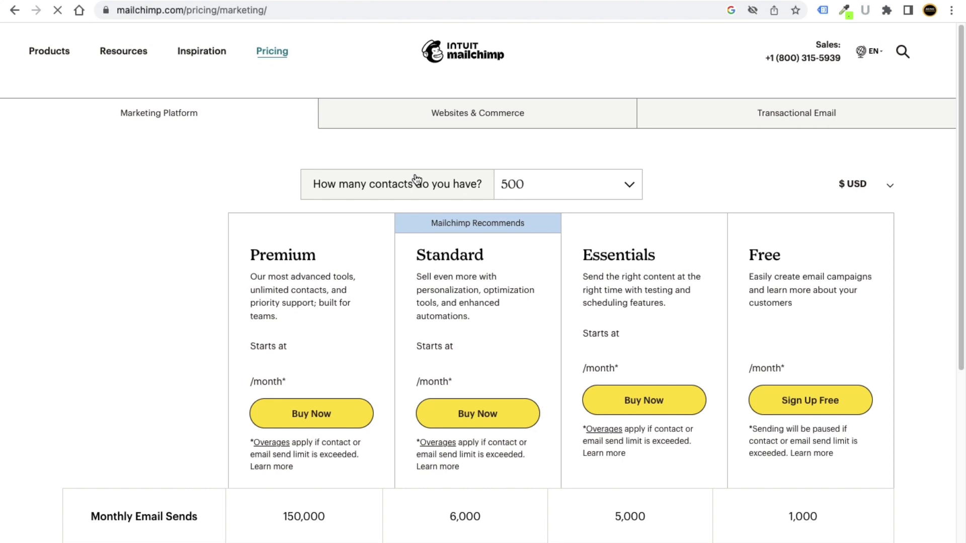
{"action": "scroll", "coordinate": [810, 434], "scroll_direction": "down", "scroll_amount": 4}
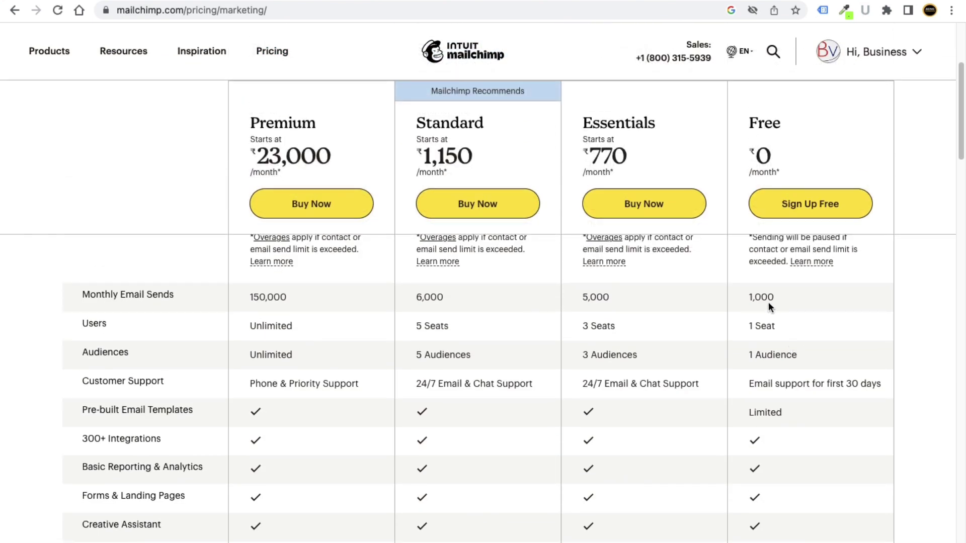
{"action": "left_click_drag", "start_coordinate": [753, 299], "coordinate": [774, 297]}
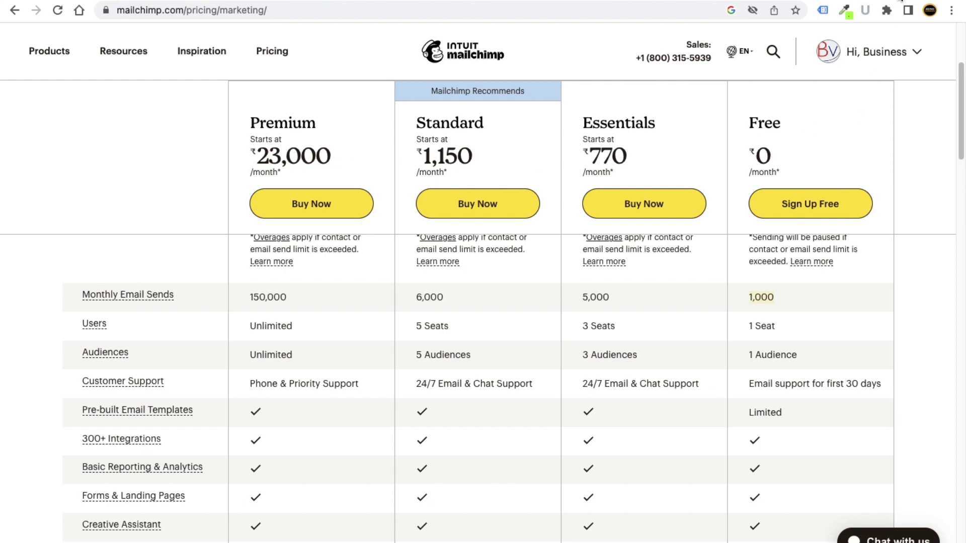
Step: Look up the Premium plan's price in US dollars by searching Google in a new tab for 23000 rupees in usd
{"action": "key", "text": "super+t"}
{"action": "type", "text": "rs 23000 in in"}
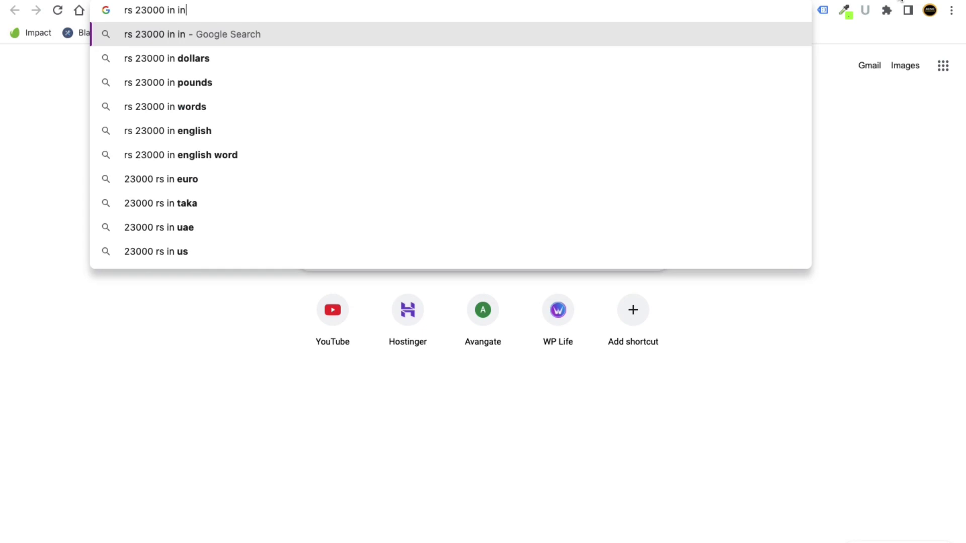
{"action": "type", "text": "r"}
{"action": "key", "text": "Return"}
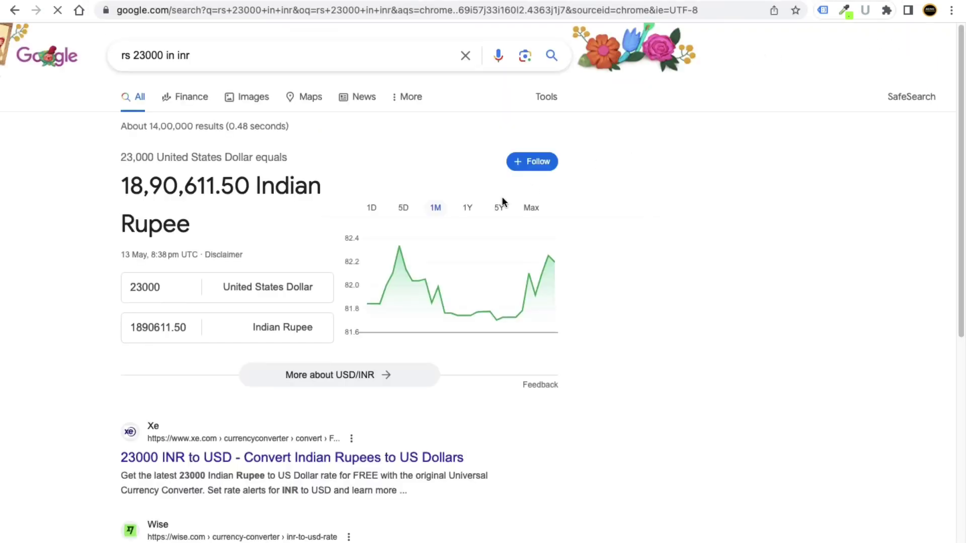
{"action": "left_click", "coordinate": [187, 56]}
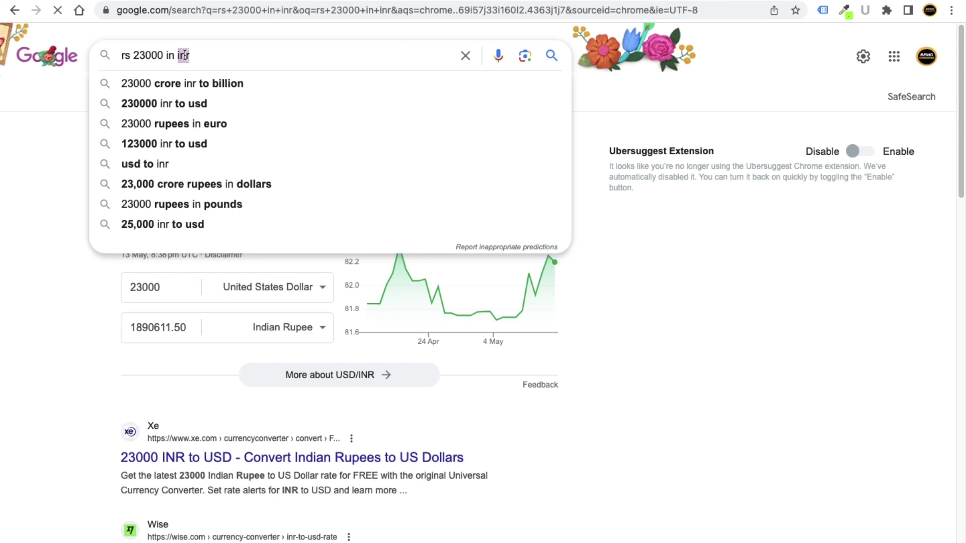
{"action": "type", "text": "u"}
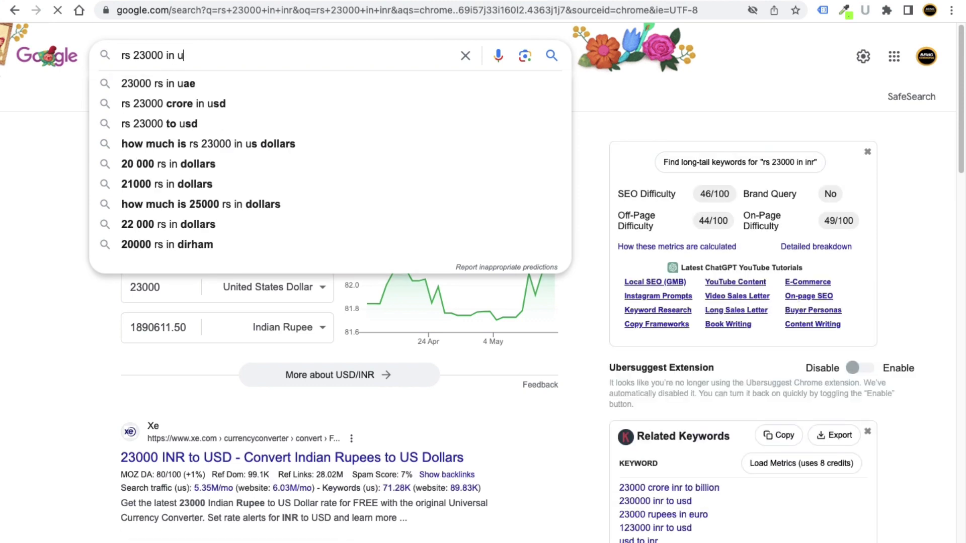
{"action": "type", "text": "sd"}
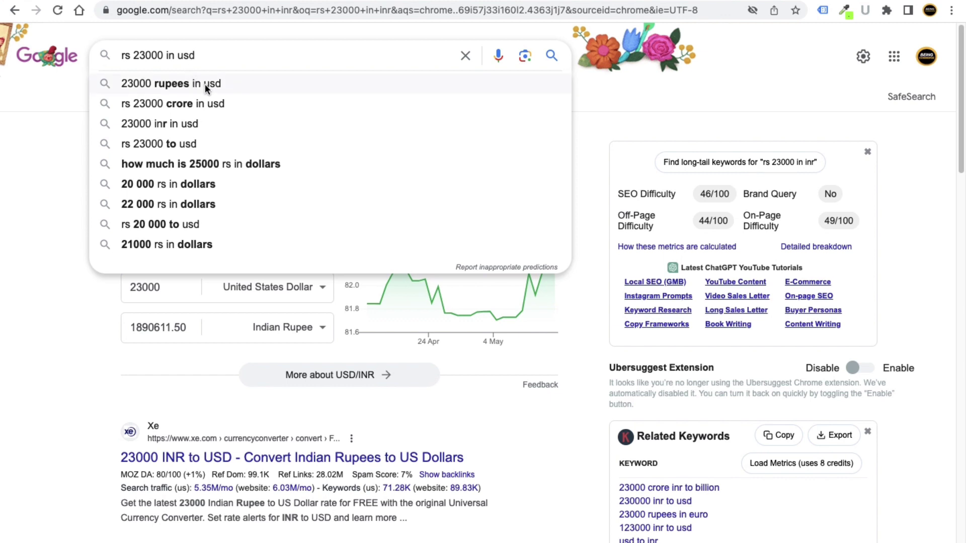
{"action": "left_click", "coordinate": [204, 83]}
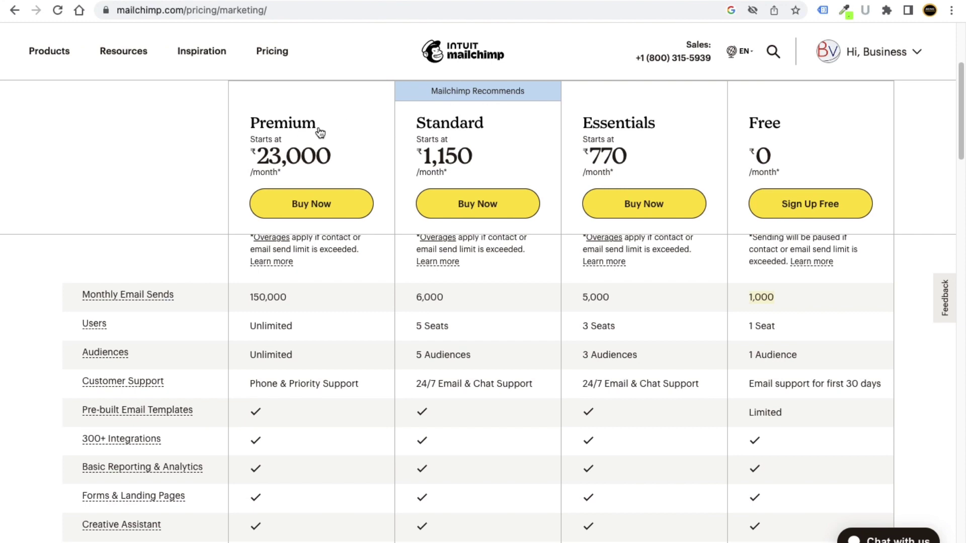
Step: Return to the Mailchimp pricing page, compare the features across its plans and show the account menu
{"action": "scroll", "coordinate": [206, 324], "scroll_direction": "down", "scroll_amount": 3}
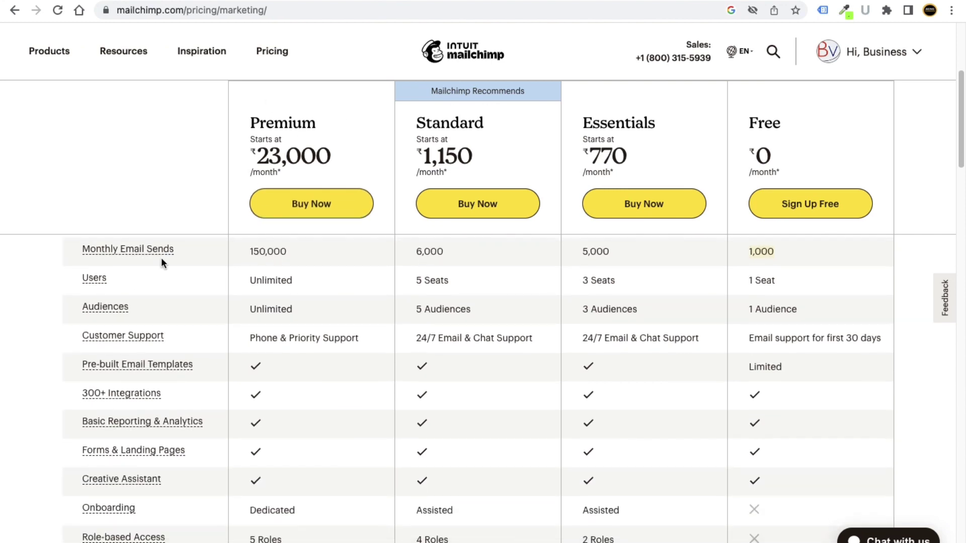
{"action": "scroll", "coordinate": [242, 352], "scroll_direction": "down", "scroll_amount": 10}
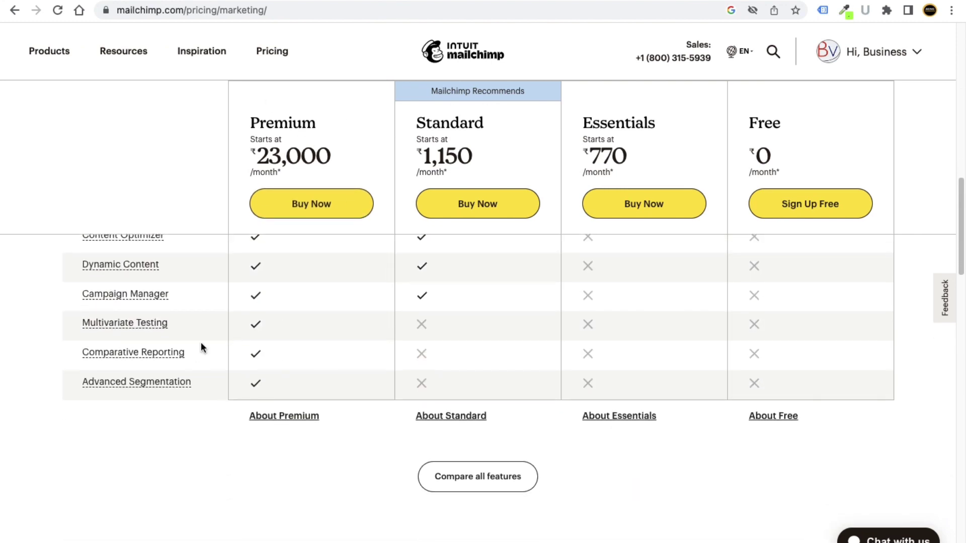
{"action": "scroll", "coordinate": [280, 347], "scroll_direction": "up", "scroll_amount": 15}
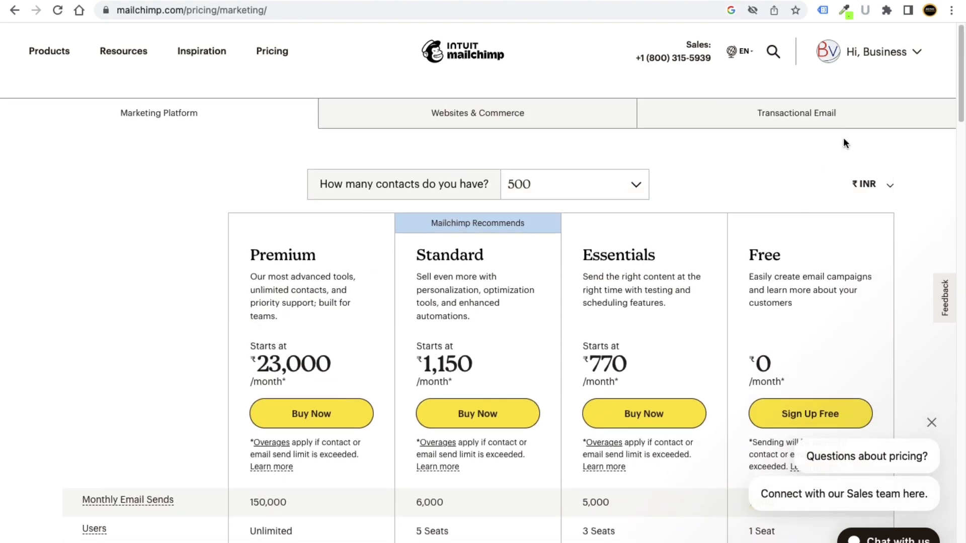
{"action": "mouse_move", "coordinate": [876, 51]}
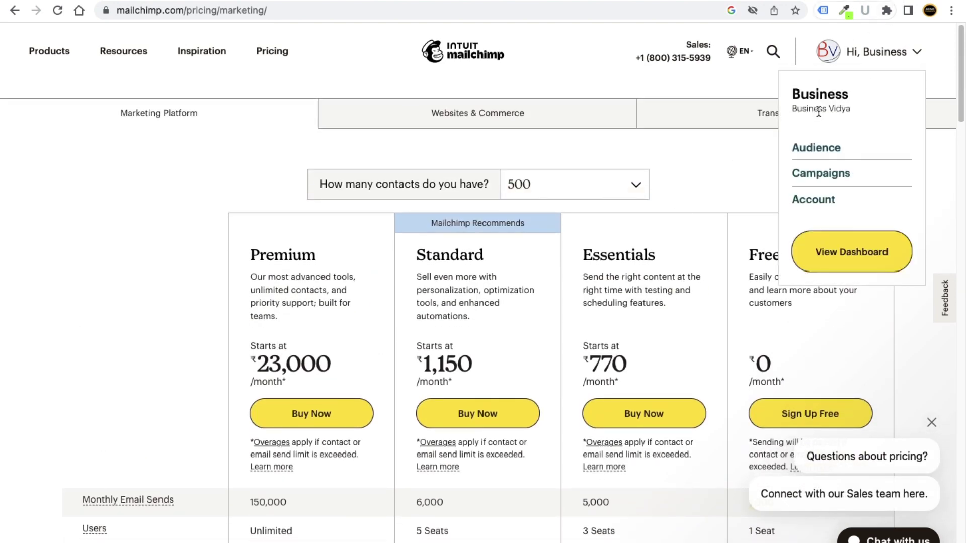
Step: Search the web for mautic in a new browser tab
{"action": "key", "text": "ctrl+t"}
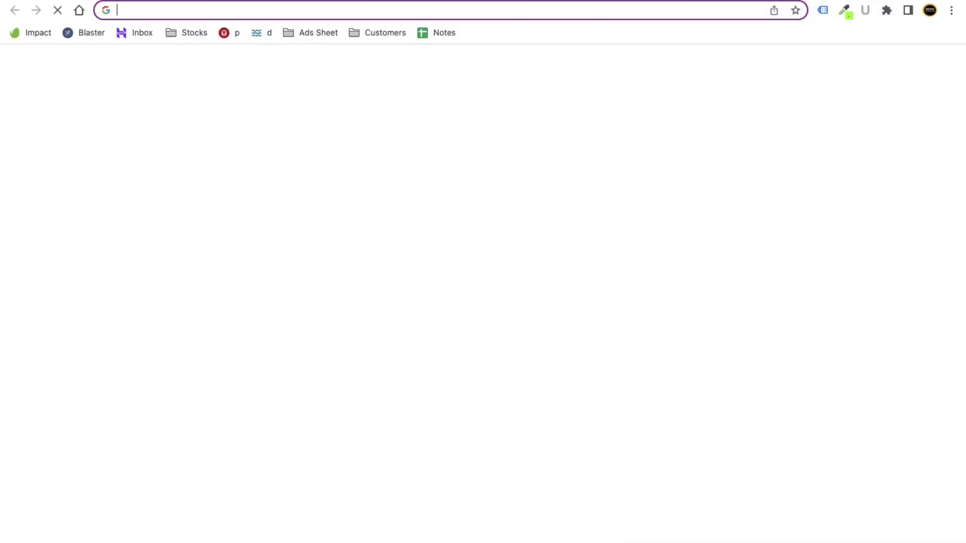
{"action": "type", "text": "mautic"}
{"action": "key", "text": "Return"}
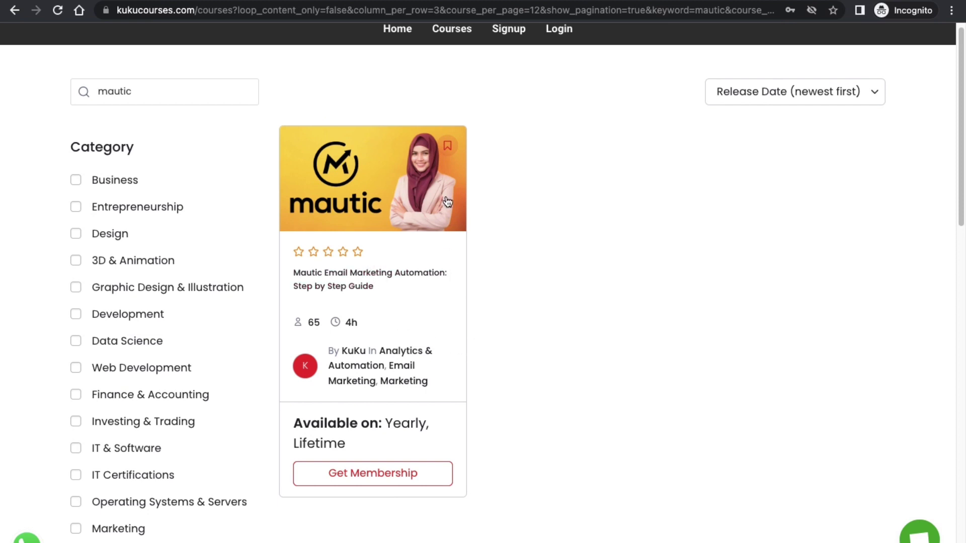
Step: Open the membership registration page from the Mautic course on KuKu Courses and review its fields and membership levels
{"action": "scroll", "coordinate": [468, 304], "scroll_direction": "down", "scroll_amount": 1}
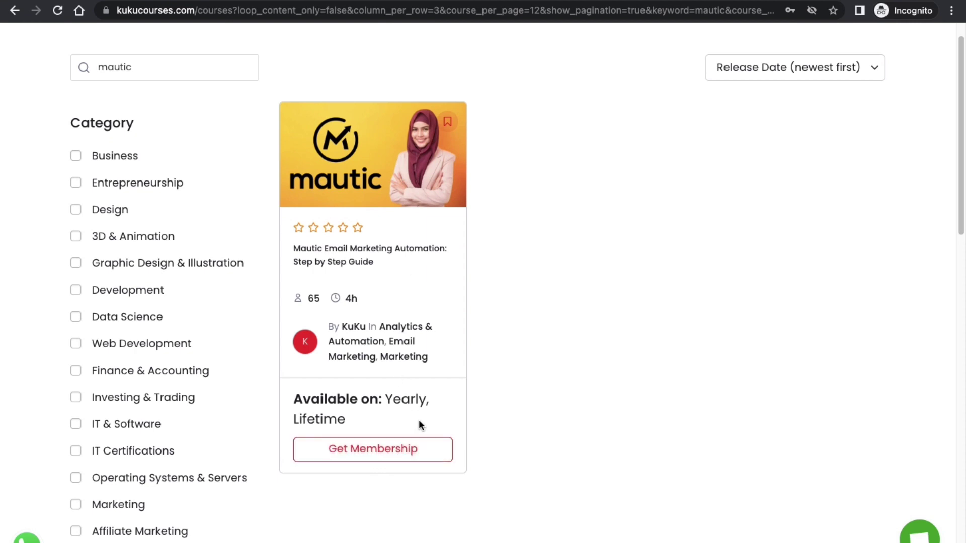
{"action": "left_click", "coordinate": [376, 458]}
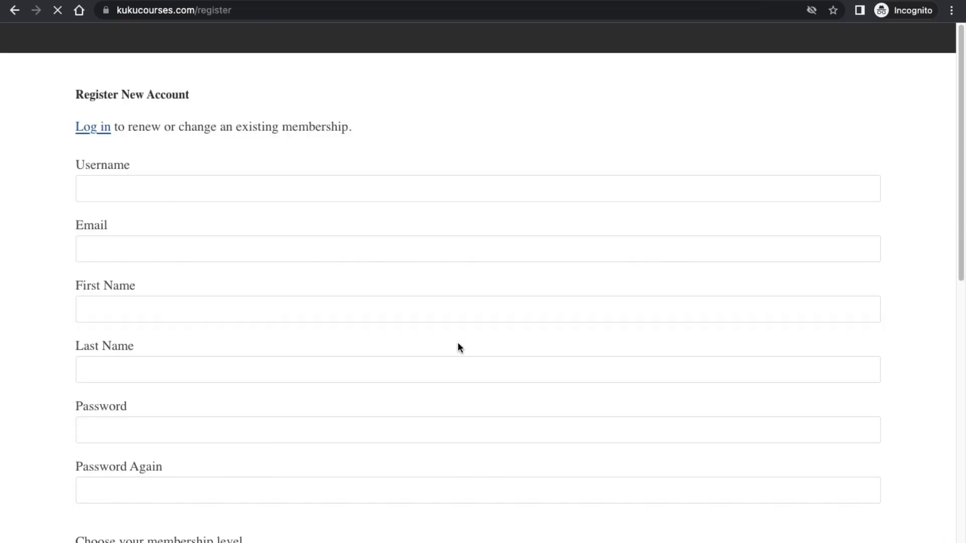
{"action": "scroll", "coordinate": [384, 397], "scroll_direction": "down", "scroll_amount": 4}
{"action": "scroll", "coordinate": [167, 252], "scroll_direction": "down", "scroll_amount": 3}
{"action": "scroll", "coordinate": [204, 267], "scroll_direction": "up", "scroll_amount": 2}
{"action": "scroll", "coordinate": [149, 259], "scroll_direction": "up", "scroll_amount": 5}
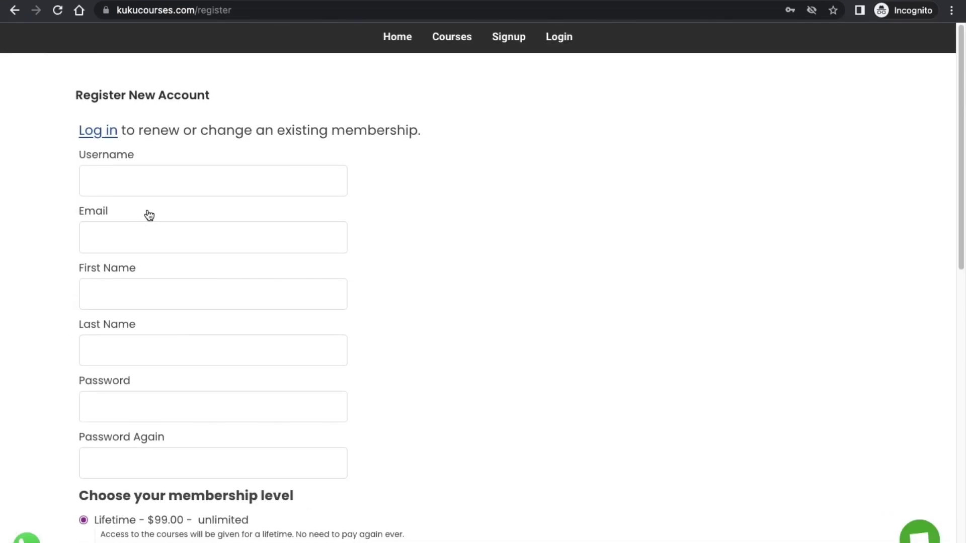
{"action": "scroll", "coordinate": [151, 253], "scroll_direction": "down", "scroll_amount": 2}
{"action": "scroll", "coordinate": [143, 302], "scroll_direction": "down", "scroll_amount": 5}
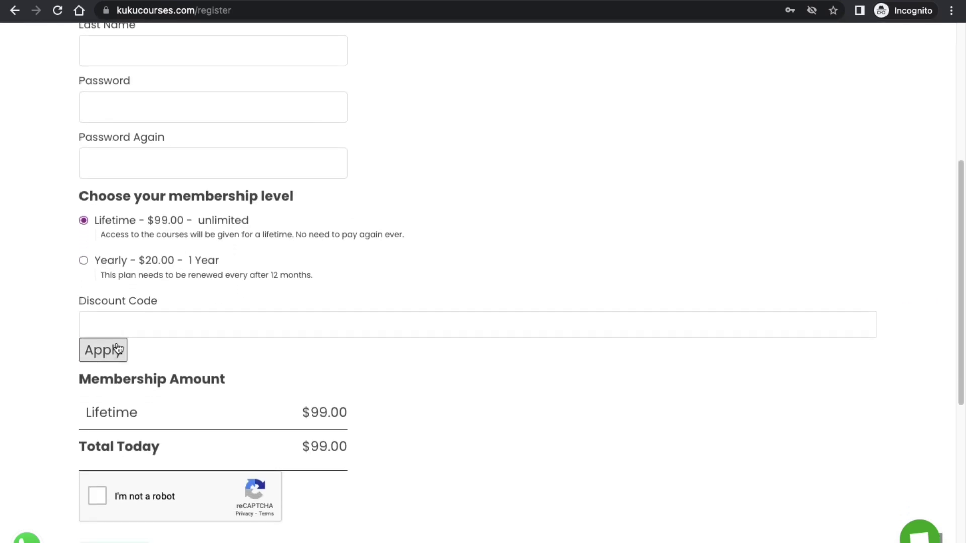
Step: Apply the discount code 50discount to the Lifetime membership and check the total due
{"action": "left_click", "coordinate": [116, 286]}
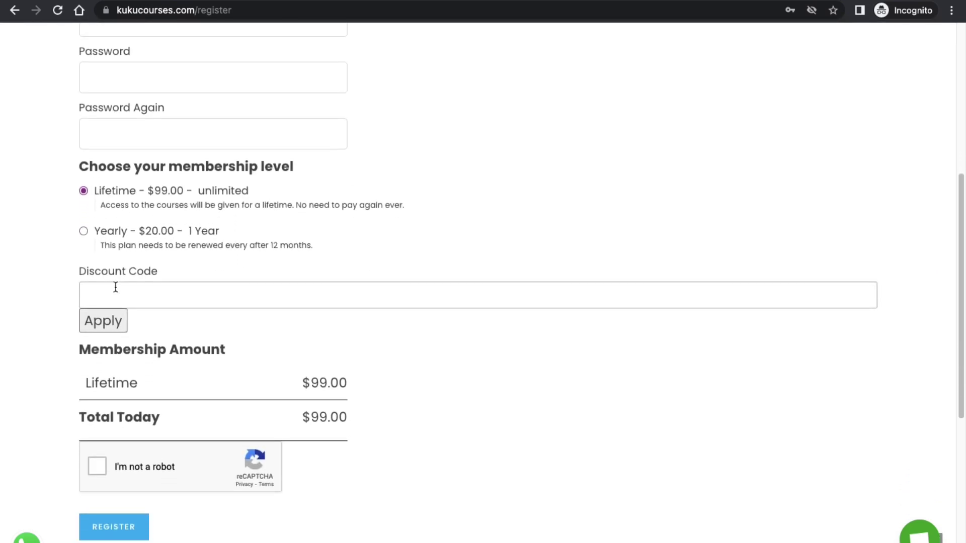
{"action": "left_click", "coordinate": [102, 321]}
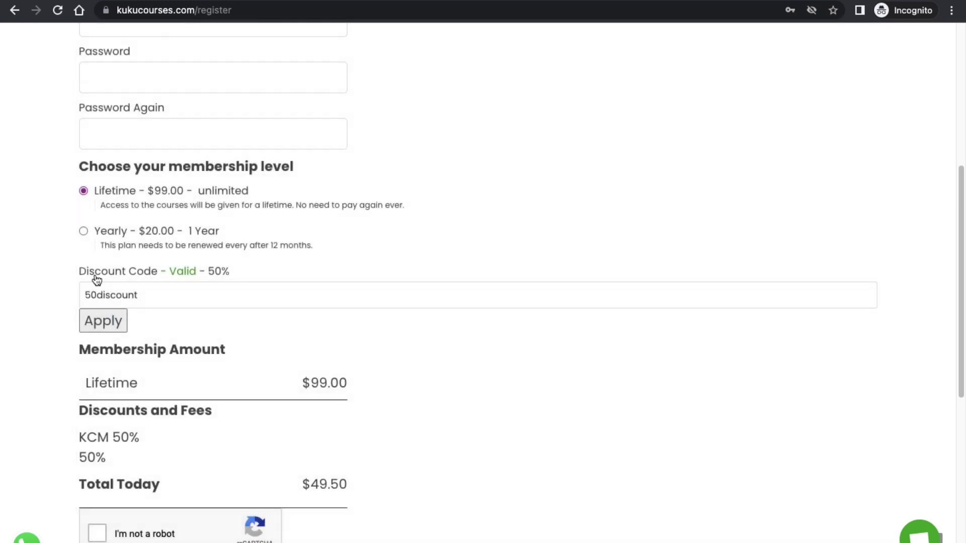
{"action": "scroll", "coordinate": [106, 370], "scroll_direction": "down", "scroll_amount": 1}
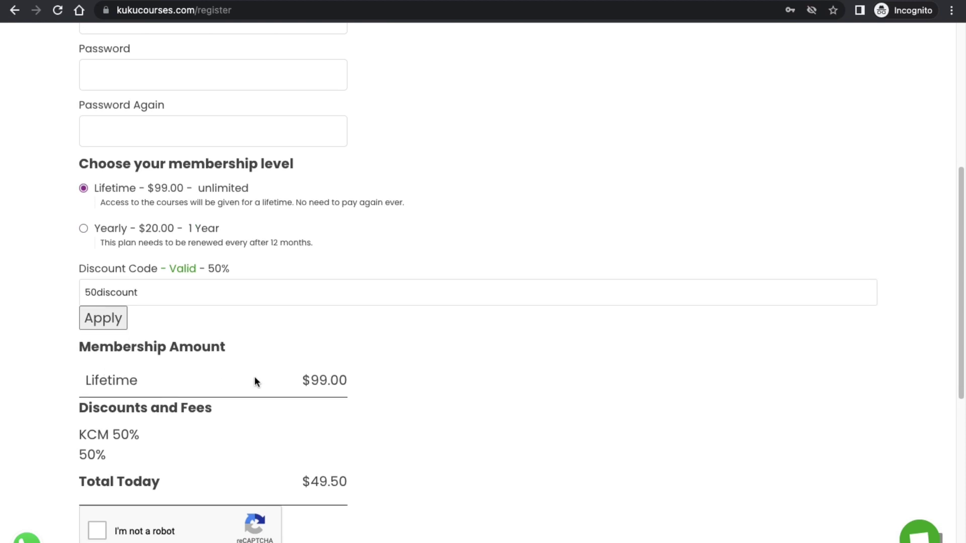
{"action": "scroll", "coordinate": [312, 423], "scroll_direction": "down", "scroll_amount": 2}
{"action": "left_click_drag", "start_coordinate": [301, 401], "coordinate": [345, 402]}
Step: Return to the KuKu Courses home page and expand the 35+ Premium Software Packages list
{"action": "scroll", "coordinate": [517, 292], "scroll_direction": "up", "scroll_amount": 8}
{"action": "left_click", "coordinate": [406, 48]}
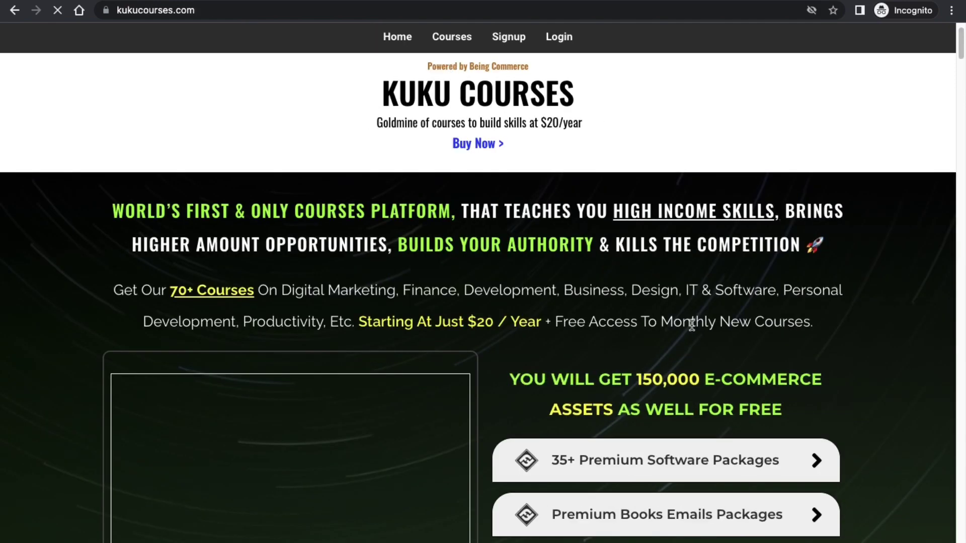
{"action": "scroll", "coordinate": [688, 342], "scroll_direction": "down", "scroll_amount": 3}
{"action": "scroll", "coordinate": [711, 402], "scroll_direction": "down", "scroll_amount": 2}
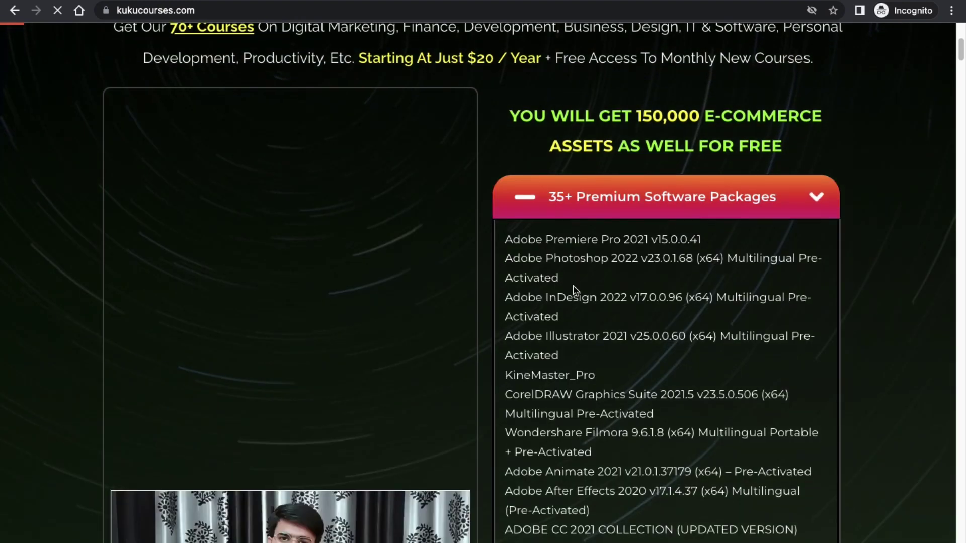
Step: Collapse the software packages list, check the Premium Themes & Plugins list, and skim the rest of the KuKu Courses home page
{"action": "scroll", "coordinate": [578, 272], "scroll_direction": "down", "scroll_amount": 2}
{"action": "left_click", "coordinate": [622, 140]}
{"action": "scroll", "coordinate": [614, 330], "scroll_direction": "down", "scroll_amount": 2}
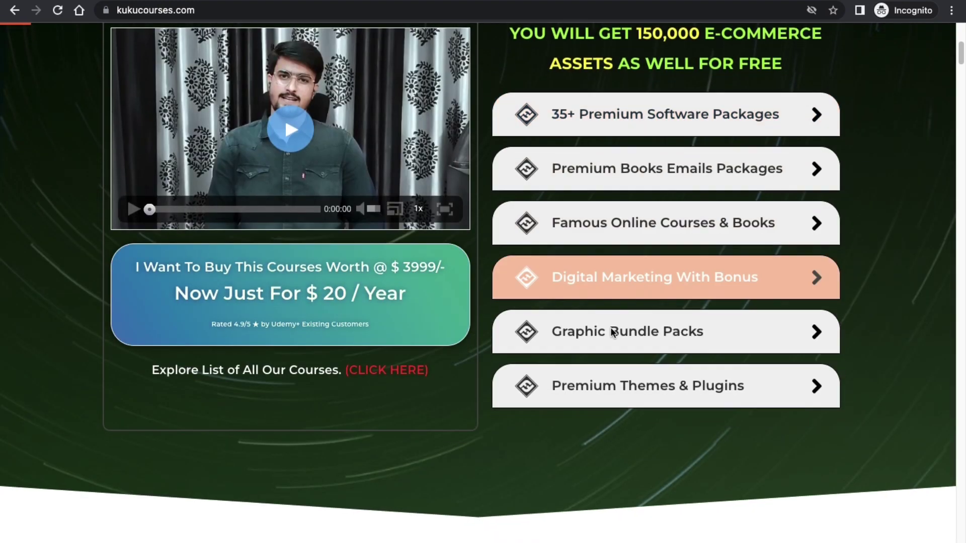
{"action": "left_click", "coordinate": [615, 362]}
{"action": "scroll", "coordinate": [646, 350], "scroll_direction": "down", "scroll_amount": 2}
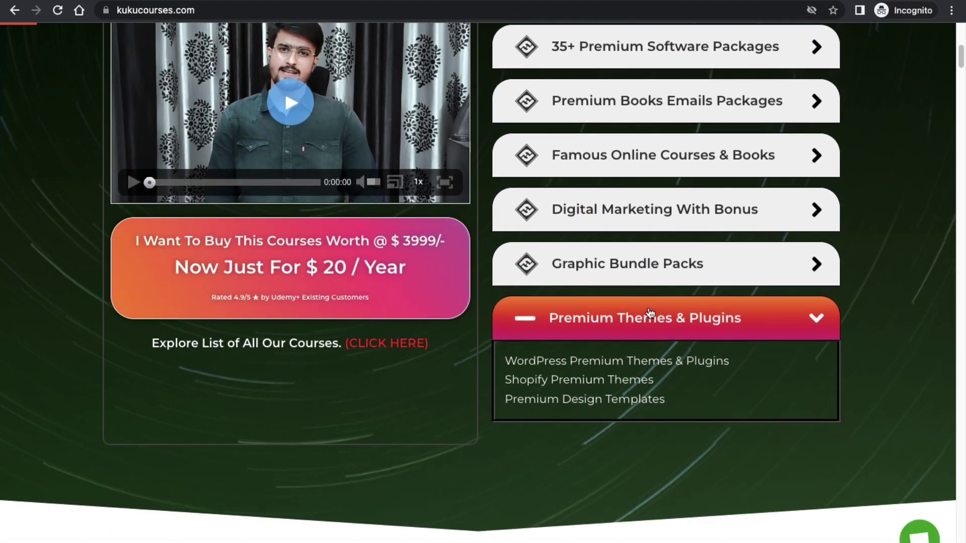
{"action": "left_click", "coordinate": [647, 309]}
{"action": "scroll", "coordinate": [553, 332], "scroll_direction": "down", "scroll_amount": 8}
{"action": "scroll", "coordinate": [502, 349], "scroll_direction": "down", "scroll_amount": 2}
{"action": "scroll", "coordinate": [401, 256], "scroll_direction": "up", "scroll_amount": 20}
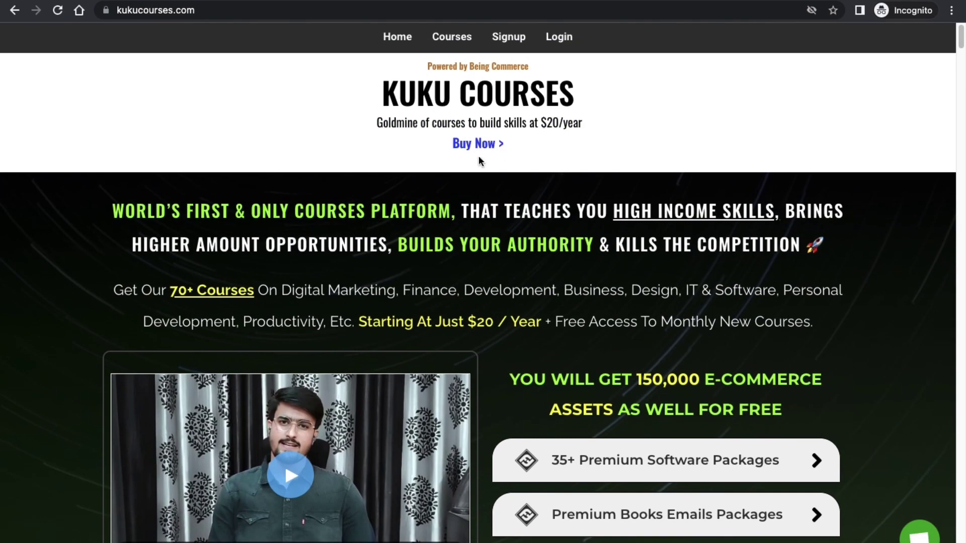
Step: Return to the Hustle Integrations page in WordPress and find Mailchimp among the available apps
{"action": "key", "text": "ctrl+Left"}
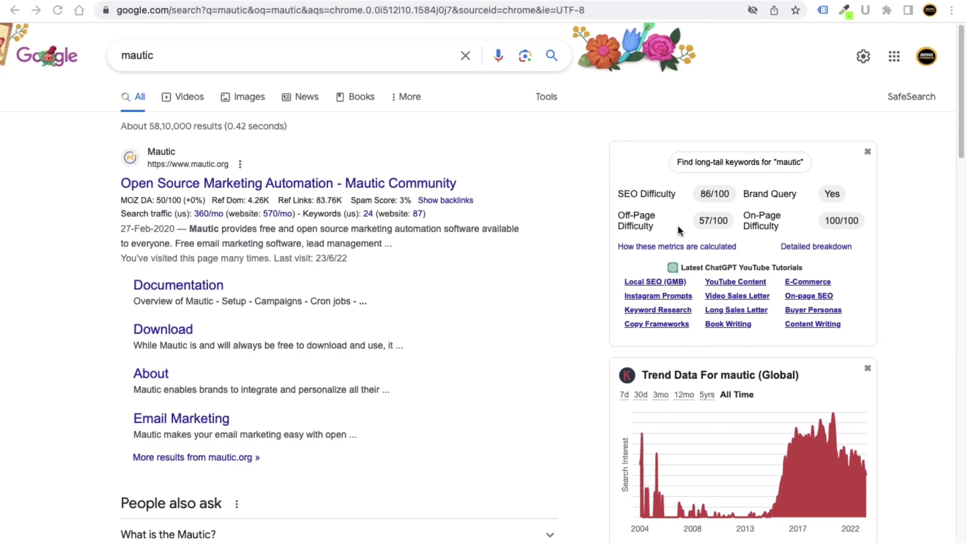
{"action": "left_click", "coordinate": [612, 1]}
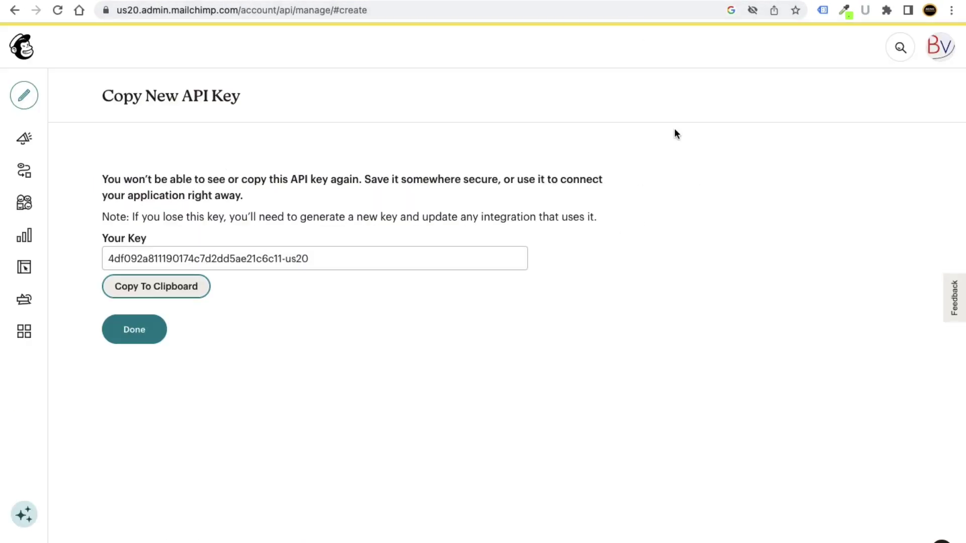
{"action": "left_click", "coordinate": [526, 1]}
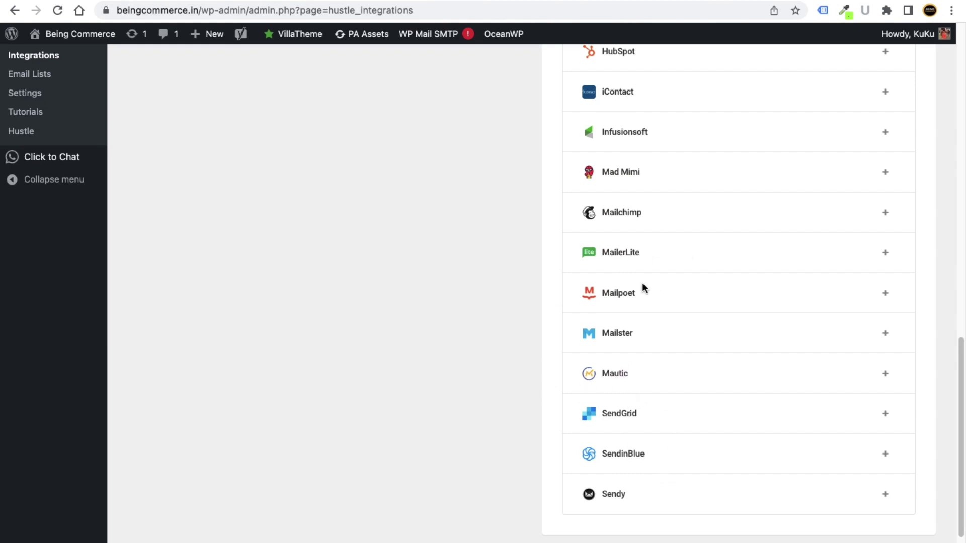
{"action": "scroll", "coordinate": [642, 285], "scroll_direction": "up", "scroll_amount": 3}
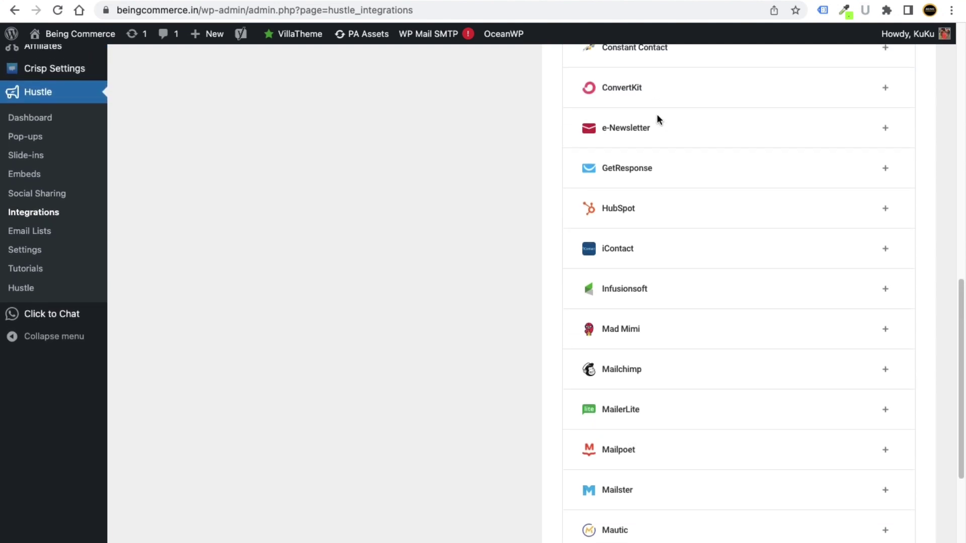
{"action": "scroll", "coordinate": [654, 121], "scroll_direction": "down", "scroll_amount": 2}
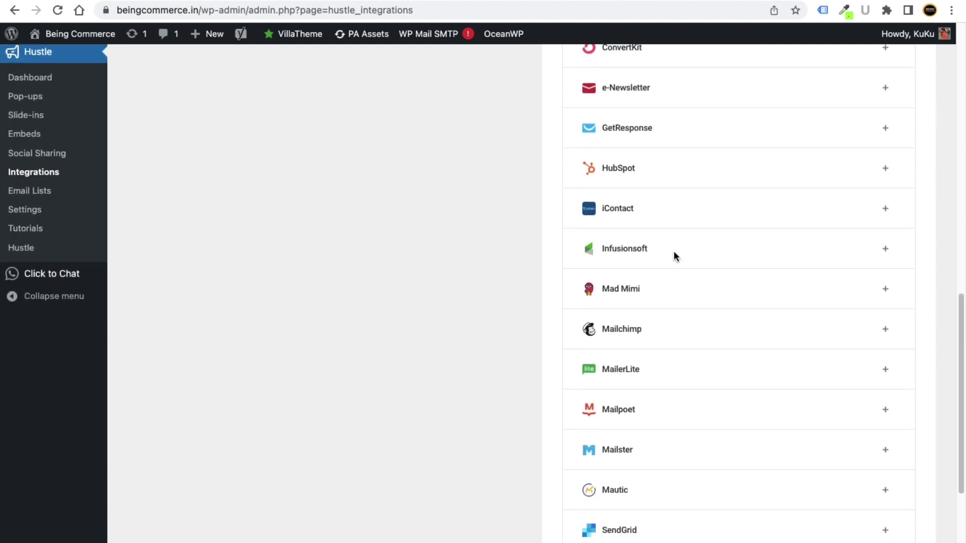
{"action": "scroll", "coordinate": [674, 251], "scroll_direction": "down", "scroll_amount": 1}
{"action": "left_click_drag", "start_coordinate": [644, 300], "coordinate": [600, 302]}
{"action": "scroll", "coordinate": [635, 305], "scroll_direction": "up", "scroll_amount": 1}
{"action": "left_click", "coordinate": [452, 282]}
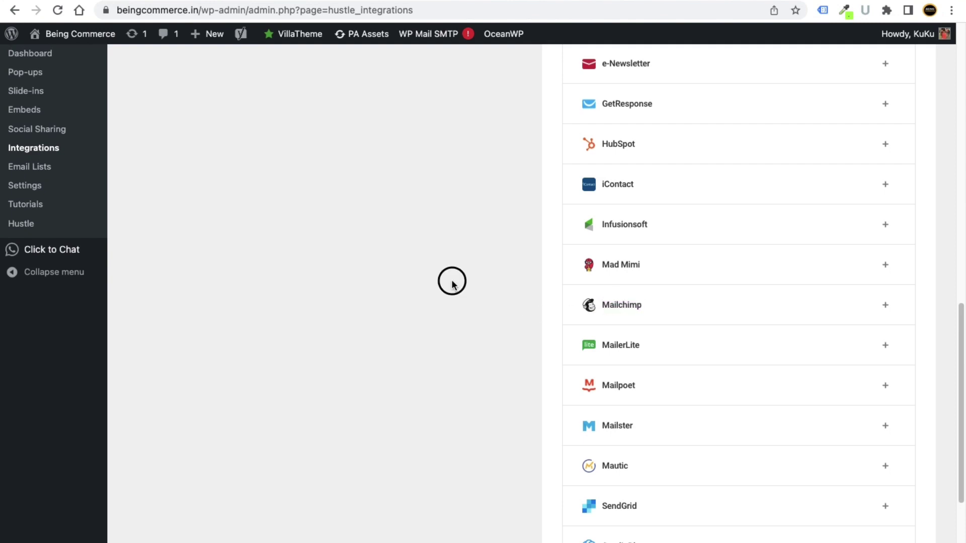
Step: Locate the Mautic entry in Hustle's list of available apps
{"action": "scroll", "coordinate": [469, 287], "scroll_direction": "down", "scroll_amount": 3}
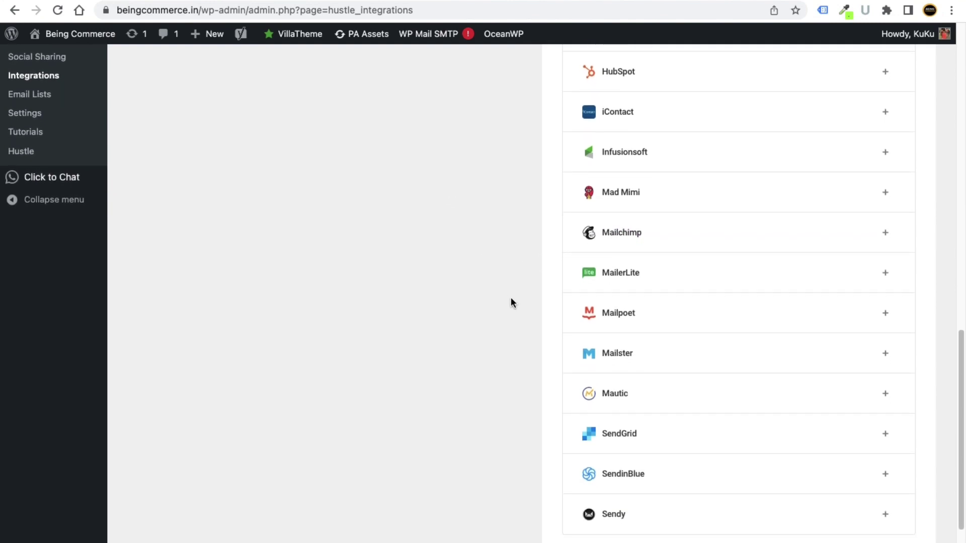
{"action": "scroll", "coordinate": [619, 365], "scroll_direction": "down", "scroll_amount": 1}
{"action": "left_click_drag", "start_coordinate": [631, 360], "coordinate": [601, 356]}
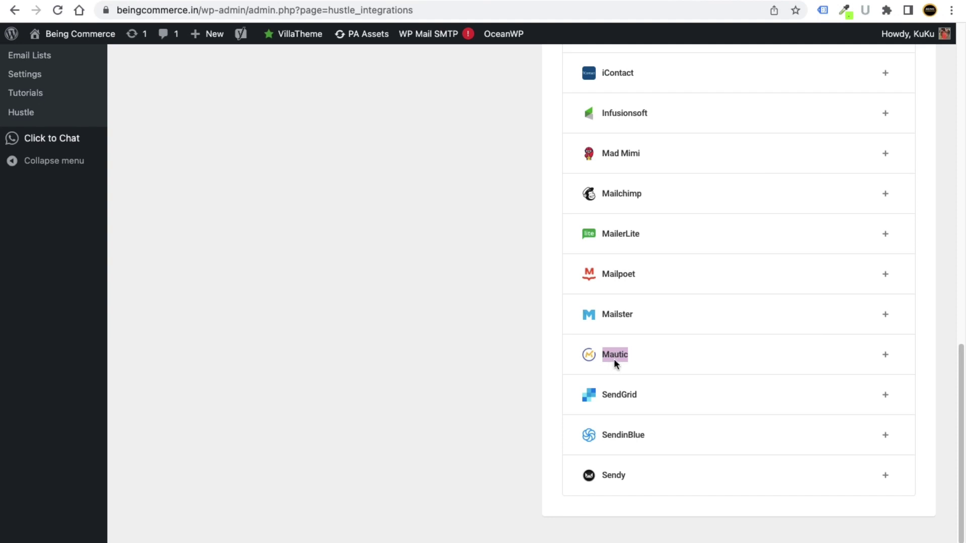
{"action": "left_click", "coordinate": [628, 357]}
{"action": "left_click_drag", "start_coordinate": [607, 356], "coordinate": [617, 356]}
{"action": "left_click", "coordinate": [529, 341]}
{"action": "scroll", "coordinate": [600, 355], "scroll_direction": "up", "scroll_amount": 1}
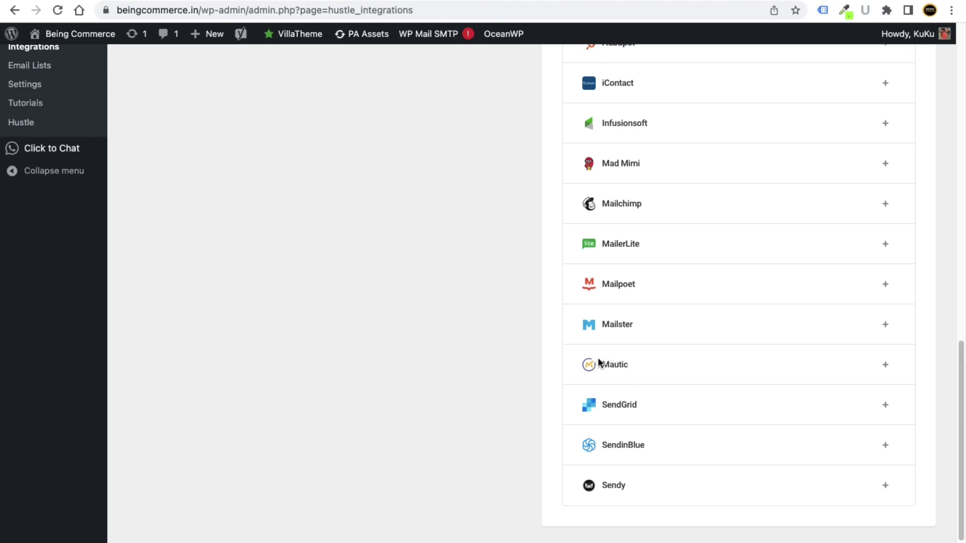
Step: Review the Connected Apps section of the Hustle Integrations page for the Mailchimp connection
{"action": "scroll", "coordinate": [598, 357], "scroll_direction": "up", "scroll_amount": 3}
{"action": "scroll", "coordinate": [604, 350], "scroll_direction": "up", "scroll_amount": 15}
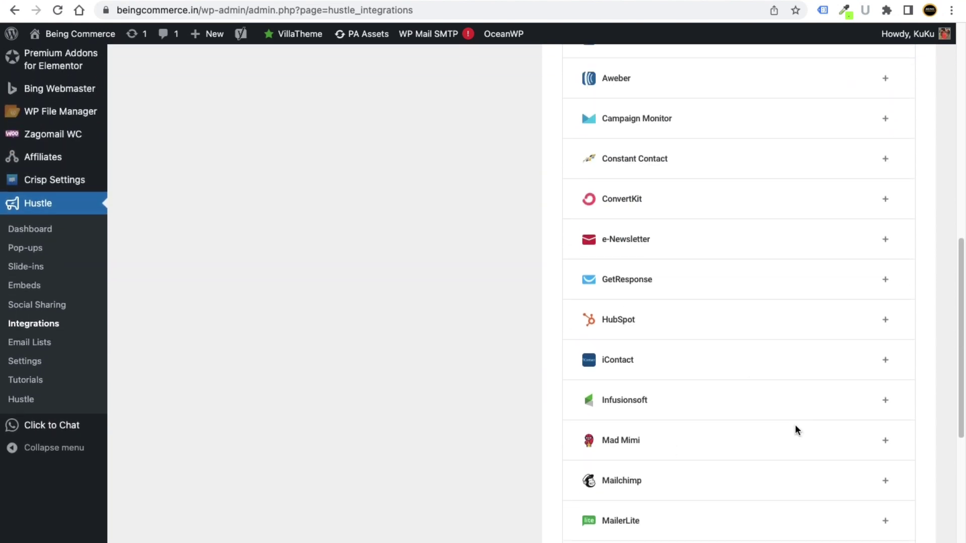
{"action": "scroll", "coordinate": [796, 430], "scroll_direction": "up", "scroll_amount": 10}
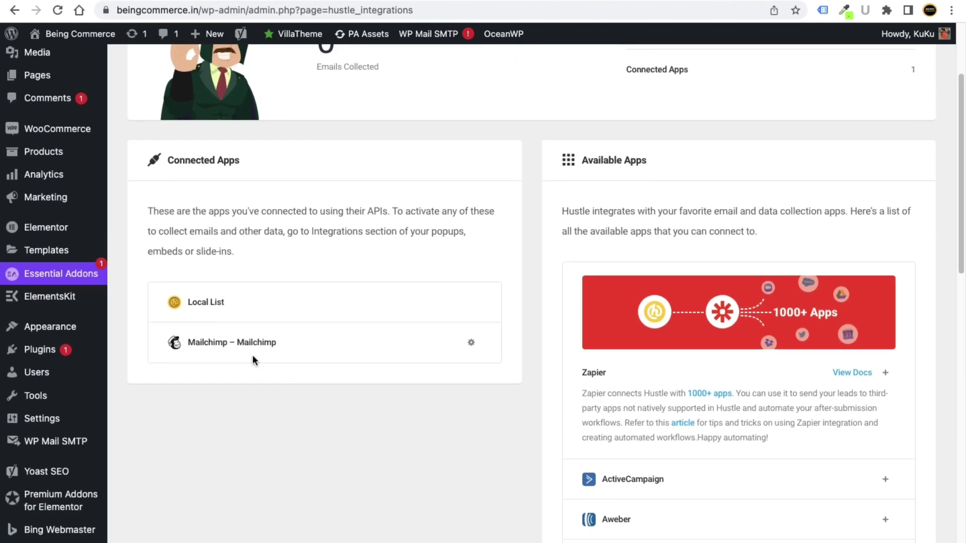
{"action": "scroll", "coordinate": [252, 354], "scroll_direction": "up", "scroll_amount": 1}
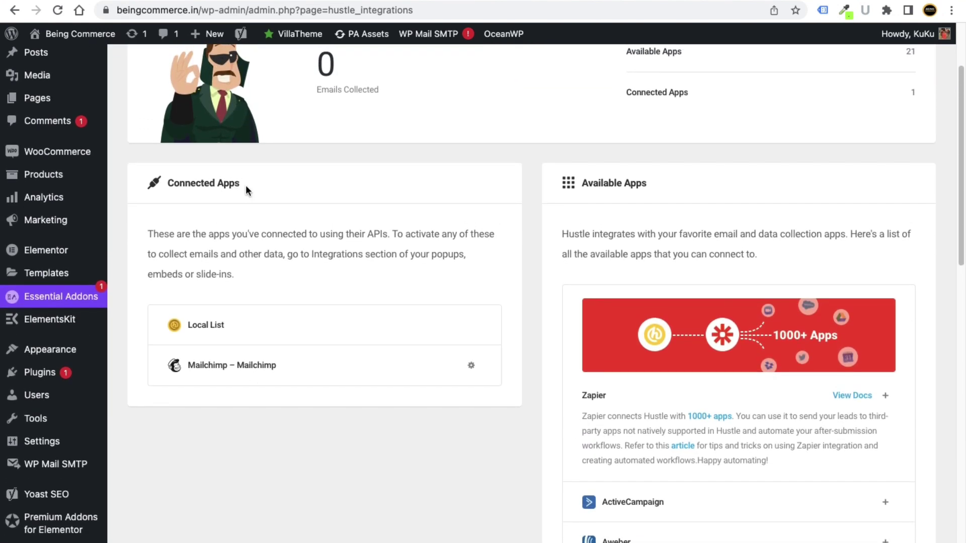
{"action": "left_click_drag", "start_coordinate": [245, 185], "coordinate": [173, 177]}
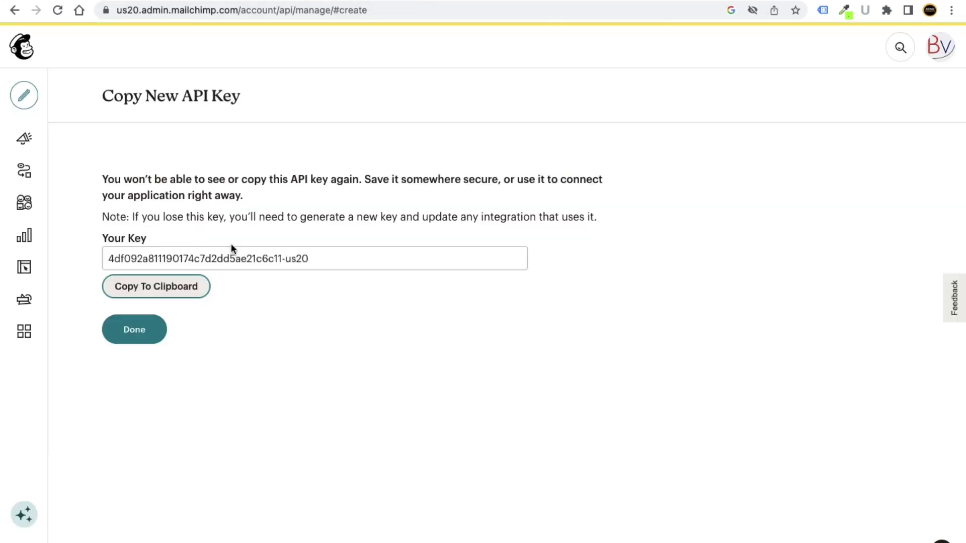
Step: Switch to Mailchimp and open the list of all contacts in the audience
{"action": "mouse_move", "coordinate": [8, 144]}
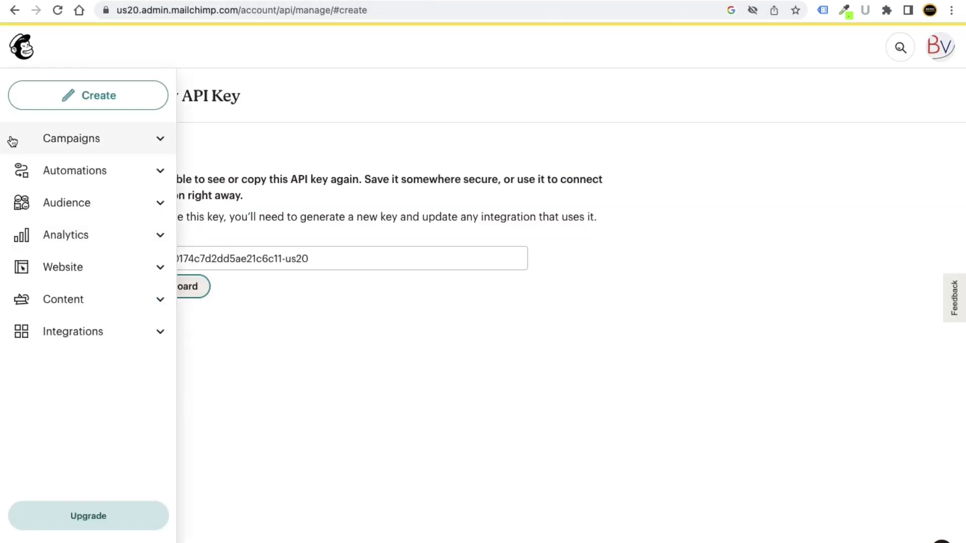
{"action": "left_click", "coordinate": [101, 200]}
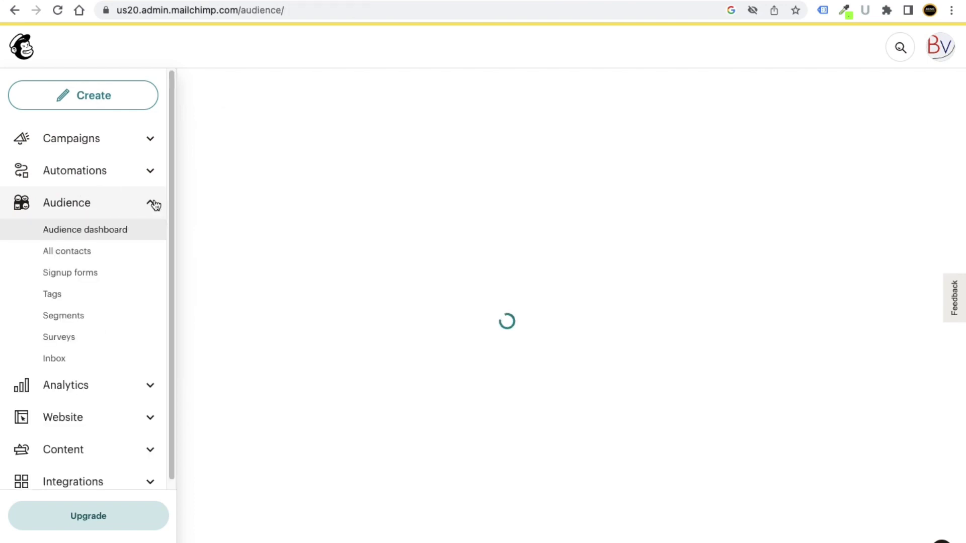
{"action": "left_click", "coordinate": [105, 252]}
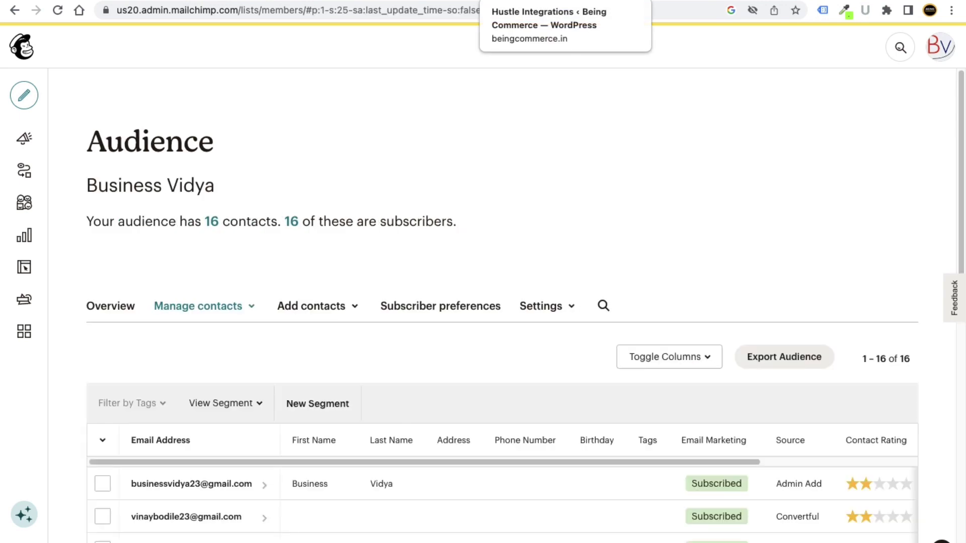
Step: Go back to the Hustle Integrations page in WordPress and open the Hustle dashboard
{"action": "left_click", "coordinate": [537, 3]}
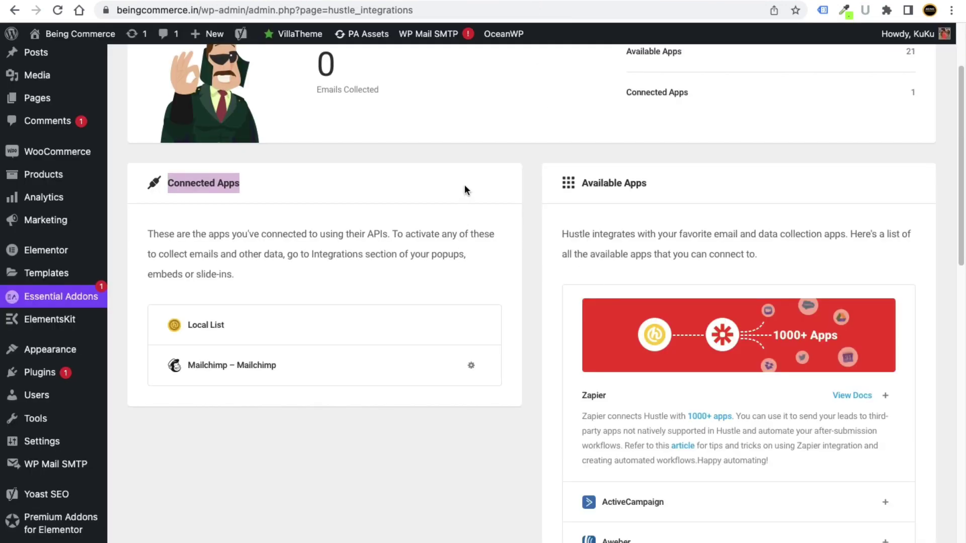
{"action": "left_click", "coordinate": [464, 149]}
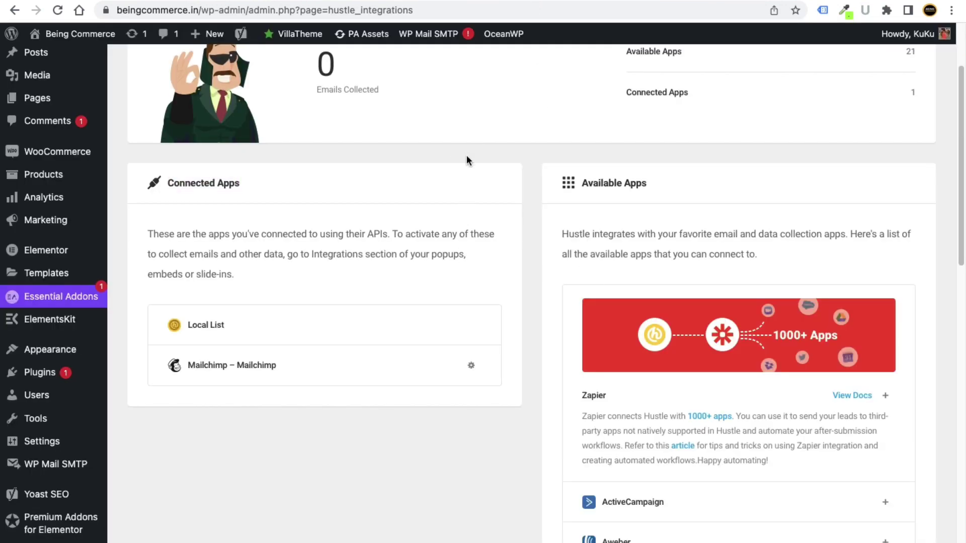
{"action": "scroll", "coordinate": [255, 439], "scroll_direction": "down", "scroll_amount": 5}
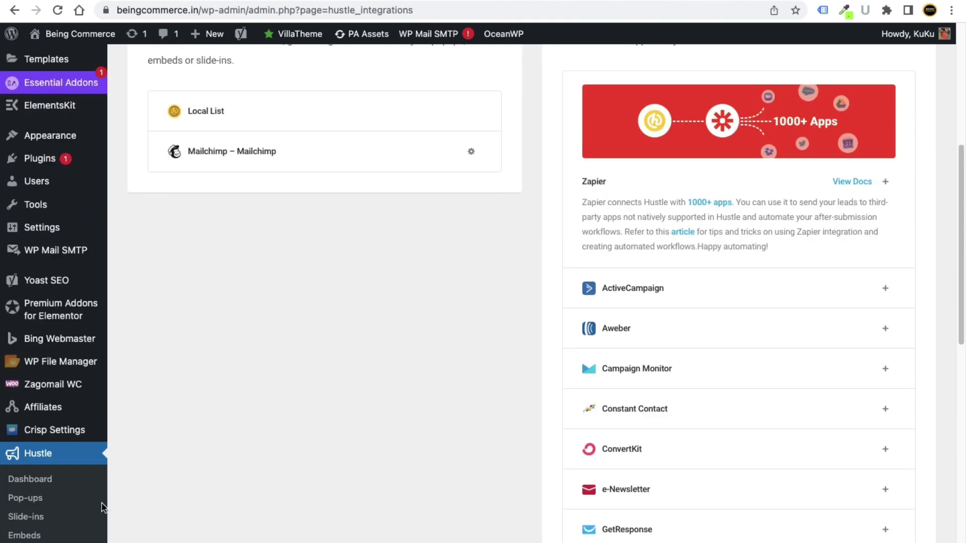
{"action": "scroll", "coordinate": [120, 491], "scroll_direction": "down", "scroll_amount": 9}
{"action": "left_click", "coordinate": [43, 145]}
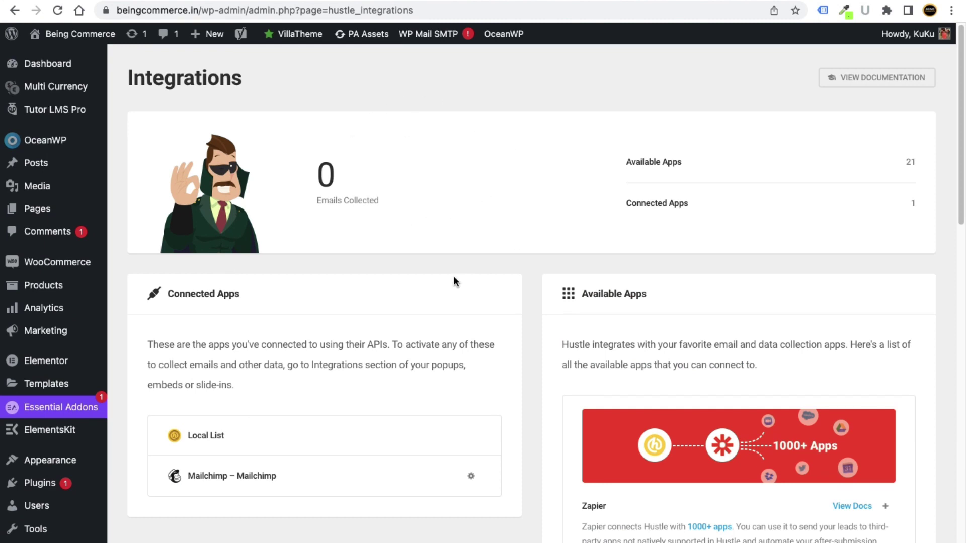
{"action": "scroll", "coordinate": [396, 194], "scroll_direction": "down", "scroll_amount": 20}
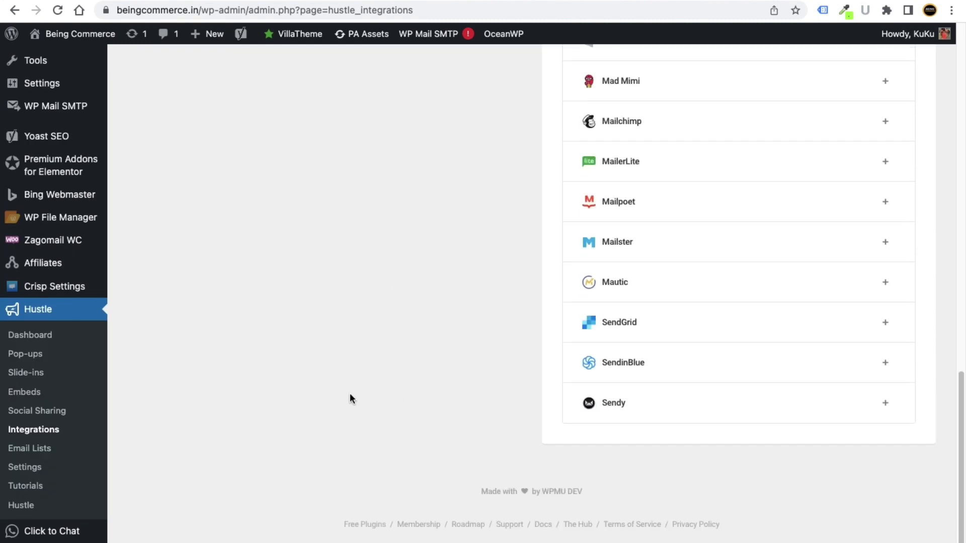
{"action": "left_click", "coordinate": [40, 313]}
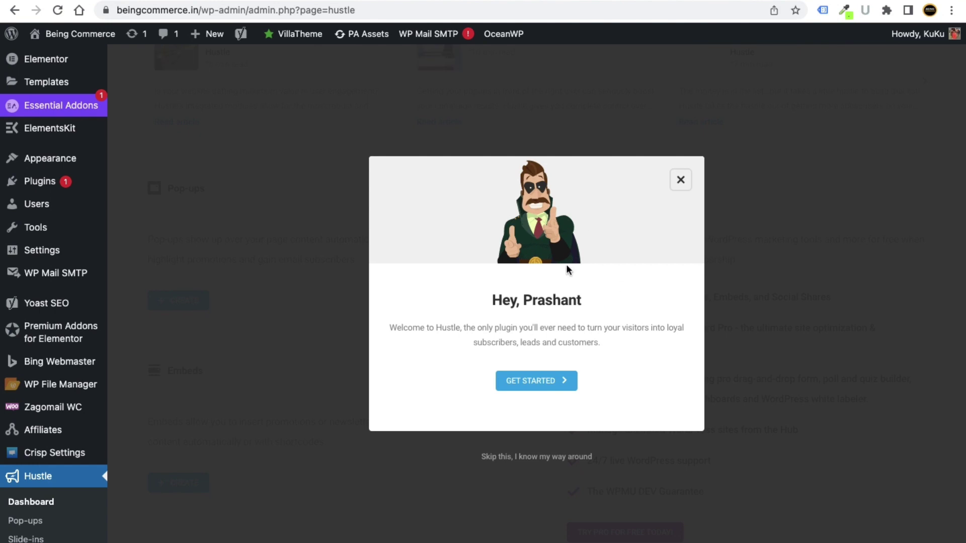
Step: Read the Hustle welcome message and start the guided setup to reach the module choices
{"action": "left_click_drag", "start_coordinate": [493, 301], "coordinate": [558, 300]}
{"action": "left_click", "coordinate": [571, 313]}
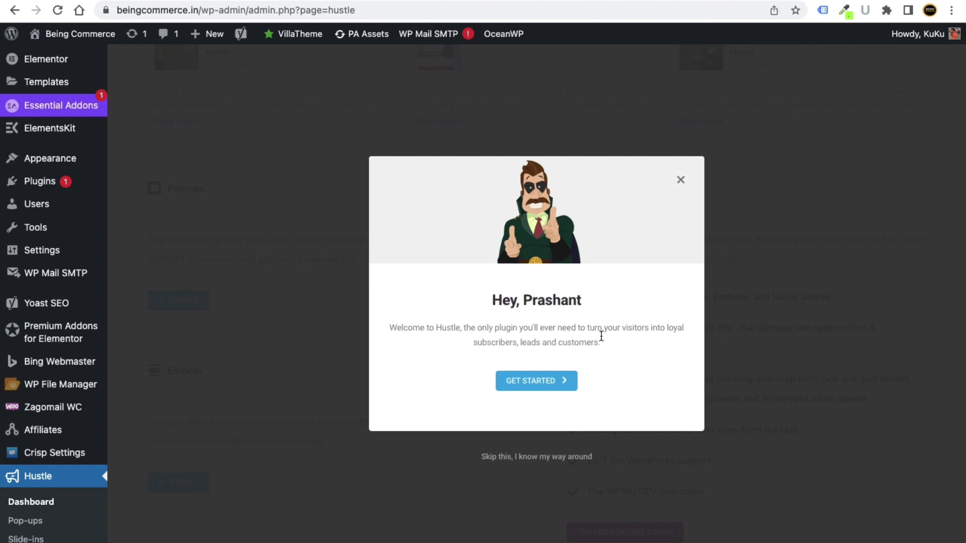
{"action": "left_click_drag", "start_coordinate": [602, 344], "coordinate": [452, 330]}
{"action": "left_click", "coordinate": [452, 330]}
{"action": "left_click", "coordinate": [550, 387]}
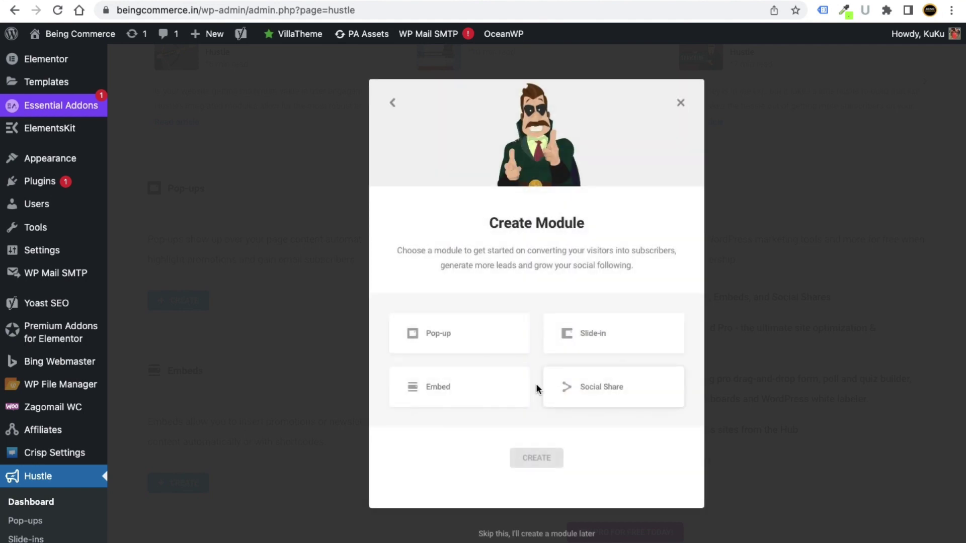
Step: Try the Slide-in, Embed and Social Share module choices, settle on Pop-up and create the module
{"action": "left_click", "coordinate": [486, 338]}
{"action": "left_click", "coordinate": [572, 334]}
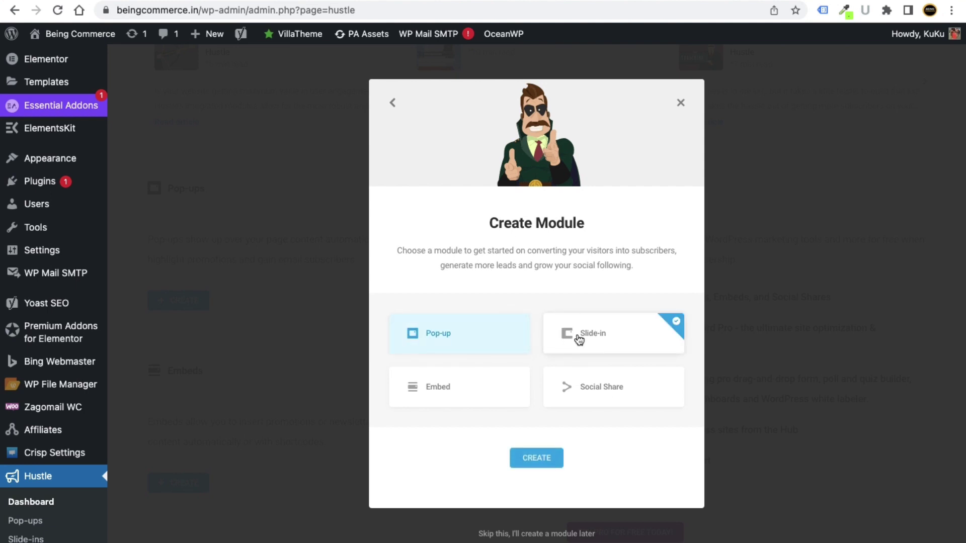
{"action": "left_click", "coordinate": [520, 381]}
{"action": "left_click", "coordinate": [586, 386]}
{"action": "left_click", "coordinate": [492, 352]}
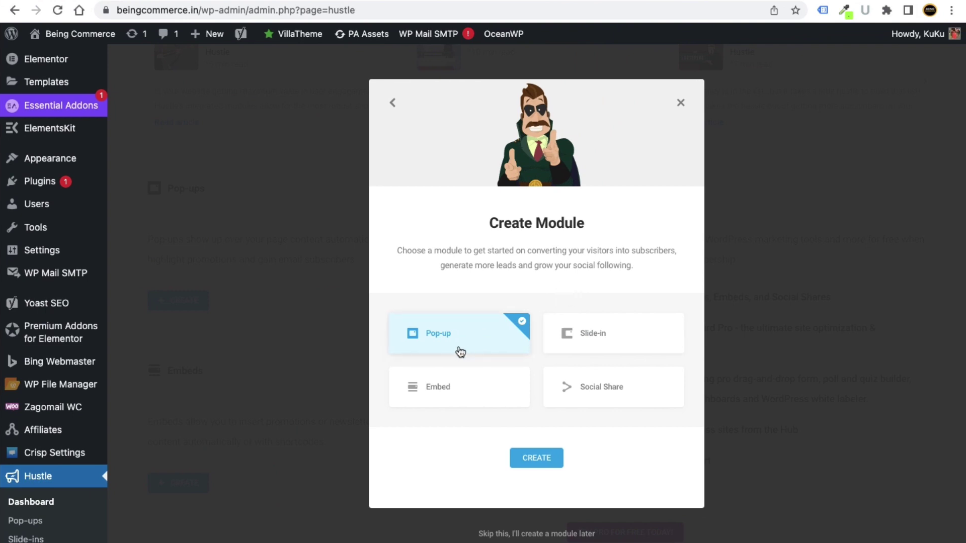
{"action": "left_click", "coordinate": [542, 461]}
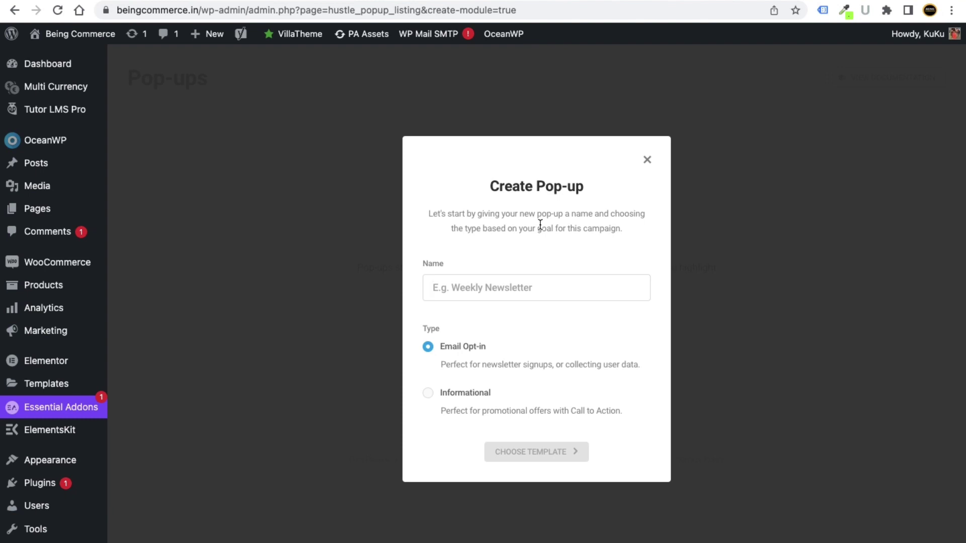
Step: Name the new pop-up Email Capture
{"action": "left_click", "coordinate": [484, 287]}
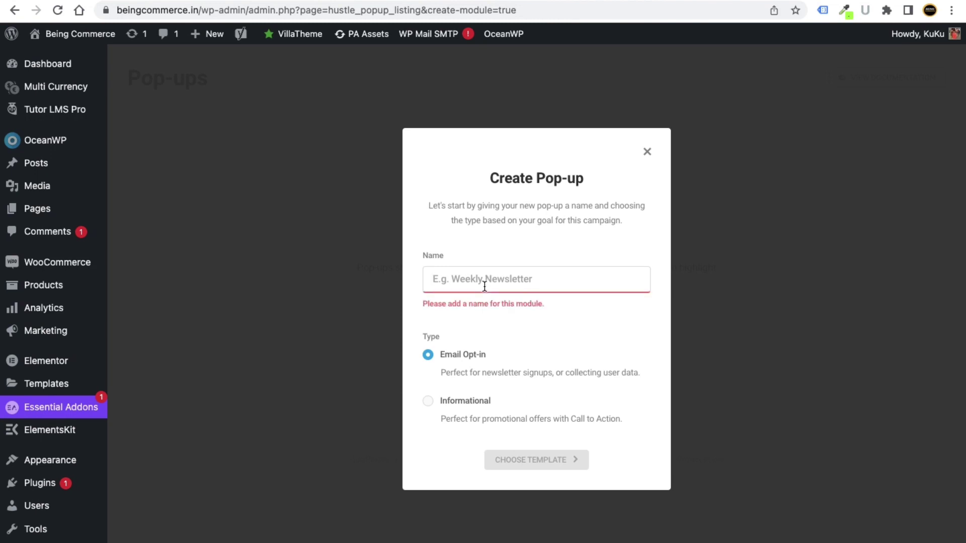
{"action": "type", "text": "Emai"}
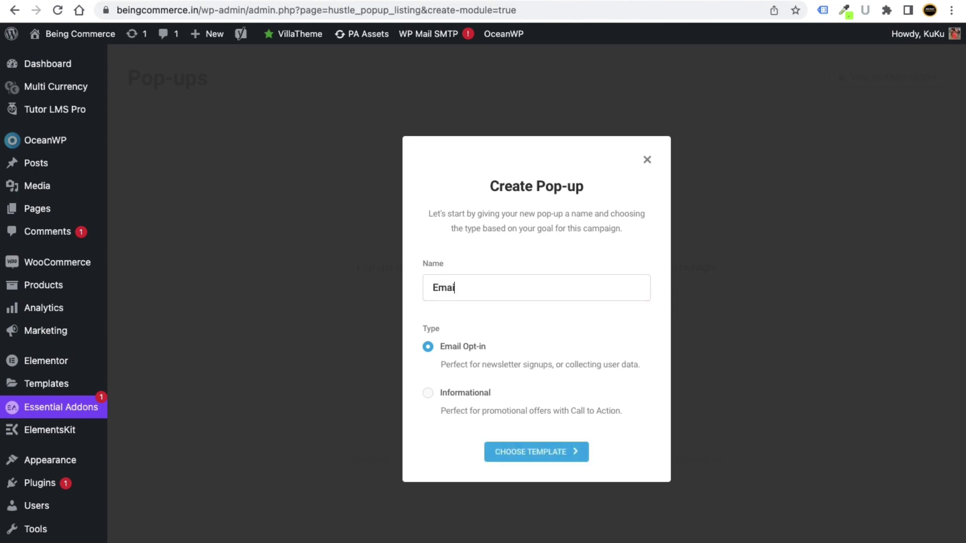
{"action": "type", "text": "l Capture"}
Step: Compare the Email Opt-in and Informational types, set the pop-up to Email Opt-in and continue to the template choice
{"action": "left_click", "coordinate": [429, 397]}
{"action": "left_click", "coordinate": [428, 347]}
{"action": "left_click_drag", "start_coordinate": [467, 364], "coordinate": [637, 366]}
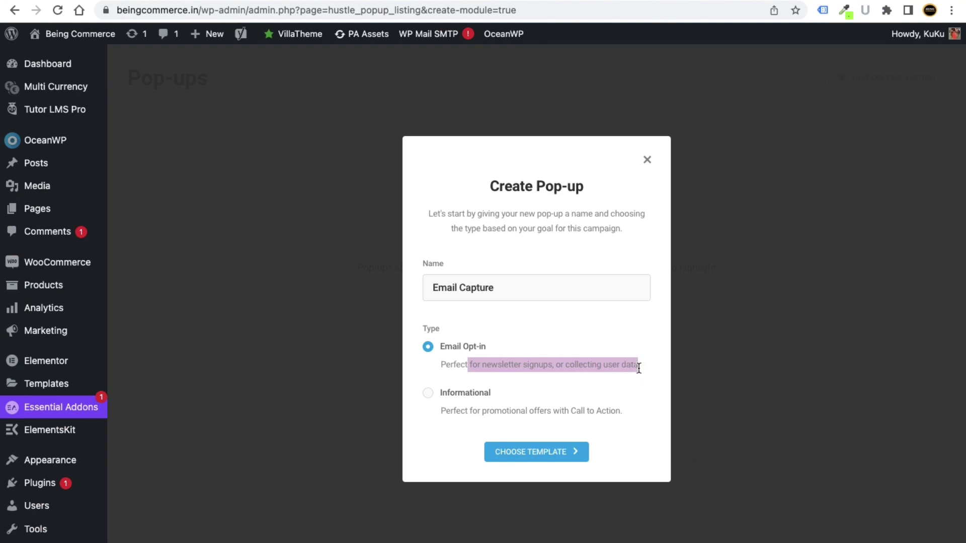
{"action": "left_click_drag", "start_coordinate": [639, 367], "coordinate": [452, 361]}
{"action": "left_click", "coordinate": [428, 393]}
{"action": "left_click_drag", "start_coordinate": [446, 411], "coordinate": [513, 412]}
{"action": "left_click", "coordinate": [615, 411]}
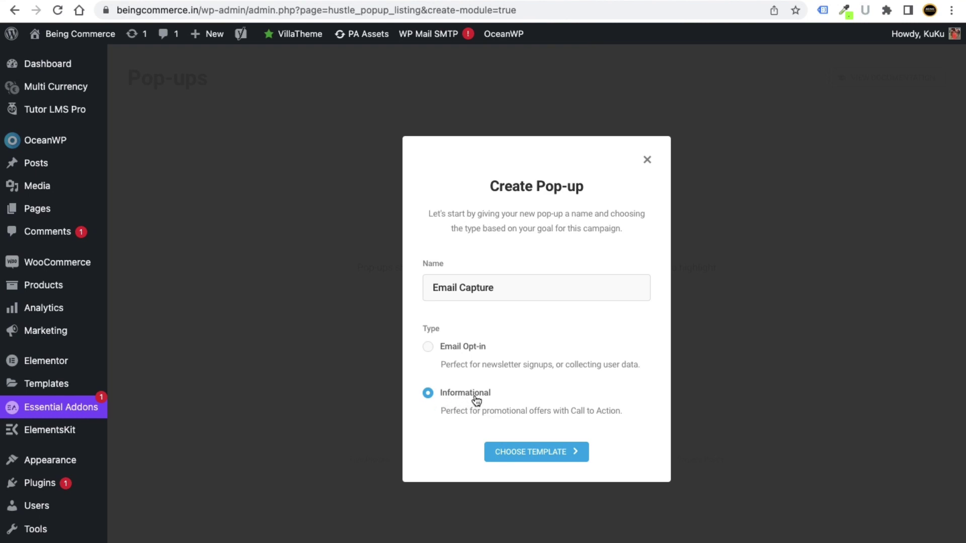
{"action": "left_click", "coordinate": [428, 350]}
{"action": "left_click", "coordinate": [532, 459]}
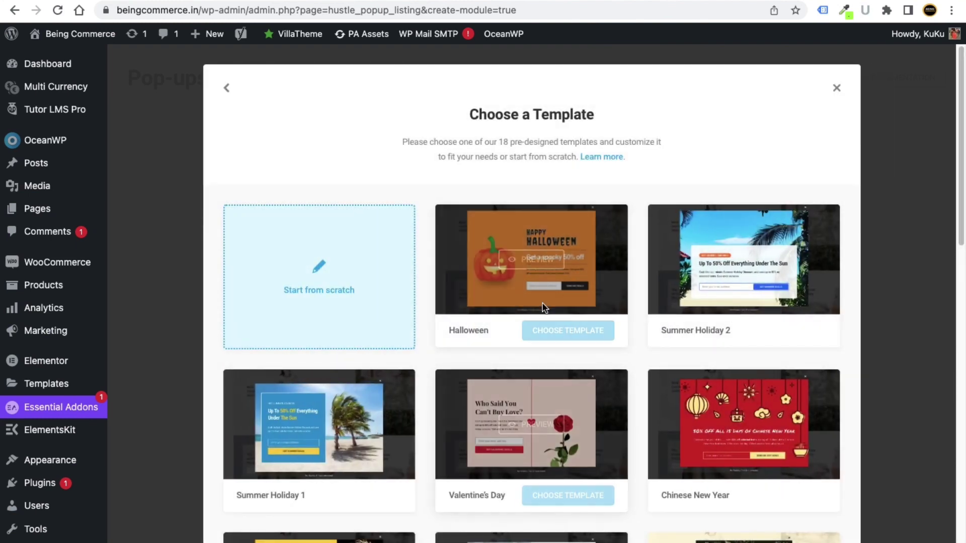
Step: Look through the pre-designed pop-up templates from Halloween down to Pandemic
{"action": "scroll", "coordinate": [460, 420], "scroll_direction": "down", "scroll_amount": 2}
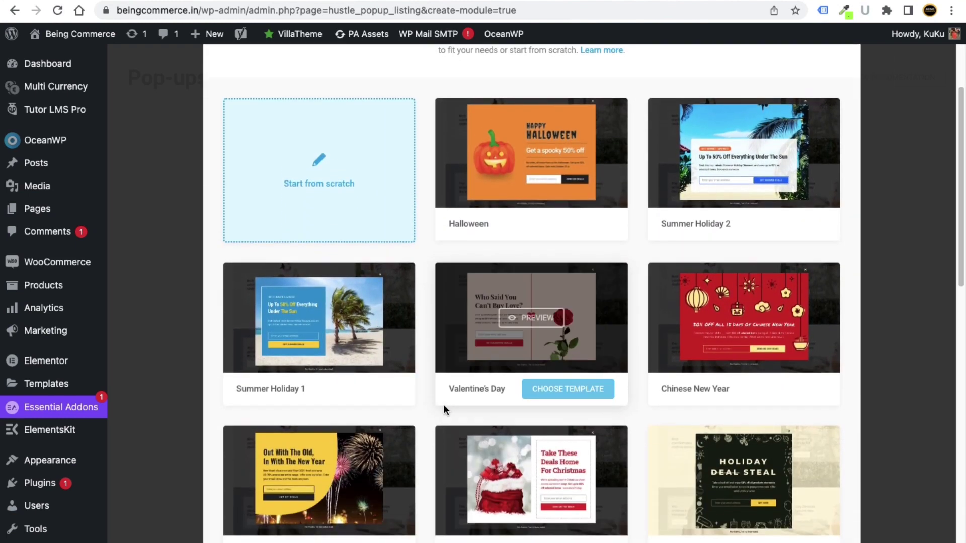
{"action": "scroll", "coordinate": [448, 312], "scroll_direction": "down", "scroll_amount": 15}
{"action": "scroll", "coordinate": [475, 381], "scroll_direction": "up", "scroll_amount": 5}
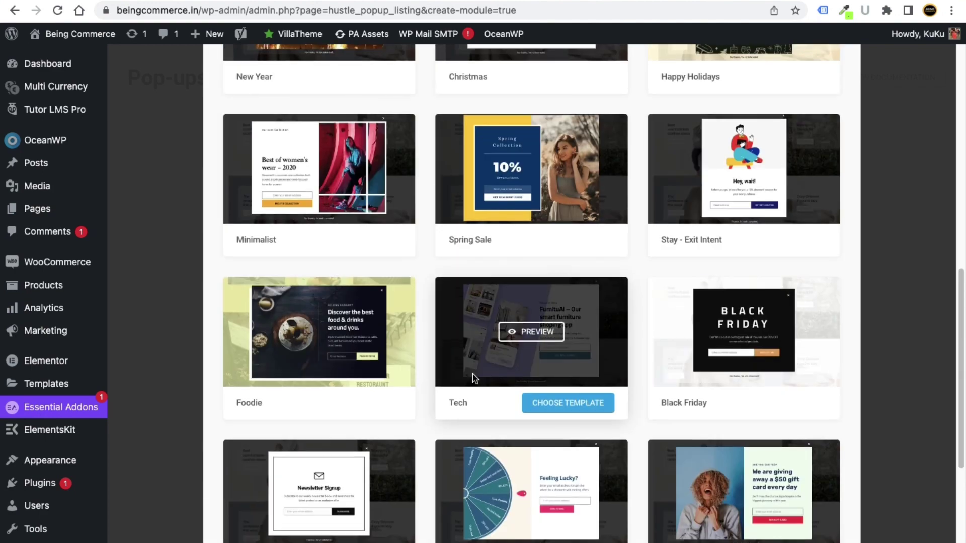
{"action": "scroll", "coordinate": [453, 372], "scroll_direction": "up", "scroll_amount": 10}
{"action": "scroll", "coordinate": [448, 370], "scroll_direction": "up", "scroll_amount": 1}
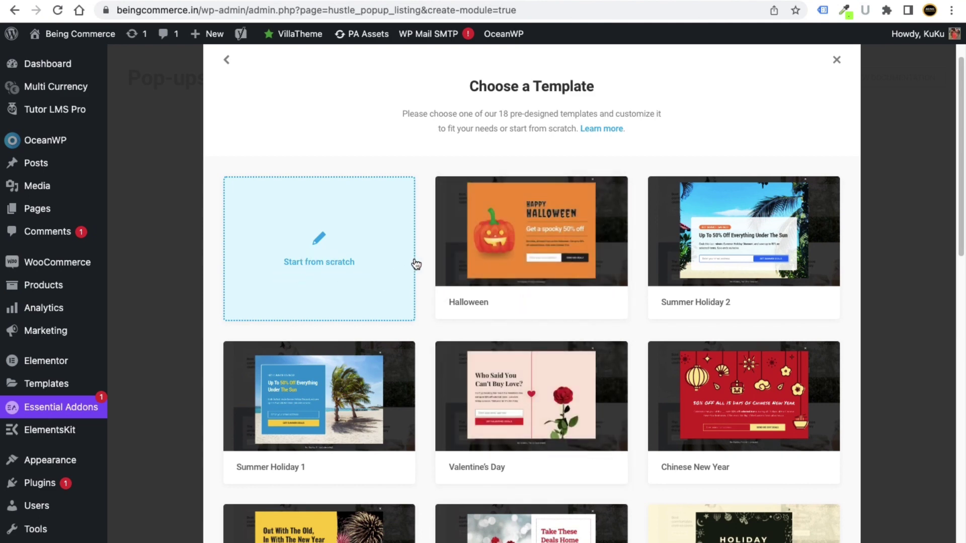
{"action": "scroll", "coordinate": [295, 362], "scroll_direction": "down", "scroll_amount": 1}
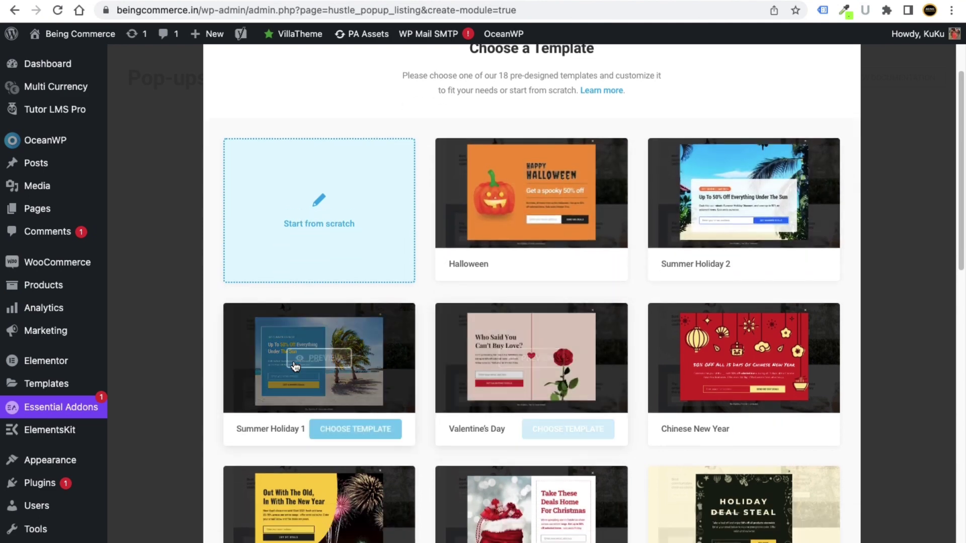
{"action": "scroll", "coordinate": [345, 412], "scroll_direction": "down", "scroll_amount": 2}
{"action": "scroll", "coordinate": [344, 413], "scroll_direction": "down", "scroll_amount": 4}
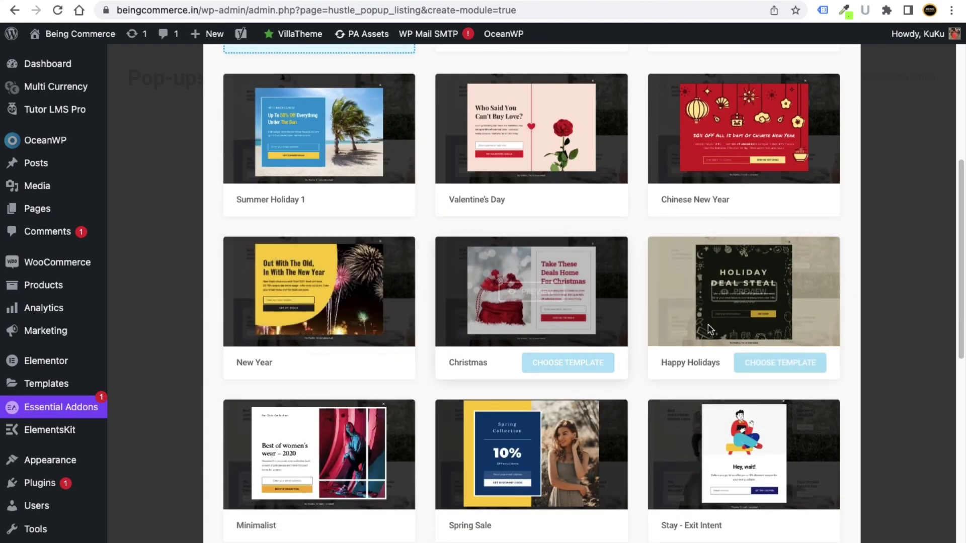
{"action": "scroll", "coordinate": [463, 425], "scroll_direction": "down", "scroll_amount": 12}
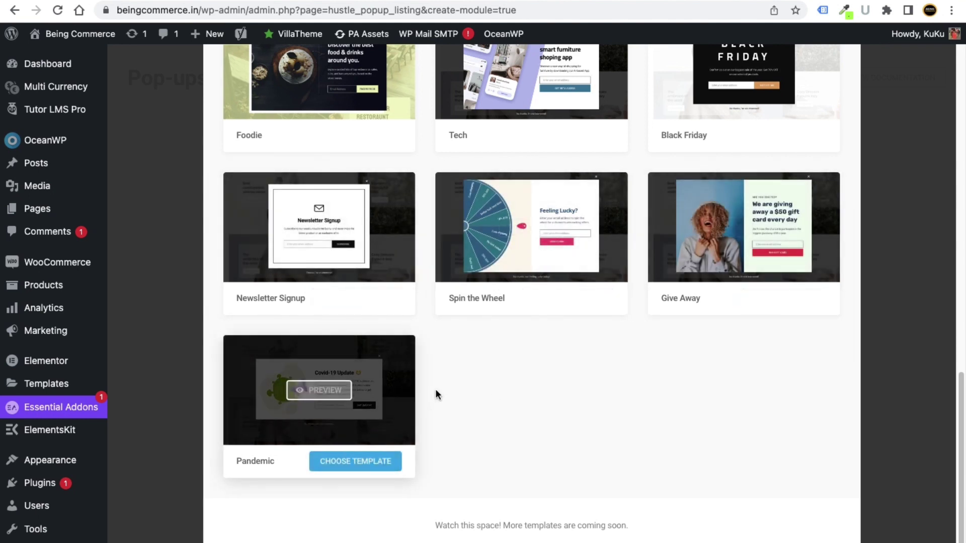
Step: Preview the Pandemic template on the site and close the preview
{"action": "mouse_move", "coordinate": [758, 240]}
{"action": "mouse_move", "coordinate": [370, 379]}
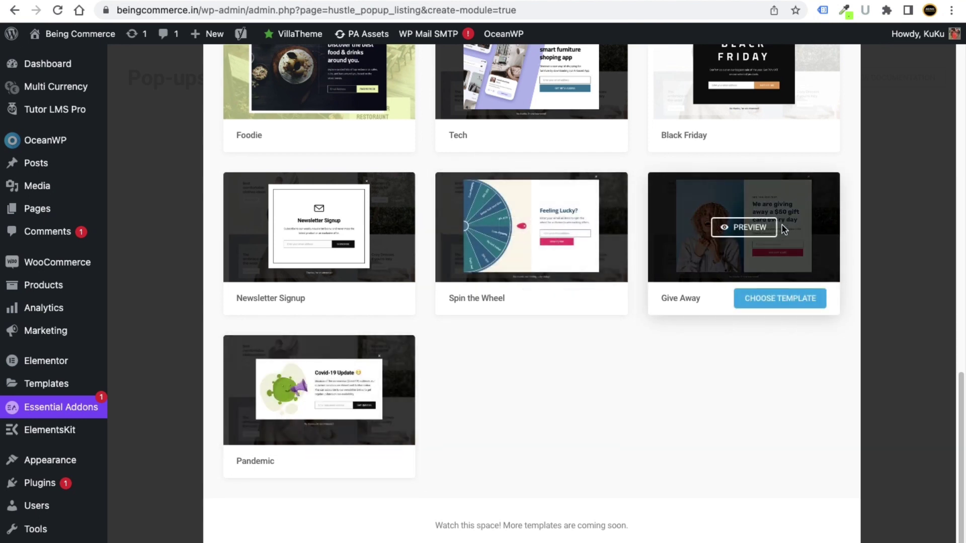
{"action": "left_click", "coordinate": [322, 397]}
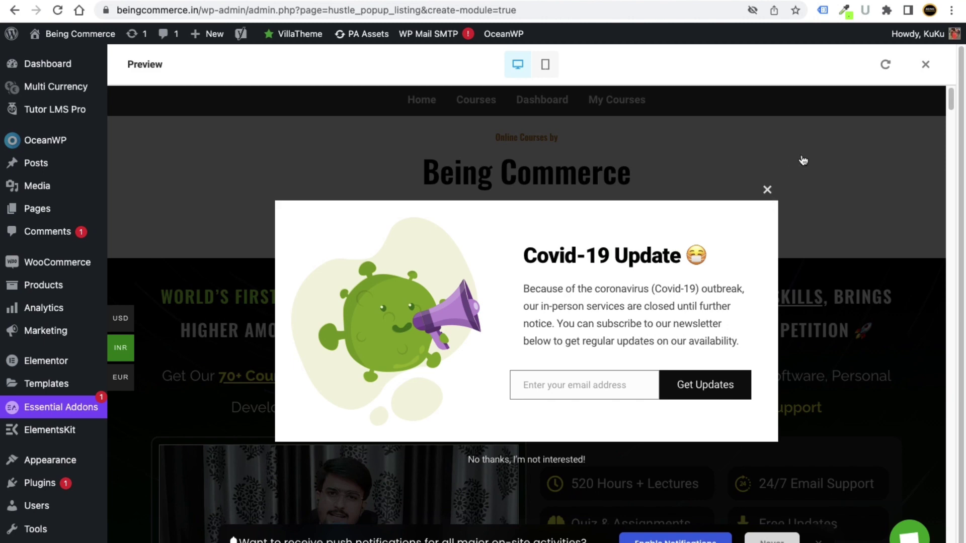
{"action": "left_click", "coordinate": [926, 65]}
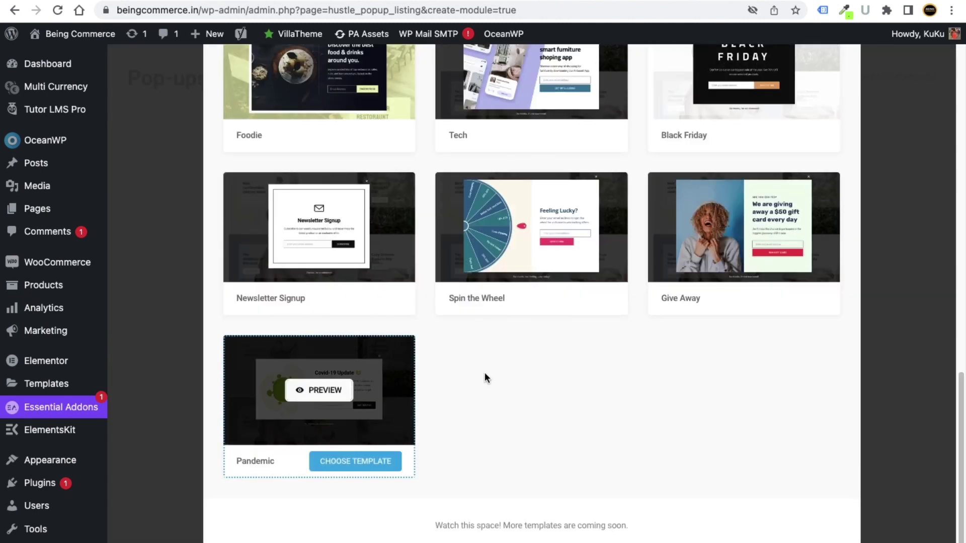
Step: Choose the Pandemic template for the Email Capture pop-up
{"action": "scroll", "coordinate": [513, 281], "scroll_direction": "up", "scroll_amount": 10}
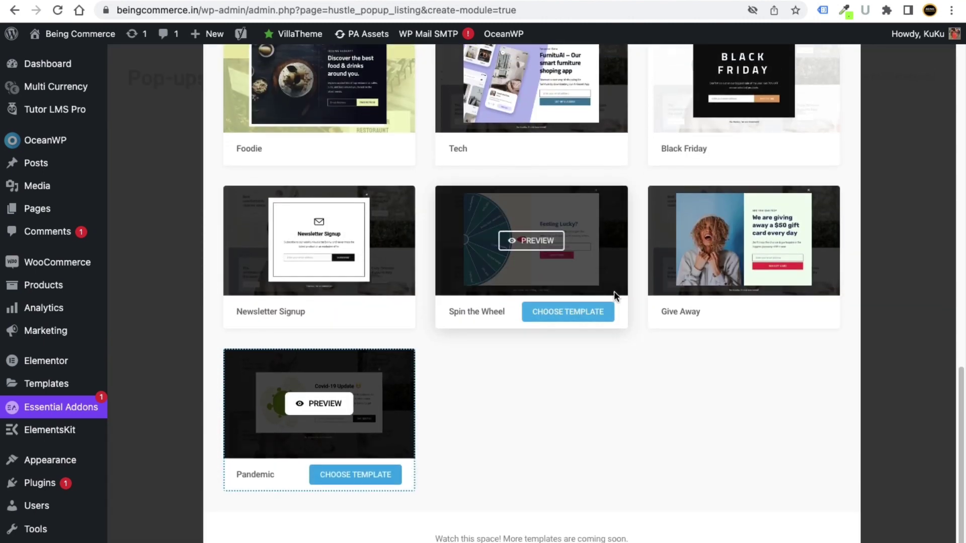
{"action": "scroll", "coordinate": [591, 306], "scroll_direction": "down", "scroll_amount": 10}
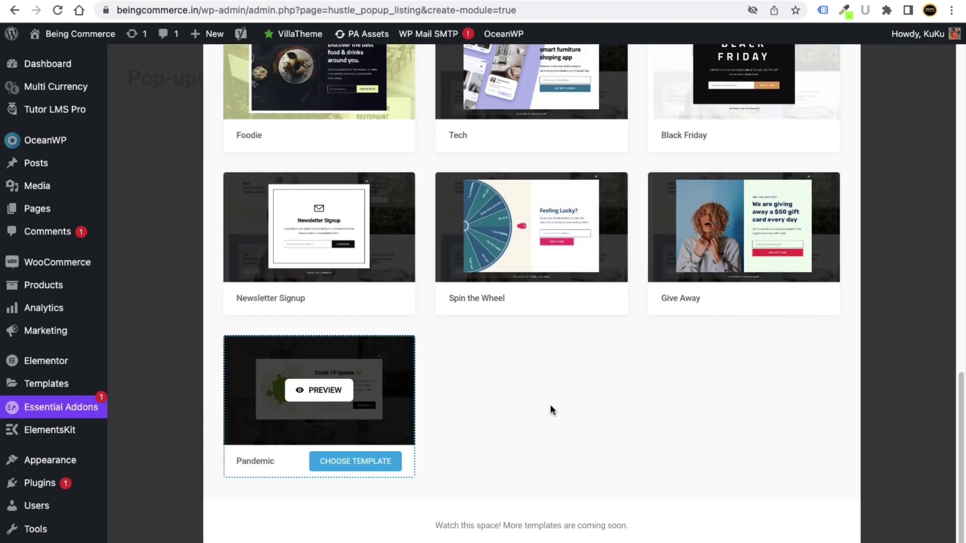
{"action": "left_click", "coordinate": [371, 464]}
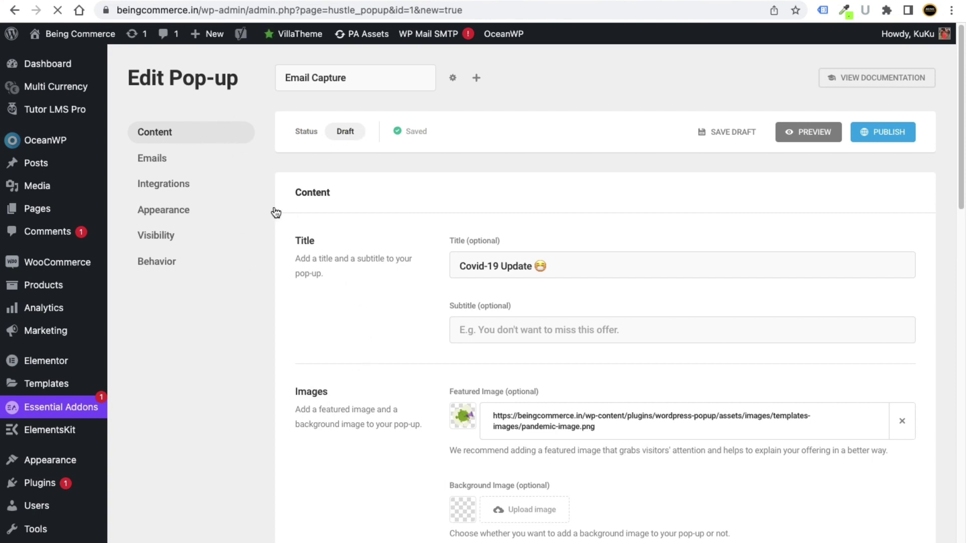
Step: Review the pop-up's Content settings, covering the title, images, main content and call to action
{"action": "scroll", "coordinate": [373, 449], "scroll_direction": "down", "scroll_amount": 5}
{"action": "scroll", "coordinate": [372, 449], "scroll_direction": "up", "scroll_amount": 1}
{"action": "scroll", "coordinate": [372, 450], "scroll_direction": "down", "scroll_amount": 2}
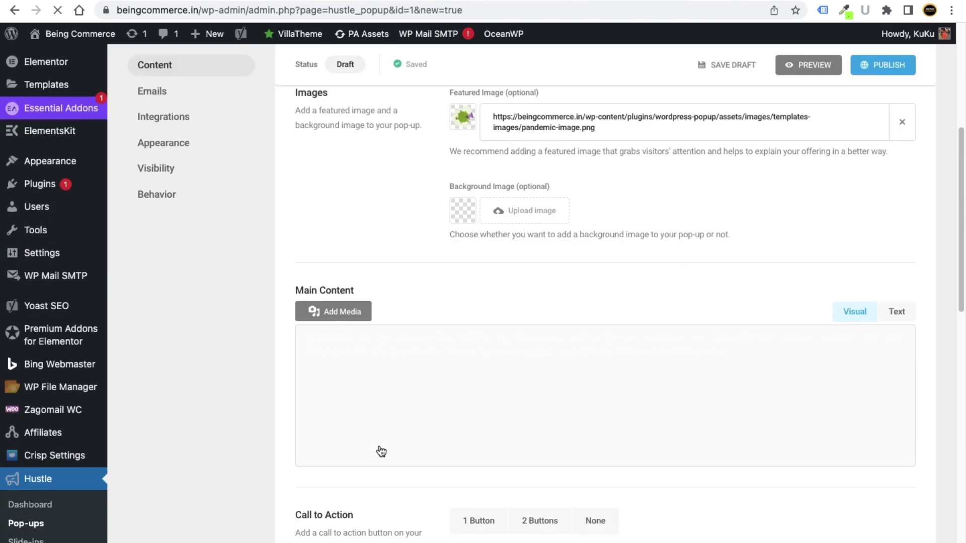
{"action": "scroll", "coordinate": [373, 449], "scroll_direction": "up", "scroll_amount": 6}
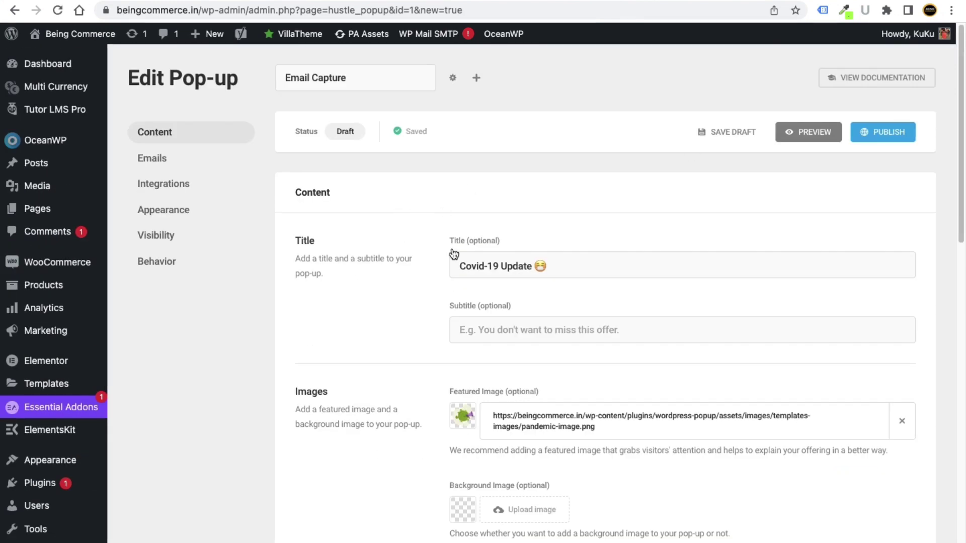
{"action": "scroll", "coordinate": [590, 371], "scroll_direction": "down", "scroll_amount": 6}
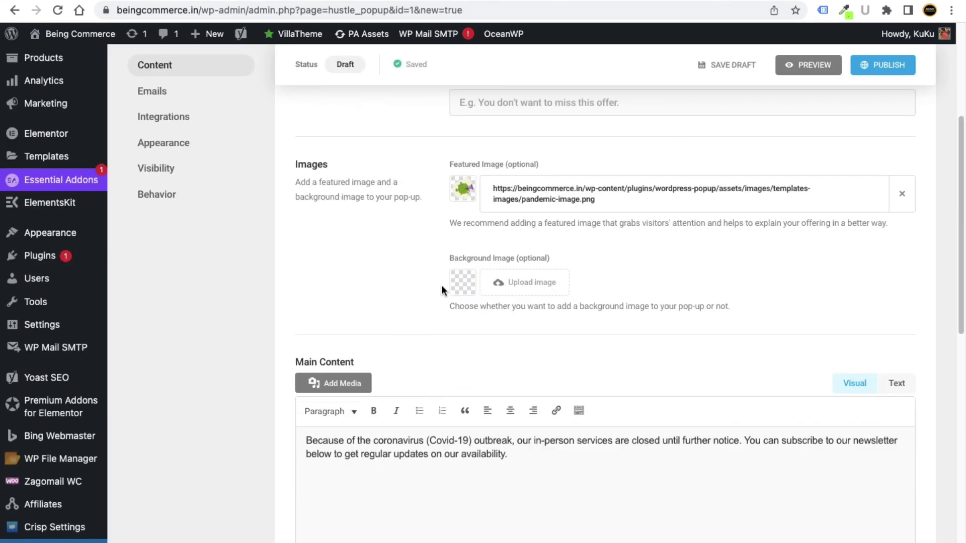
{"action": "scroll", "coordinate": [442, 285], "scroll_direction": "up", "scroll_amount": 3}
{"action": "scroll", "coordinate": [216, 101], "scroll_direction": "up", "scroll_amount": 3}
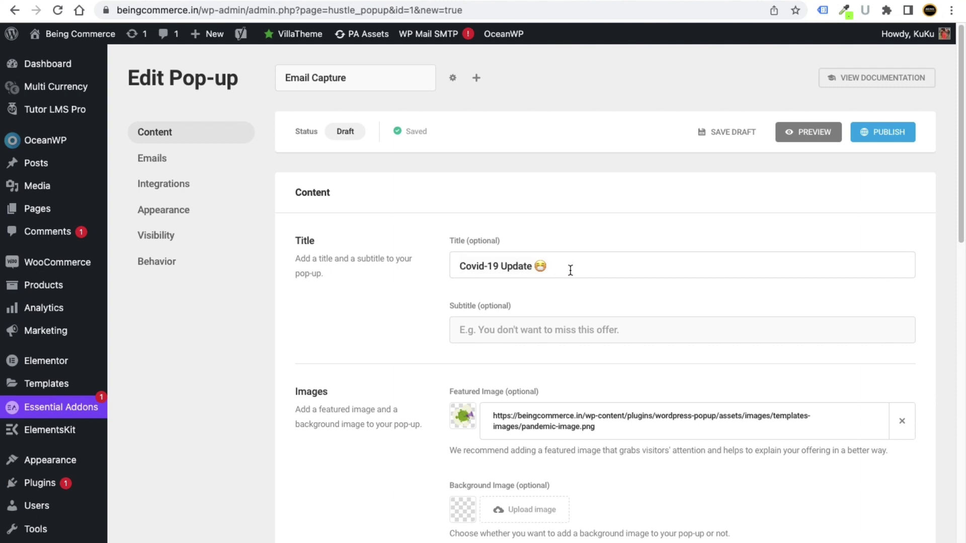
Step: Preview the Email Capture pop-up and take a screenshot of the area around it
{"action": "left_click_drag", "start_coordinate": [568, 268], "coordinate": [446, 272]}
{"action": "left_click", "coordinate": [439, 284]}
{"action": "left_click", "coordinate": [813, 134]}
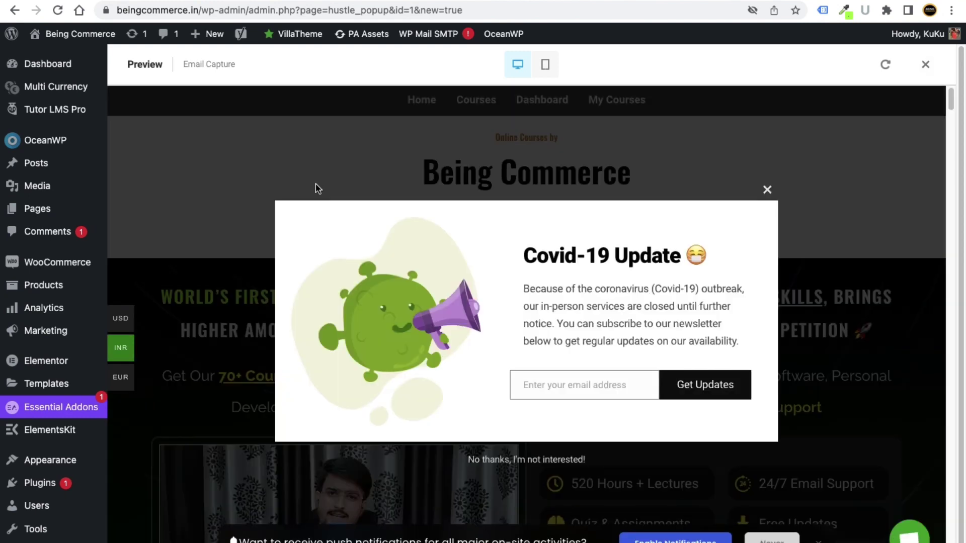
{"action": "key", "text": "super+shift+4"}
{"action": "left_click_drag", "start_coordinate": [125, 107], "coordinate": [835, 415]}
Step: Switch to the desktop, open the new pop-up screenshot and place its window in the middle of the screen
{"action": "key", "text": "ctrl+Left"}
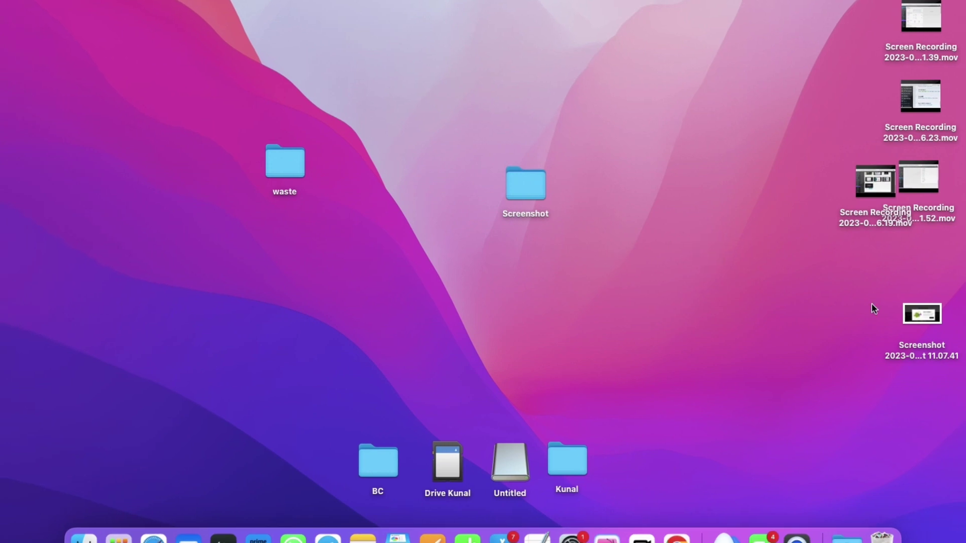
{"action": "left_click", "coordinate": [921, 314]}
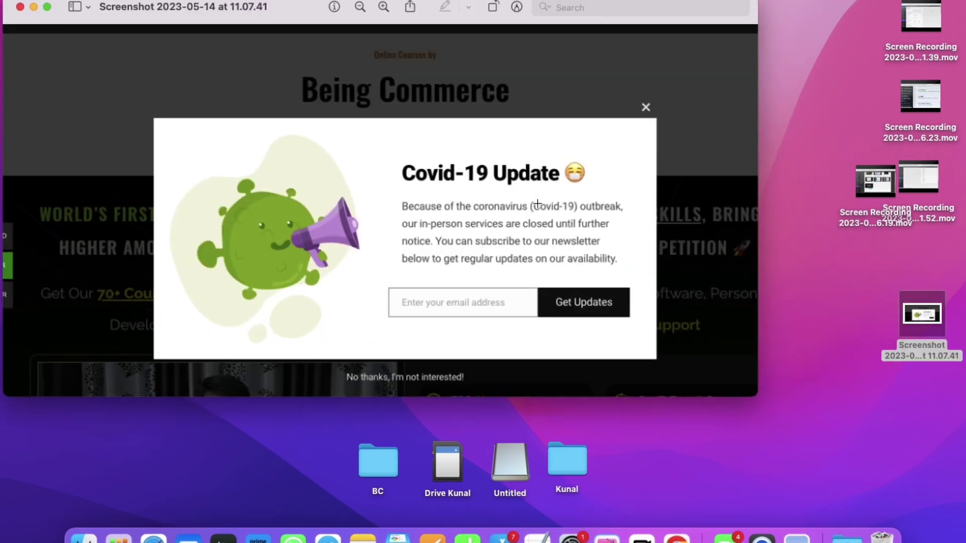
{"action": "left_click_drag", "start_coordinate": [302, 18], "coordinate": [481, 151]}
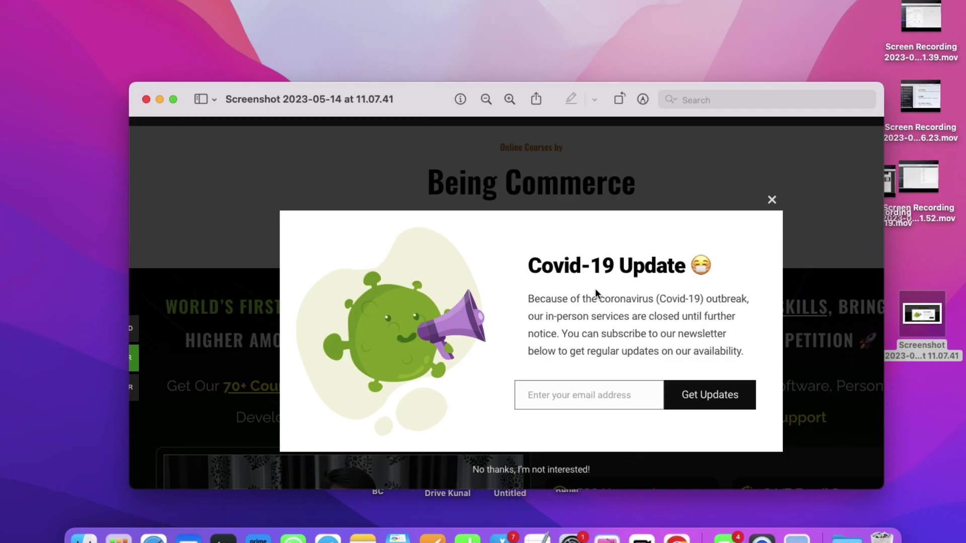
Step: Return to the browser and close the pop-up preview to get back to the Content settings
{"action": "key", "text": "ctrl+Right"}
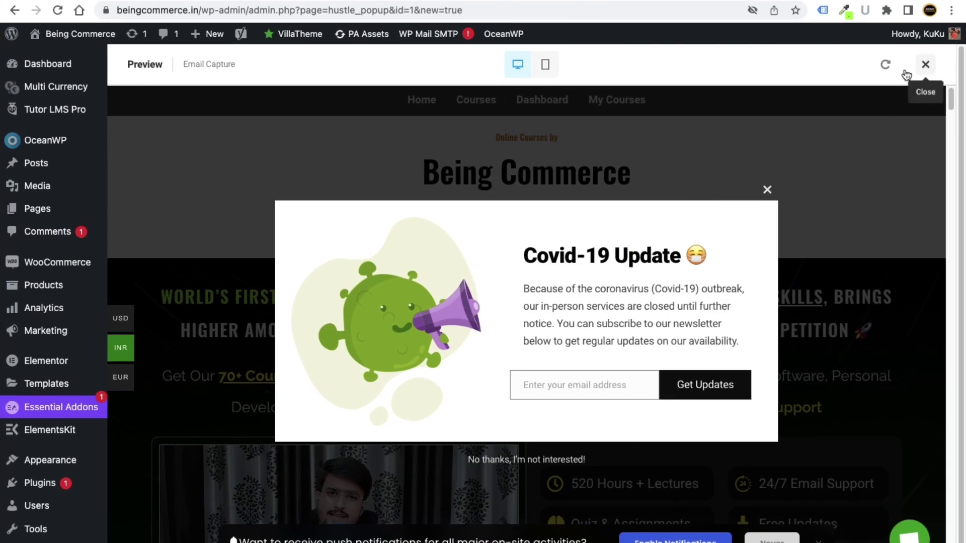
{"action": "left_click", "coordinate": [925, 67]}
{"action": "scroll", "coordinate": [498, 259], "scroll_direction": "down", "scroll_amount": 1}
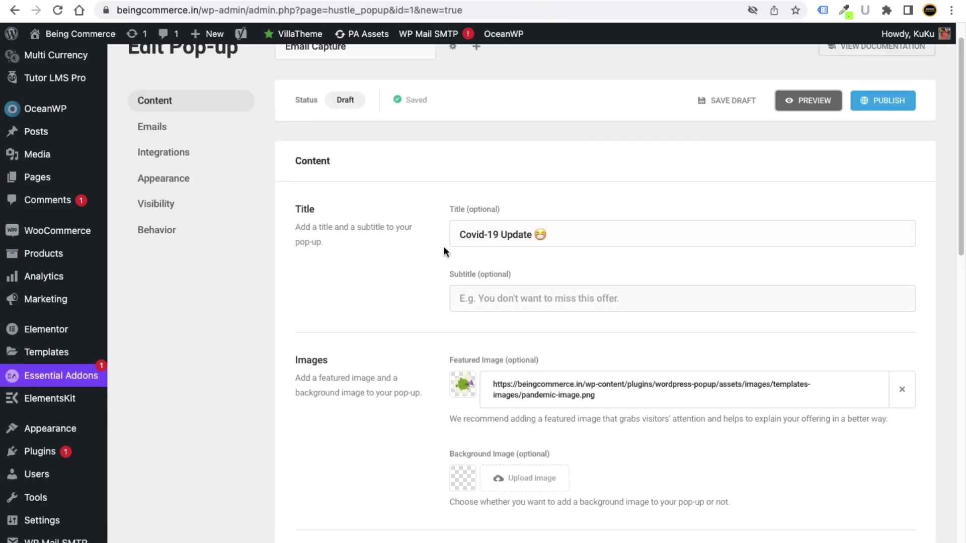
Step: Mark the Covid-19 Update heading in the screenshot to match it with the Title field
{"action": "key", "text": "ctrl+Left"}
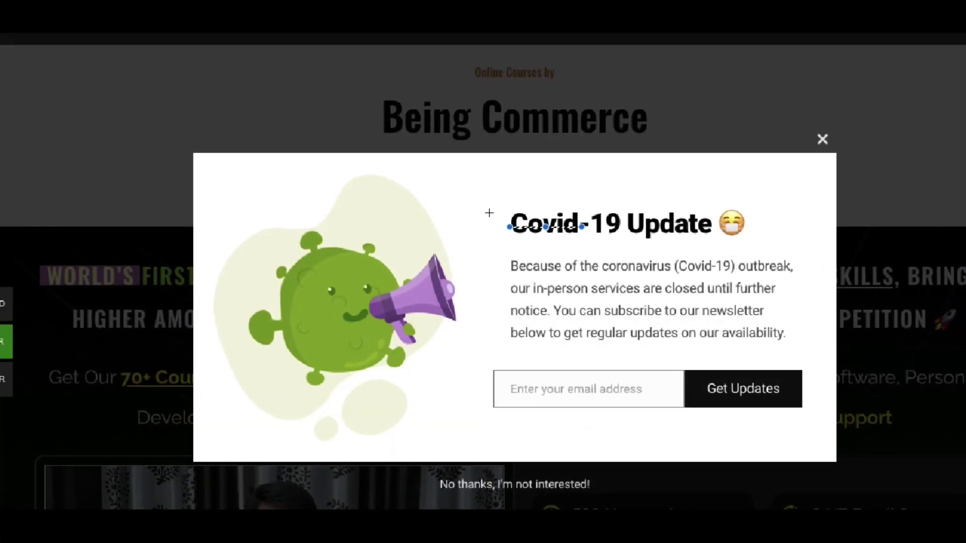
{"action": "left_click_drag", "start_coordinate": [503, 242], "coordinate": [732, 278]}
{"action": "key", "text": "ctrl+Right"}
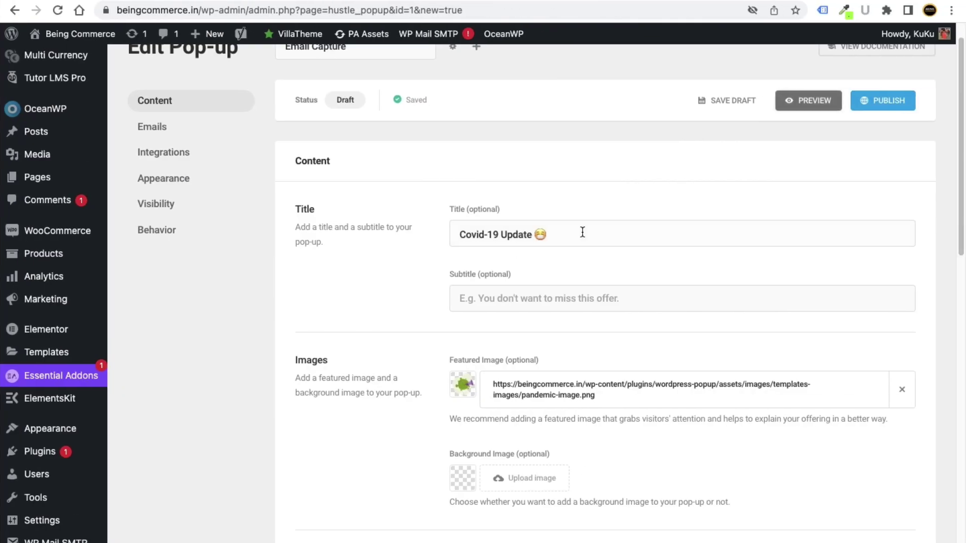
Step: Replace the pop-up's title with Weekly SEO Updates
{"action": "left_click_drag", "start_coordinate": [575, 235], "coordinate": [442, 232]}
{"action": "key", "text": "ctrl+Left"}
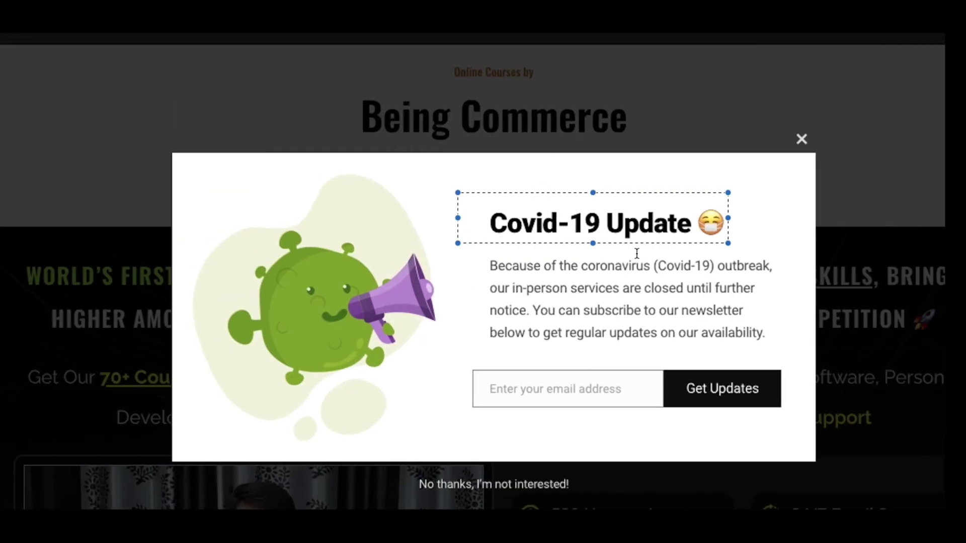
{"action": "key", "text": "ctrl+Right"}
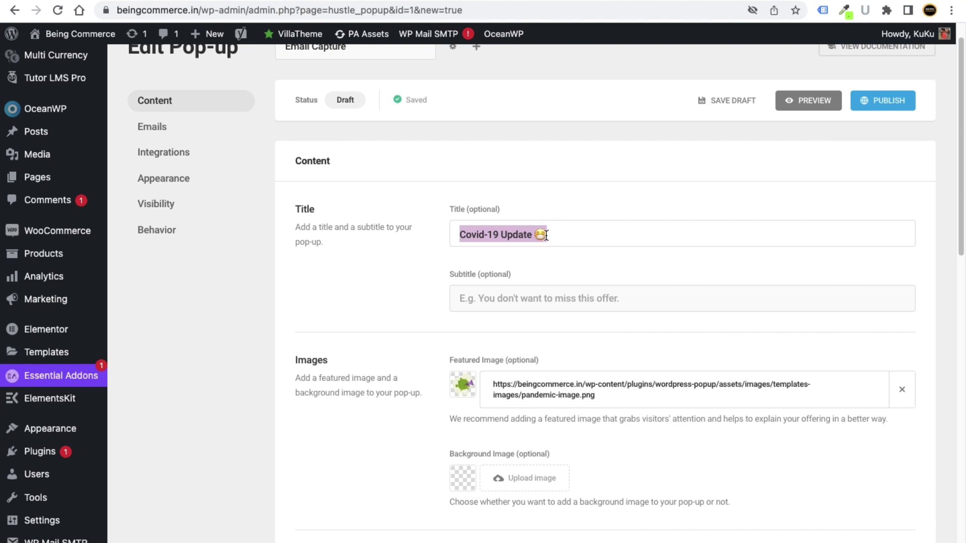
{"action": "type", "text": "Weekly SEO Updates"}
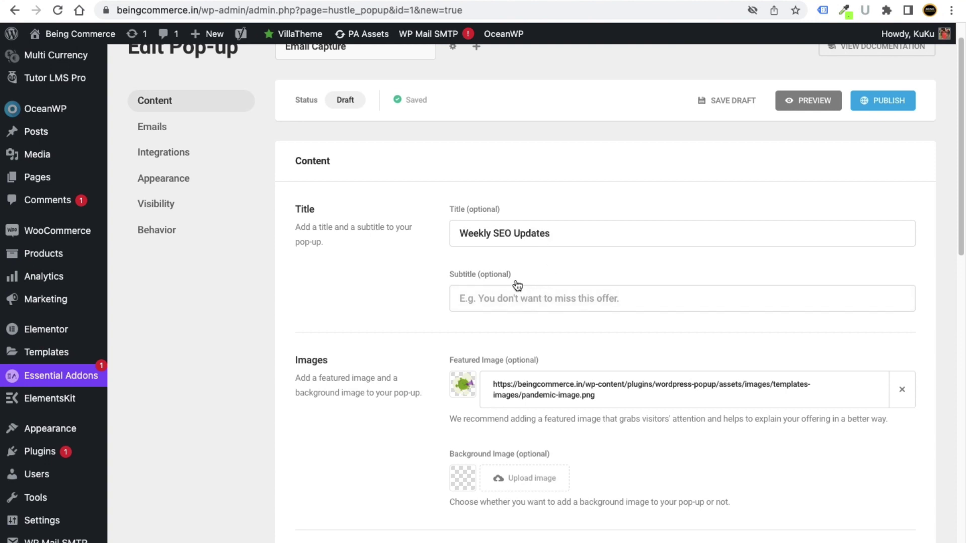
Step: Compare the Subtitle field with its place beneath the heading in the screenshot
{"action": "left_click_drag", "start_coordinate": [454, 276], "coordinate": [502, 278]}
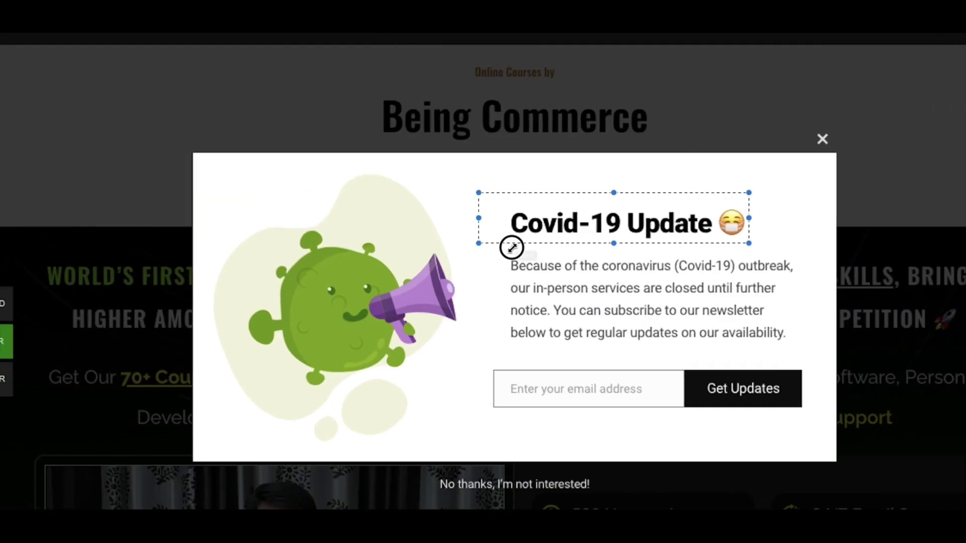
{"action": "mouse_move", "coordinate": [504, 237]}
{"action": "left_mouse_down"}
{"action": "mouse_move", "coordinate": [604, 257]}
{"action": "mouse_move", "coordinate": [774, 254]}
{"action": "left_mouse_up"}
{"action": "left_click", "coordinate": [785, 214]}
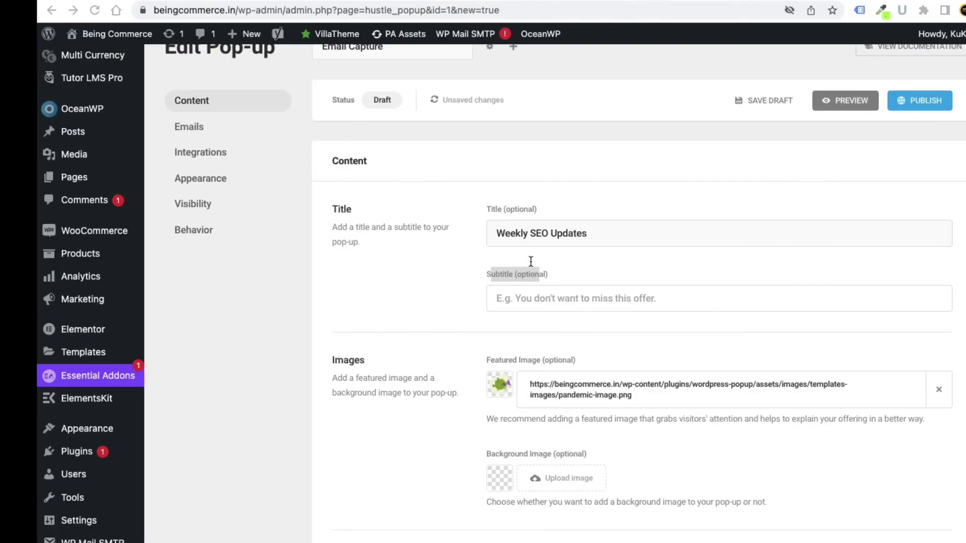
{"action": "left_click", "coordinate": [510, 301]}
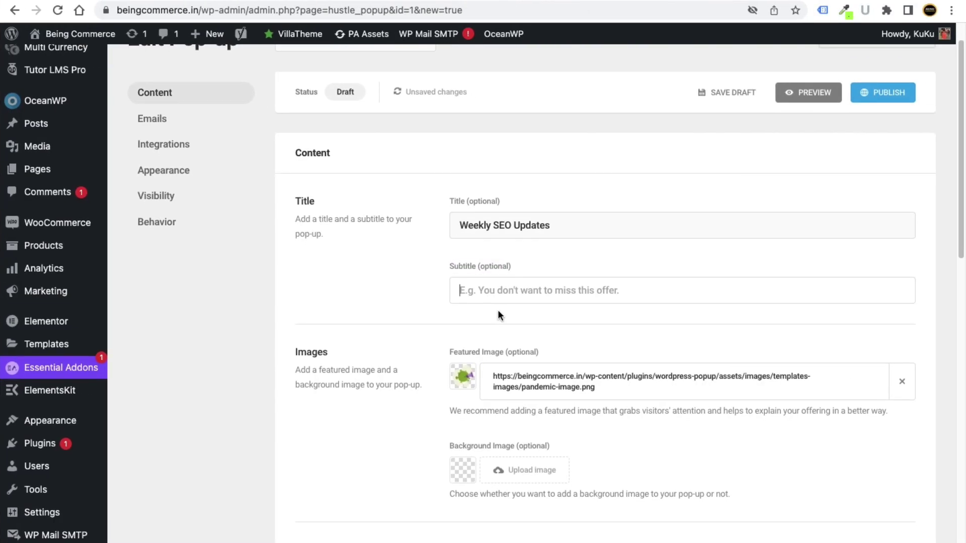
Step: Mark the illustration area in the screenshot and remove the pandemic featured image from the pop-up
{"action": "scroll", "coordinate": [496, 310], "scroll_direction": "down", "scroll_amount": 4}
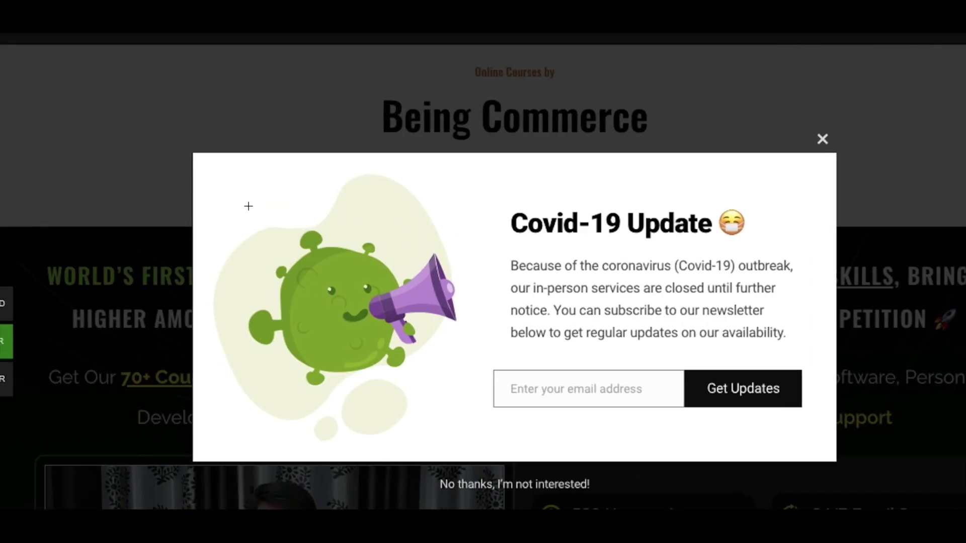
{"action": "left_click_drag", "start_coordinate": [237, 203], "coordinate": [461, 393]}
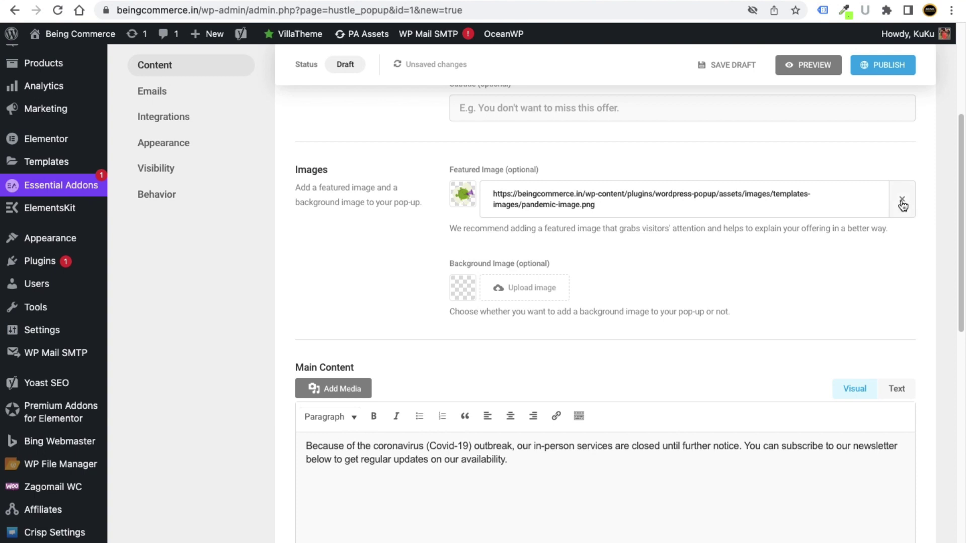
{"action": "left_click", "coordinate": [902, 200]}
Step: Set the pop-up's featured image to digital-marketing.jpeg from the media library
{"action": "left_click", "coordinate": [506, 204]}
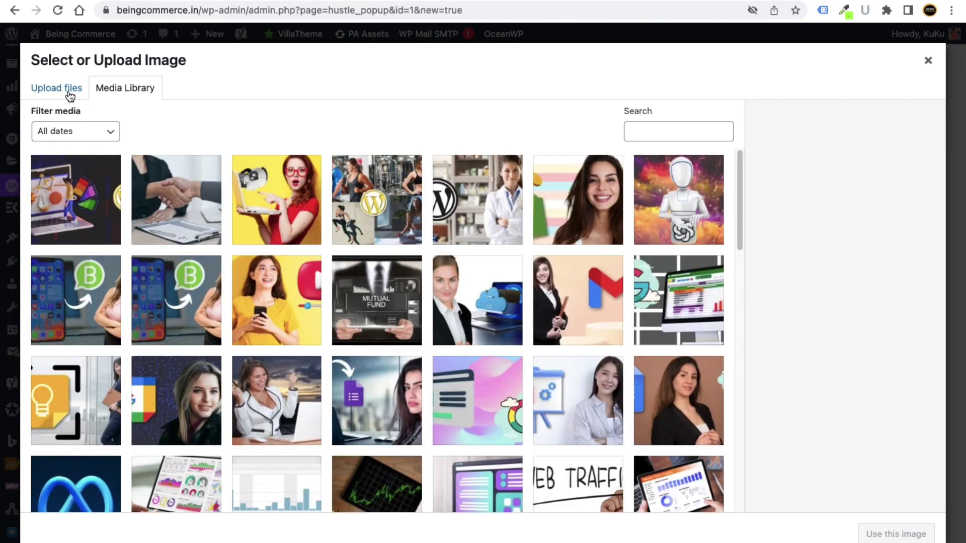
{"action": "left_click", "coordinate": [73, 93]}
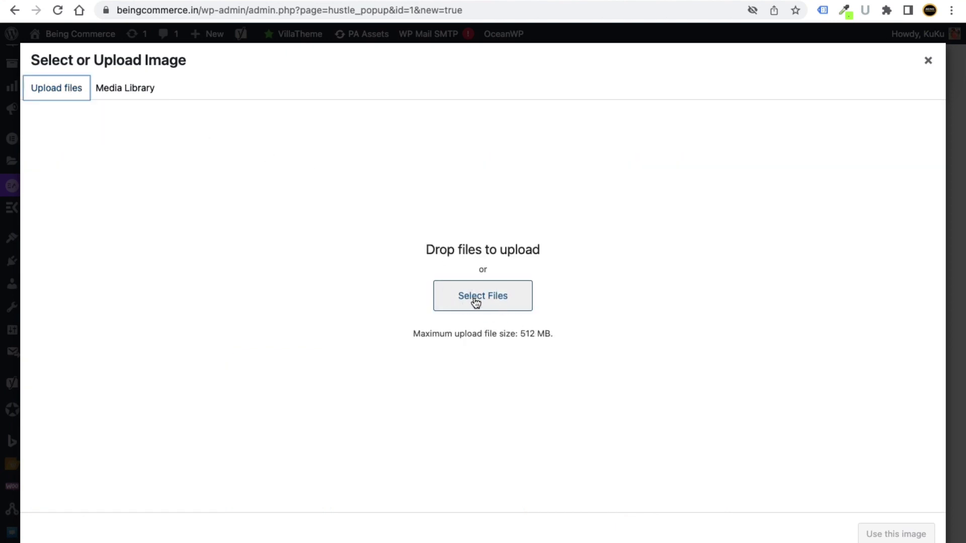
{"action": "left_click", "coordinate": [129, 94]}
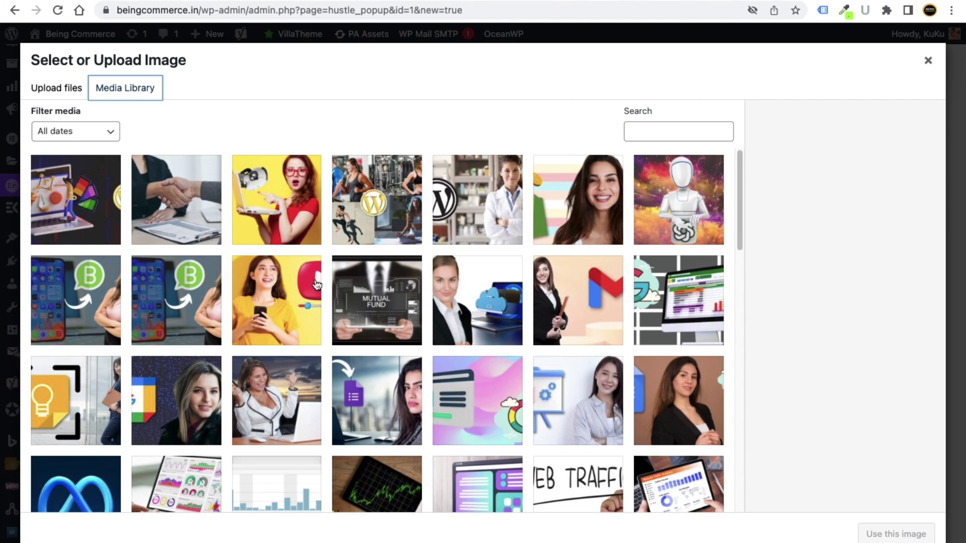
{"action": "scroll", "coordinate": [316, 287], "scroll_direction": "down", "scroll_amount": 1}
{"action": "scroll", "coordinate": [316, 288], "scroll_direction": "down", "scroll_amount": 5}
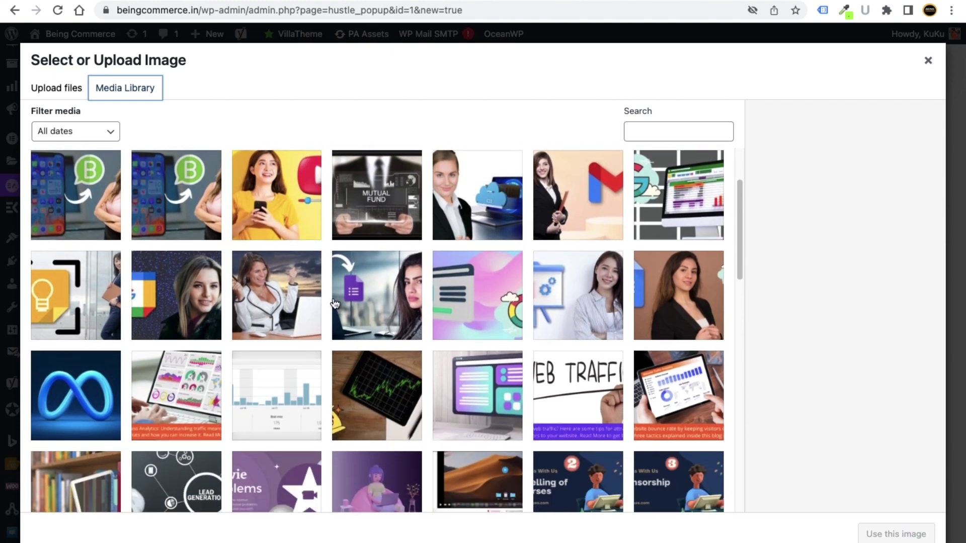
{"action": "scroll", "coordinate": [417, 326], "scroll_direction": "down", "scroll_amount": 3}
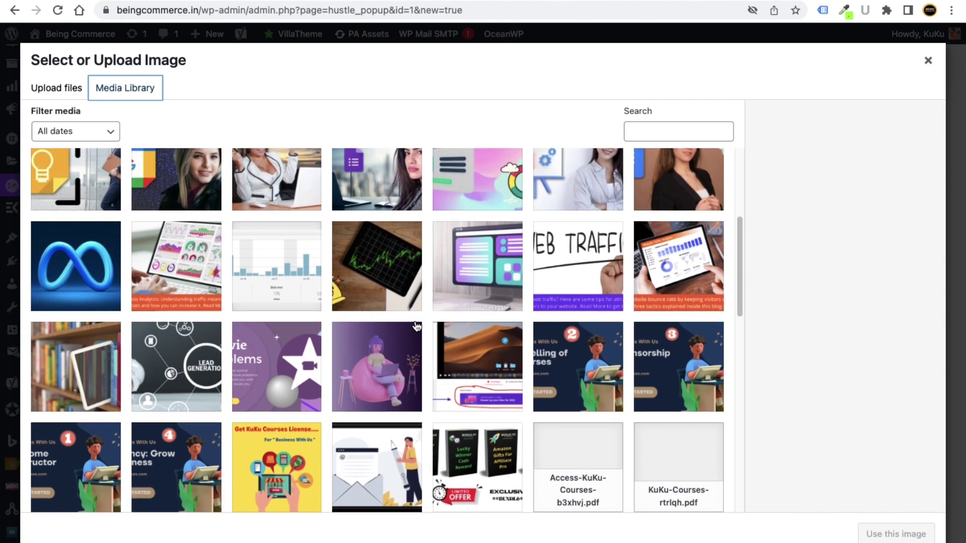
{"action": "scroll", "coordinate": [416, 326], "scroll_direction": "down", "scroll_amount": 7}
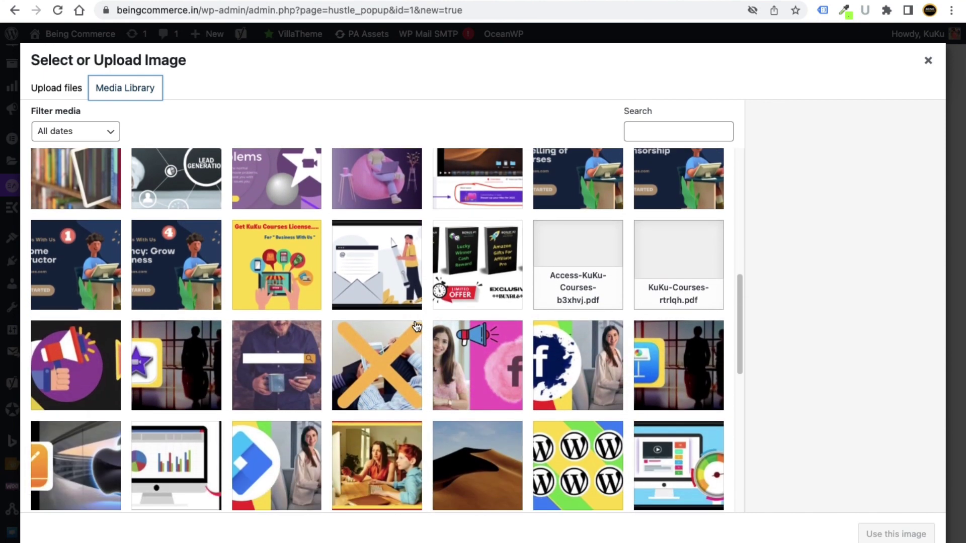
{"action": "scroll", "coordinate": [417, 326], "scroll_direction": "down", "scroll_amount": 3}
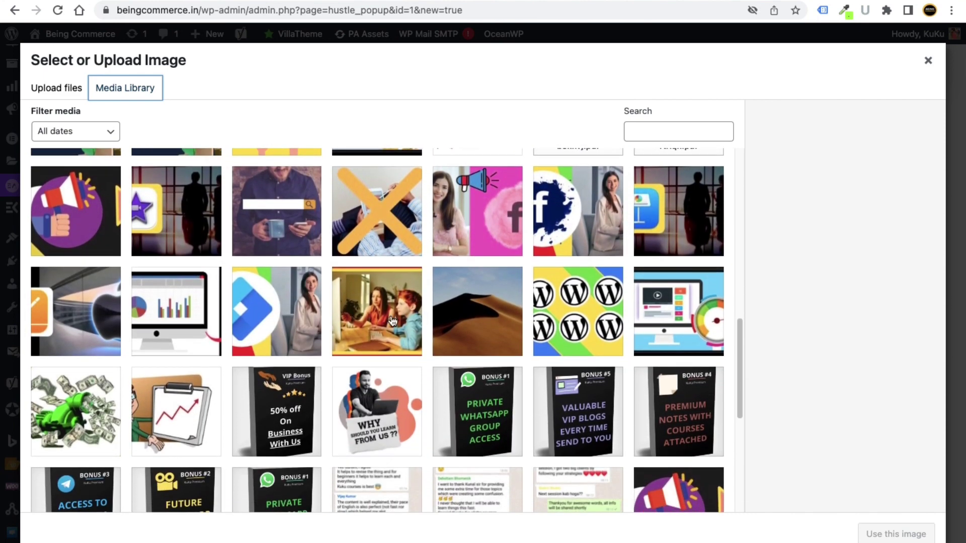
{"action": "left_click", "coordinate": [95, 219]}
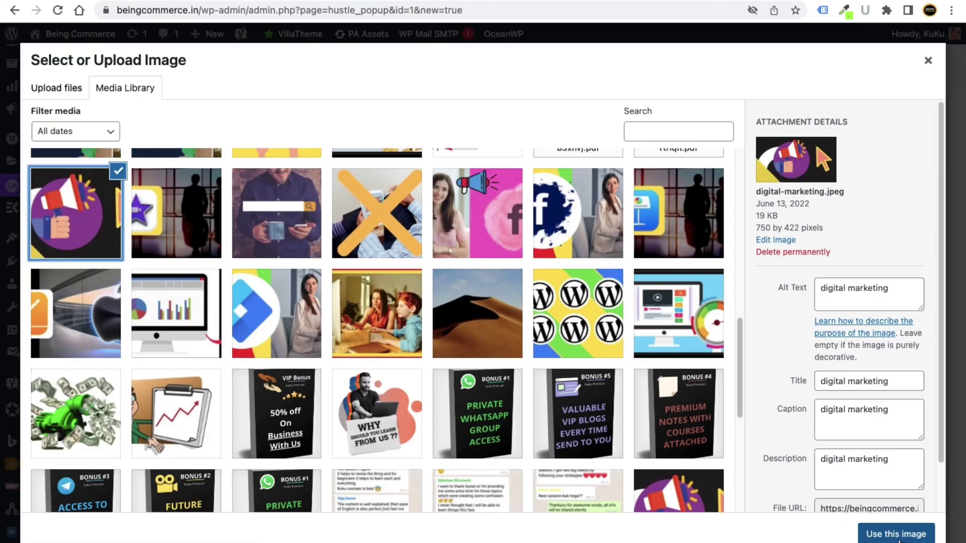
{"action": "left_click", "coordinate": [900, 536]}
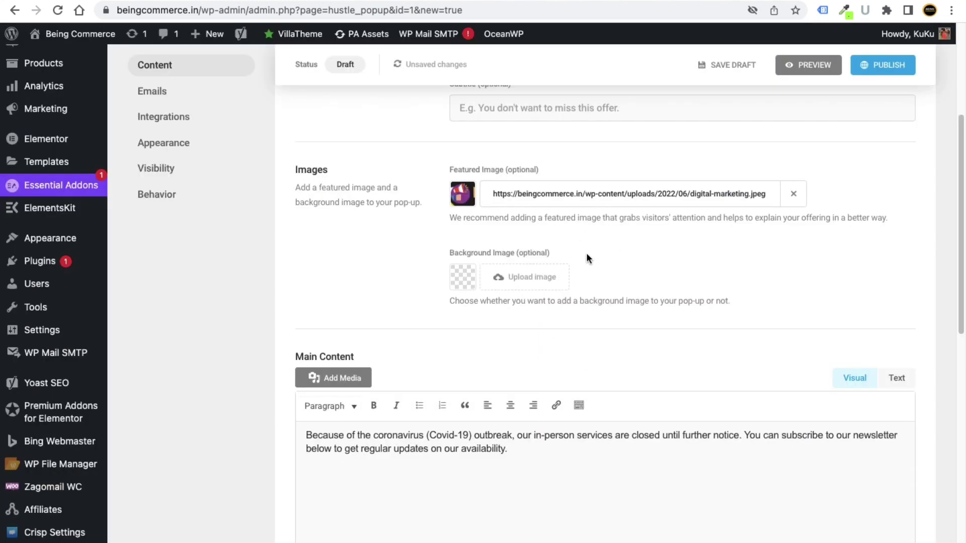
Step: Mark the paragraph beneath the Covid-19 Update heading in the screenshot to match it with the Main Content text
{"action": "scroll", "coordinate": [600, 293], "scroll_direction": "down", "scroll_amount": 5}
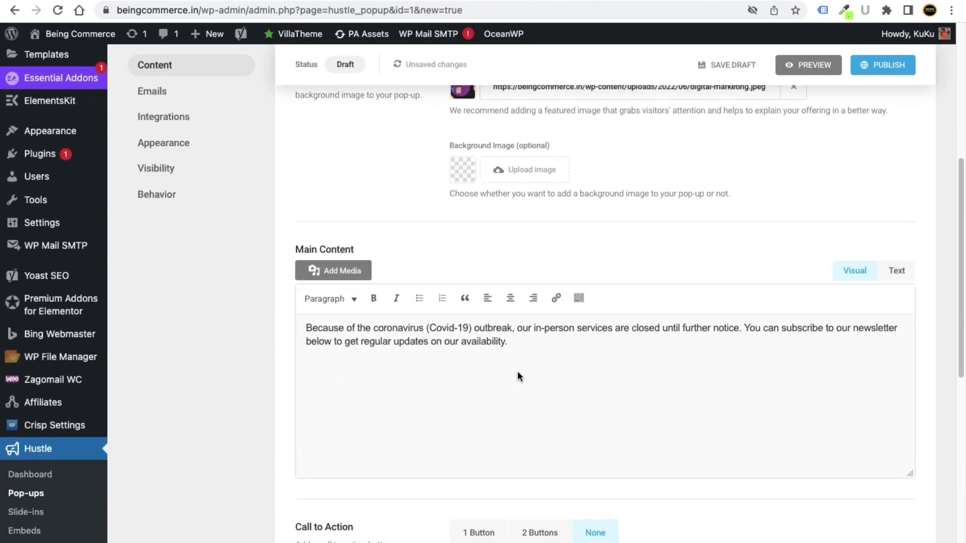
{"action": "scroll", "coordinate": [515, 334], "scroll_direction": "down", "scroll_amount": 1}
{"action": "left_click", "coordinate": [518, 302]}
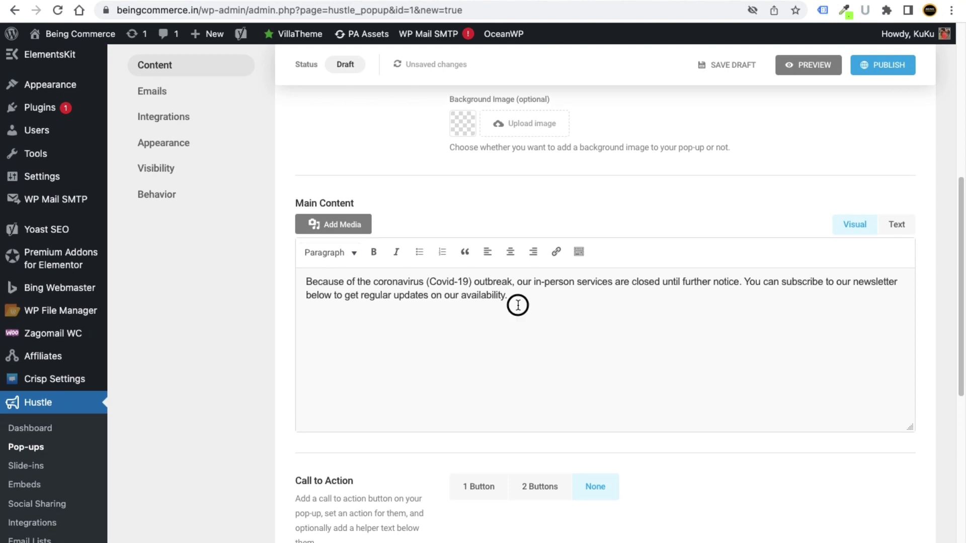
{"action": "left_click_drag", "start_coordinate": [518, 302], "coordinate": [366, 301]}
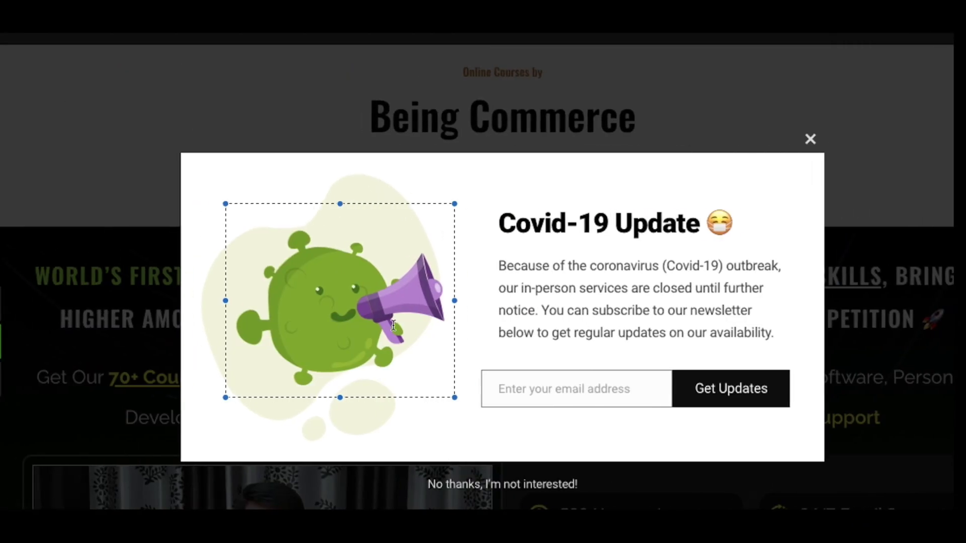
{"action": "left_click_drag", "start_coordinate": [491, 252], "coordinate": [797, 345]}
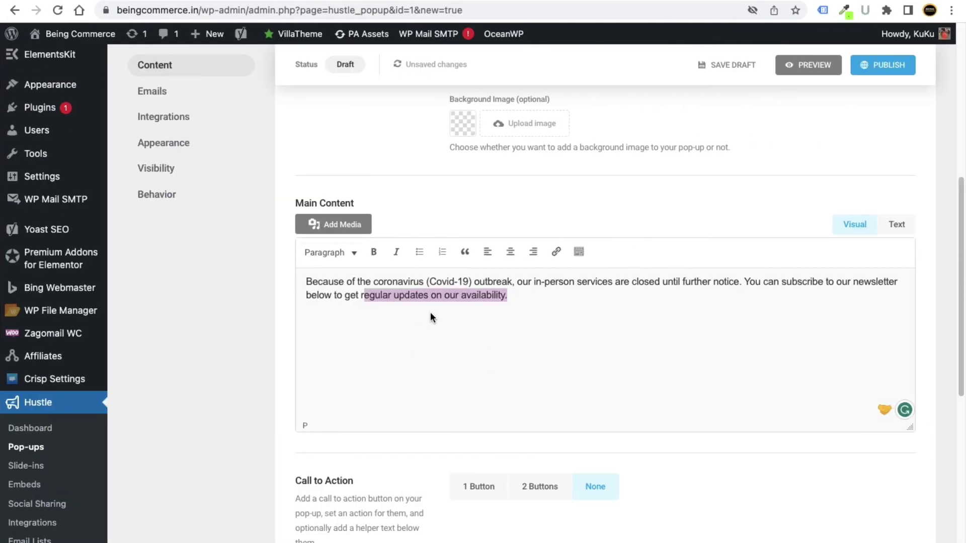
{"action": "left_click", "coordinate": [522, 297]}
{"action": "left_click_drag", "start_coordinate": [522, 297], "coordinate": [300, 276]}
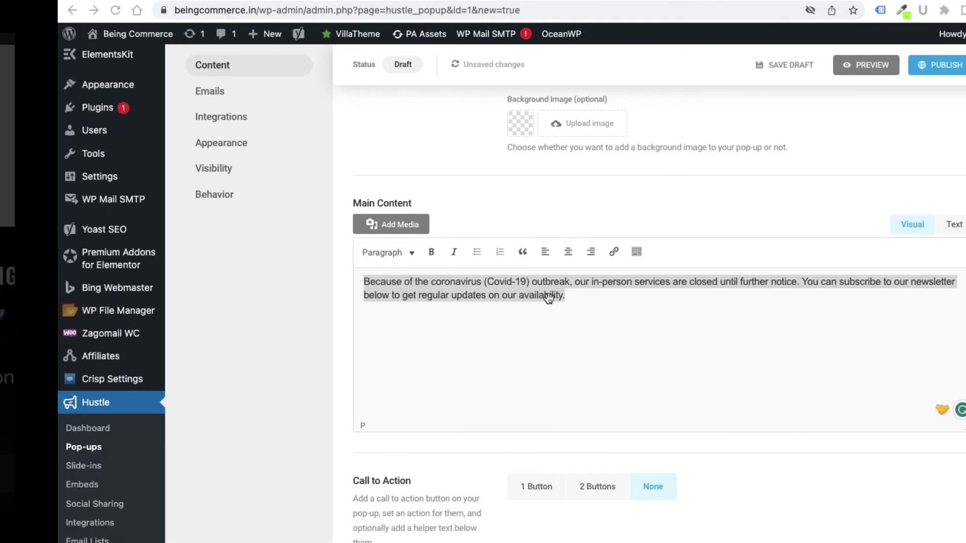
{"action": "left_click", "coordinate": [515, 299]}
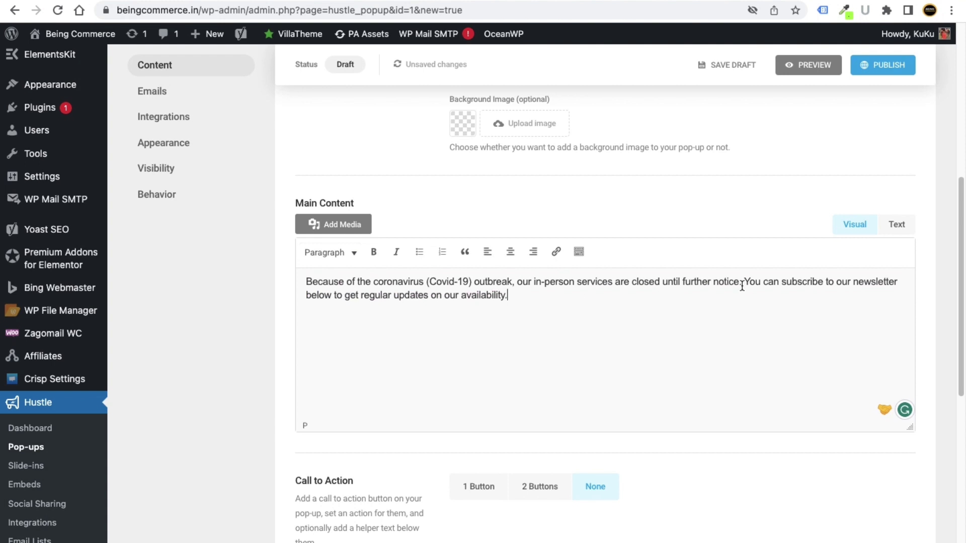
Step: Replace the coronavirus sentence in the main content with "I will provide you full of values on what is currently going on SEO."
{"action": "left_click_drag", "start_coordinate": [738, 283], "coordinate": [299, 276]}
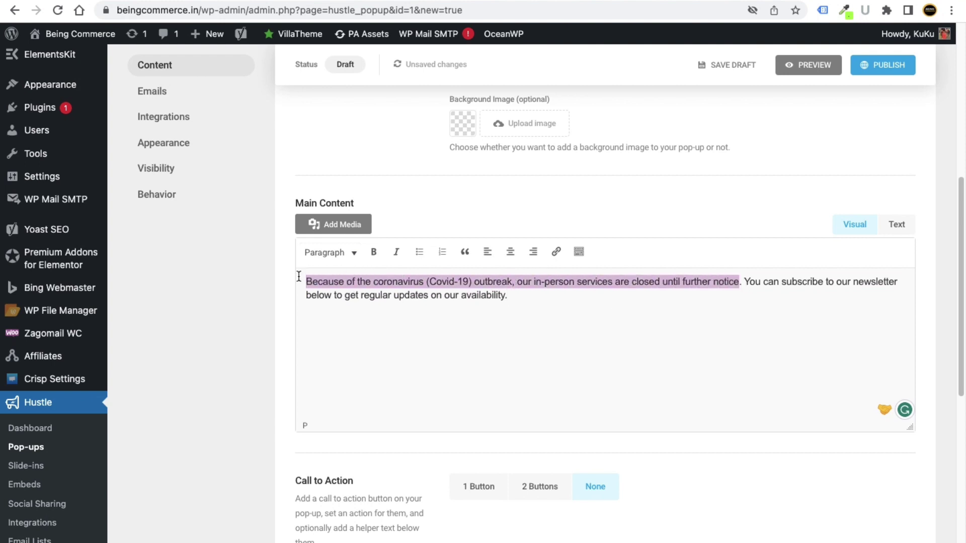
{"action": "type", "text": "B"}
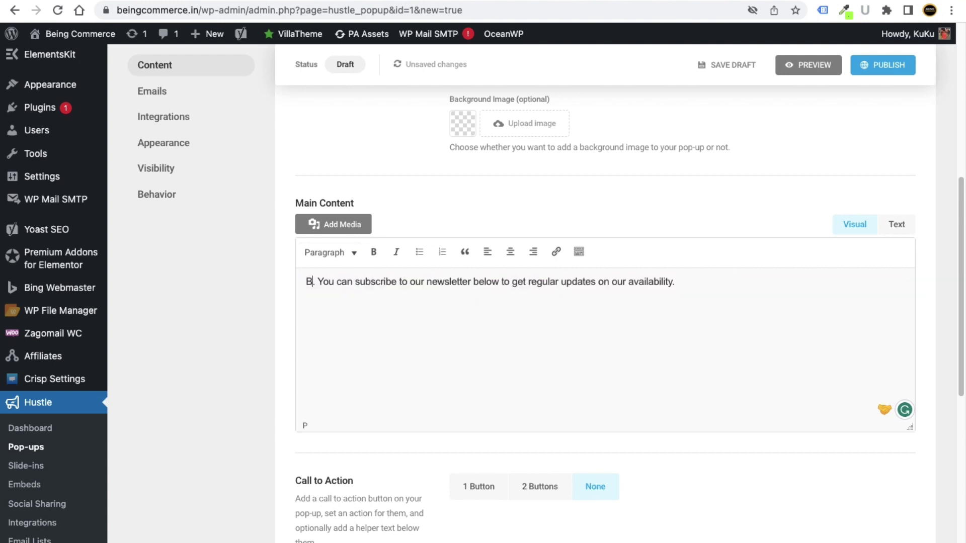
{"action": "key", "text": "BackSpace"}
{"action": "type", "text": "I w"}
{"action": "type", "text": "ill provide"}
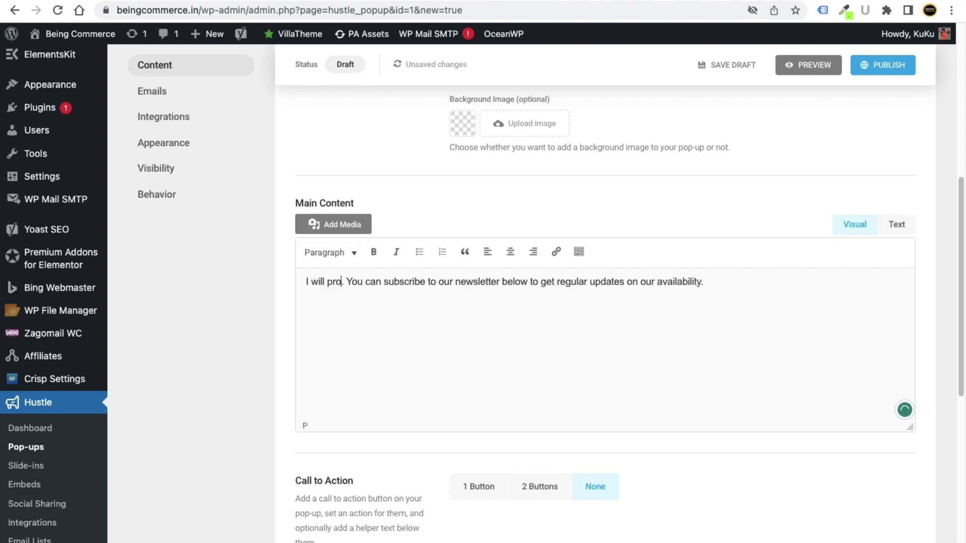
{"action": "type", "text": " you "}
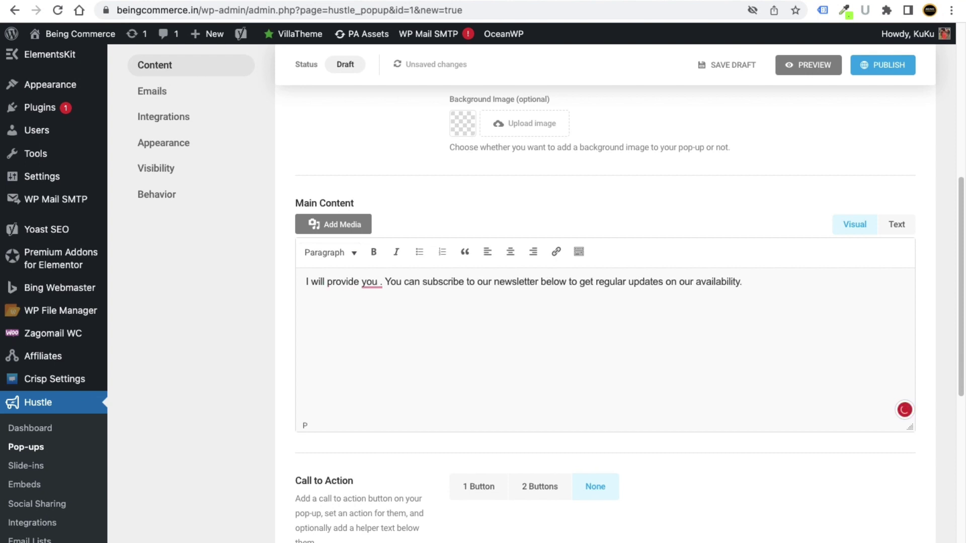
{"action": "type", "text": "kn"}
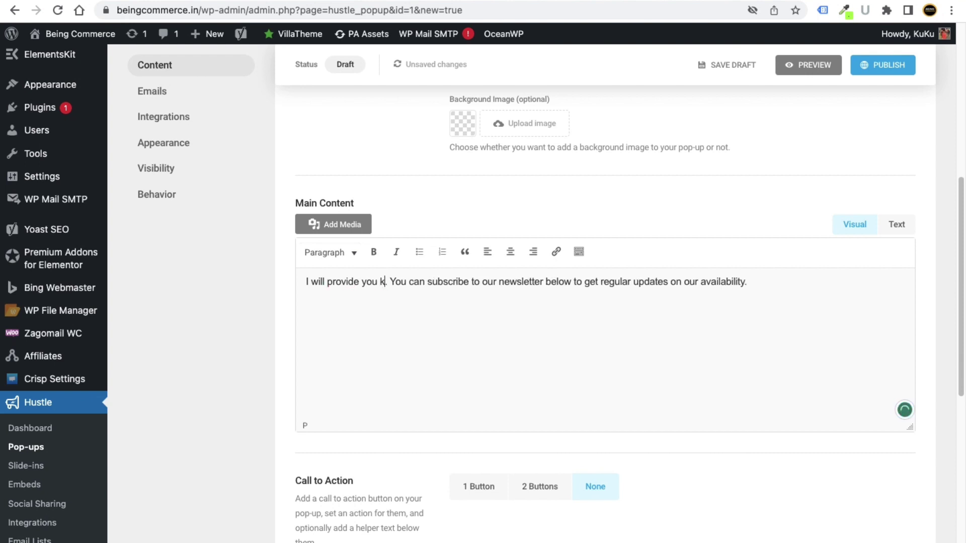
{"action": "key", "text": "BackSpace"}
{"action": "key", "text": "BackSpace"}
{"action": "type", "text": "s"}
{"action": "key", "text": "BackSpace"}
{"action": "type", "text": "full of va"}
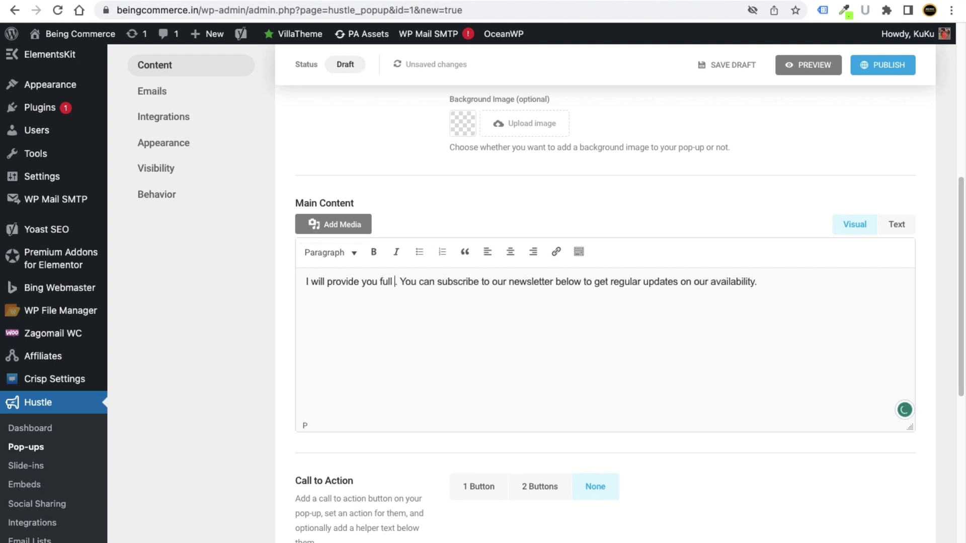
{"action": "type", "text": "lues "}
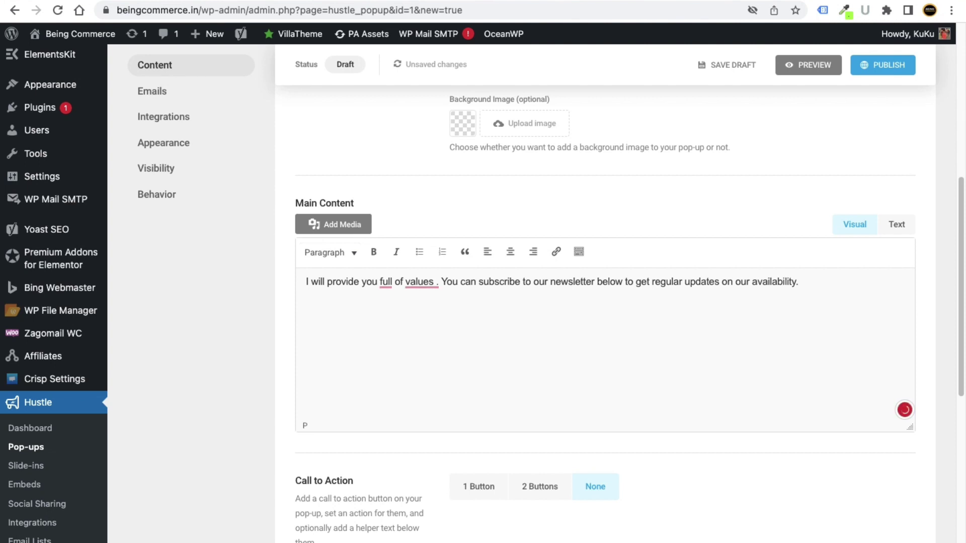
{"action": "type", "text": "on what"}
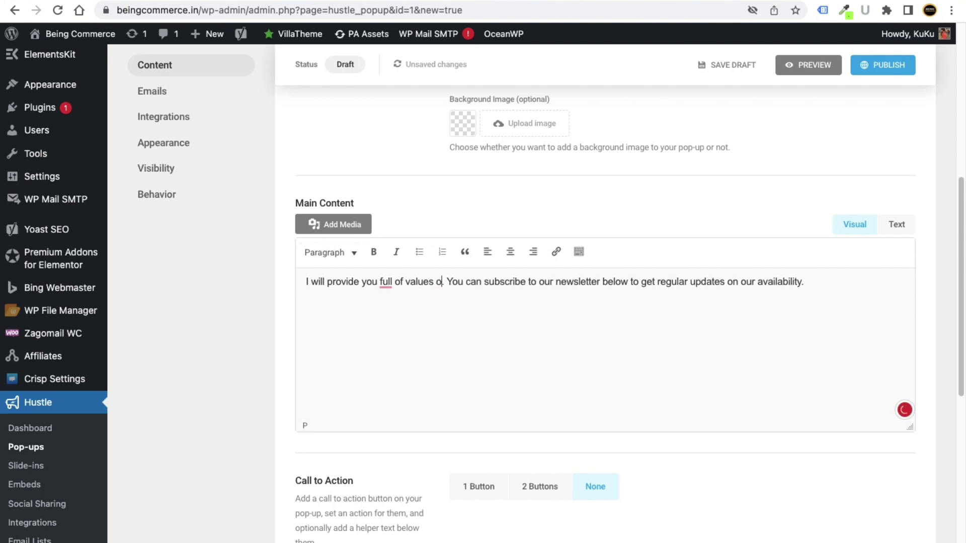
{"action": "type", "text": " is current"}
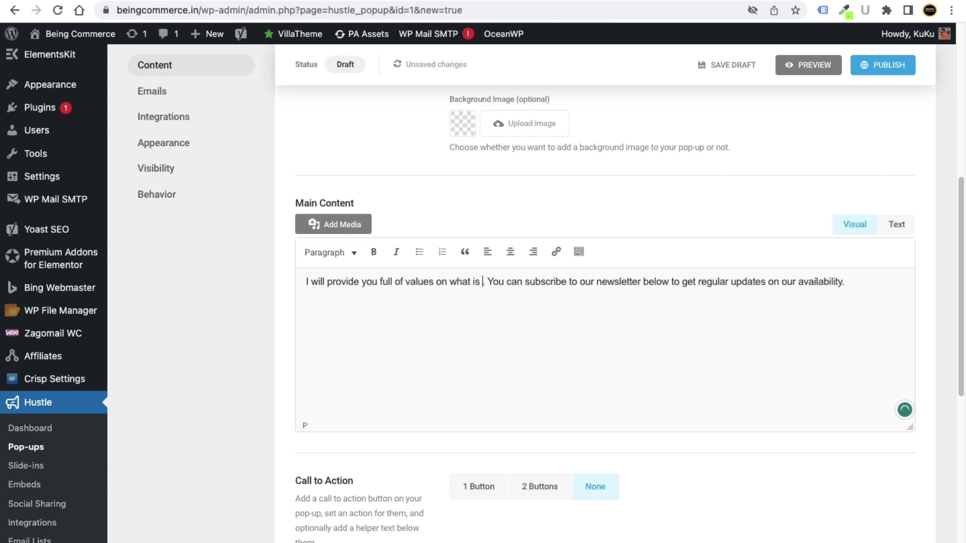
{"action": "type", "text": "ly o. You can"}
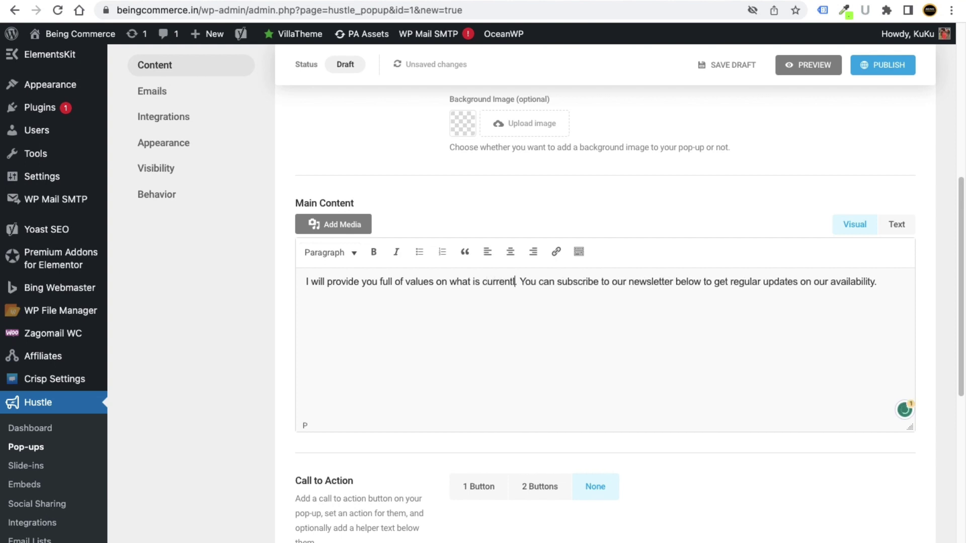
{"action": "key", "text": "BackSpace"}
{"action": "key", "text": "BackSpace"}
{"action": "type", "text": "go"}
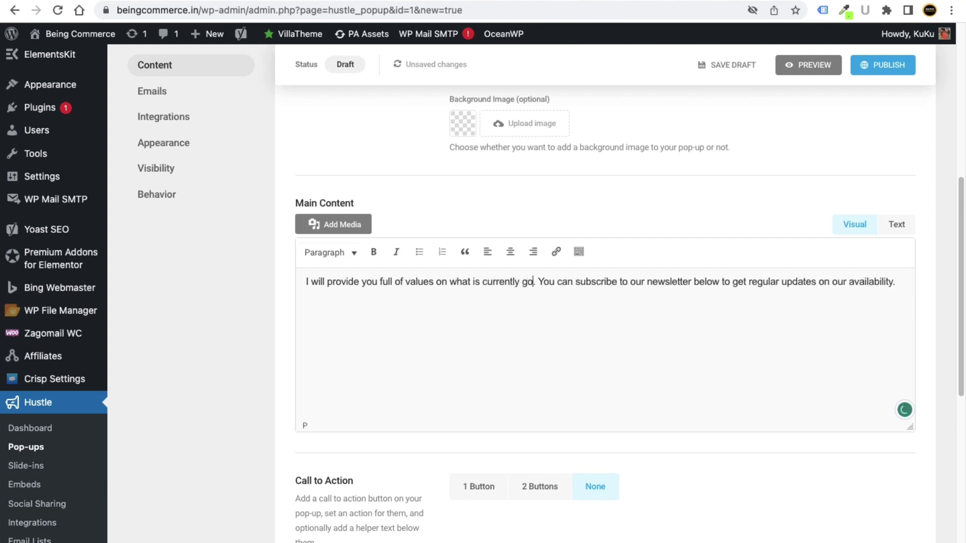
{"action": "type", "text": "ing on S"}
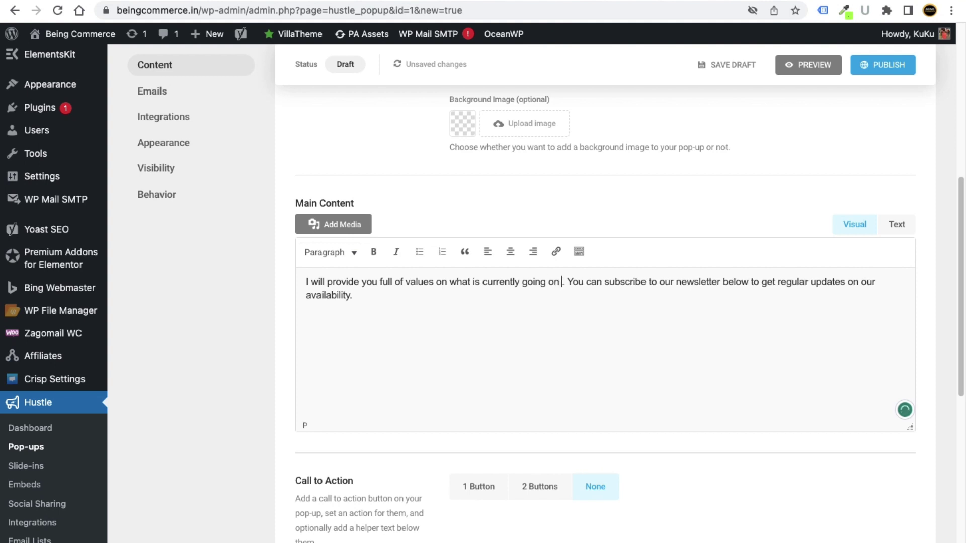
{"action": "type", "text": "ER"}
{"action": "key", "text": "BackSpace"}
{"action": "type", "text": "O."}
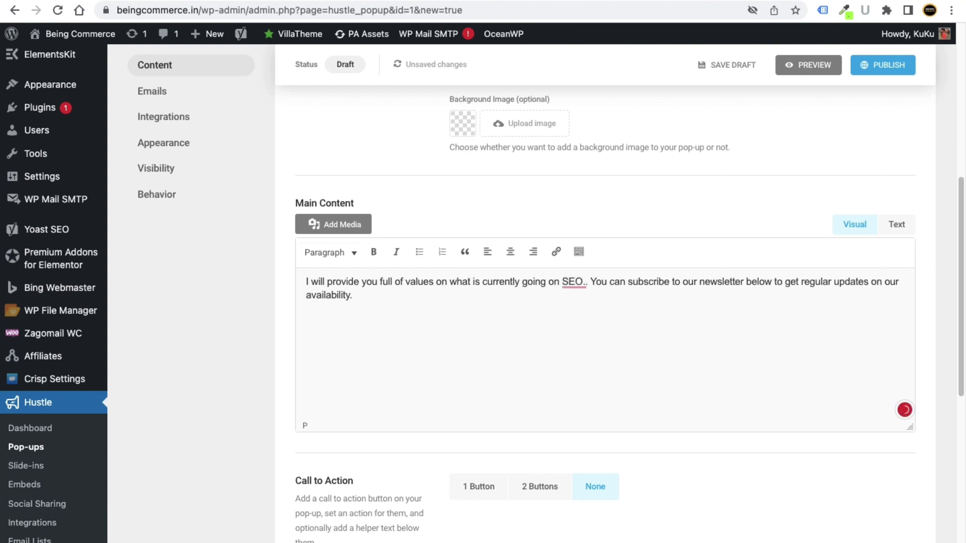
{"action": "key", "text": "Delete"}
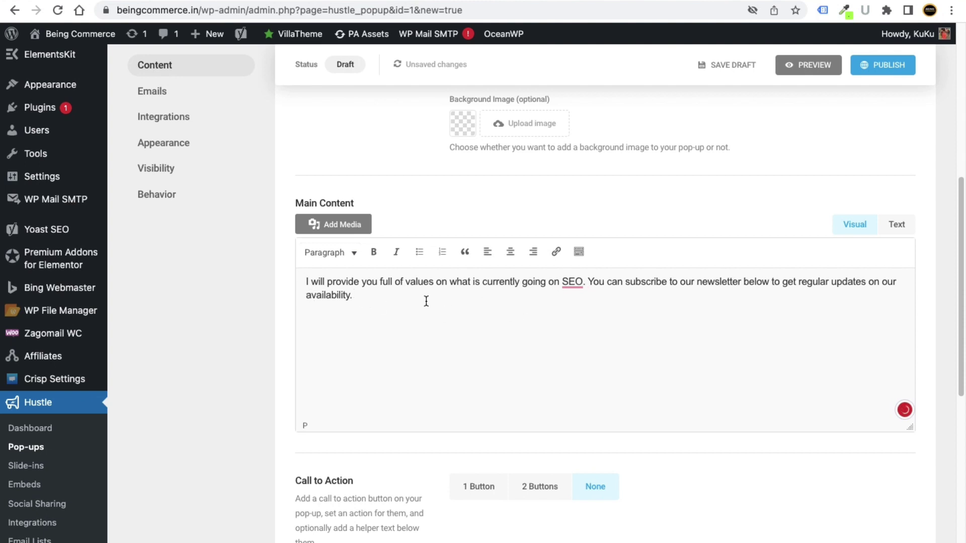
Step: Save the Email Capture pop-up as a draft and preview it on the site, closing the preview when done
{"action": "scroll", "coordinate": [541, 396], "scroll_direction": "down", "scroll_amount": 3}
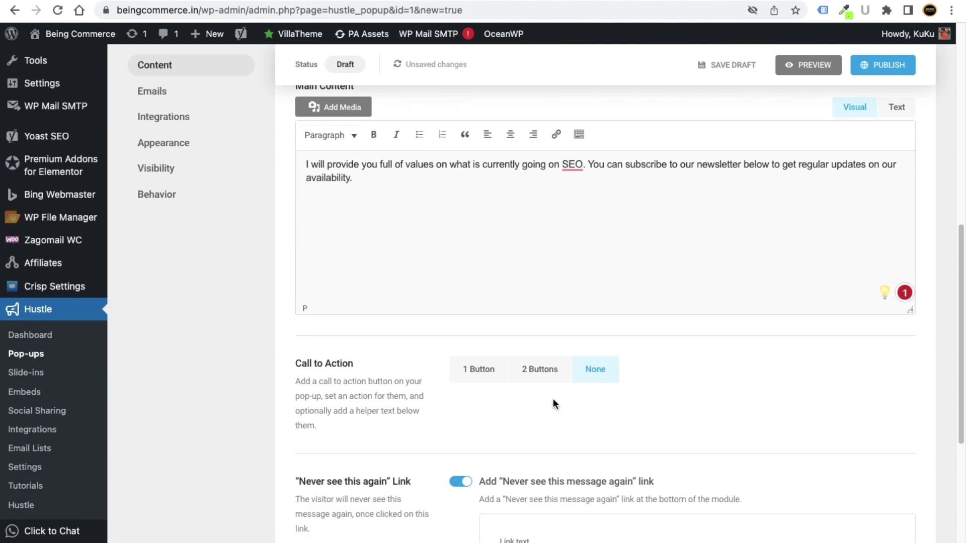
{"action": "left_click_drag", "start_coordinate": [291, 362], "coordinate": [347, 359]}
{"action": "left_click", "coordinate": [374, 369]}
{"action": "left_click", "coordinate": [726, 66]}
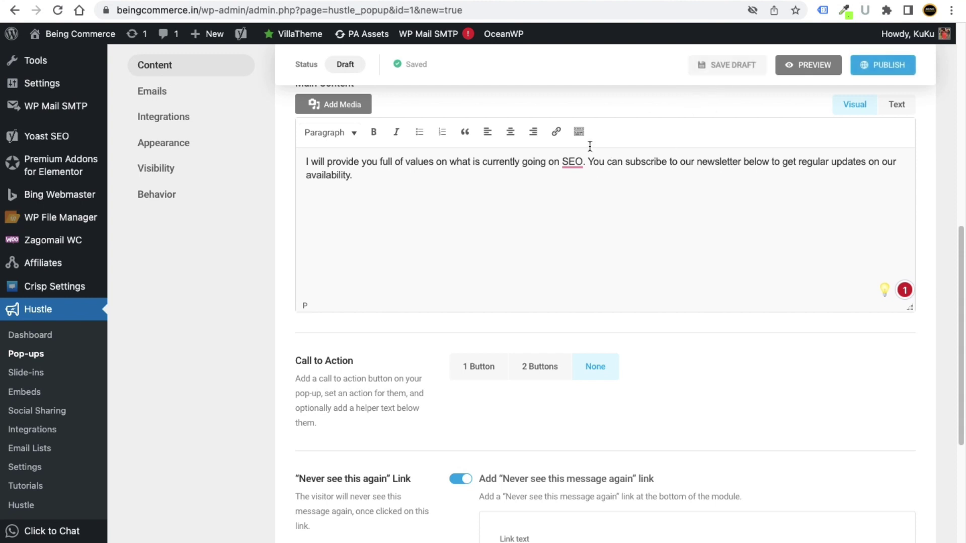
{"action": "left_click", "coordinate": [815, 72]}
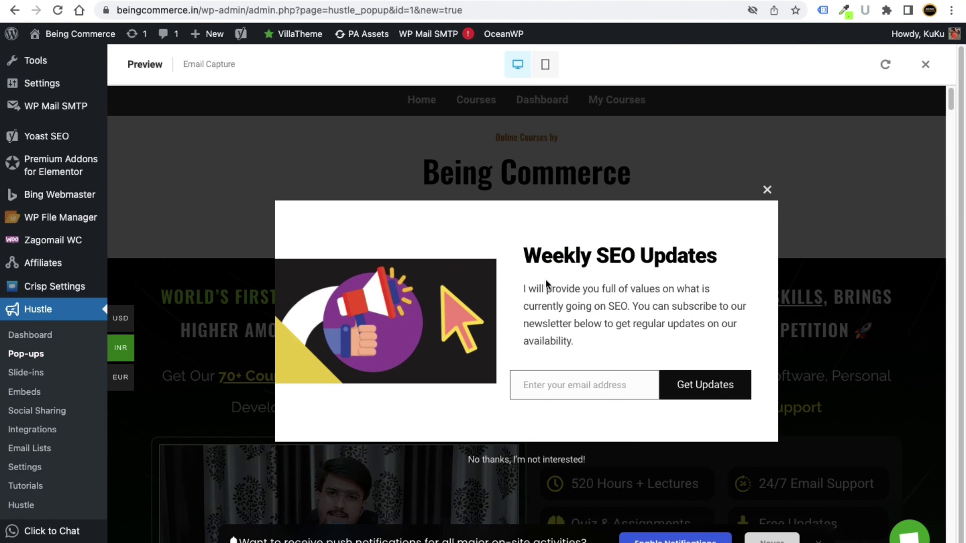
{"action": "left_click", "coordinate": [768, 191]}
{"action": "left_click", "coordinate": [925, 64]}
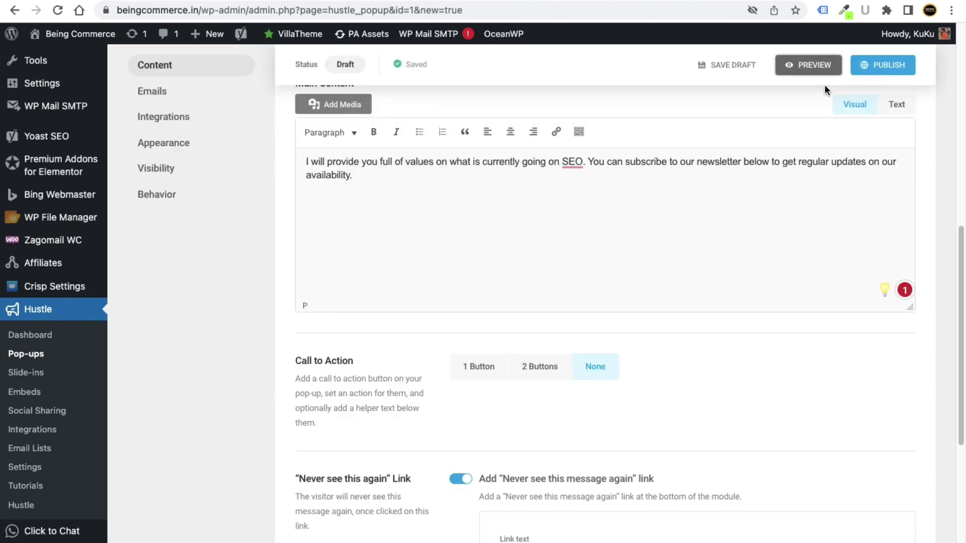
Step: Review the Call to Action setting and mark the area beneath the email form in the pop-up screenshot where its button belongs
{"action": "scroll", "coordinate": [475, 291], "scroll_direction": "down", "scroll_amount": 3}
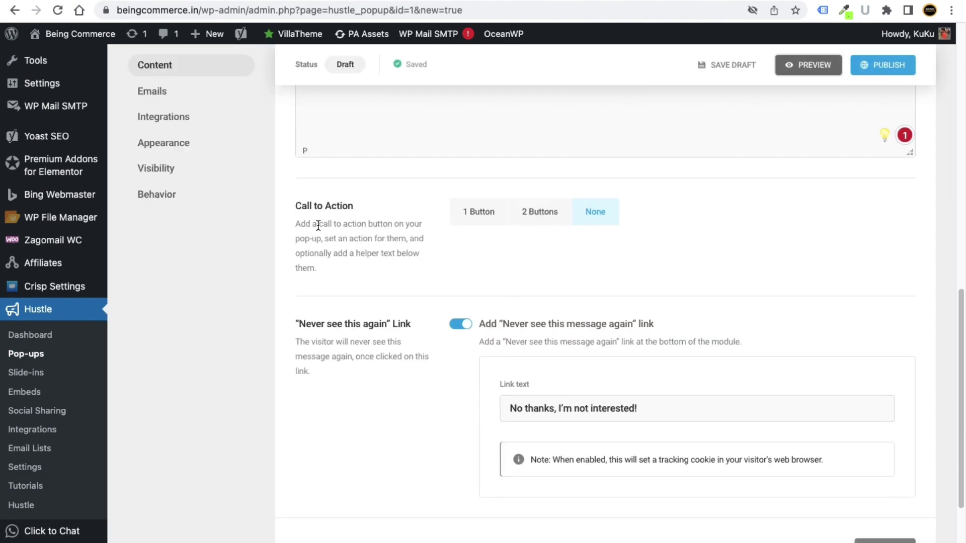
{"action": "left_click_drag", "start_coordinate": [302, 206], "coordinate": [371, 198]}
{"action": "left_click", "coordinate": [376, 203]}
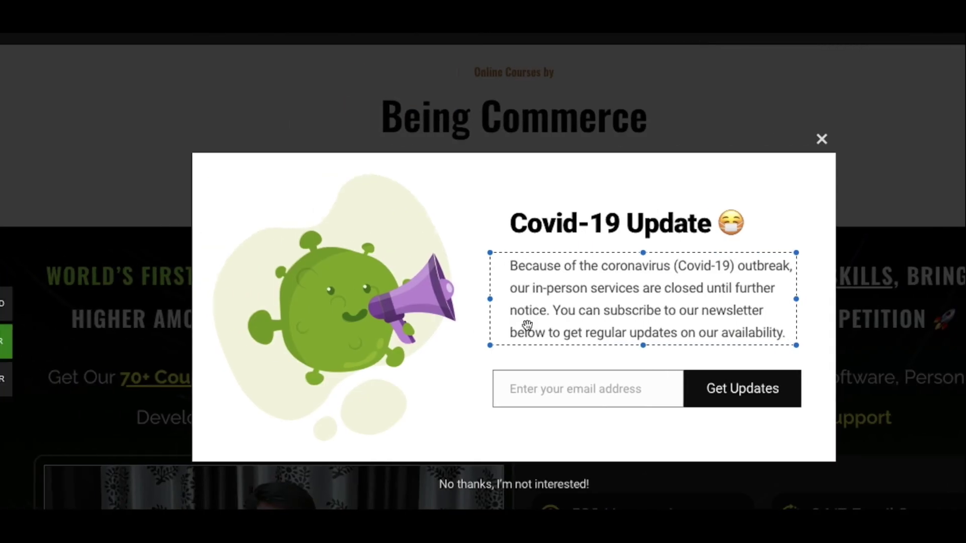
{"action": "left_click_drag", "start_coordinate": [537, 423], "coordinate": [774, 453]}
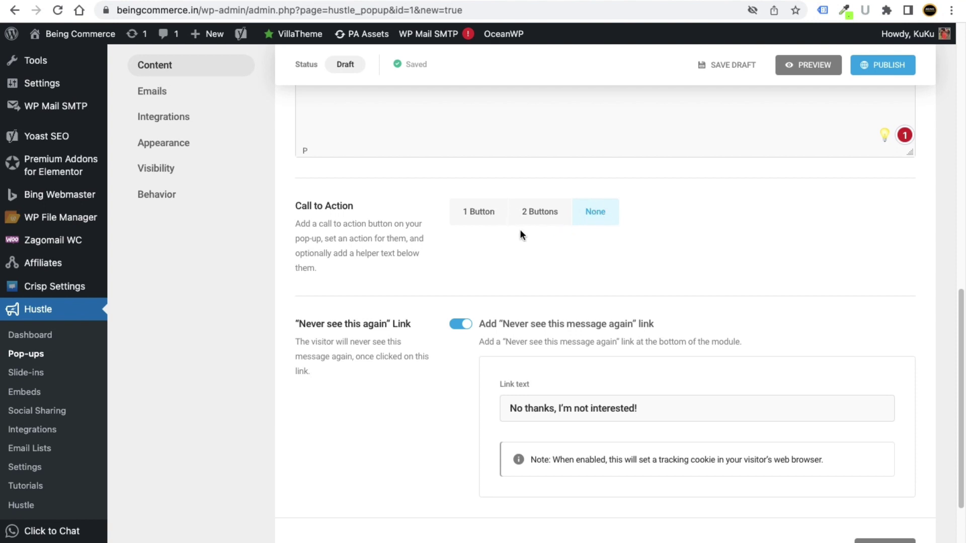
{"action": "triple_click", "coordinate": [348, 262]}
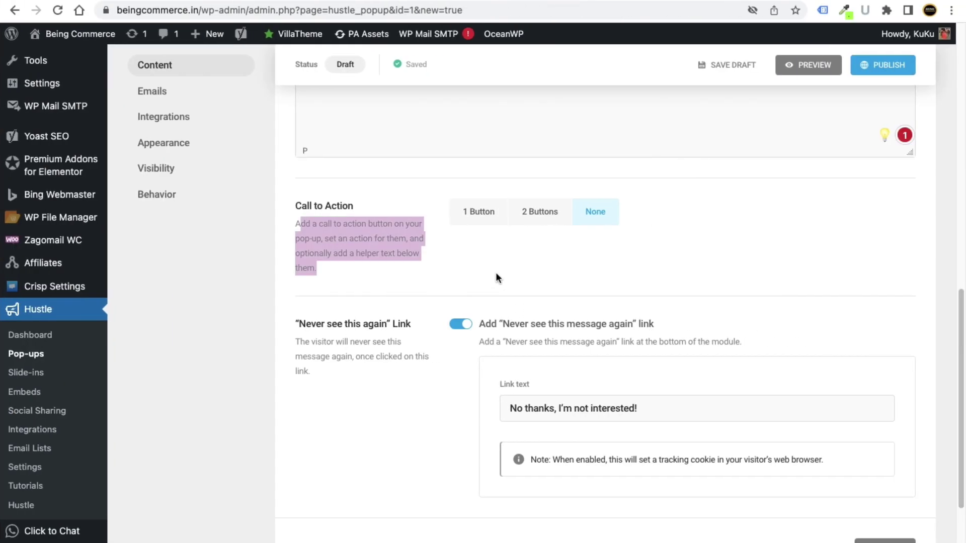
{"action": "left_click", "coordinate": [495, 272]}
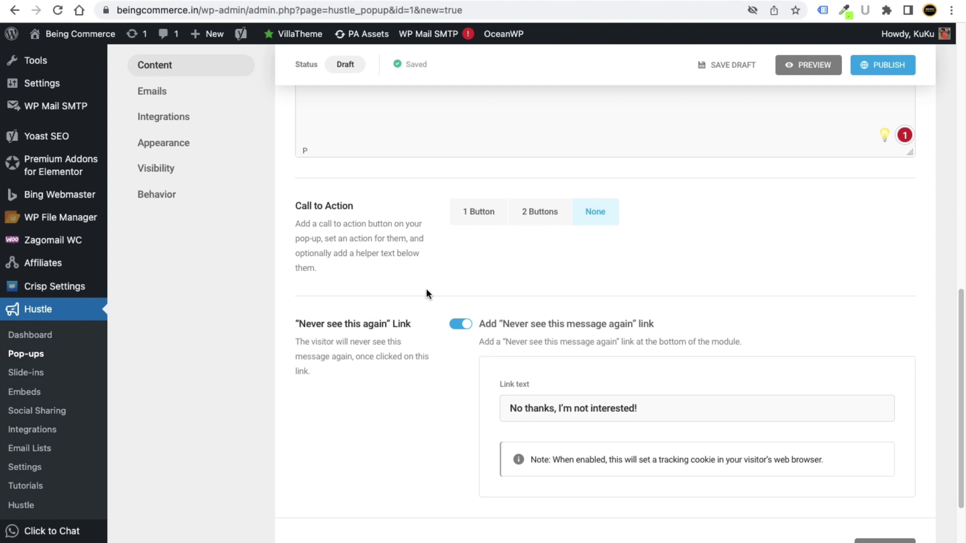
Step: Examine the "Never see this again" Link setting and mark the matching "No thanks, I'm not interested!" text in the pop-up screenshot
{"action": "scroll", "coordinate": [427, 294], "scroll_direction": "up", "scroll_amount": 15}
{"action": "scroll", "coordinate": [360, 315], "scroll_direction": "down", "scroll_amount": 20}
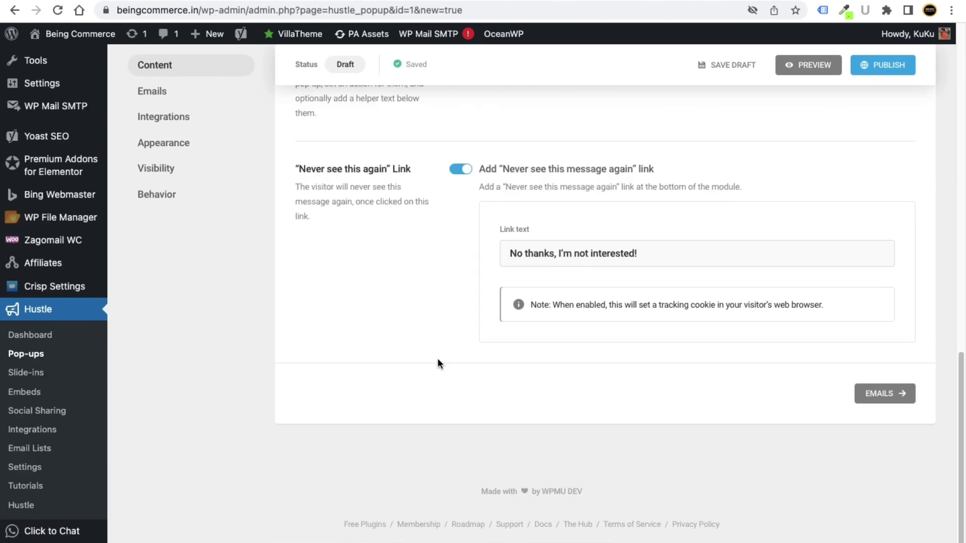
{"action": "left_click_drag", "start_coordinate": [300, 170], "coordinate": [412, 171]}
{"action": "left_click", "coordinate": [394, 212]}
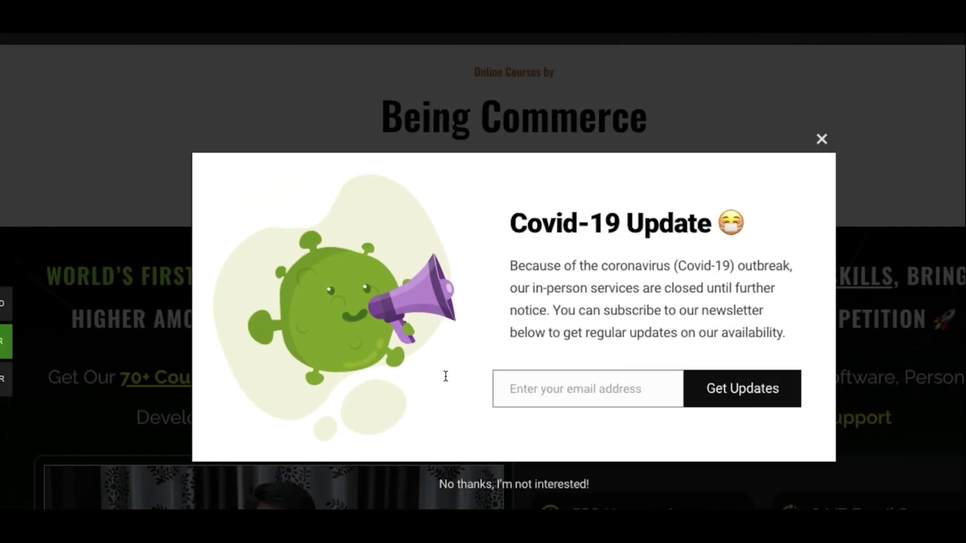
{"action": "left_click_drag", "start_coordinate": [417, 463], "coordinate": [613, 501]}
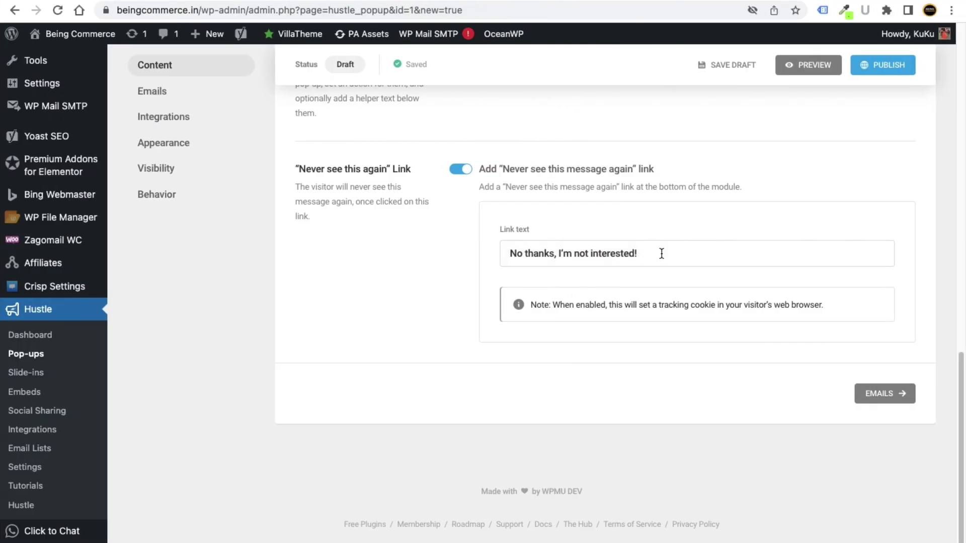
{"action": "left_click_drag", "start_coordinate": [661, 254], "coordinate": [478, 257]}
{"action": "left_click", "coordinate": [457, 275]}
Step: Save the pop-up content as a draft and check the pop-up in the site preview, closing the preview when done
{"action": "scroll", "coordinate": [455, 278], "scroll_direction": "up", "scroll_amount": 15}
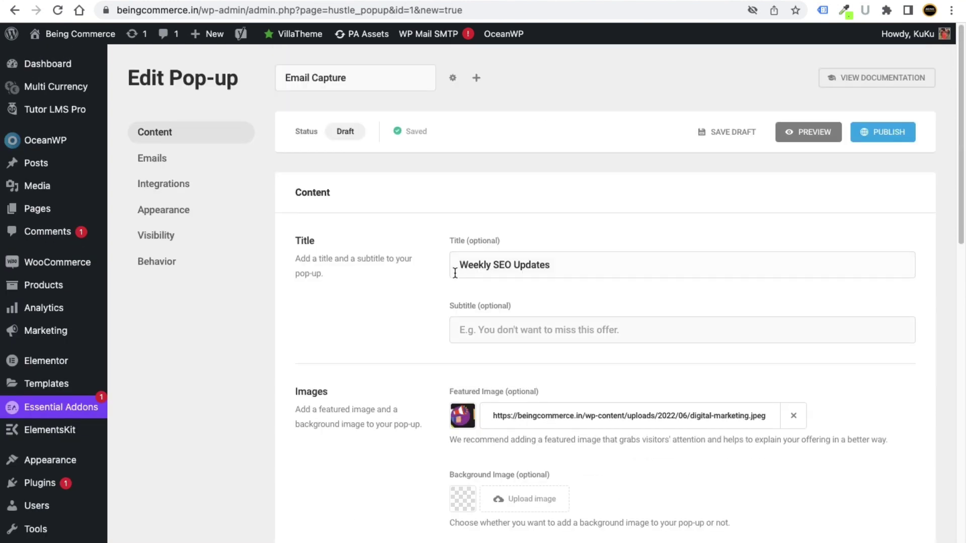
{"action": "scroll", "coordinate": [453, 277], "scroll_direction": "down", "scroll_amount": 2}
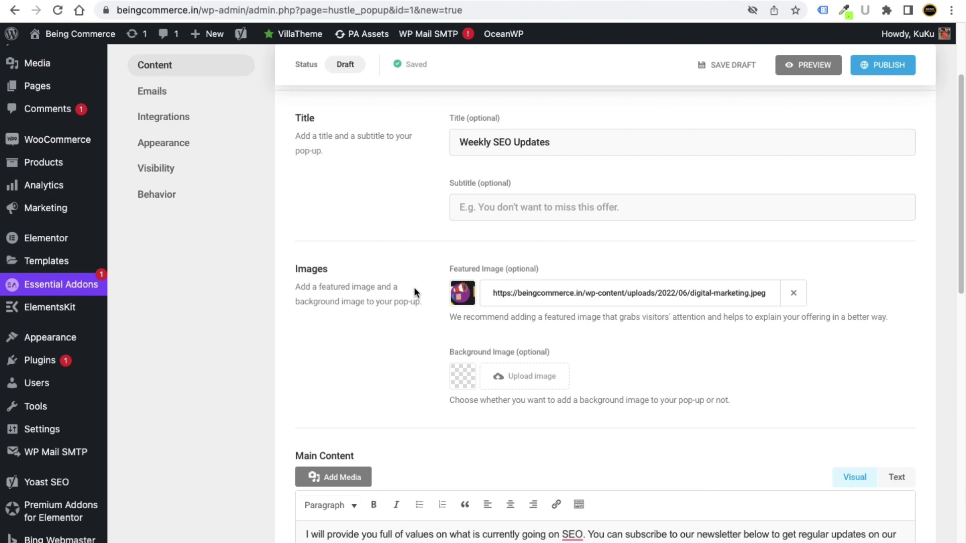
{"action": "left_click", "coordinate": [744, 71]}
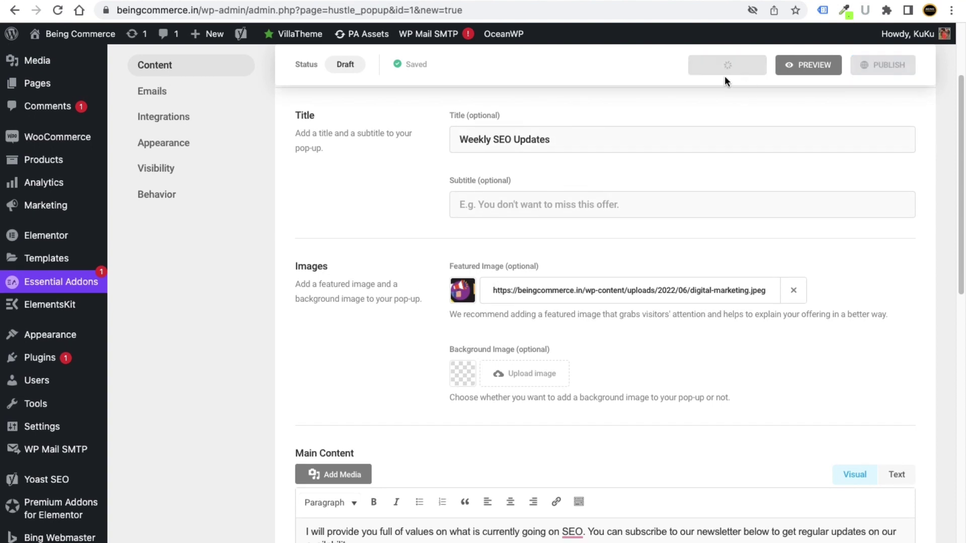
{"action": "scroll", "coordinate": [475, 242], "scroll_direction": "up", "scroll_amount": 1}
{"action": "scroll", "coordinate": [475, 242], "scroll_direction": "down", "scroll_amount": 15}
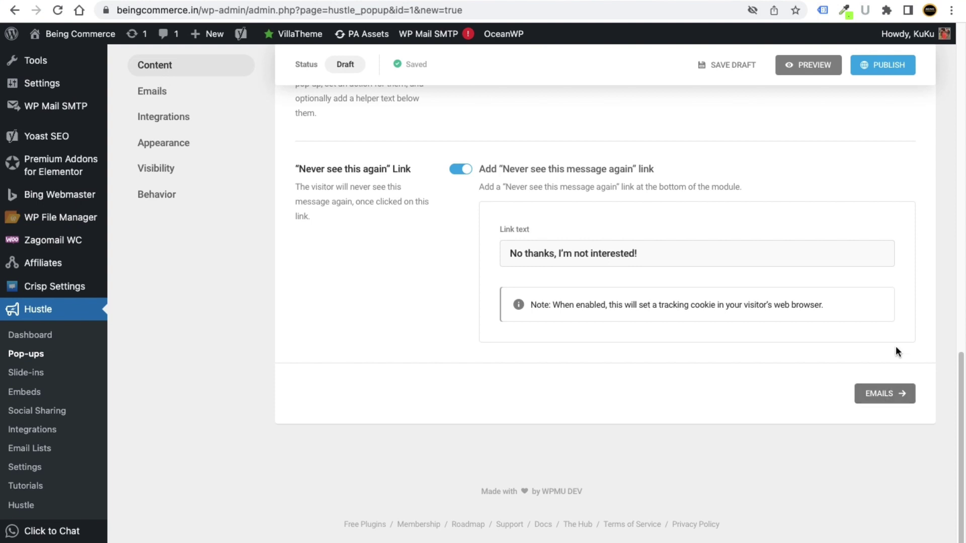
{"action": "left_click", "coordinate": [817, 66]}
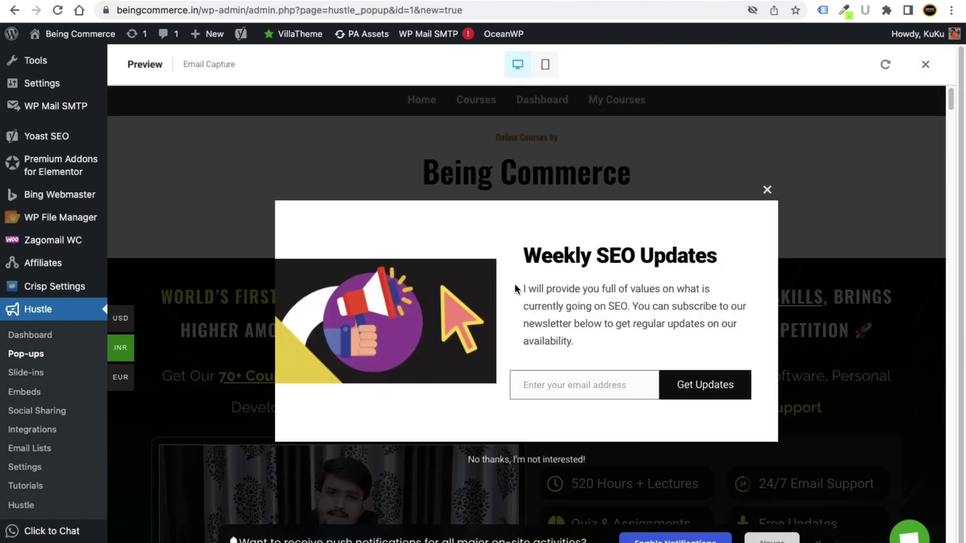
{"action": "left_click", "coordinate": [767, 191]}
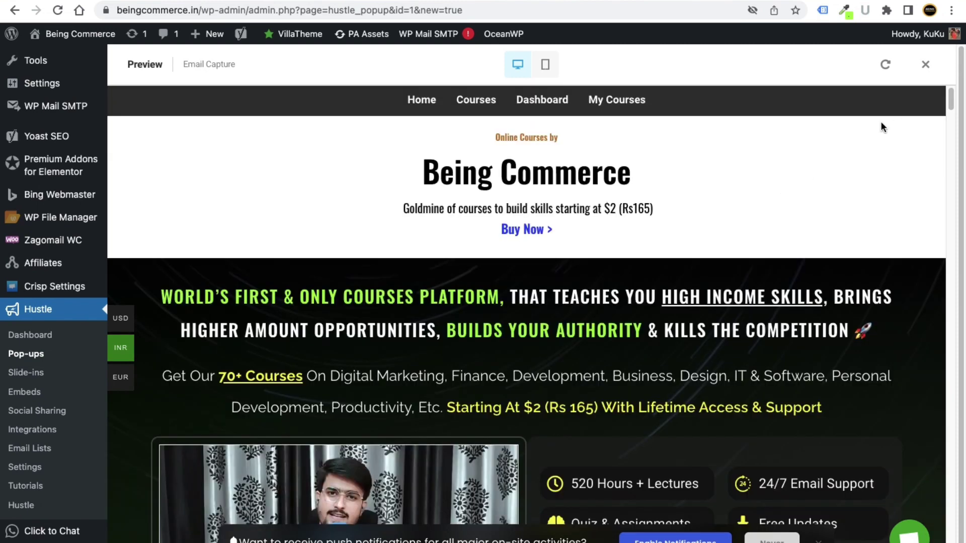
{"action": "left_click", "coordinate": [926, 64]}
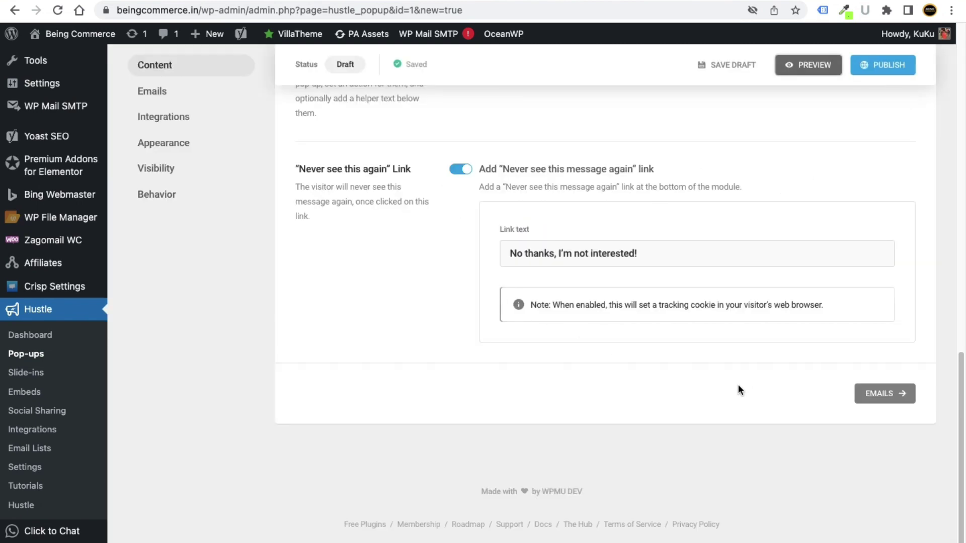
Step: Open the pop-up's Emails settings and mark the email field and Get Updates button in the screenshot to match them
{"action": "left_click", "coordinate": [863, 393]}
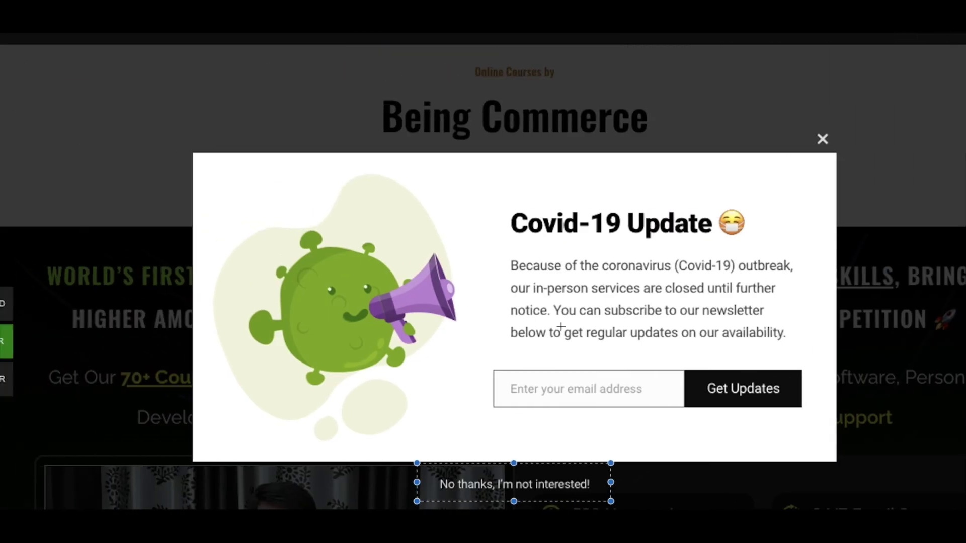
{"action": "left_click_drag", "start_coordinate": [467, 371], "coordinate": [806, 433]}
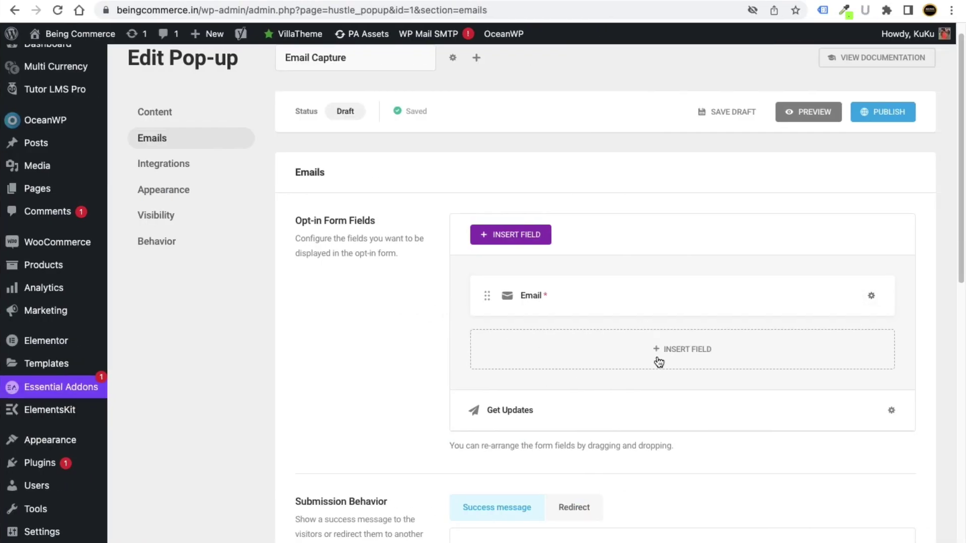
Step: Insert a Name field into the opt-in form
{"action": "left_click", "coordinate": [699, 352]}
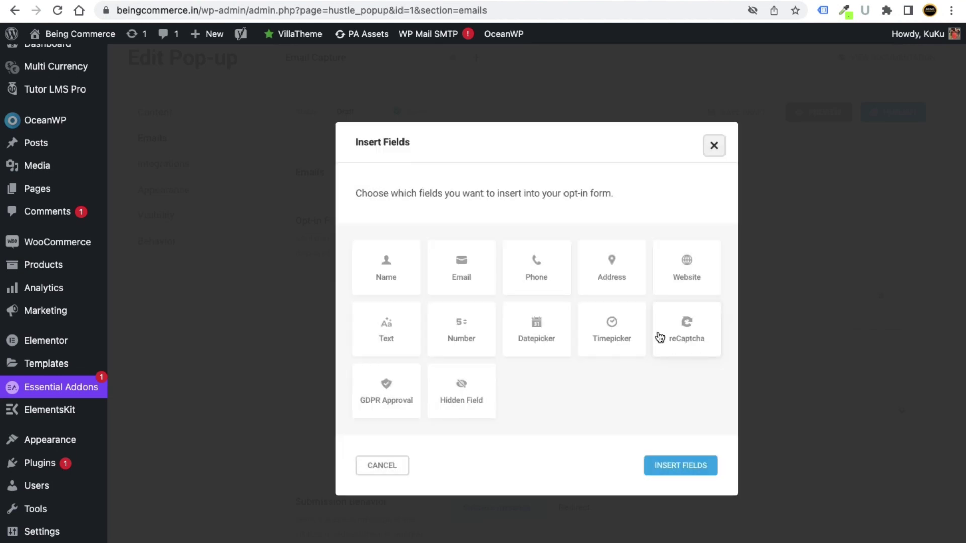
{"action": "left_click", "coordinate": [404, 278]}
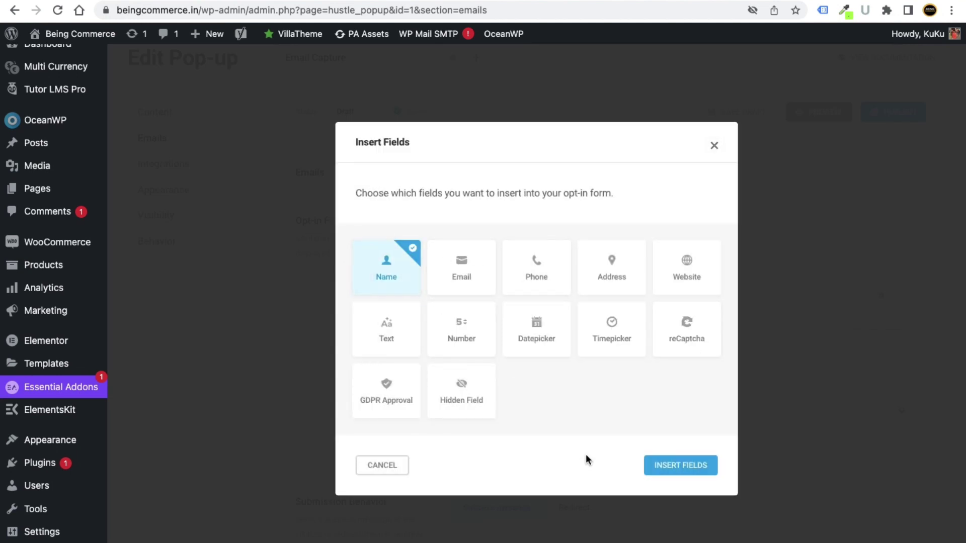
{"action": "left_click", "coordinate": [692, 469]}
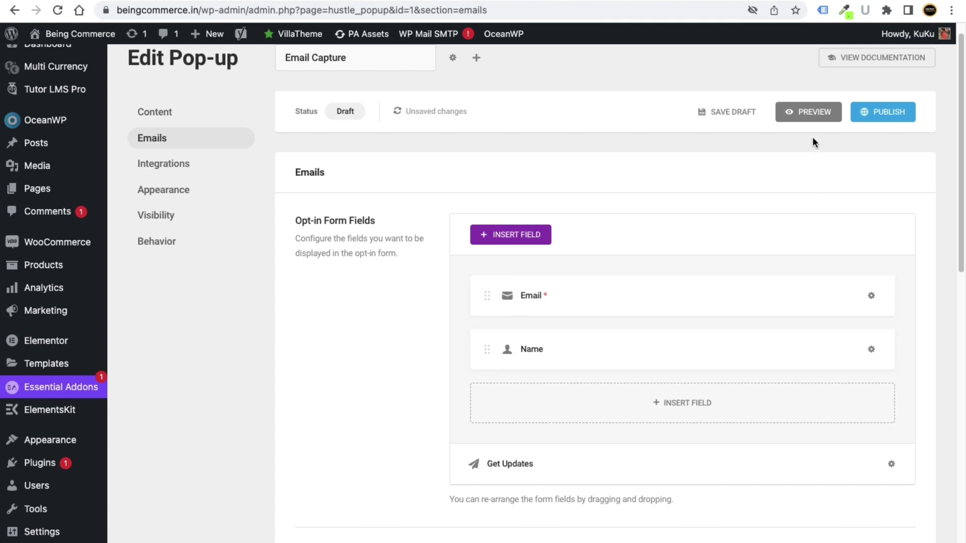
Step: Preview the pop-up with its Email and Name fields, try placing the cursor in each, and close the preview
{"action": "left_click", "coordinate": [793, 116]}
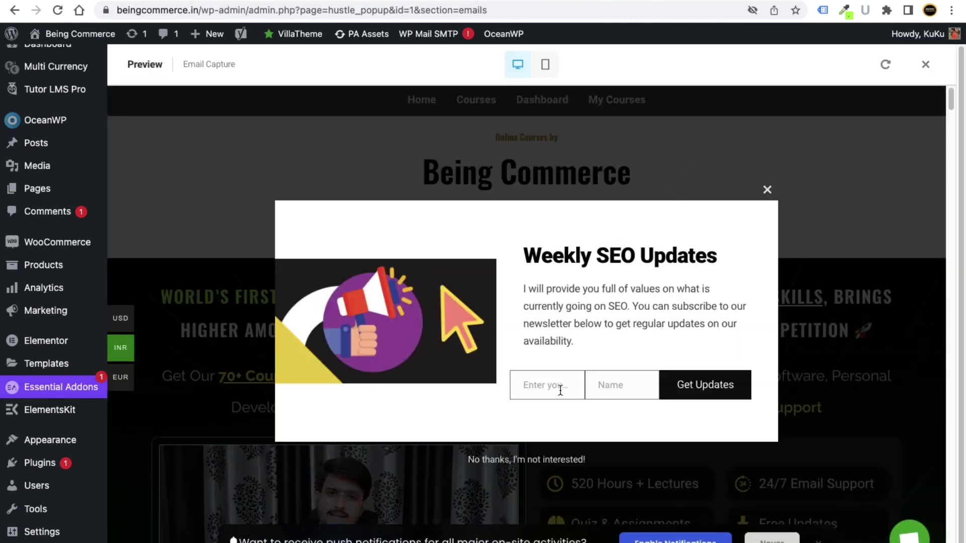
{"action": "left_click", "coordinate": [553, 391]}
{"action": "left_click", "coordinate": [612, 385]}
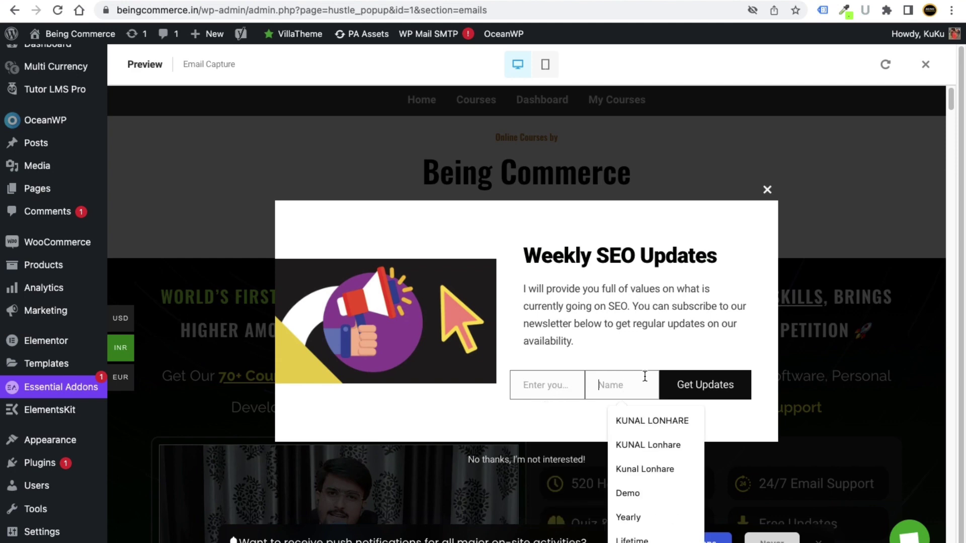
{"action": "left_click", "coordinate": [766, 189]}
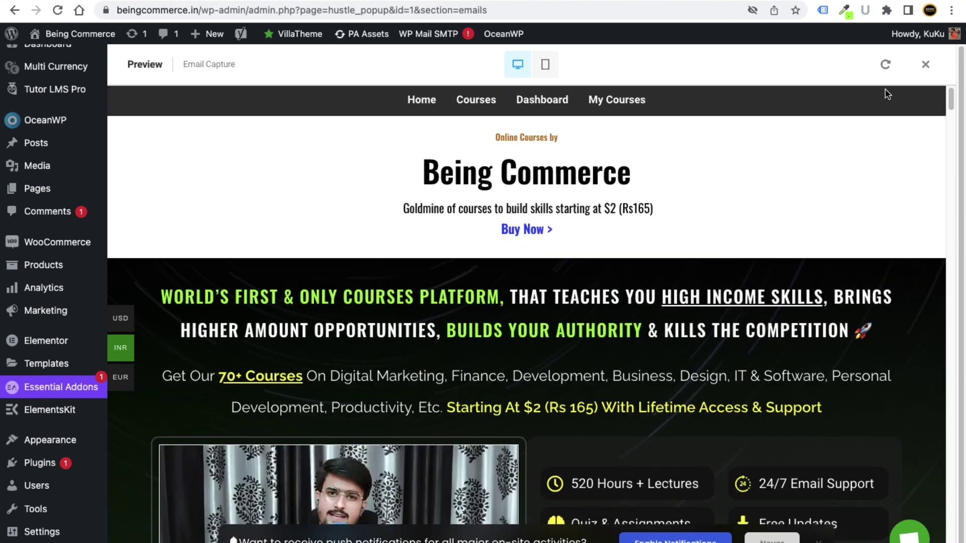
{"action": "left_click", "coordinate": [925, 64]}
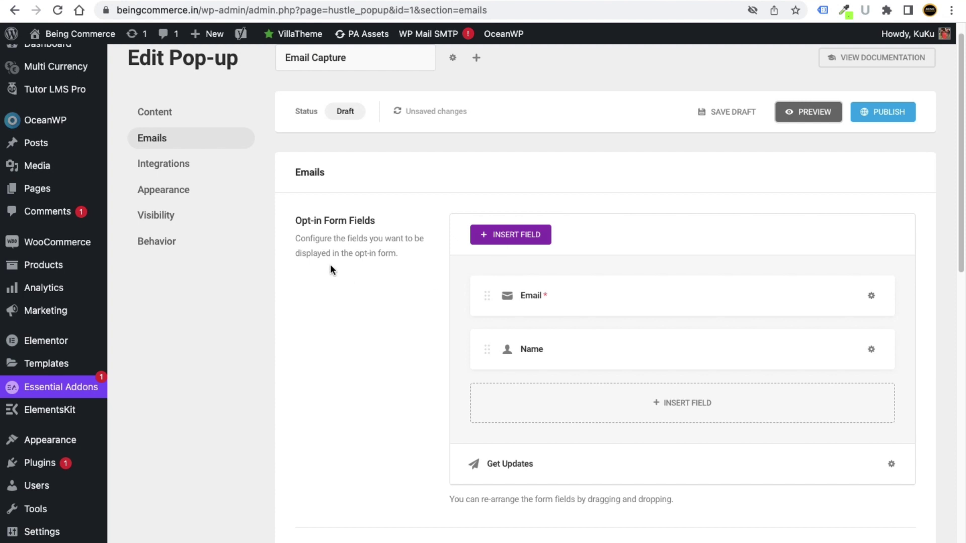
Step: Set the desktop layout in the Appearance settings to Opt-in Focus and preview the pop-up, closing the preview when done
{"action": "left_click", "coordinate": [201, 195]}
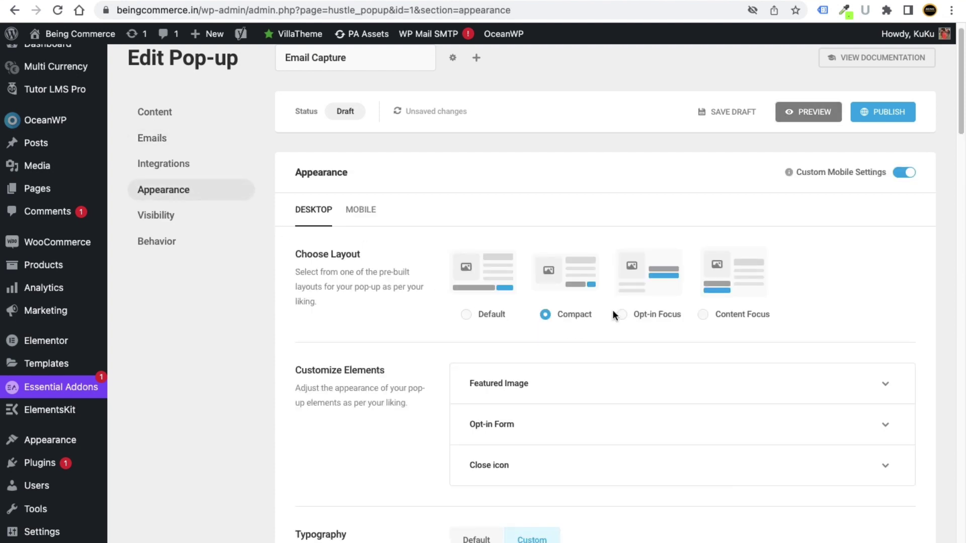
{"action": "left_click", "coordinate": [624, 318]}
{"action": "left_click", "coordinate": [820, 112]}
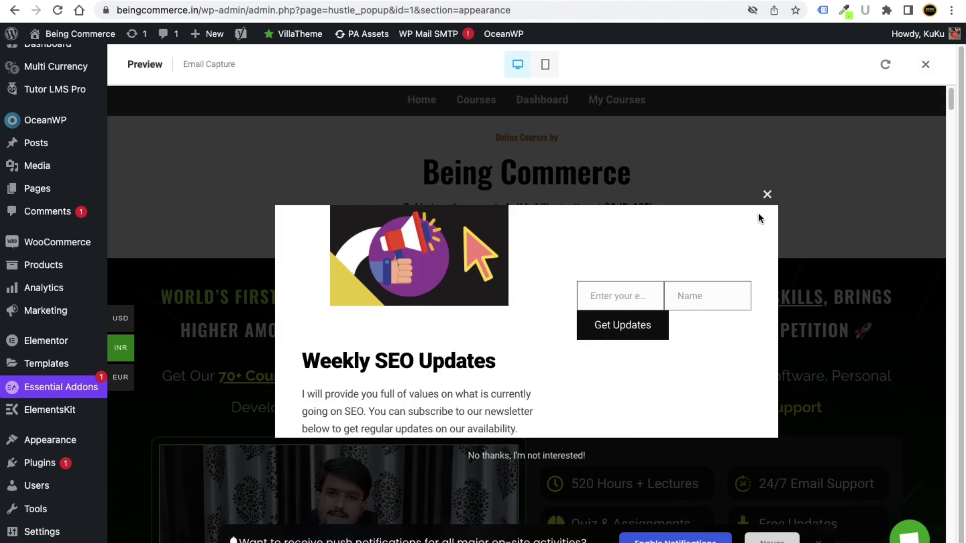
{"action": "left_click", "coordinate": [767, 195]}
{"action": "left_click", "coordinate": [925, 65]}
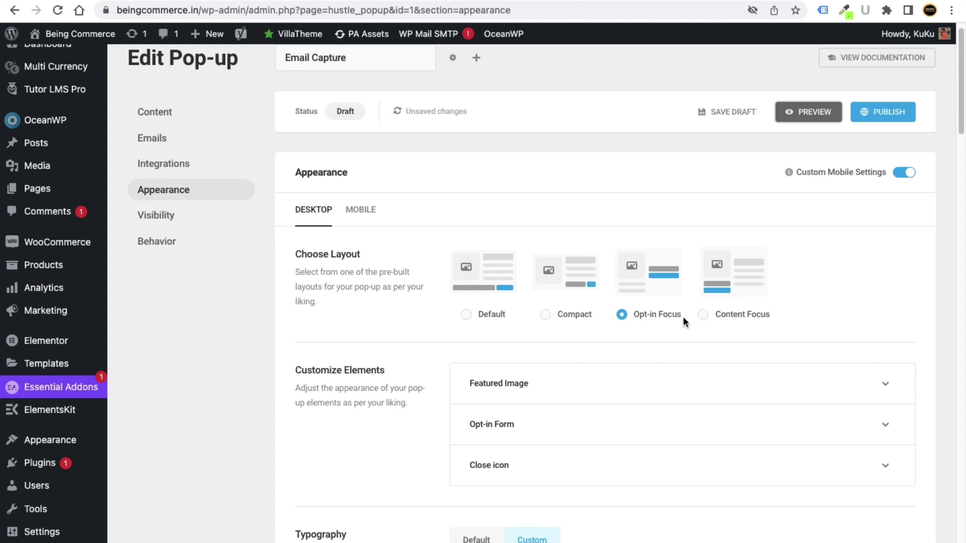
Step: Return to the Emails settings and delete the Name field from the opt-in form
{"action": "left_click", "coordinate": [188, 146]}
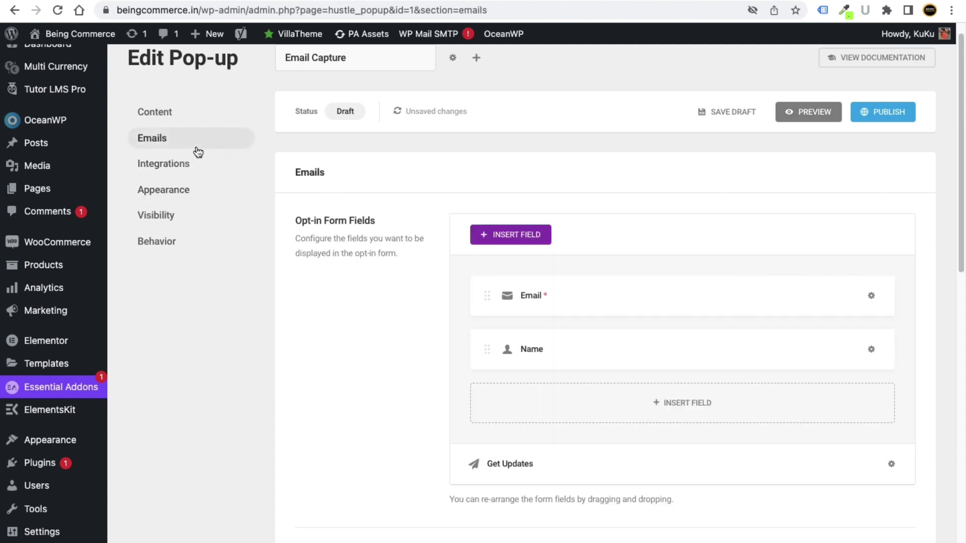
{"action": "left_click", "coordinate": [871, 349]}
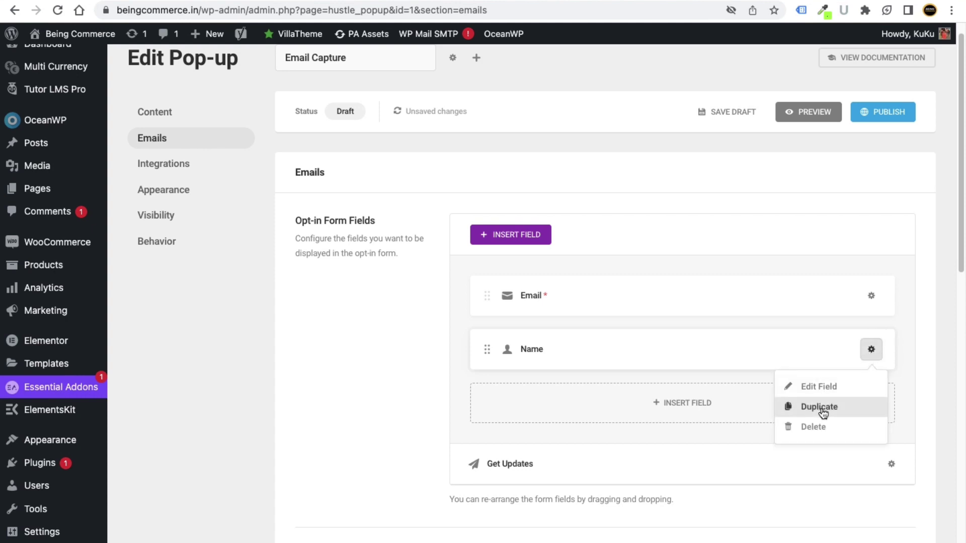
{"action": "left_click", "coordinate": [800, 426]}
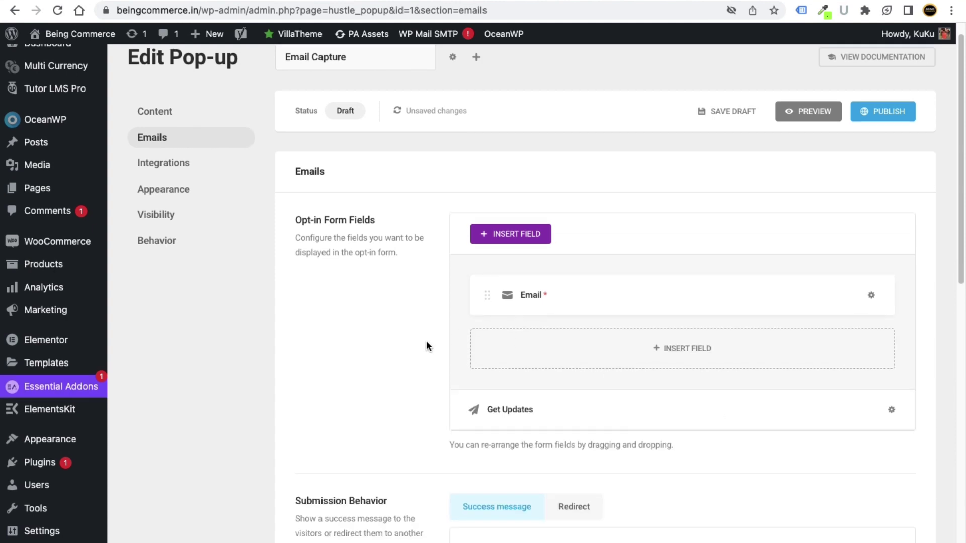
Step: Look through the Emails settings from the opt-in form fields down to the Submission Behavior success message
{"action": "scroll", "coordinate": [427, 340], "scroll_direction": "down", "scroll_amount": 3}
{"action": "scroll", "coordinate": [393, 312], "scroll_direction": "up", "scroll_amount": 1}
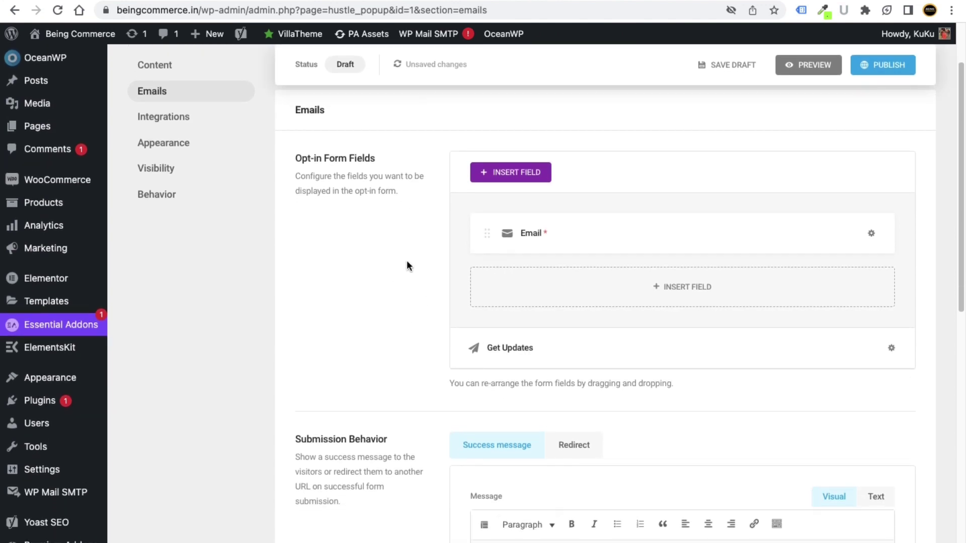
{"action": "scroll", "coordinate": [407, 260], "scroll_direction": "down", "scroll_amount": 3}
{"action": "scroll", "coordinate": [432, 270], "scroll_direction": "down", "scroll_amount": 2}
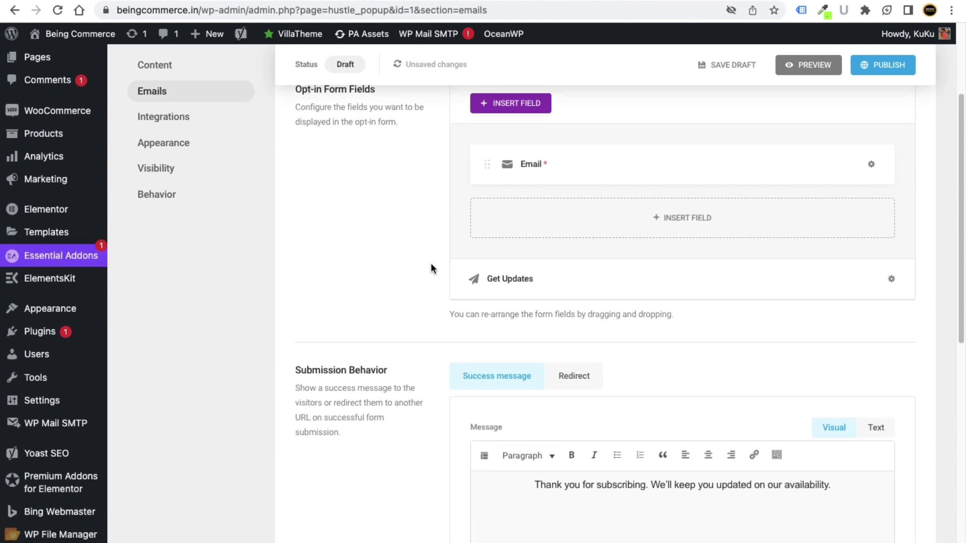
{"action": "scroll", "coordinate": [426, 268], "scroll_direction": "down", "scroll_amount": 3}
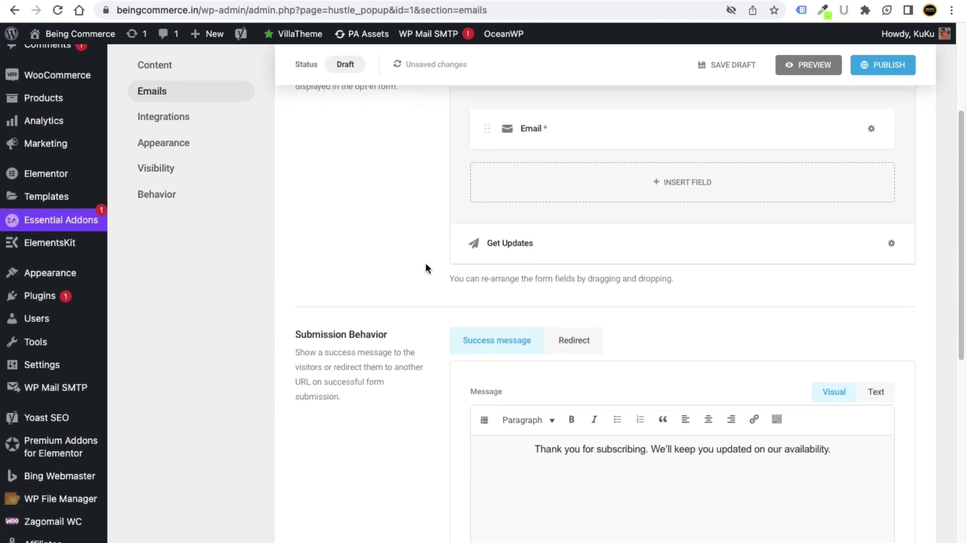
{"action": "scroll", "coordinate": [425, 263], "scroll_direction": "down", "scroll_amount": 2}
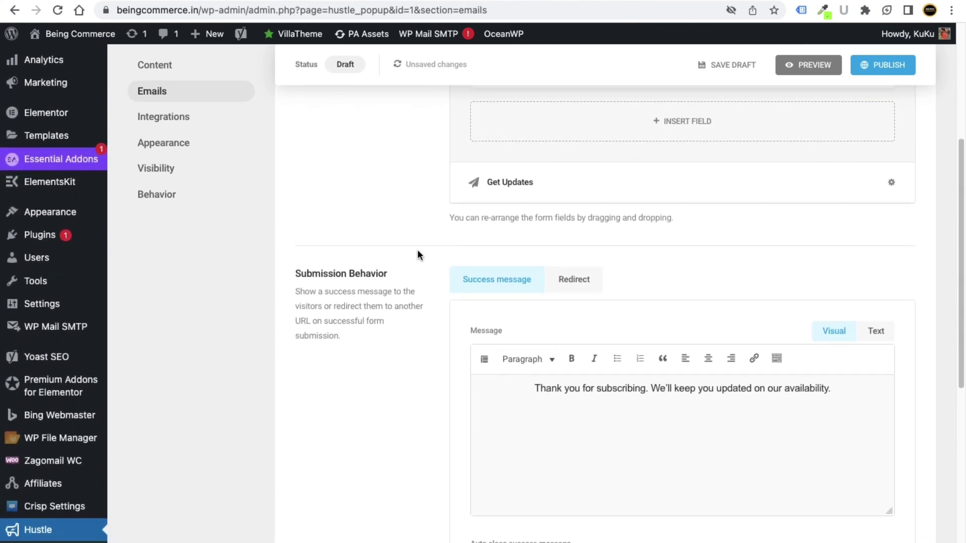
{"action": "scroll", "coordinate": [433, 229], "scroll_direction": "down", "scroll_amount": 2}
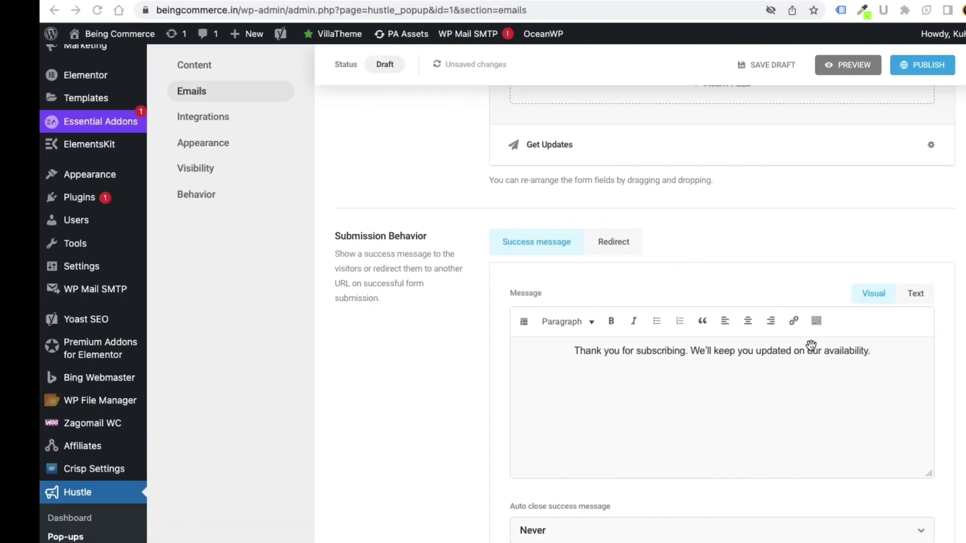
Step: Change the success message to read "Thank you for subscribing. We'll keep you updated on SEO."
{"action": "scroll", "coordinate": [515, 362], "scroll_direction": "down", "scroll_amount": 2}
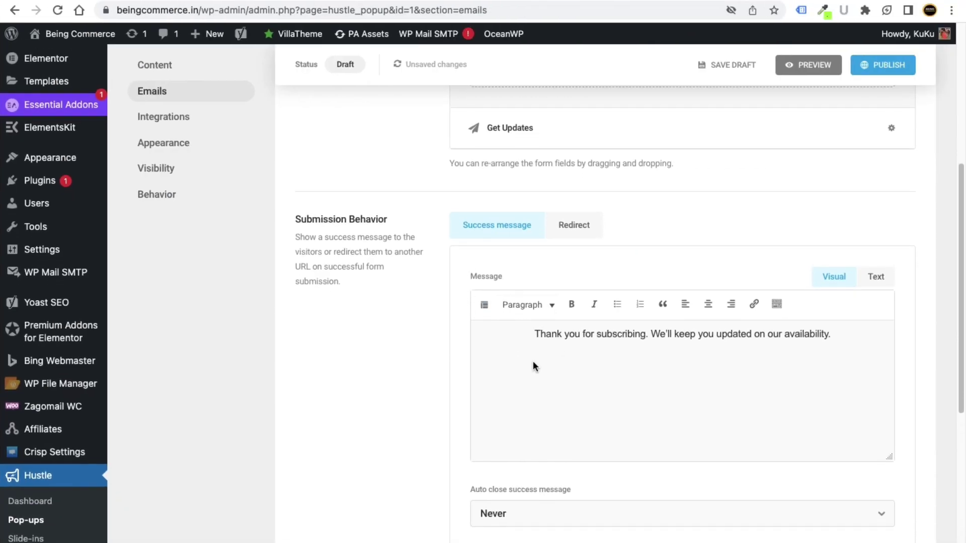
{"action": "left_click", "coordinate": [536, 319]}
{"action": "left_click", "coordinate": [538, 301]}
{"action": "scroll", "coordinate": [604, 300], "scroll_direction": "down", "scroll_amount": 1}
{"action": "left_click", "coordinate": [649, 300]}
{"action": "left_click_drag", "start_coordinate": [850, 300], "coordinate": [533, 306]}
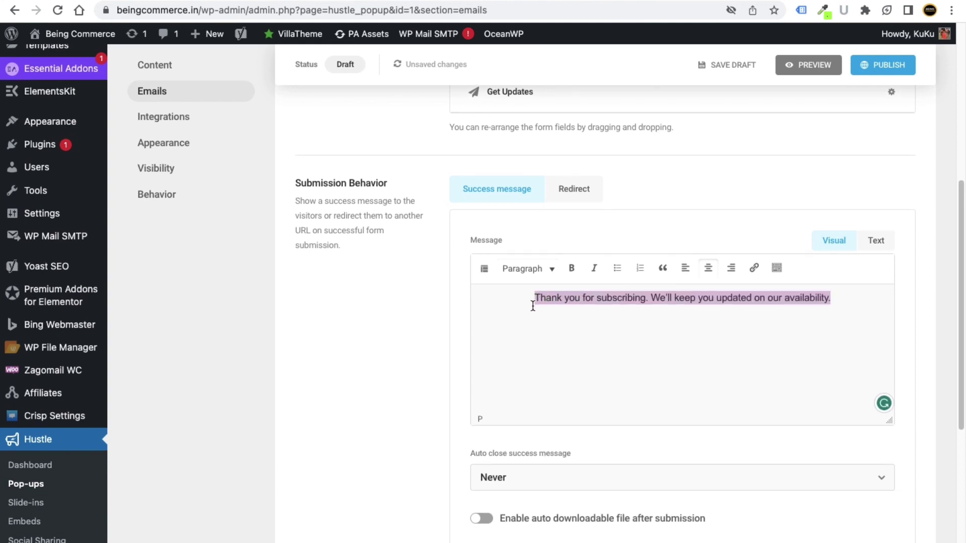
{"action": "left_click", "coordinate": [531, 309]}
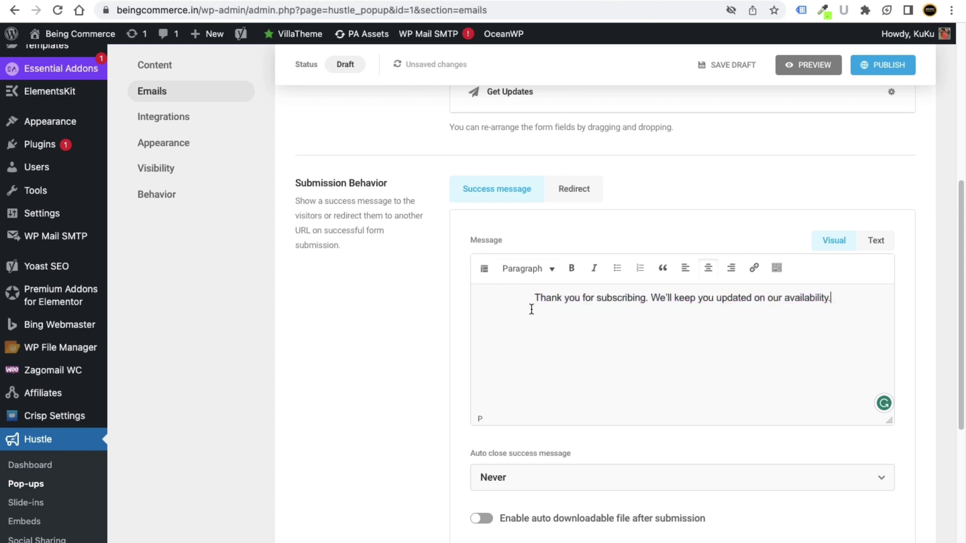
{"action": "double_click", "coordinate": [798, 301]}
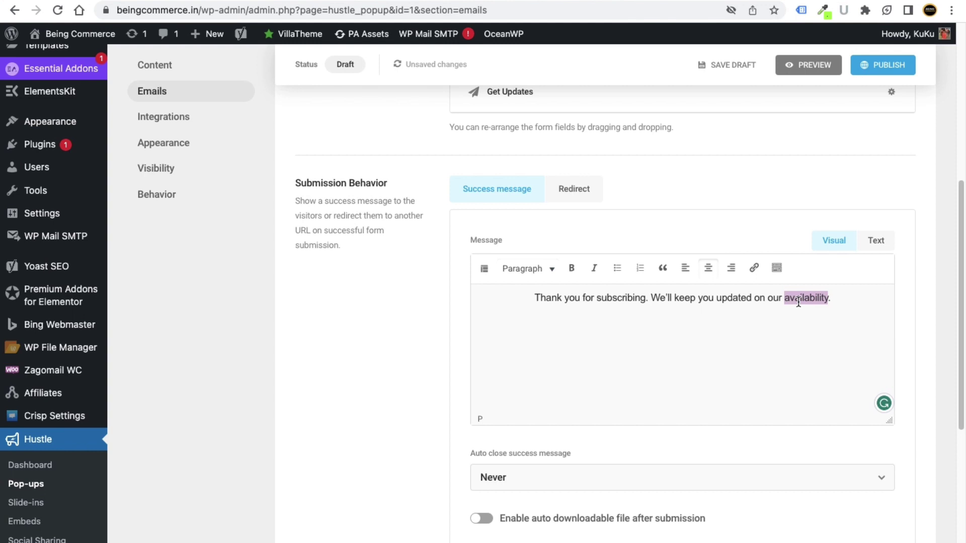
{"action": "key", "text": "BackSpace"}
{"action": "key", "text": "BackSpace"}
{"action": "key", "text": "BackSpace"}
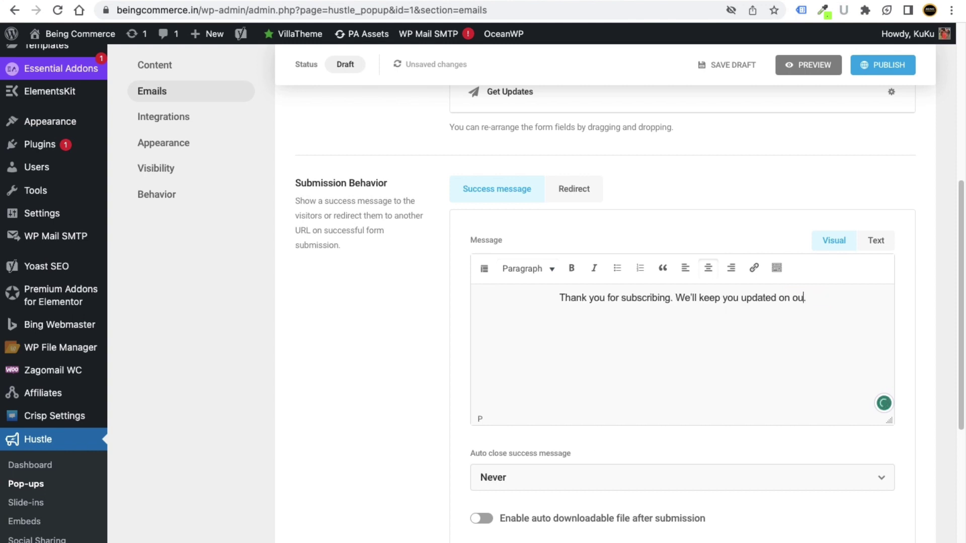
{"action": "key", "text": "BackSpace"}
{"action": "key", "text": "BackSpace"}
{"action": "type", "text": "SEO."}
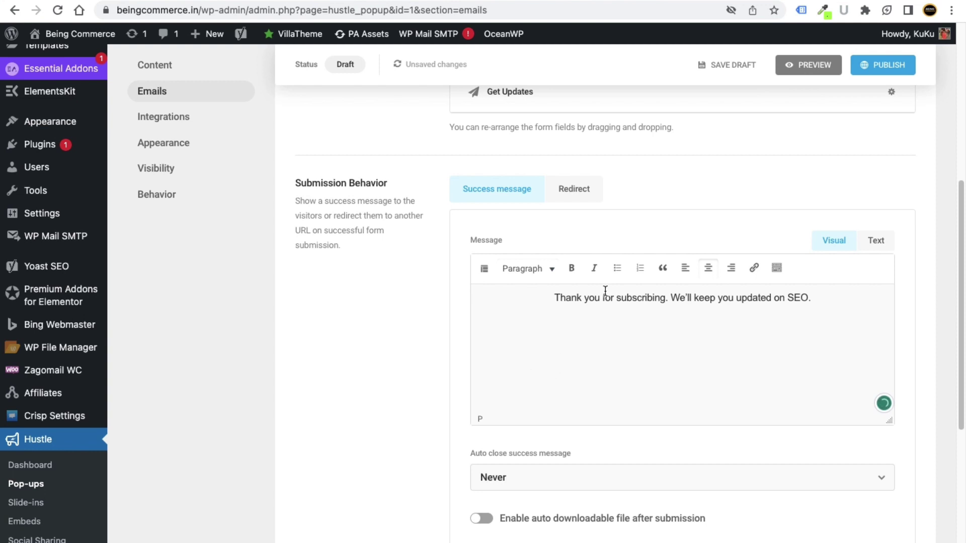
Step: Switch the Submission Behavior from the success message to Redirect
{"action": "left_click", "coordinate": [573, 189]}
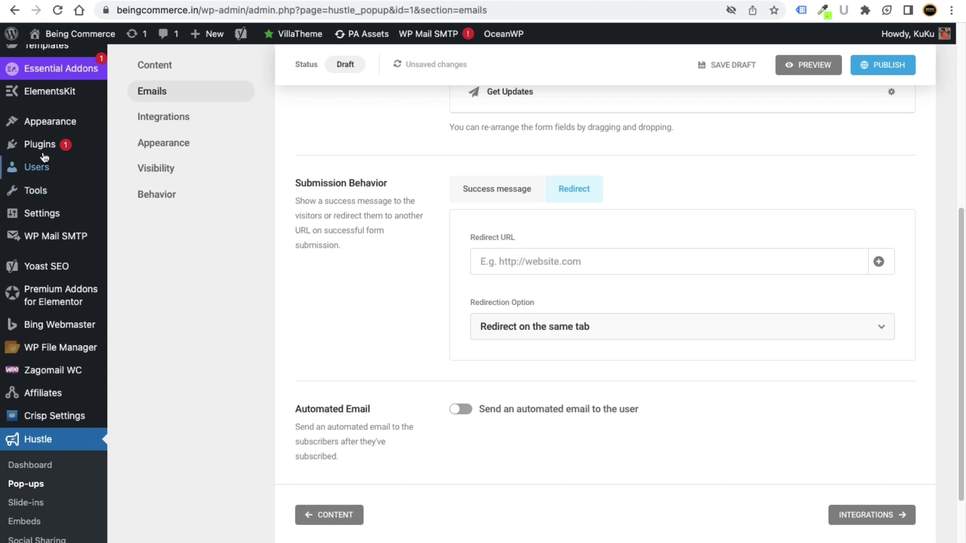
{"action": "mouse_move", "coordinate": [41, 145]}
{"action": "scroll", "coordinate": [387, 352], "scroll_direction": "down", "scroll_amount": 3}
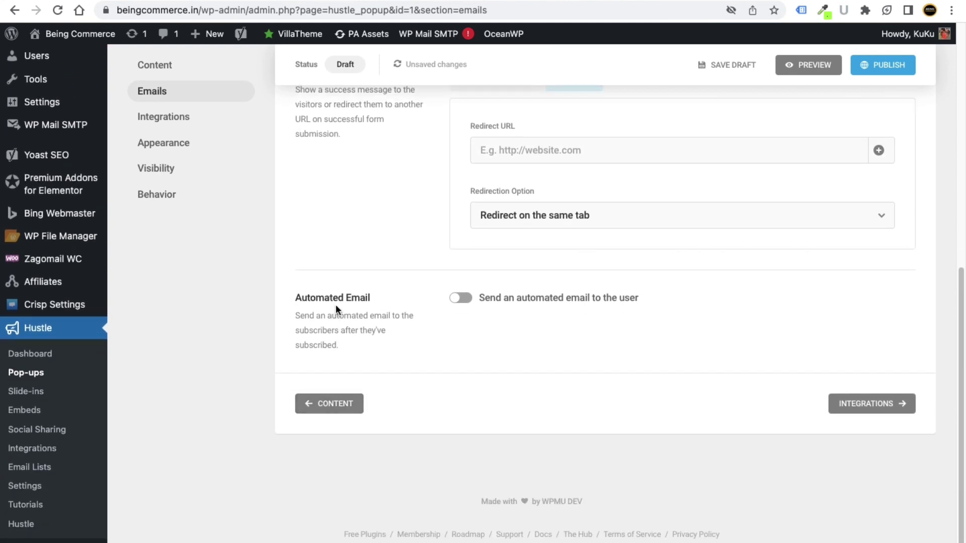
Step: Turn on the automated email to the user and look over its email time, recipient, subject and body fields
{"action": "left_click", "coordinate": [460, 298]}
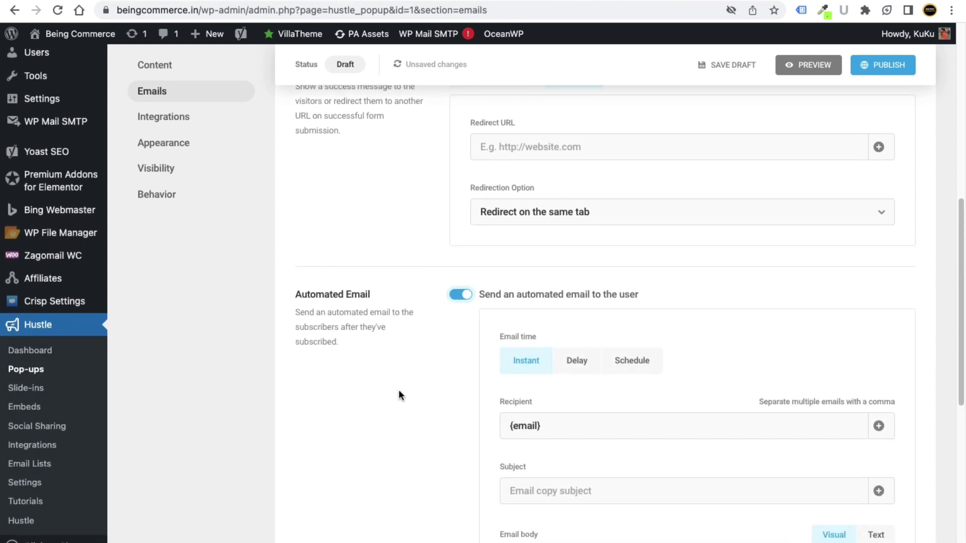
{"action": "scroll", "coordinate": [401, 389], "scroll_direction": "down", "scroll_amount": 1}
{"action": "scroll", "coordinate": [503, 274], "scroll_direction": "down", "scroll_amount": 3}
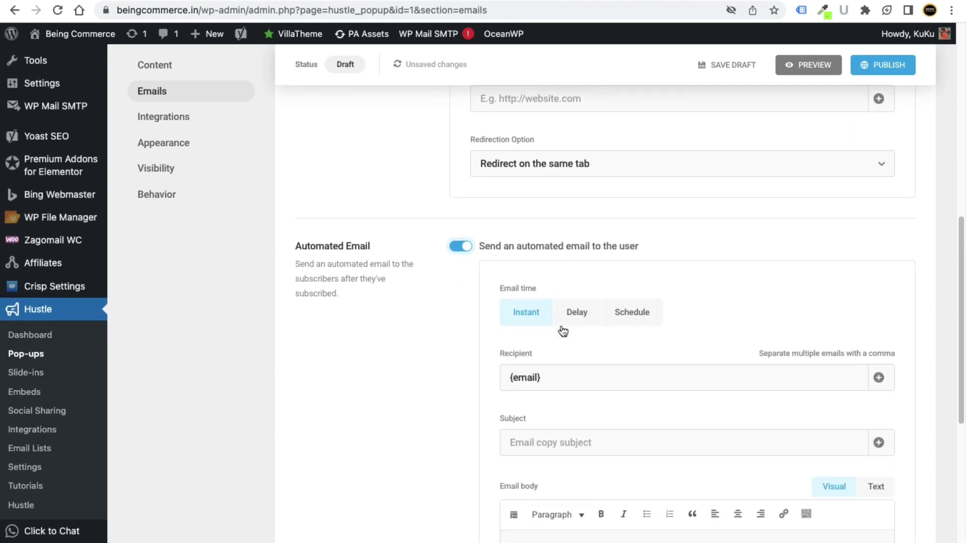
{"action": "scroll", "coordinate": [611, 312], "scroll_direction": "down", "scroll_amount": 1}
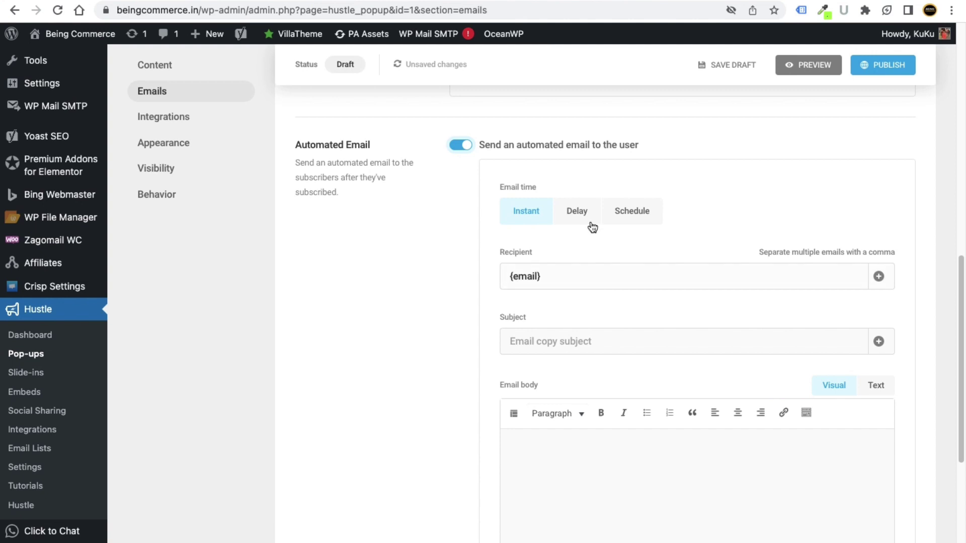
{"action": "scroll", "coordinate": [539, 171], "scroll_direction": "down", "scroll_amount": 1}
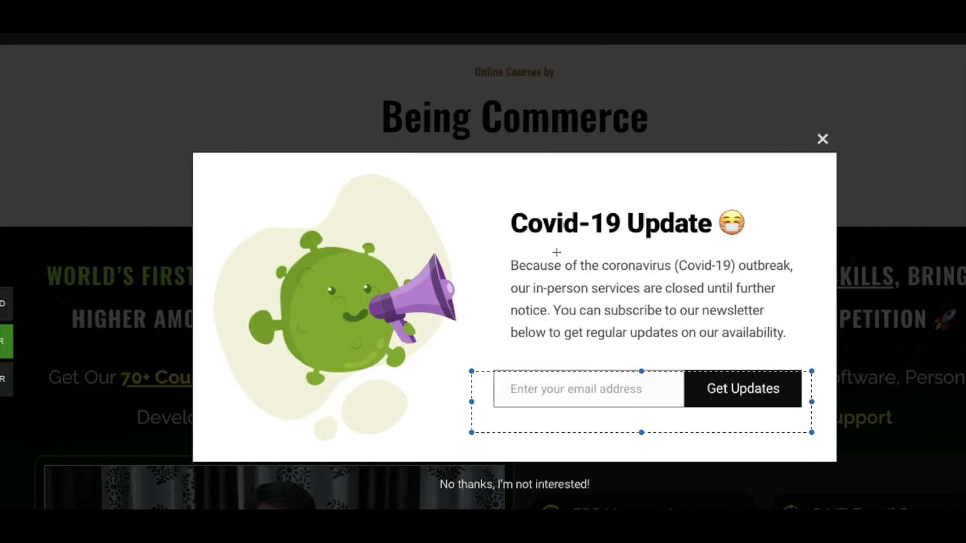
{"action": "double_click", "coordinate": [569, 222]}
{"action": "left_click_drag", "start_coordinate": [569, 222], "coordinate": [701, 222]}
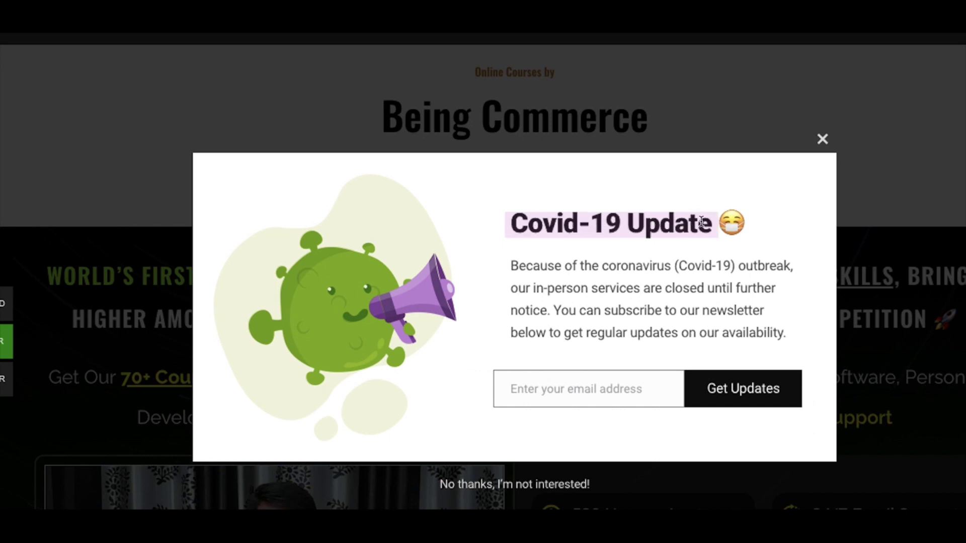
{"action": "mouse_move", "coordinate": [790, 337]}
{"action": "left_mouse_down"}
{"action": "mouse_move", "coordinate": [513, 250]}
{"action": "mouse_move", "coordinate": [561, 278]}
{"action": "mouse_move", "coordinate": [759, 349]}
{"action": "mouse_move", "coordinate": [799, 350]}
{"action": "left_mouse_up"}
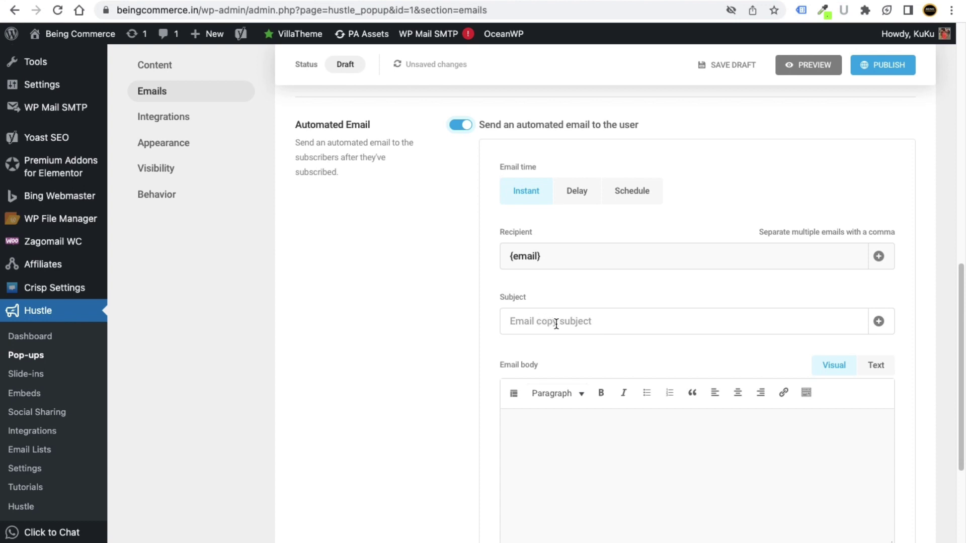
Step: Review the automated email fields and the Delay and Schedule email time options, returning the email time to Instant
{"action": "scroll", "coordinate": [567, 433], "scroll_direction": "down", "scroll_amount": 1}
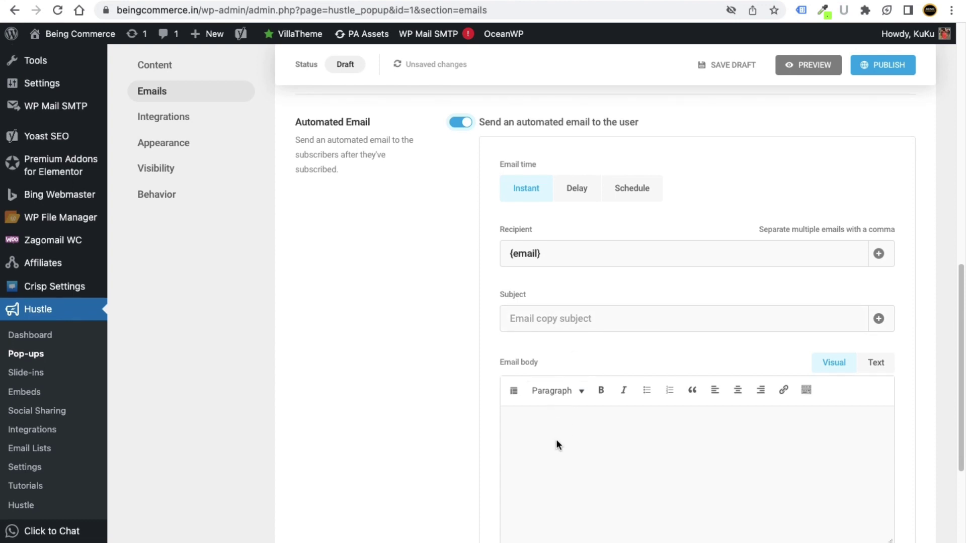
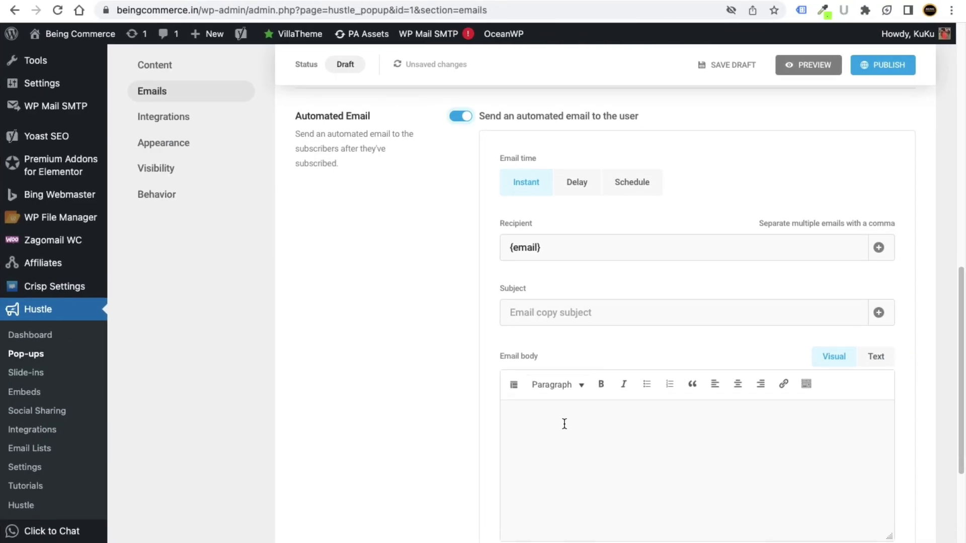
{"action": "scroll", "coordinate": [604, 417], "scroll_direction": "down", "scroll_amount": 2}
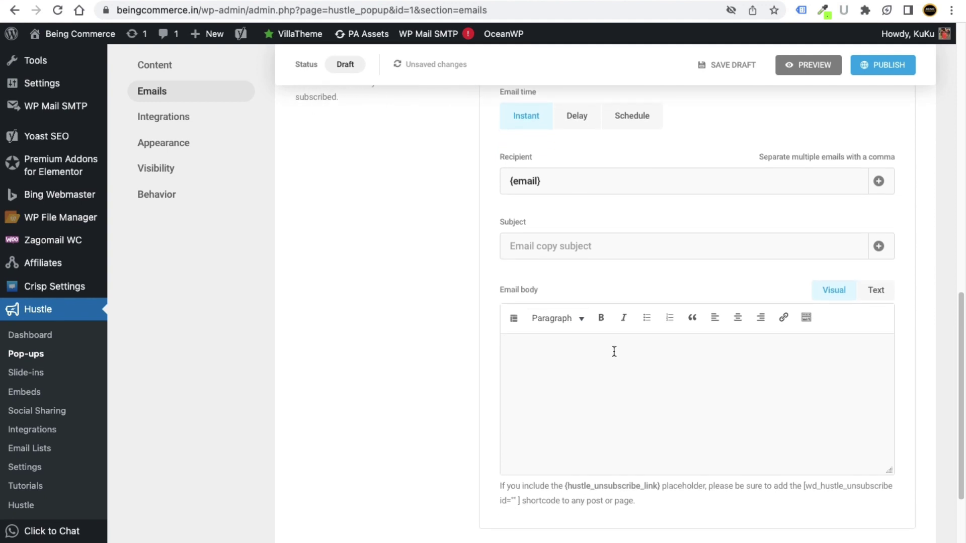
{"action": "scroll", "coordinate": [638, 368], "scroll_direction": "down", "scroll_amount": 1}
{"action": "scroll", "coordinate": [439, 348], "scroll_direction": "up", "scroll_amount": 6}
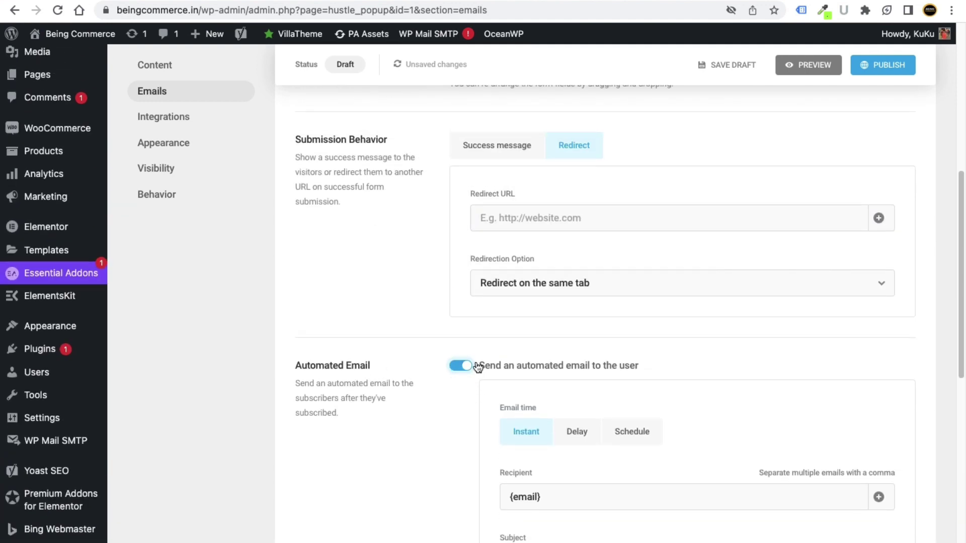
{"action": "scroll", "coordinate": [551, 414], "scroll_direction": "down", "scroll_amount": 1}
{"action": "left_click", "coordinate": [578, 392]}
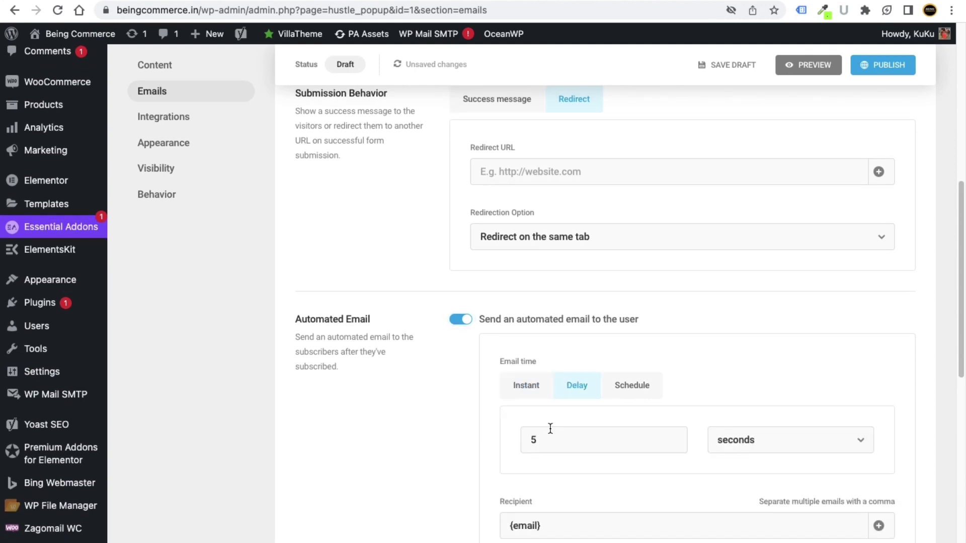
{"action": "left_click", "coordinate": [631, 388]}
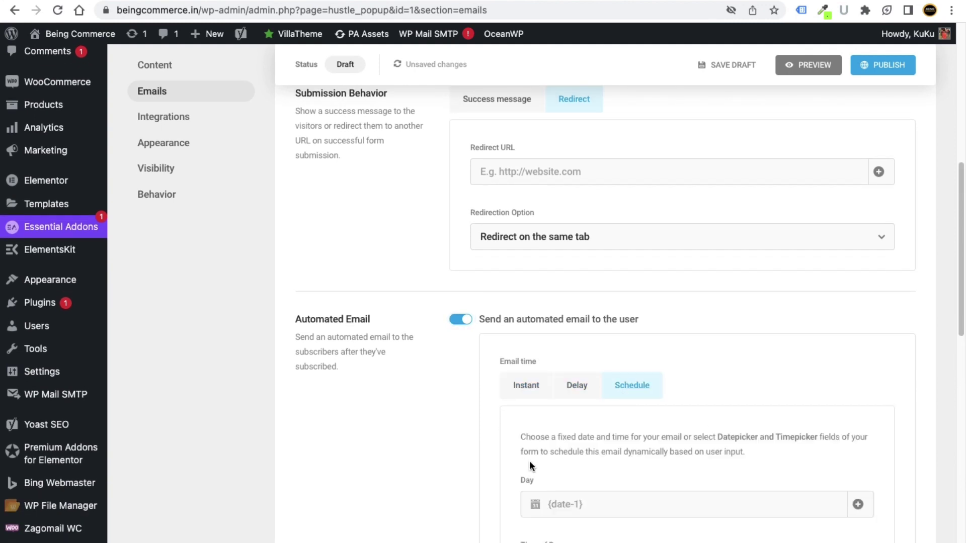
{"action": "scroll", "coordinate": [597, 434], "scroll_direction": "down", "scroll_amount": 2}
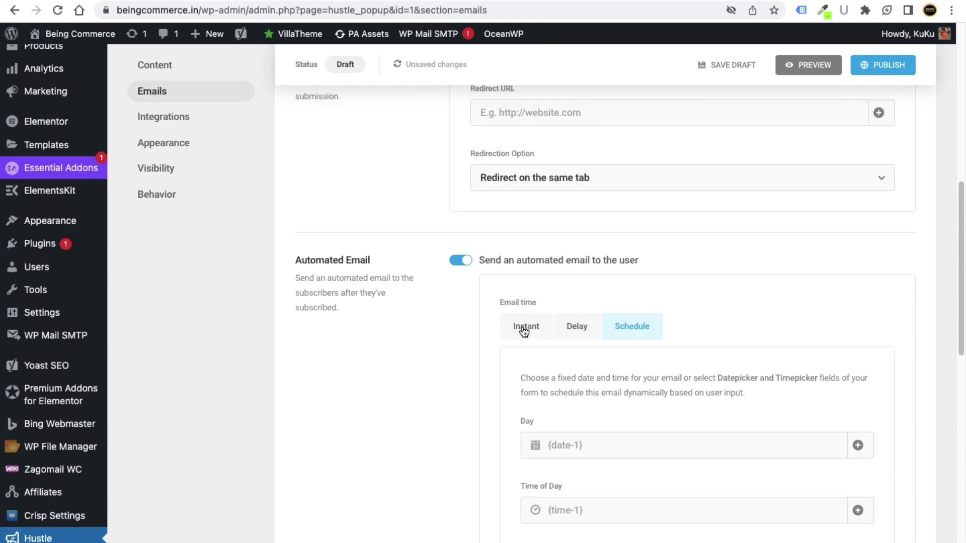
{"action": "left_click", "coordinate": [524, 327]}
{"action": "scroll", "coordinate": [382, 322], "scroll_direction": "down", "scroll_amount": 2}
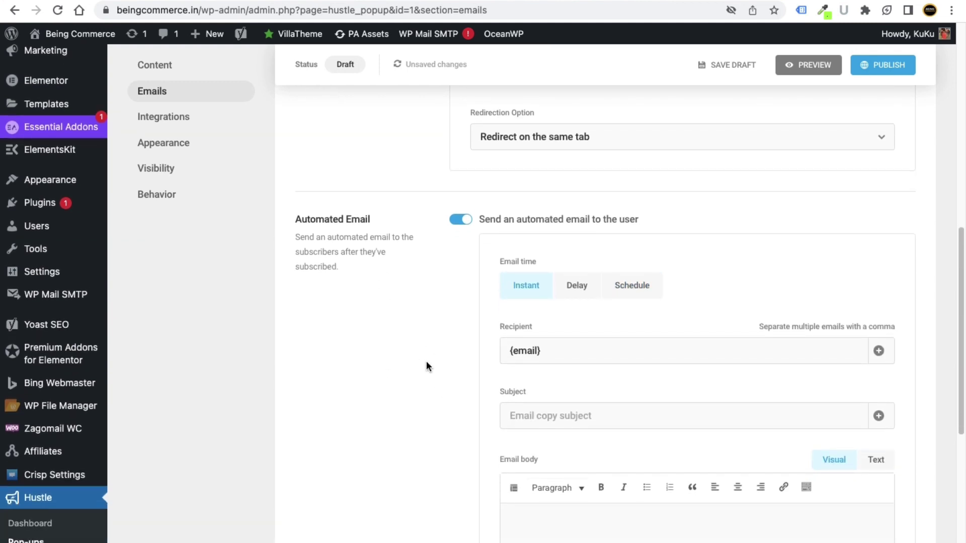
Step: Open the pop-up's Integrations settings and look through the active apps, connected apps and Integrations Behavior
{"action": "scroll", "coordinate": [449, 376], "scroll_direction": "down", "scroll_amount": 7}
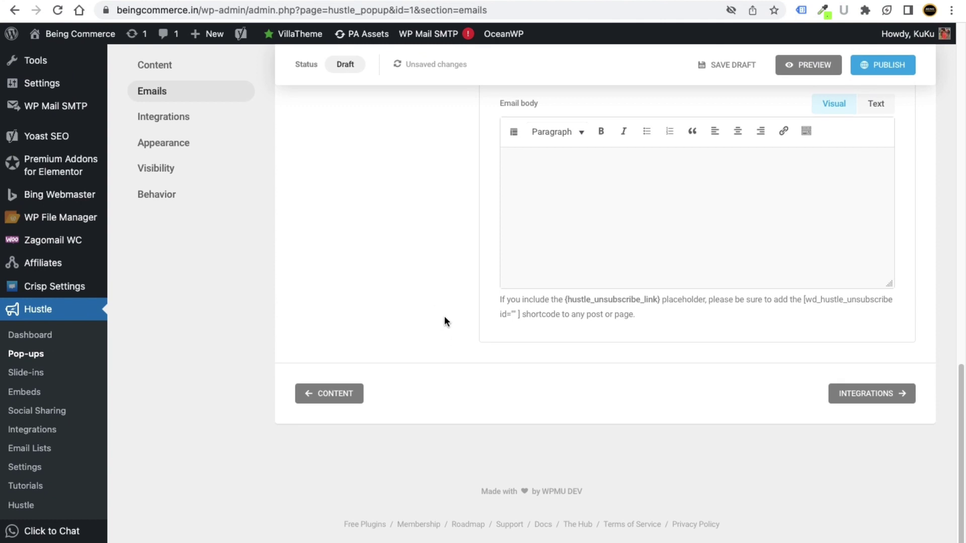
{"action": "left_click", "coordinate": [866, 396]}
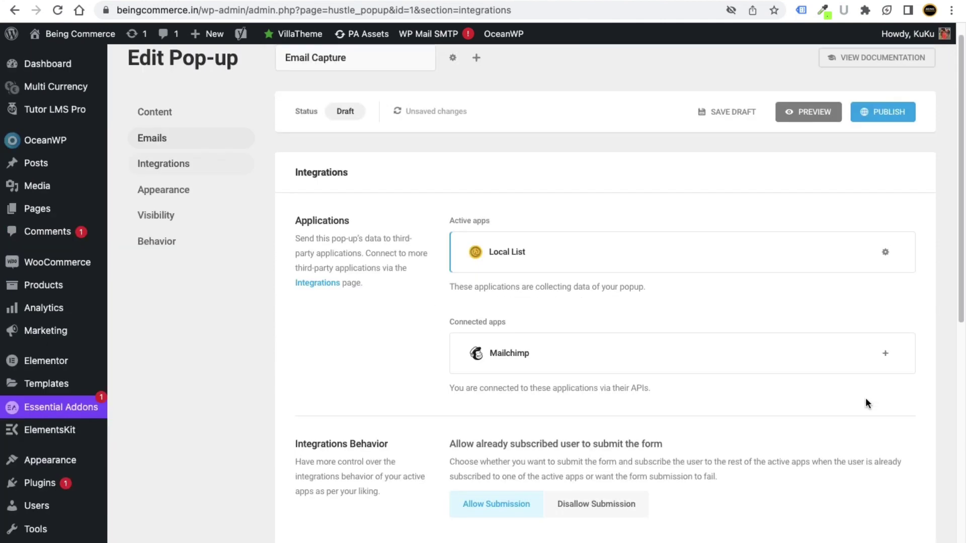
{"action": "scroll", "coordinate": [406, 262], "scroll_direction": "down", "scroll_amount": 3}
{"action": "scroll", "coordinate": [429, 313], "scroll_direction": "up", "scroll_amount": 4}
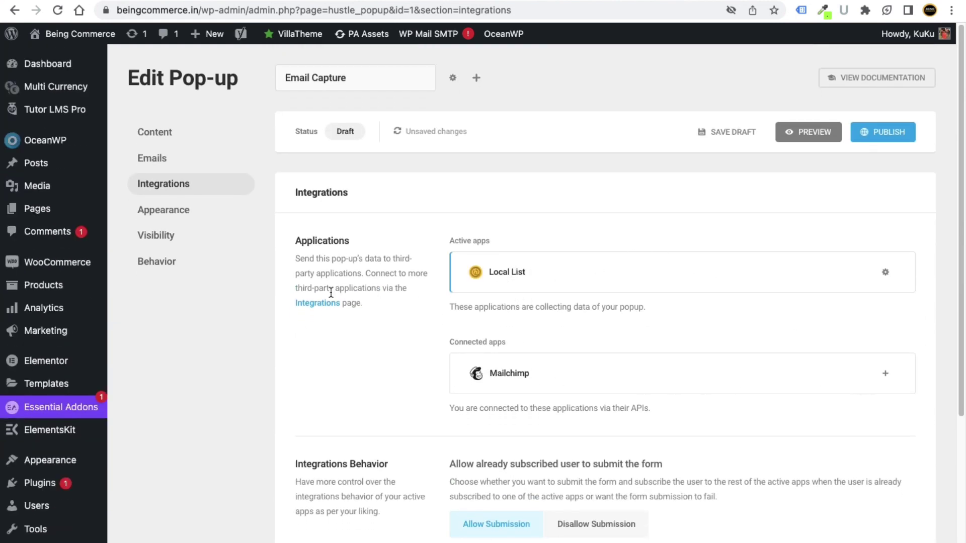
{"action": "scroll", "coordinate": [625, 401], "scroll_direction": "down", "scroll_amount": 5}
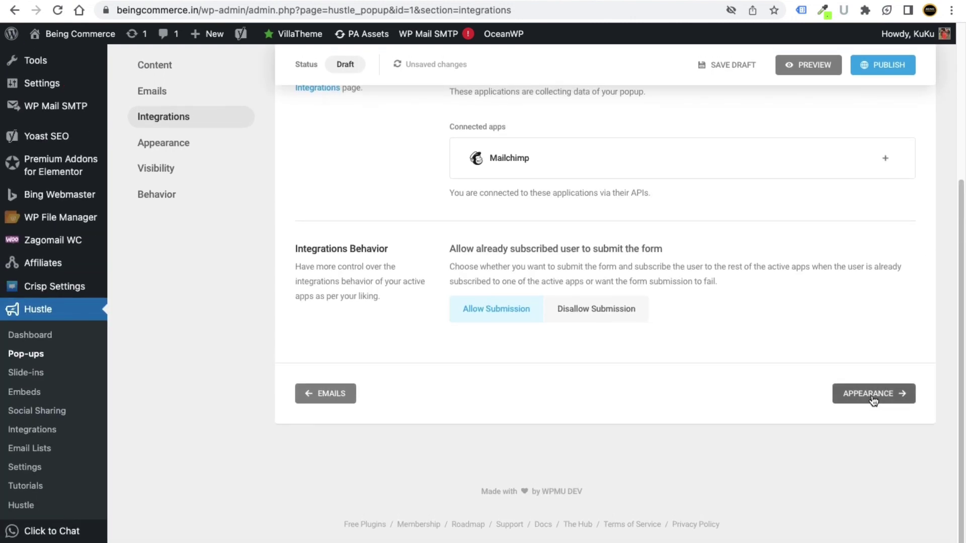
Step: Open the Appearance settings, check the mobile options and return to the desktop layout choices
{"action": "left_click", "coordinate": [865, 396]}
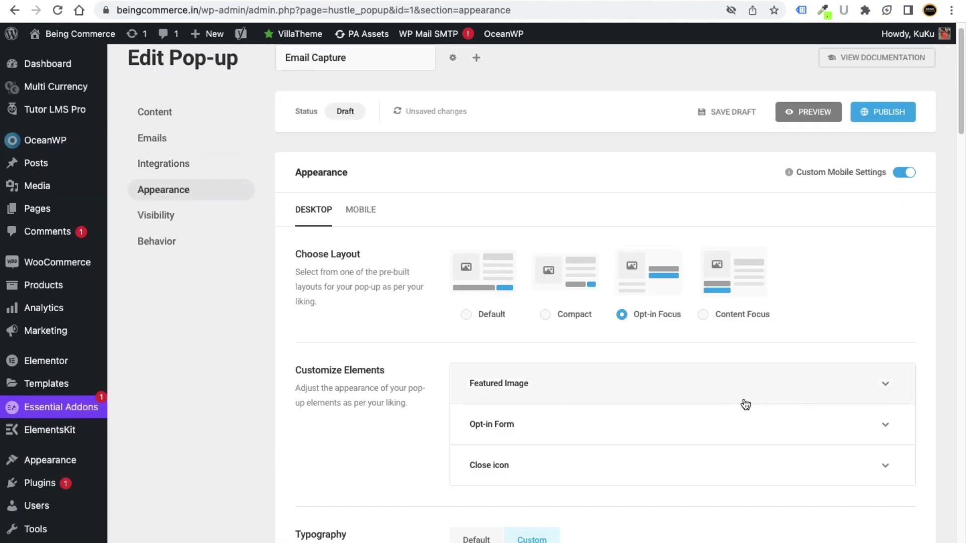
{"action": "scroll", "coordinate": [745, 404], "scroll_direction": "down", "scroll_amount": 1}
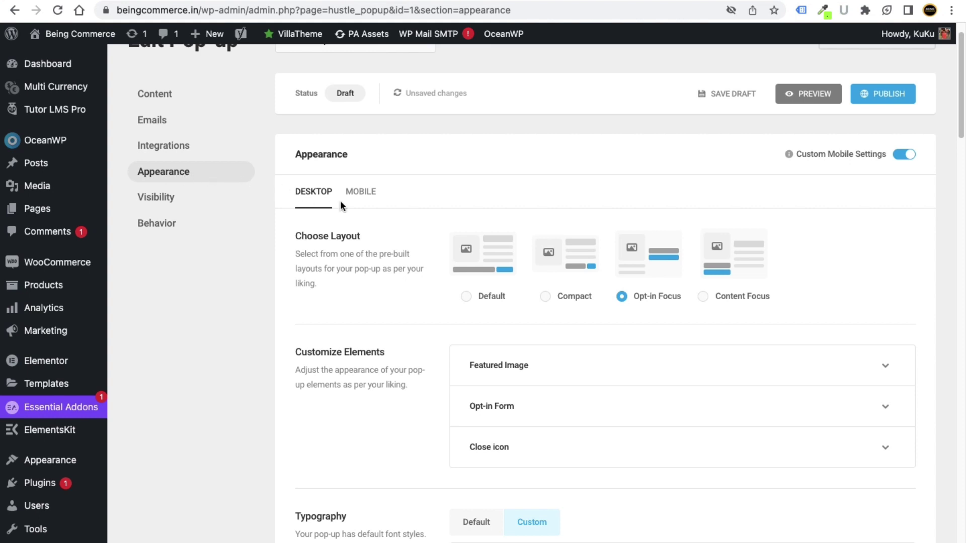
{"action": "left_click", "coordinate": [355, 199]}
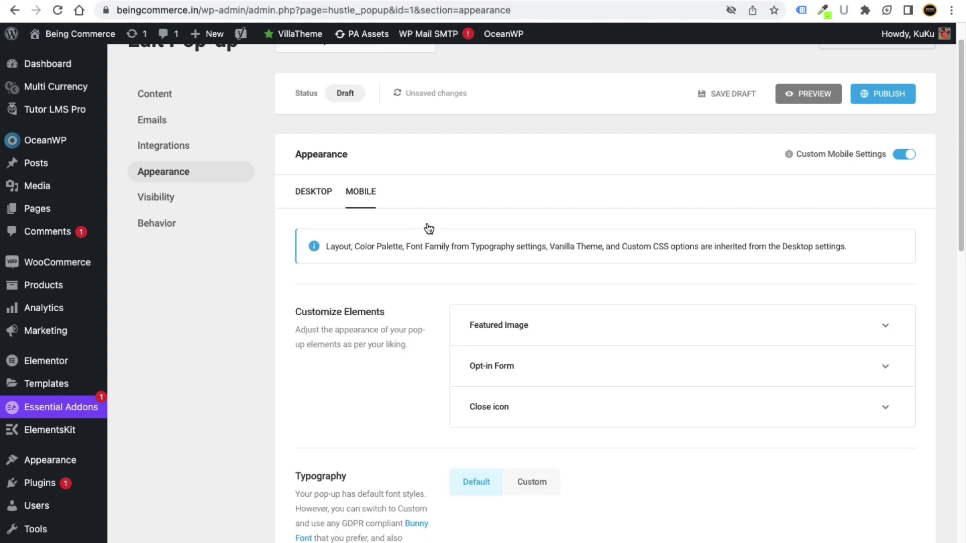
{"action": "left_click", "coordinate": [309, 194]}
{"action": "scroll", "coordinate": [482, 318], "scroll_direction": "down", "scroll_amount": 1}
{"action": "scroll", "coordinate": [473, 310], "scroll_direction": "down", "scroll_amount": 1}
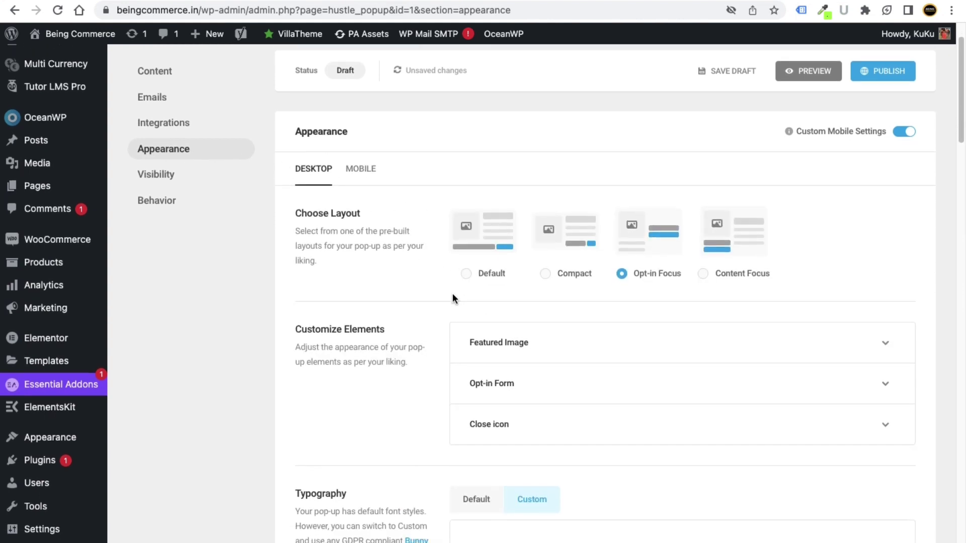
{"action": "scroll", "coordinate": [579, 282], "scroll_direction": "down", "scroll_amount": 1}
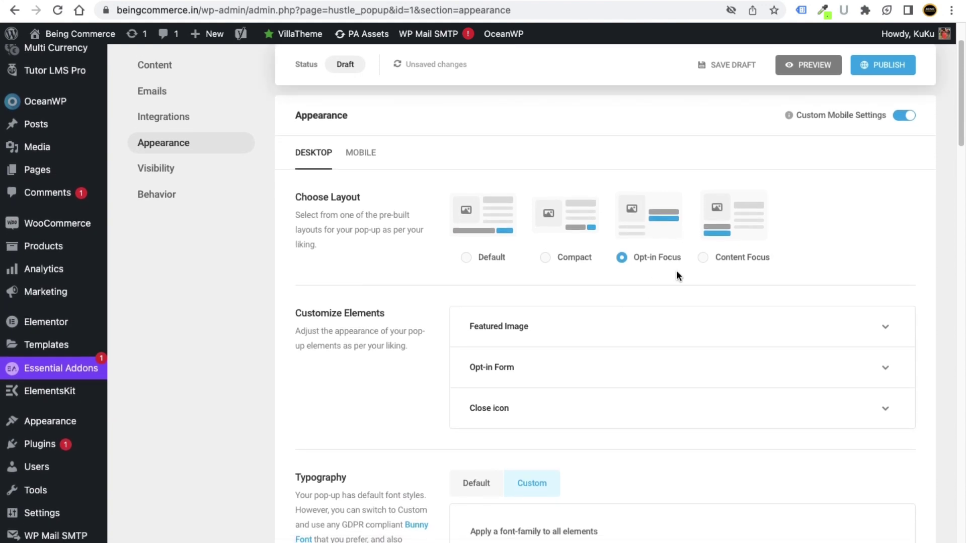
Step: Set the desktop layout to Content Focus and preview the pop-up, closing the preview when done
{"action": "left_click", "coordinate": [704, 261]}
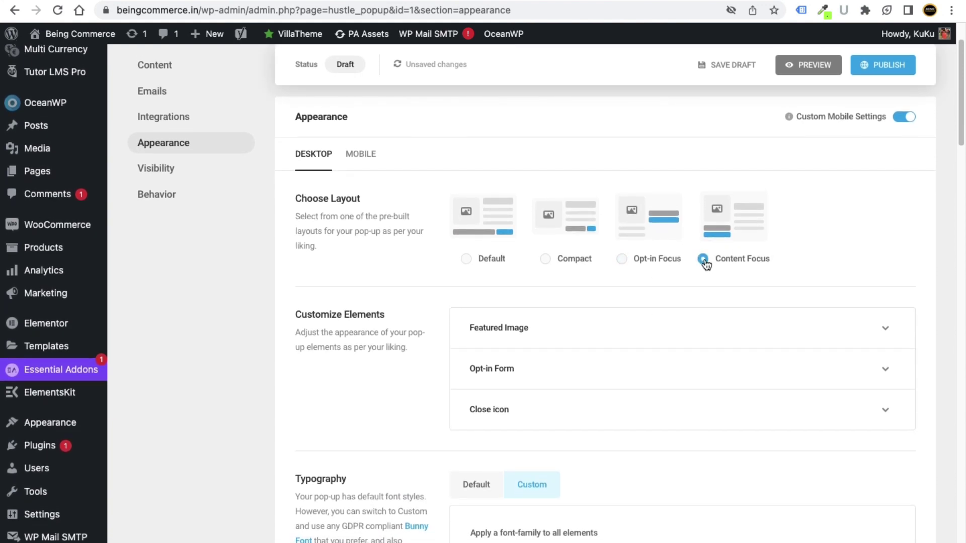
{"action": "left_click", "coordinate": [786, 68]}
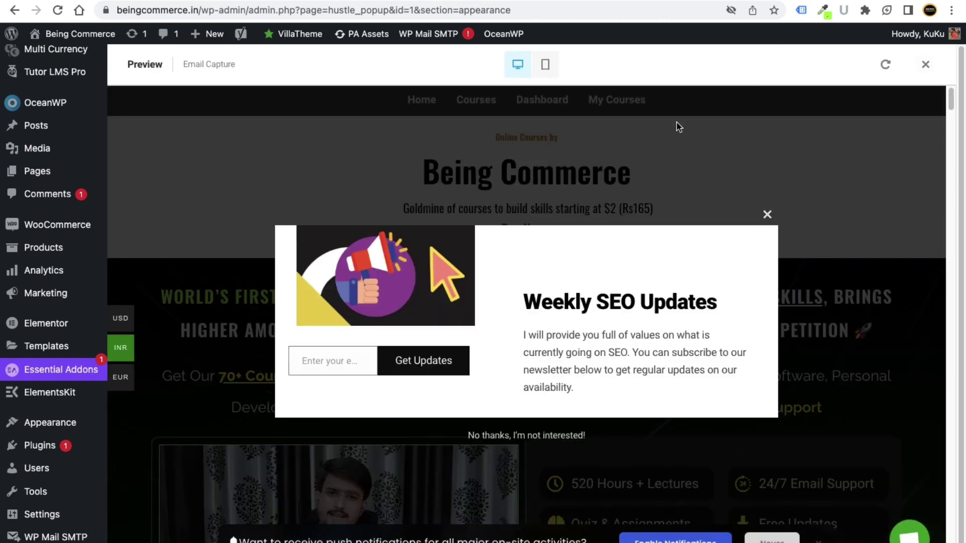
{"action": "left_click", "coordinate": [768, 215]}
{"action": "left_click", "coordinate": [926, 64]}
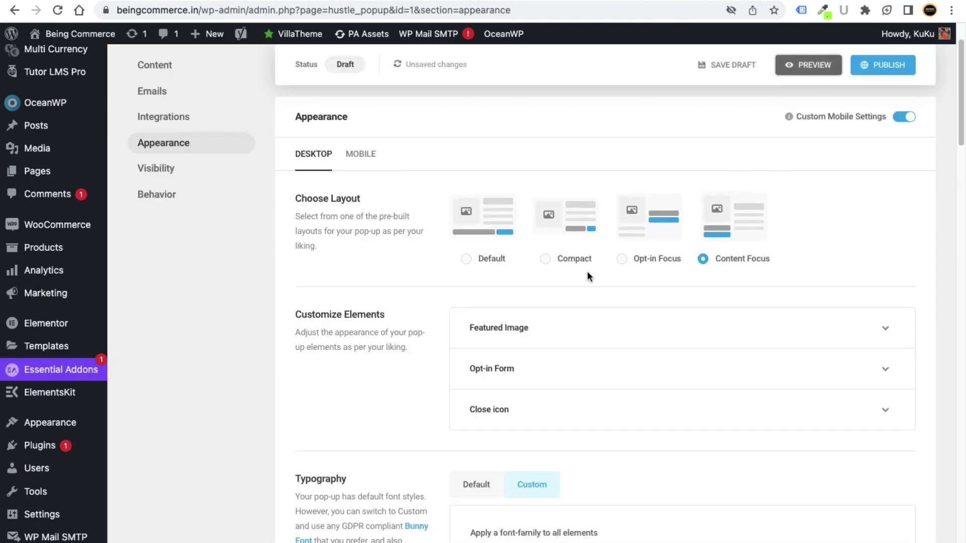
Step: Set the pop-up's desktop layout to Compact
{"action": "scroll", "coordinate": [493, 290], "scroll_direction": "down", "scroll_amount": 1}
{"action": "left_click", "coordinate": [544, 250]}
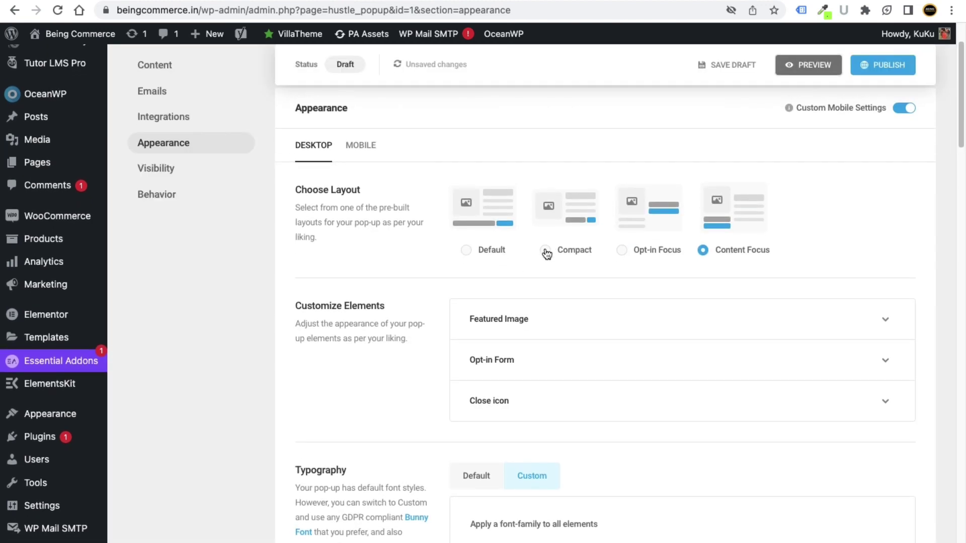
{"action": "scroll", "coordinate": [417, 303], "scroll_direction": "down", "scroll_amount": 2}
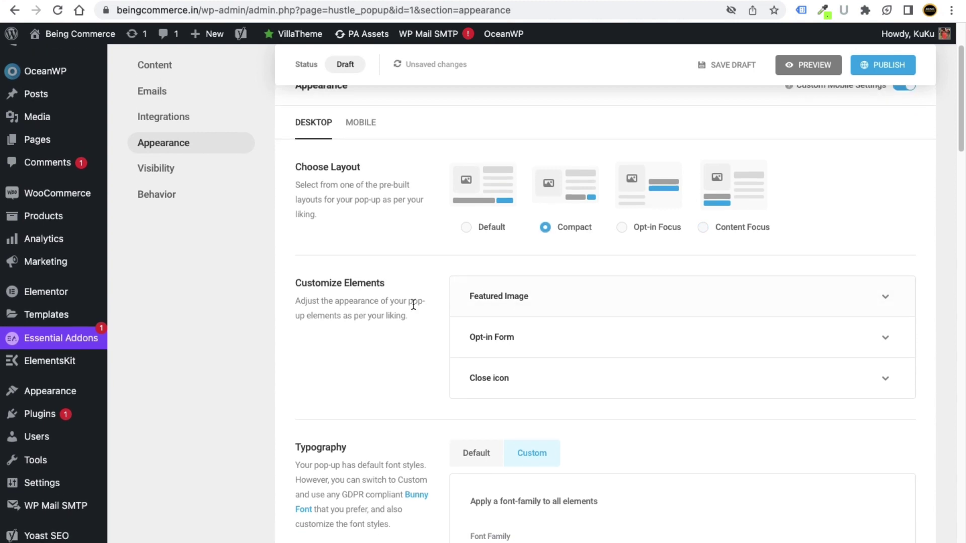
Step: Look through the Featured Image, Opt-in Form and Close icon options under Customize Elements, collapsing each section when done
{"action": "scroll", "coordinate": [356, 285], "scroll_direction": "down", "scroll_amount": 2}
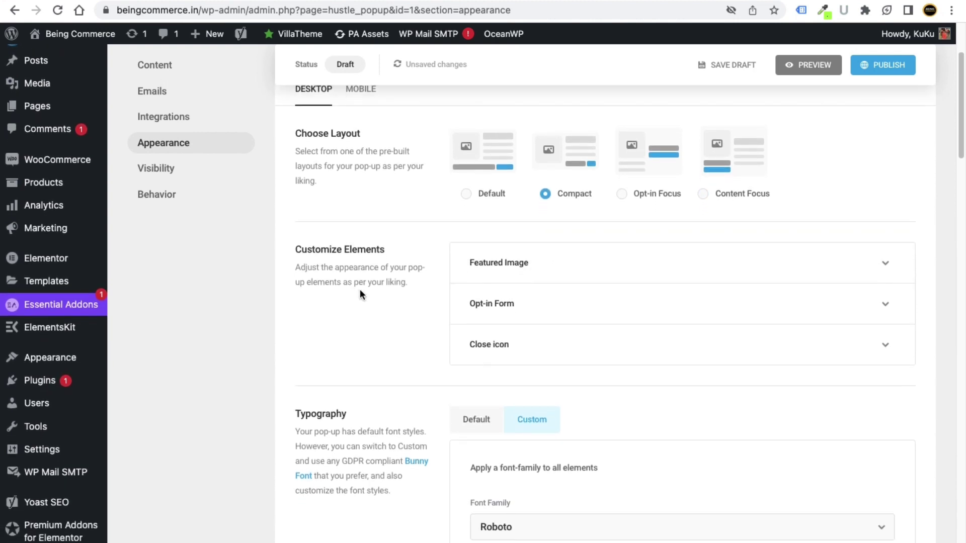
{"action": "scroll", "coordinate": [408, 291], "scroll_direction": "down", "scroll_amount": 1}
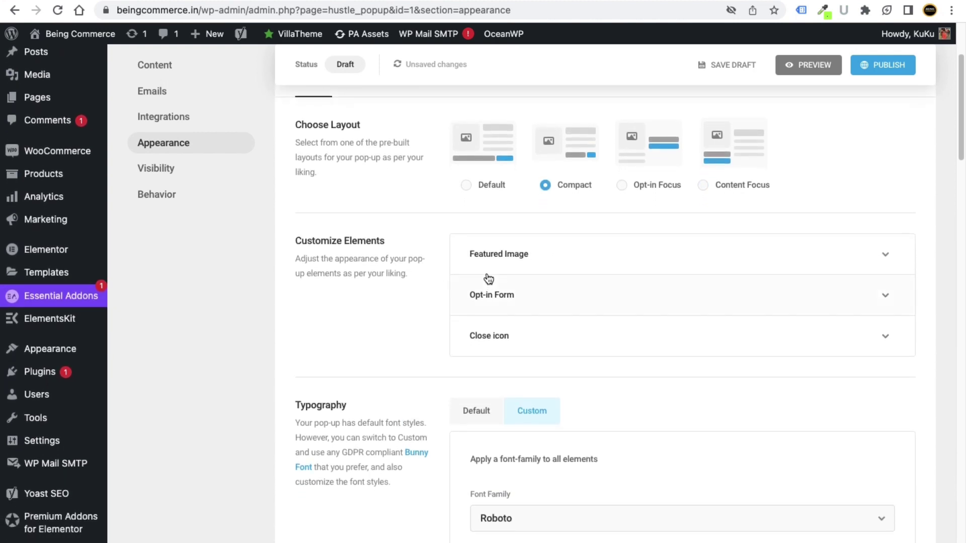
{"action": "left_click", "coordinate": [551, 257]}
{"action": "left_click", "coordinate": [550, 255]}
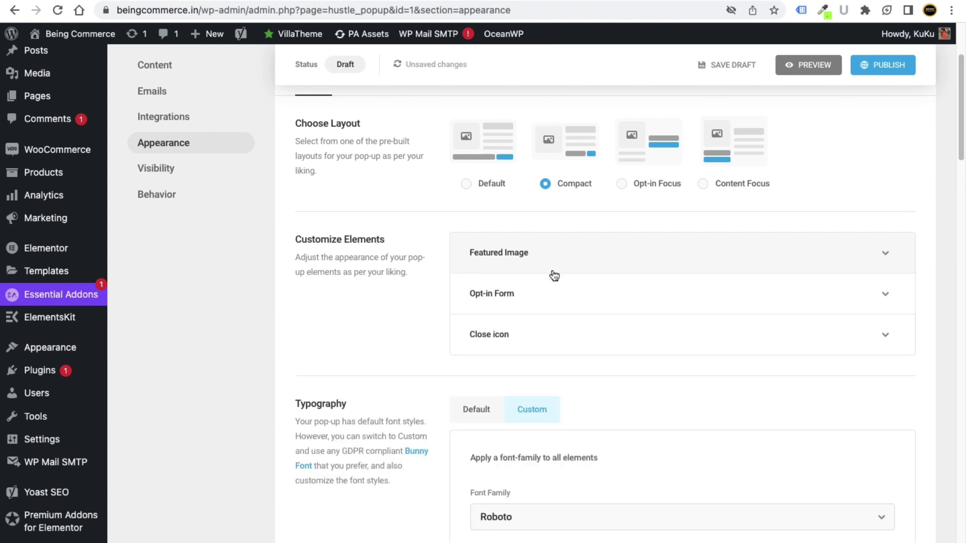
{"action": "scroll", "coordinate": [535, 285], "scroll_direction": "down", "scroll_amount": 1}
{"action": "left_click", "coordinate": [534, 285]}
{"action": "scroll", "coordinate": [551, 316], "scroll_direction": "down", "scroll_amount": 5}
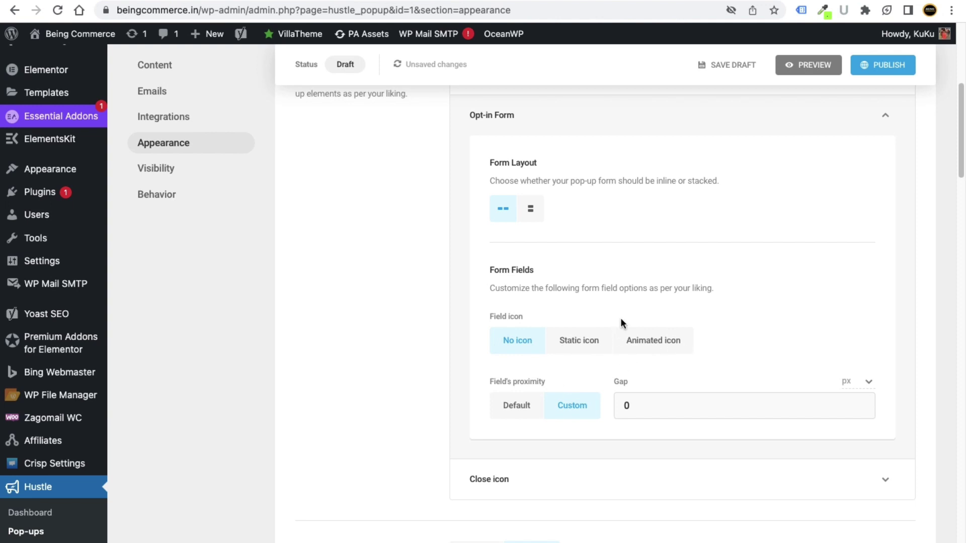
{"action": "scroll", "coordinate": [590, 181], "scroll_direction": "up", "scroll_amount": 1}
{"action": "scroll", "coordinate": [594, 156], "scroll_direction": "up", "scroll_amount": 1}
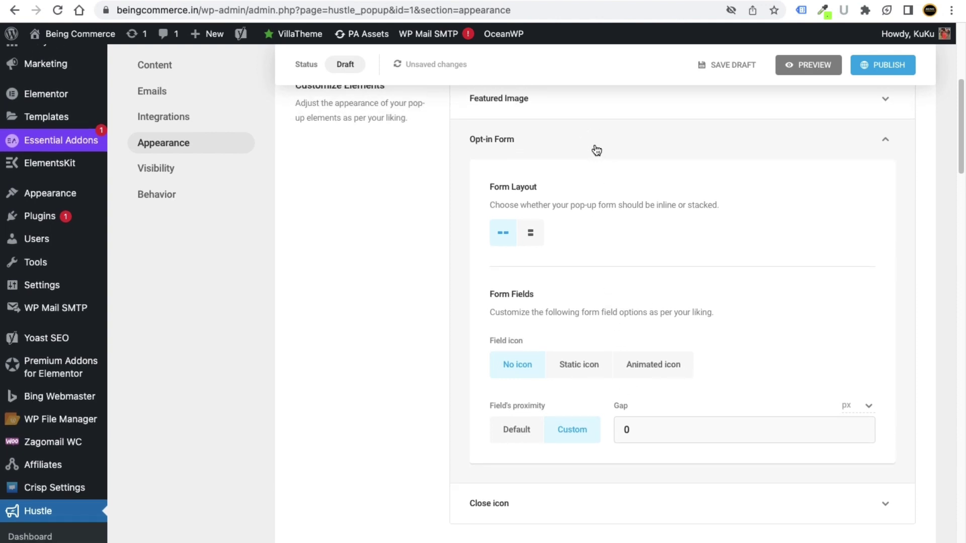
{"action": "left_click", "coordinate": [596, 151]}
{"action": "left_click", "coordinate": [571, 181]}
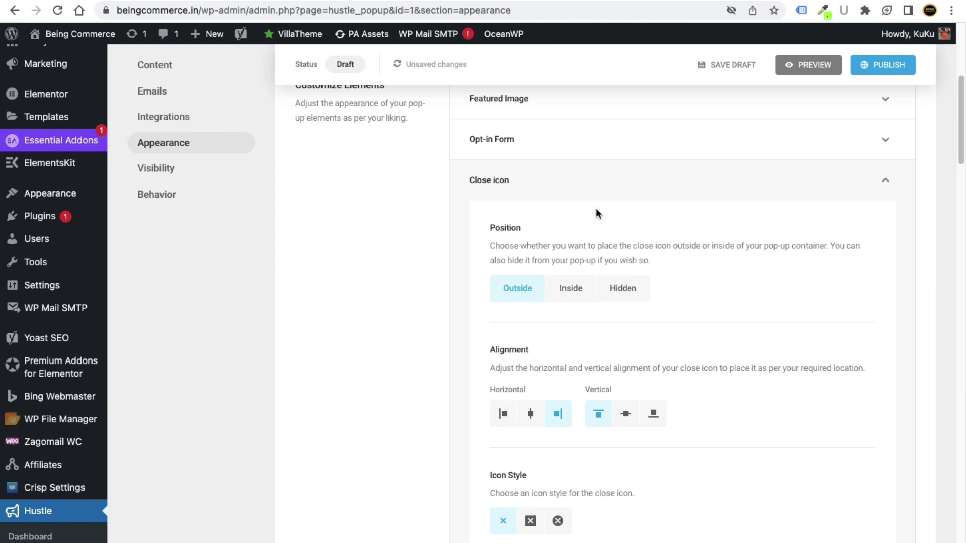
{"action": "left_click", "coordinate": [602, 181]}
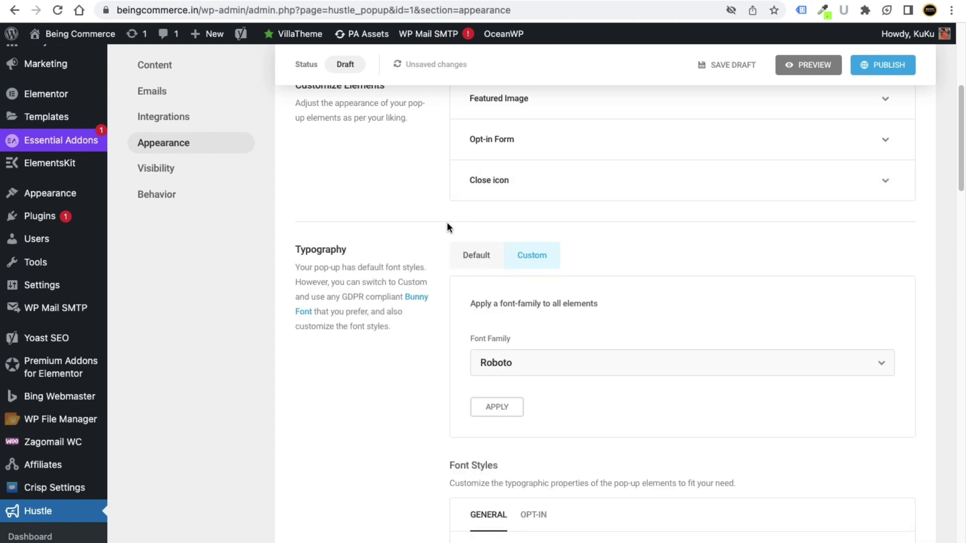
Step: Apply the Poppins font family to all elements in the Typography settings and preview the pop-up
{"action": "scroll", "coordinate": [443, 231], "scroll_direction": "down", "scroll_amount": 1}
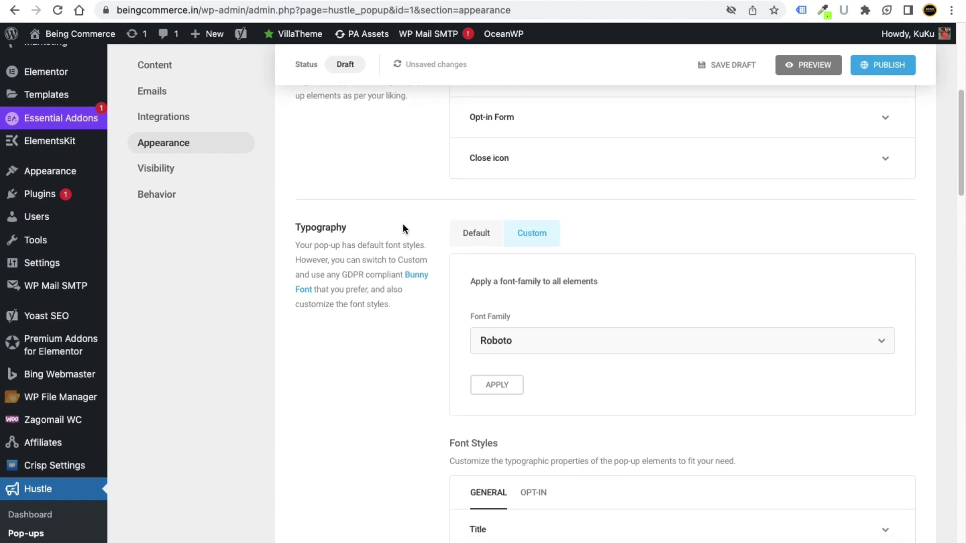
{"action": "scroll", "coordinate": [370, 207], "scroll_direction": "down", "scroll_amount": 2}
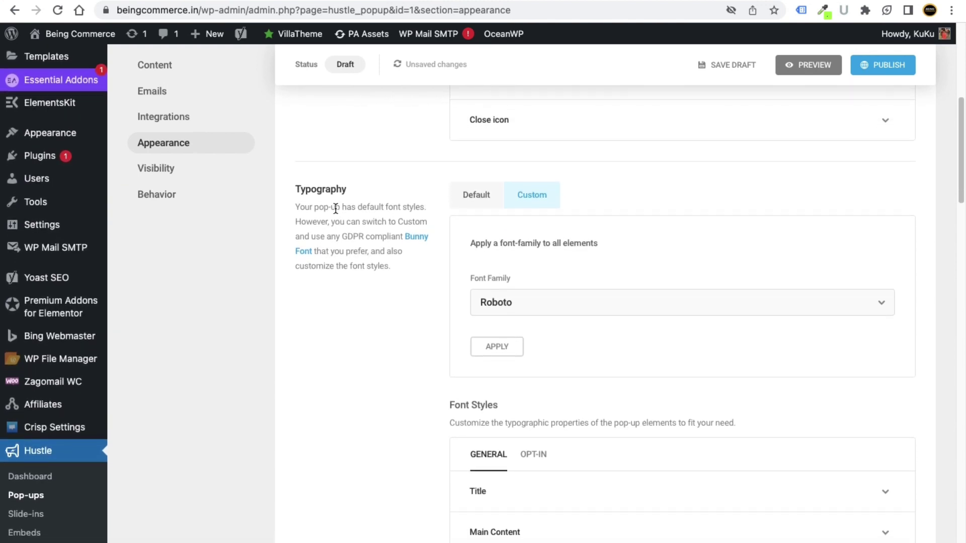
{"action": "scroll", "coordinate": [315, 191], "scroll_direction": "up", "scroll_amount": 1}
{"action": "left_click_drag", "start_coordinate": [306, 186], "coordinate": [328, 185]}
{"action": "left_click", "coordinate": [336, 185]}
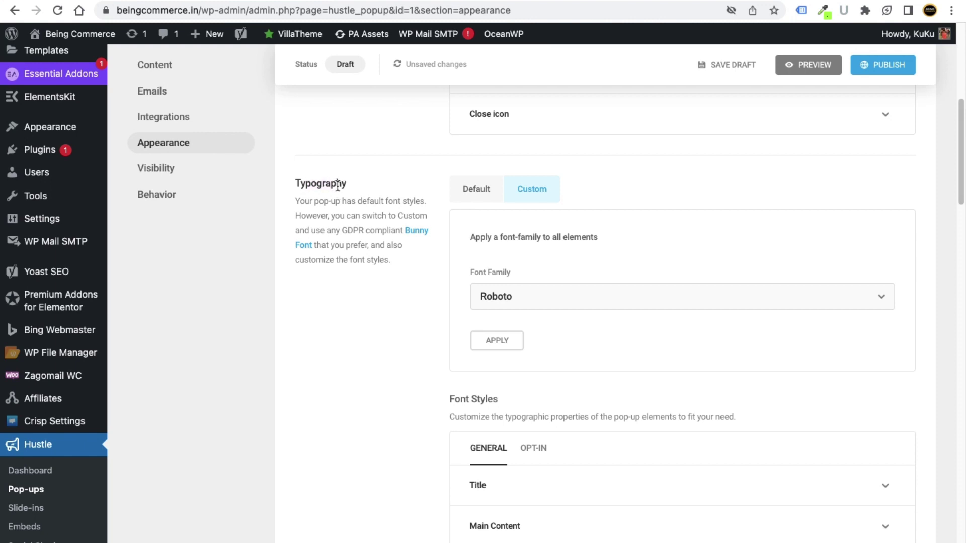
{"action": "scroll", "coordinate": [542, 291], "scroll_direction": "down", "scroll_amount": 1}
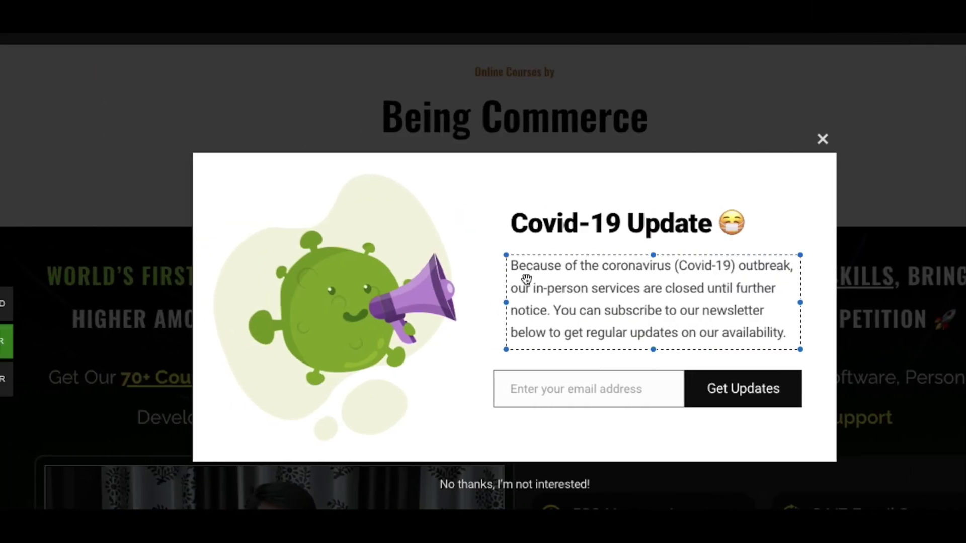
{"action": "left_click", "coordinate": [514, 254]}
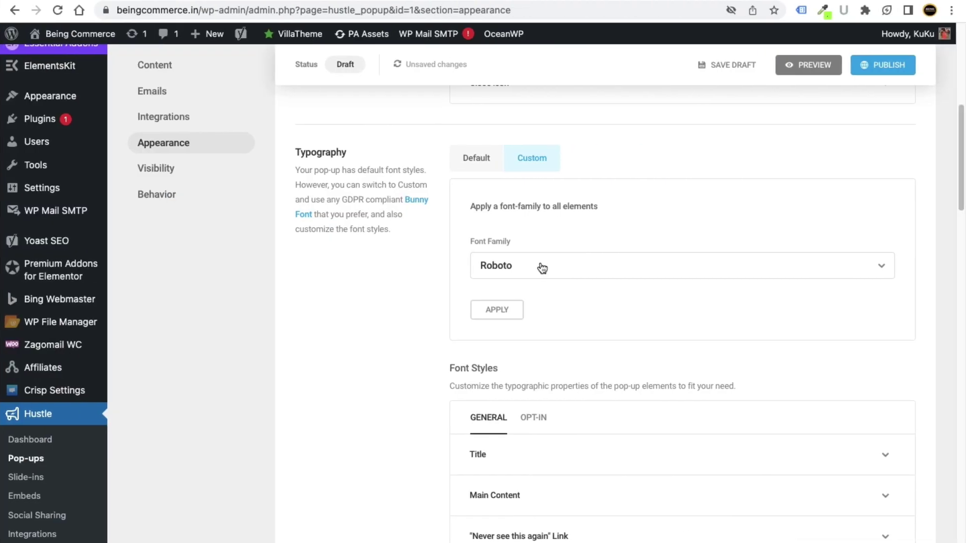
{"action": "left_click", "coordinate": [542, 274]}
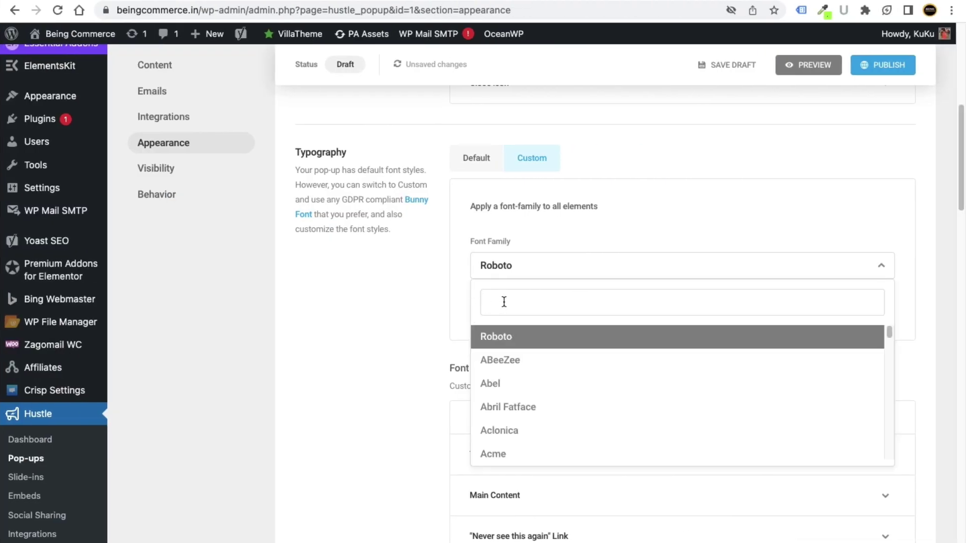
{"action": "type", "text": "pop"}
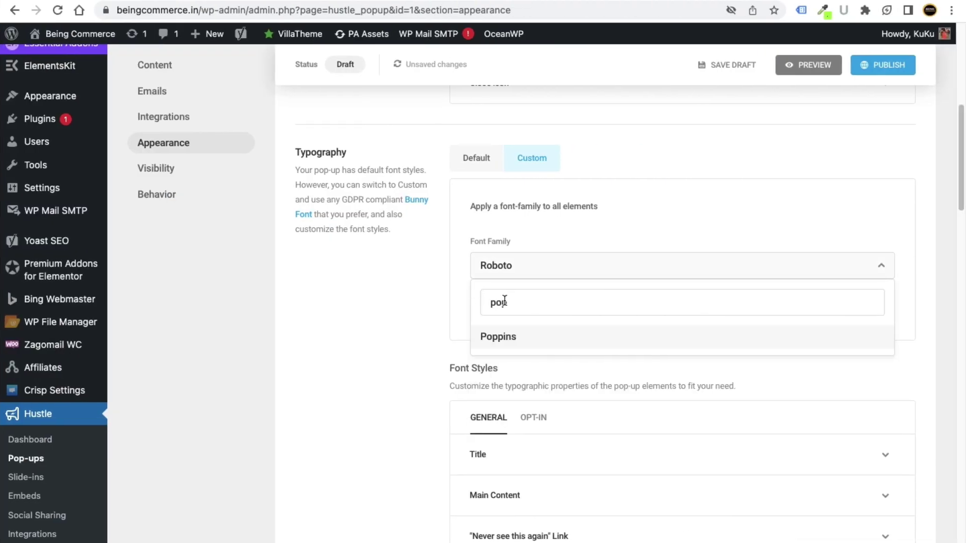
{"action": "left_click", "coordinate": [501, 338]}
{"action": "left_click", "coordinate": [491, 311]}
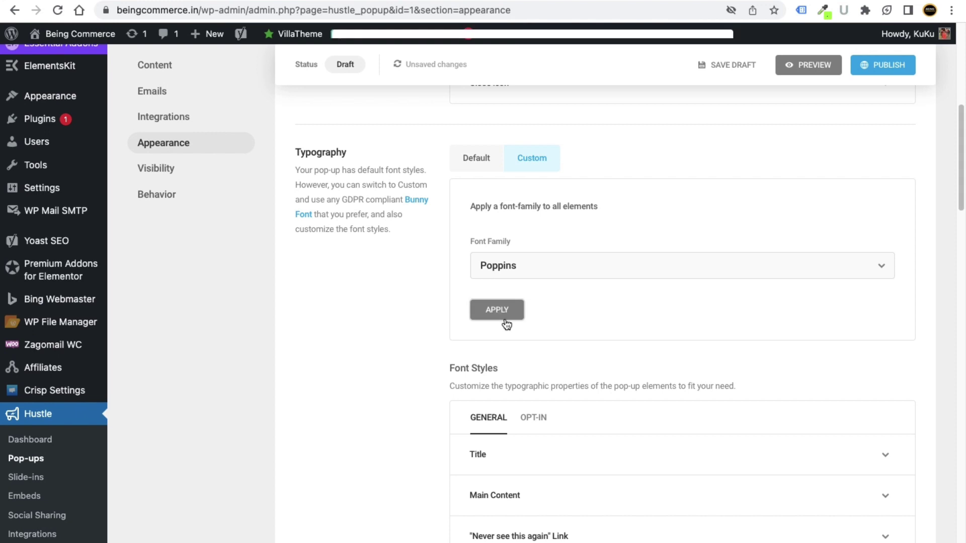
{"action": "left_click", "coordinate": [823, 69]}
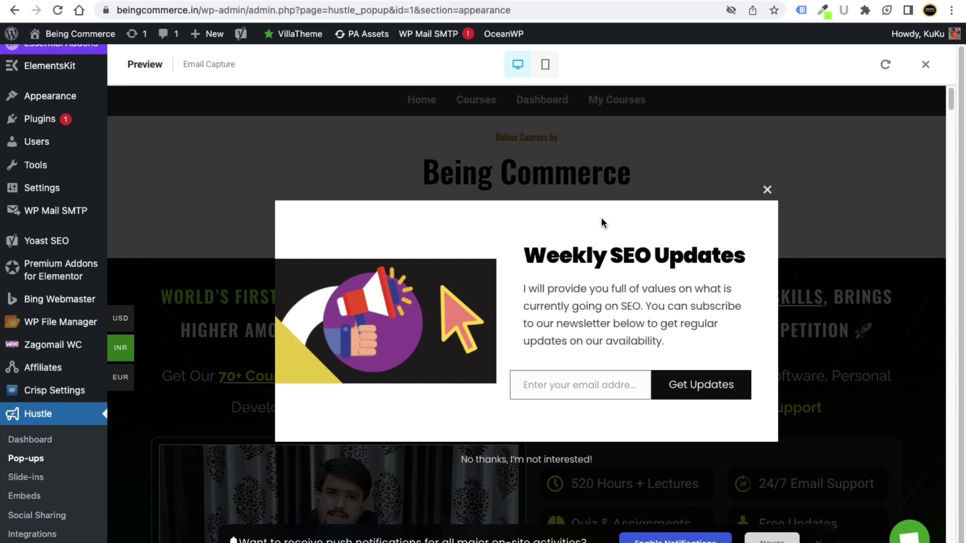
Step: Check the Email Capture pop-up in the mobile preview, dismissing the push notification prompt, and close the preview
{"action": "left_click", "coordinate": [548, 70]}
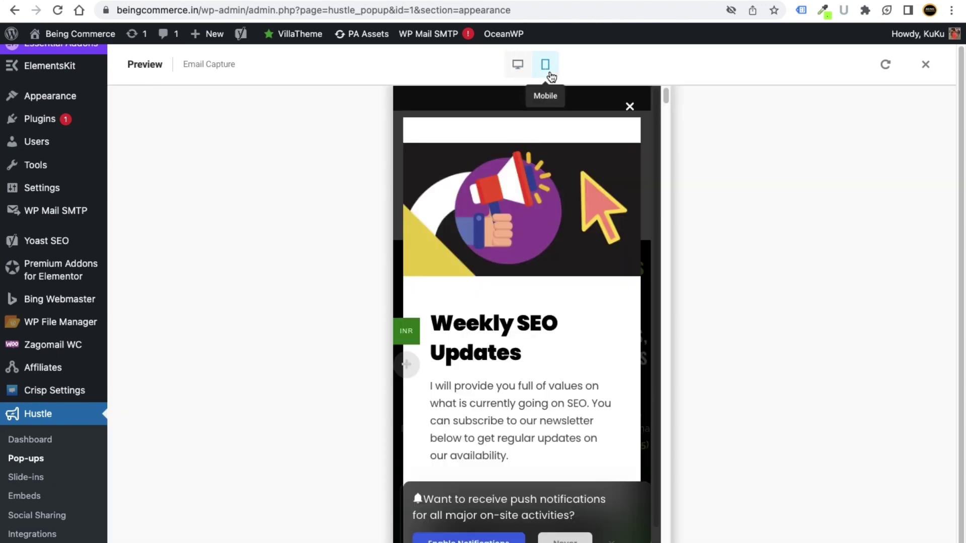
{"action": "scroll", "coordinate": [541, 275], "scroll_direction": "down", "scroll_amount": 1}
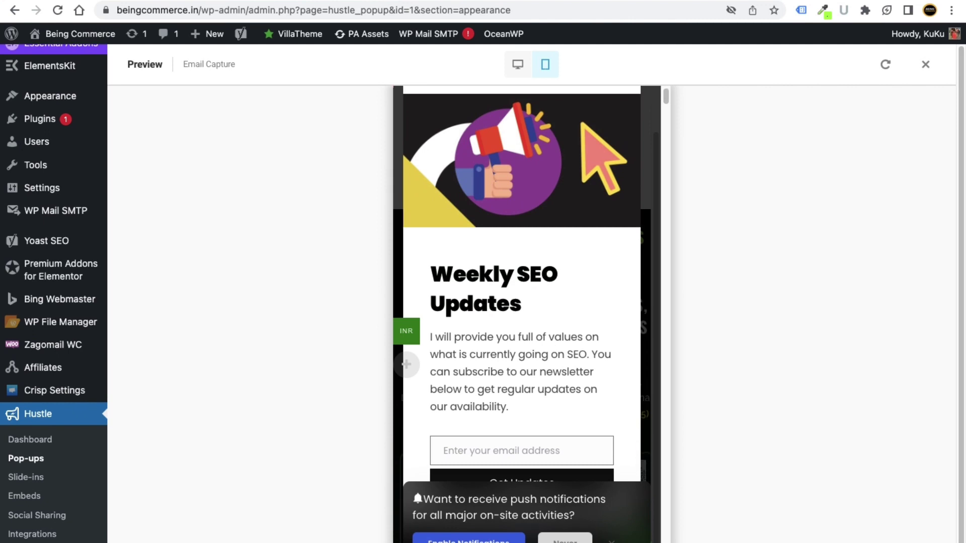
{"action": "left_click", "coordinate": [565, 539]}
{"action": "scroll", "coordinate": [526, 312], "scroll_direction": "up", "scroll_amount": 1}
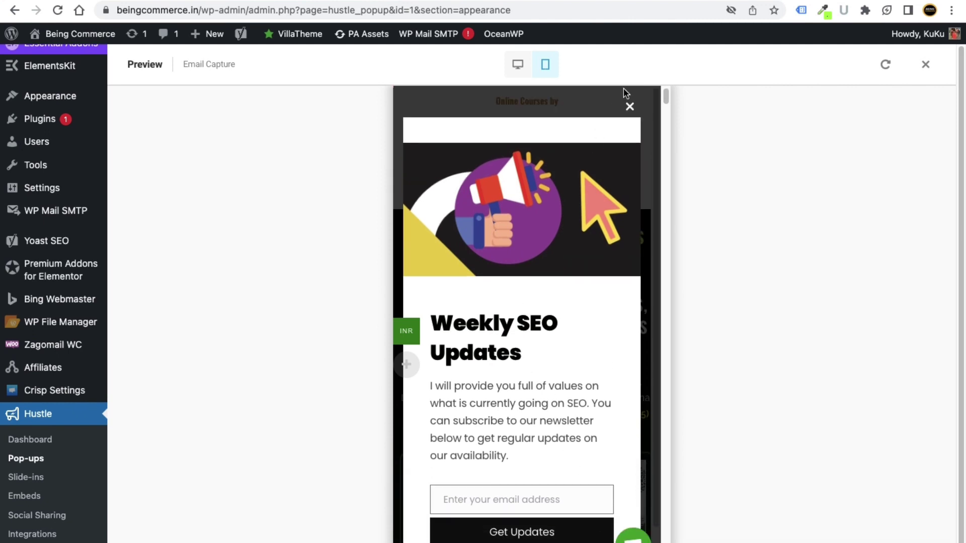
{"action": "left_click", "coordinate": [927, 65]}
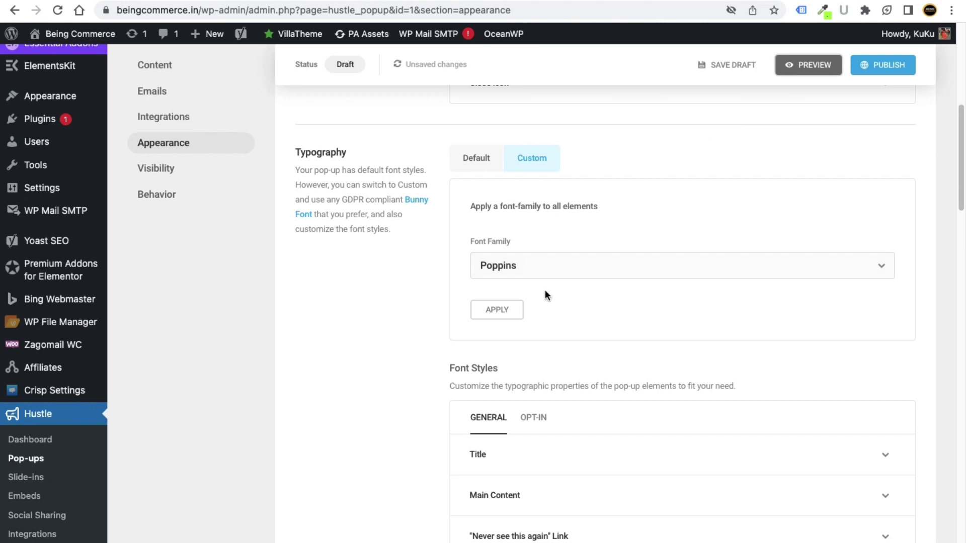
Step: Center-align the pop-up's Title in the general font styles and save the draft
{"action": "scroll", "coordinate": [547, 296], "scroll_direction": "down", "scroll_amount": 3}
{"action": "scroll", "coordinate": [548, 300], "scroll_direction": "down", "scroll_amount": 5}
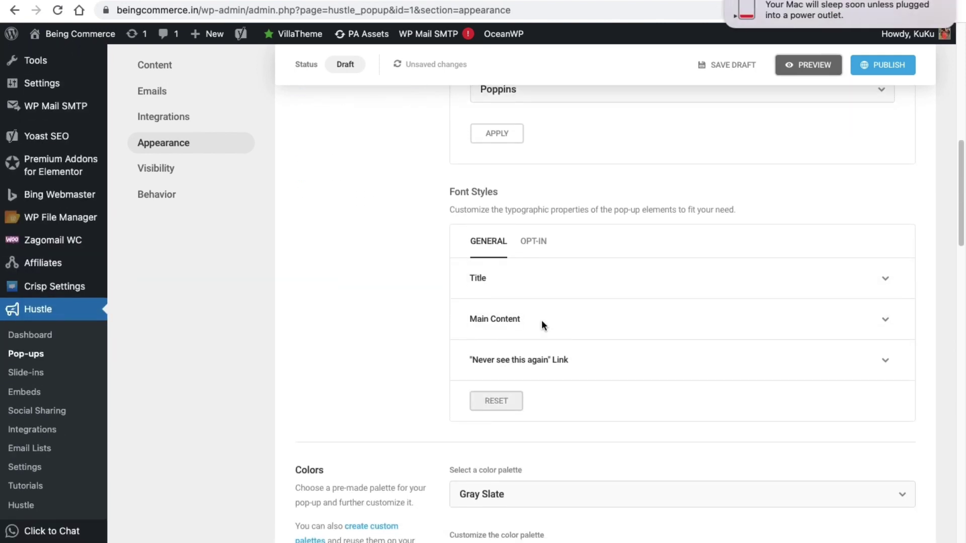
{"action": "scroll", "coordinate": [594, 251], "scroll_direction": "down", "scroll_amount": 1}
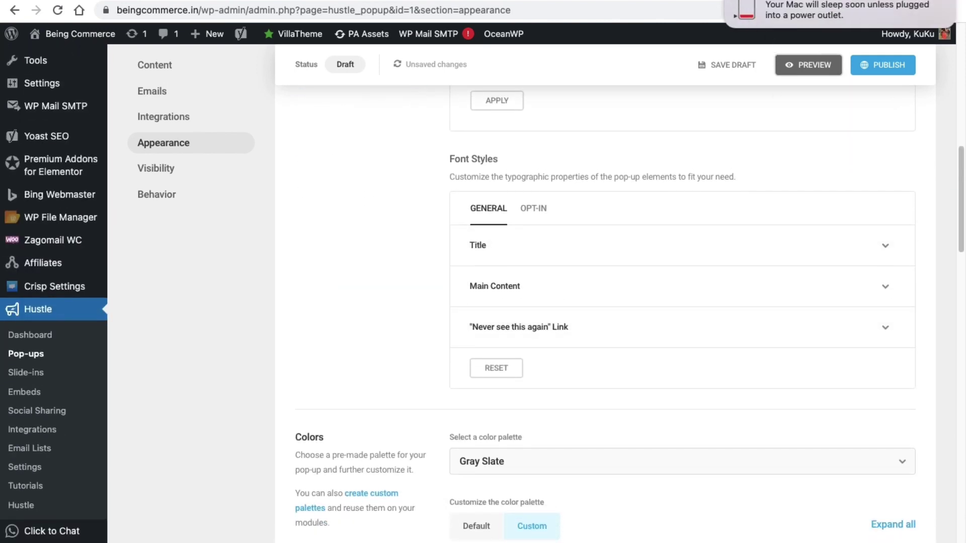
{"action": "scroll", "coordinate": [553, 322], "scroll_direction": "down", "scroll_amount": 2}
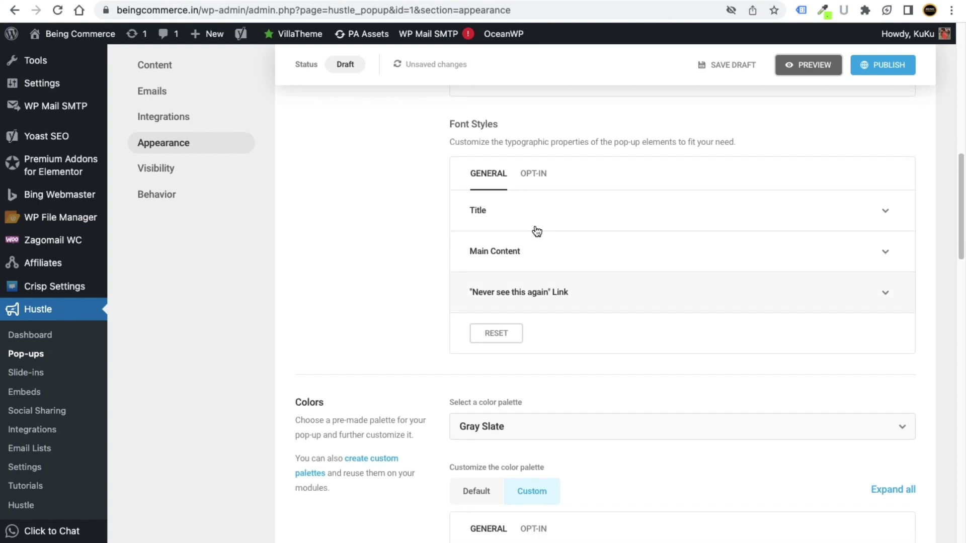
{"action": "scroll", "coordinate": [535, 202], "scroll_direction": "down", "scroll_amount": 1}
{"action": "left_click", "coordinate": [537, 204]}
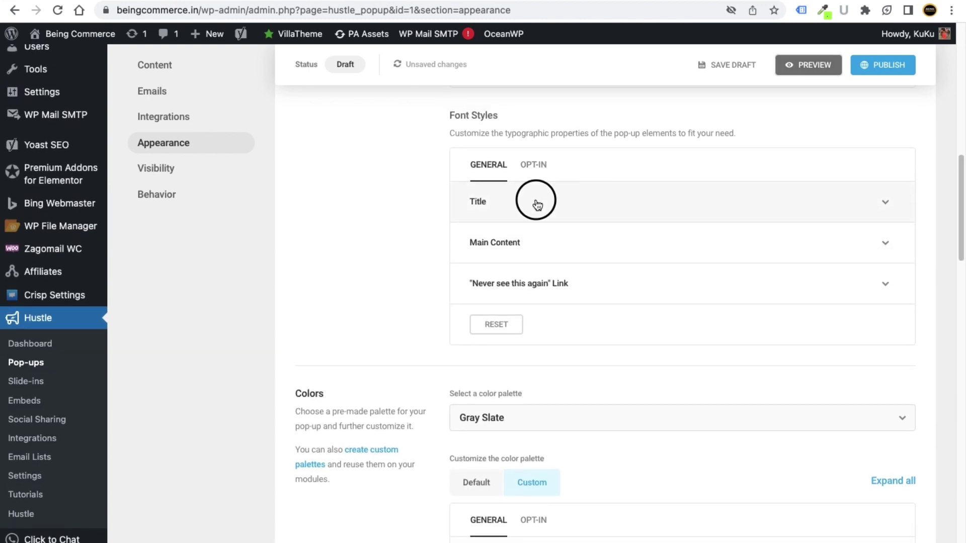
{"action": "scroll", "coordinate": [596, 294], "scroll_direction": "down", "scroll_amount": 5}
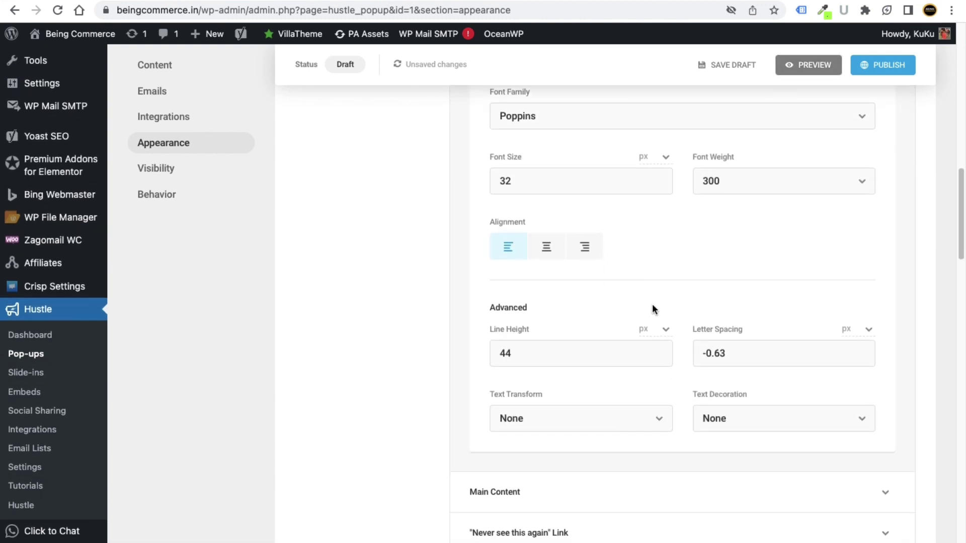
{"action": "scroll", "coordinate": [527, 232], "scroll_direction": "up", "scroll_amount": 3}
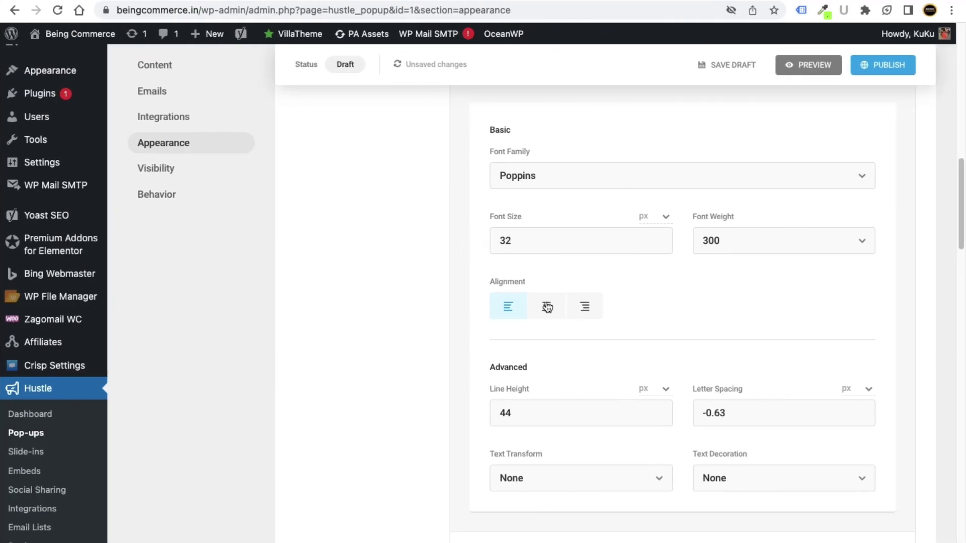
{"action": "left_click", "coordinate": [547, 307]}
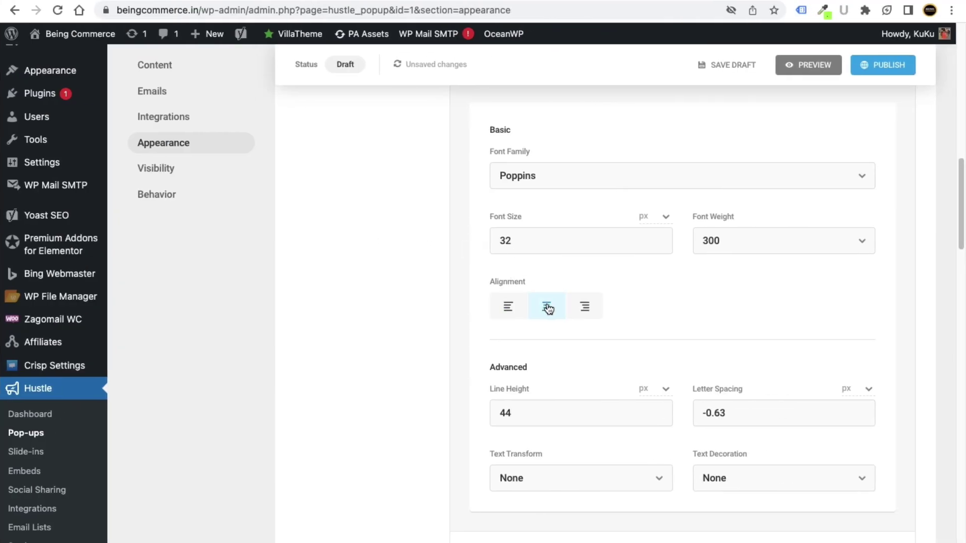
{"action": "scroll", "coordinate": [614, 322], "scroll_direction": "down", "scroll_amount": 4}
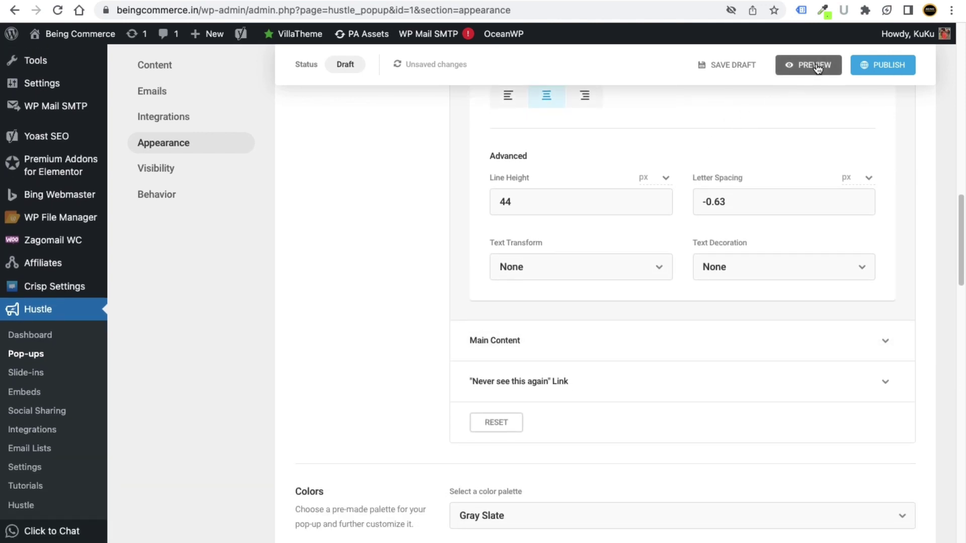
{"action": "scroll", "coordinate": [541, 113], "scroll_direction": "up", "scroll_amount": 1}
{"action": "left_click", "coordinate": [754, 66]}
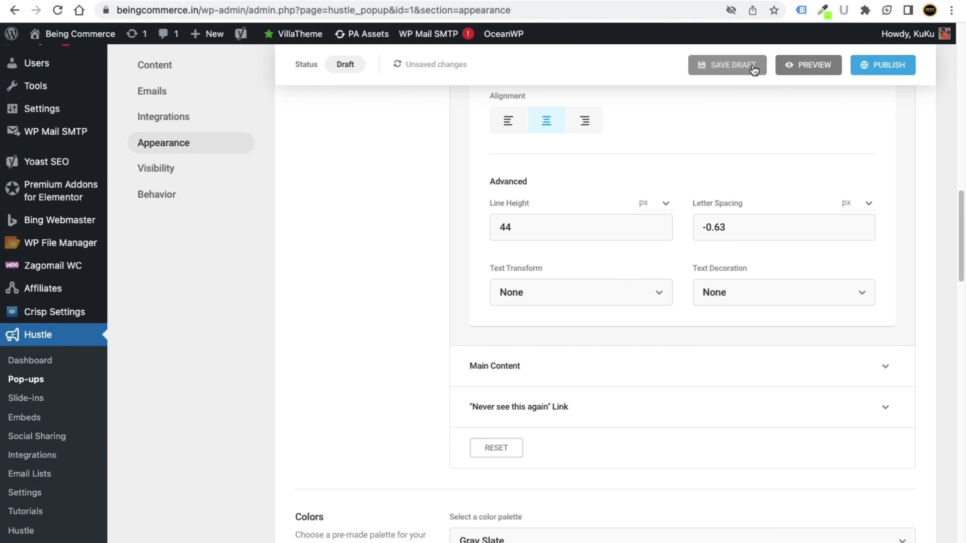
Step: Preview the pop-up in mobile and desktop views to check the title's alignment, and close the preview
{"action": "left_click", "coordinate": [820, 67]}
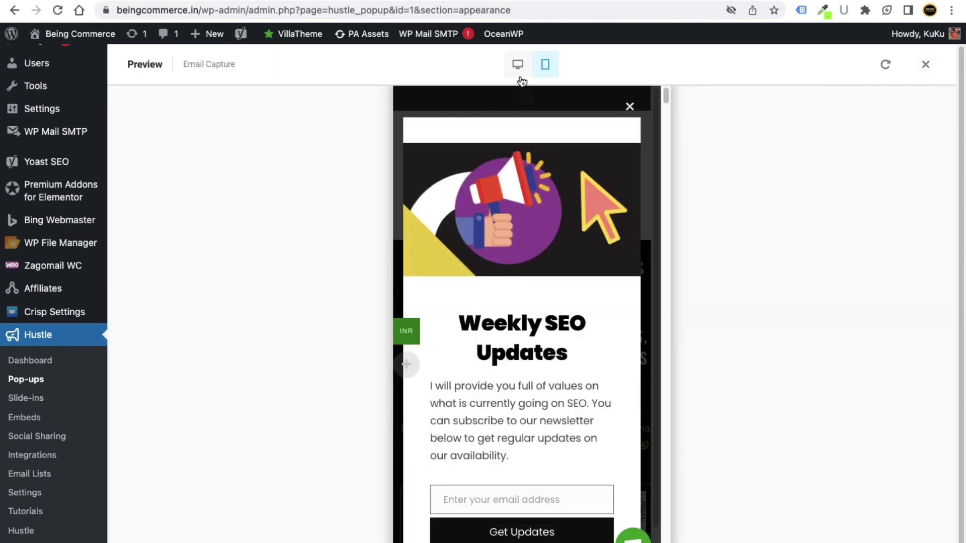
{"action": "left_click", "coordinate": [517, 70]}
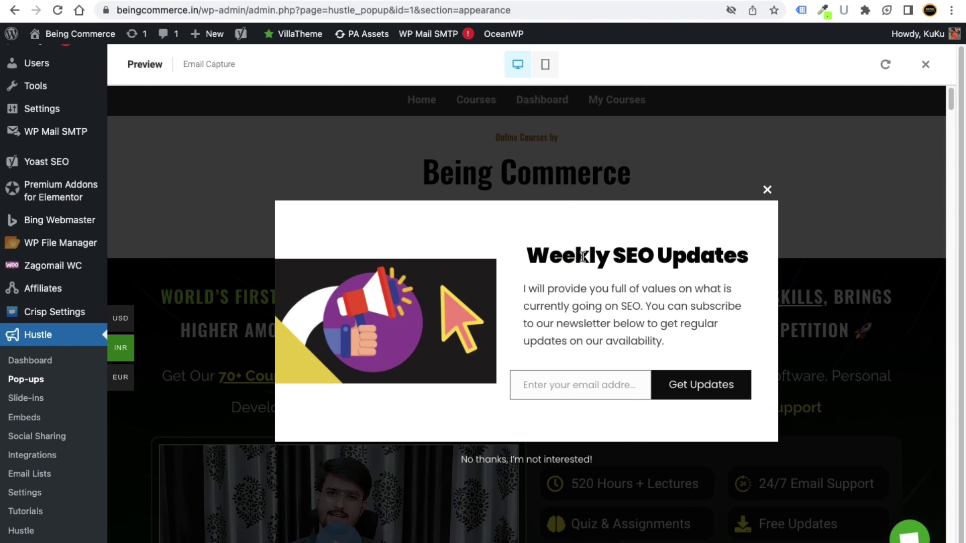
{"action": "left_click", "coordinate": [767, 189]}
{"action": "left_click", "coordinate": [926, 67]}
Step: Set the pop-up Title's alignment back to left in the font styles
{"action": "scroll", "coordinate": [535, 188], "scroll_direction": "up", "scroll_amount": 1}
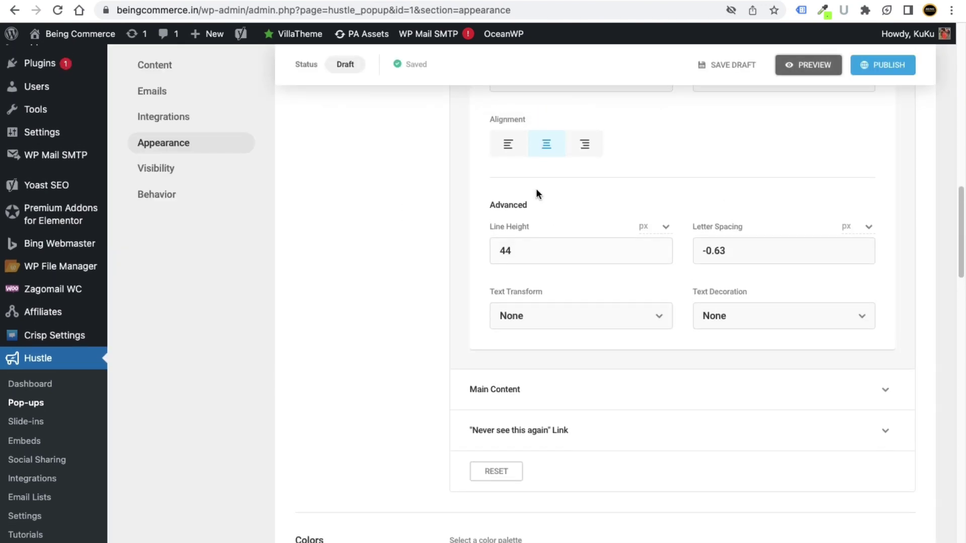
{"action": "left_click", "coordinate": [516, 158]}
{"action": "scroll", "coordinate": [573, 232], "scroll_direction": "down", "scroll_amount": 3}
{"action": "scroll", "coordinate": [566, 201], "scroll_direction": "up", "scroll_amount": 1}
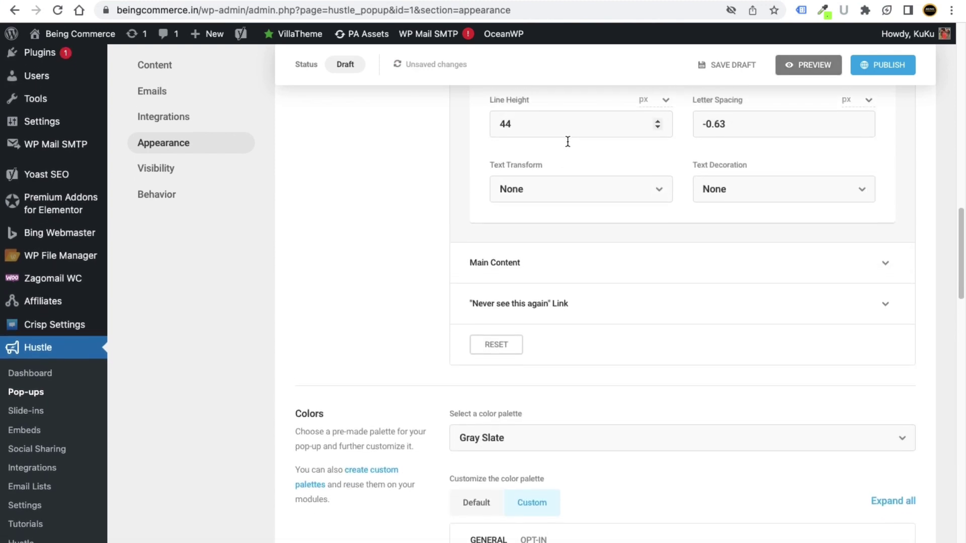
Step: Expand the Main Content font styles and examine the paragraph typography options
{"action": "scroll", "coordinate": [567, 173], "scroll_direction": "down", "scroll_amount": 4}
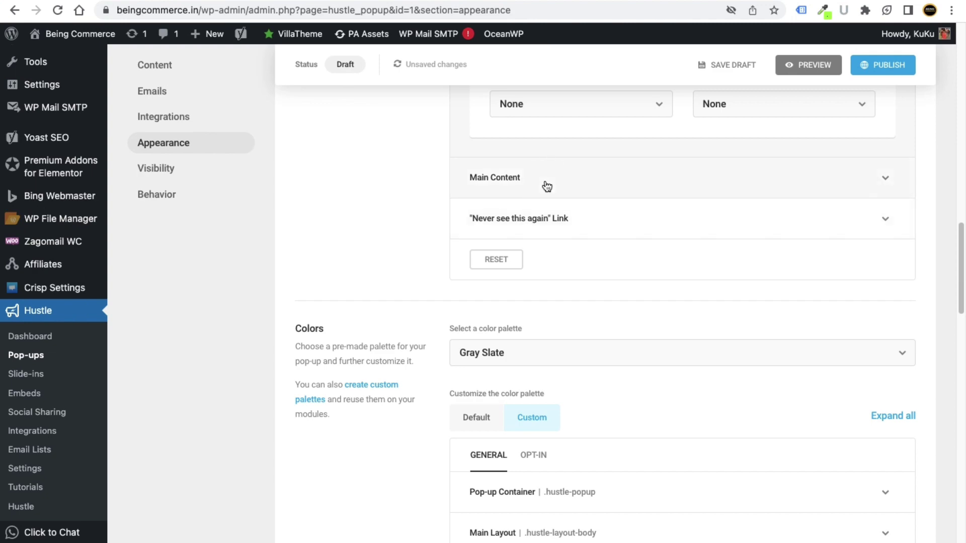
{"action": "left_click", "coordinate": [558, 189]}
{"action": "scroll", "coordinate": [554, 251], "scroll_direction": "down", "scroll_amount": 4}
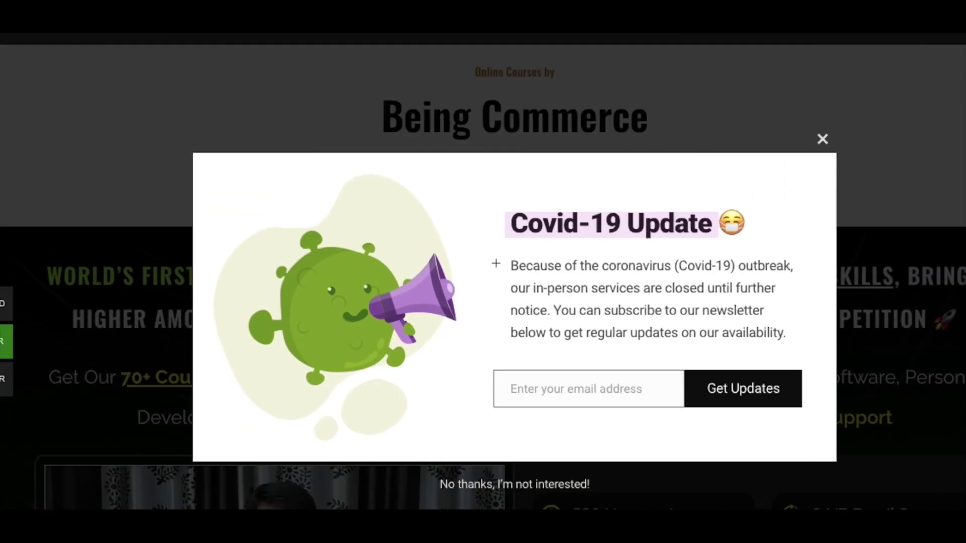
{"action": "left_click_drag", "start_coordinate": [496, 263], "coordinate": [789, 338]}
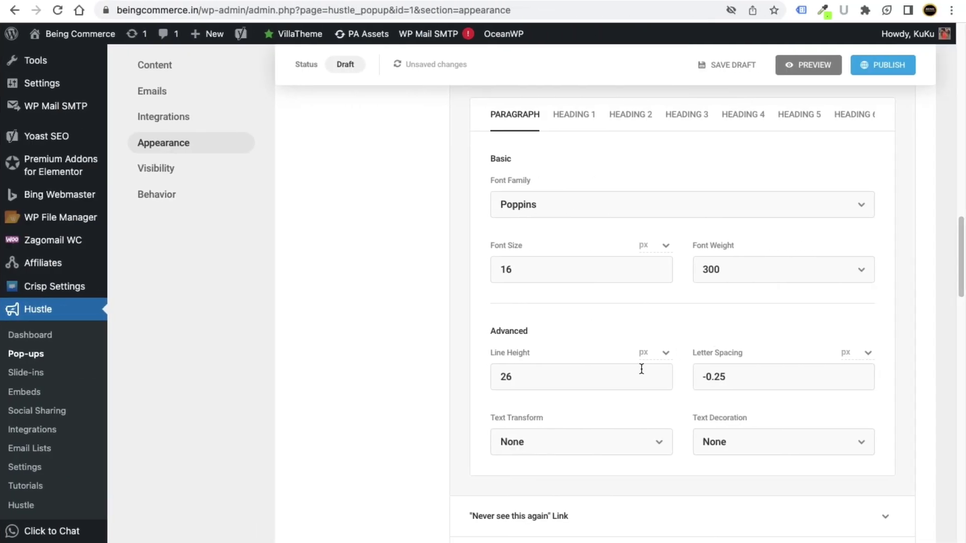
Step: Expand the "Never see this again" Link font styles and examine the basic and advanced typography options
{"action": "scroll", "coordinate": [635, 369], "scroll_direction": "down", "scroll_amount": 5}
{"action": "left_click", "coordinate": [561, 252]}
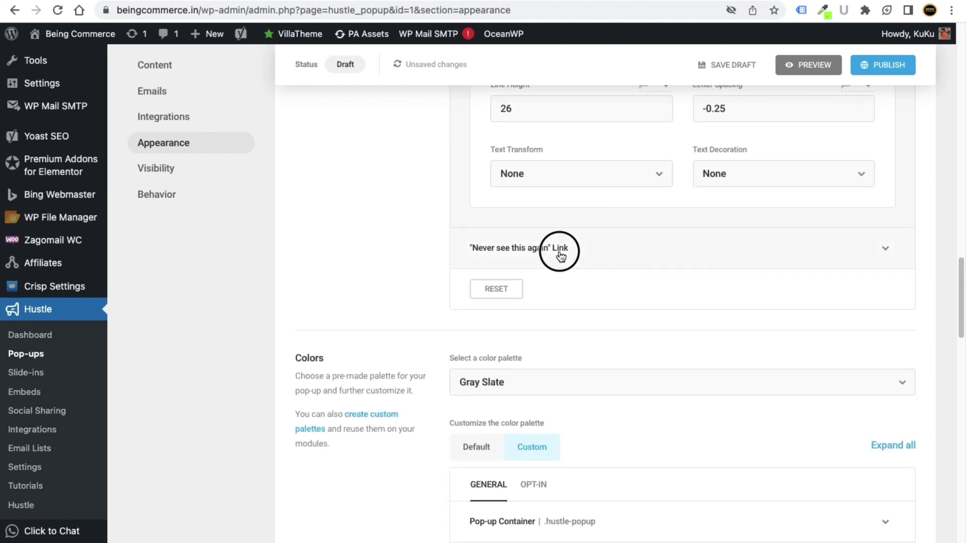
{"action": "scroll", "coordinate": [621, 340], "scroll_direction": "down", "scroll_amount": 2}
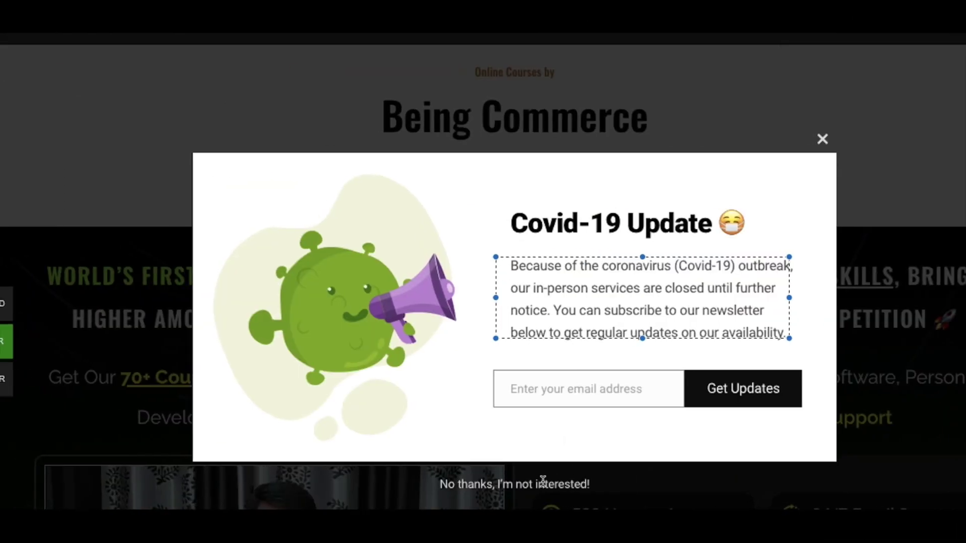
{"action": "left_click_drag", "start_coordinate": [422, 470], "coordinate": [612, 508]}
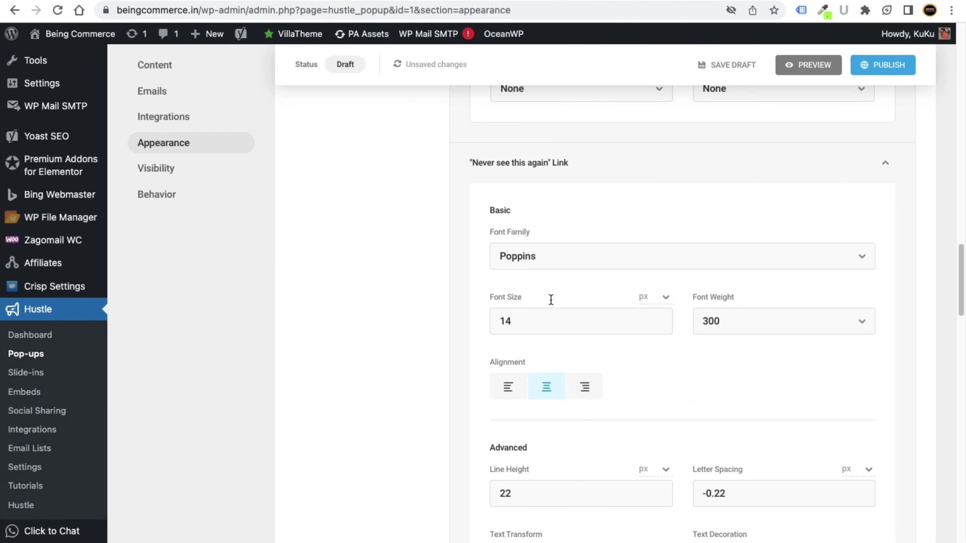
{"action": "scroll", "coordinate": [551, 300], "scroll_direction": "down", "scroll_amount": 4}
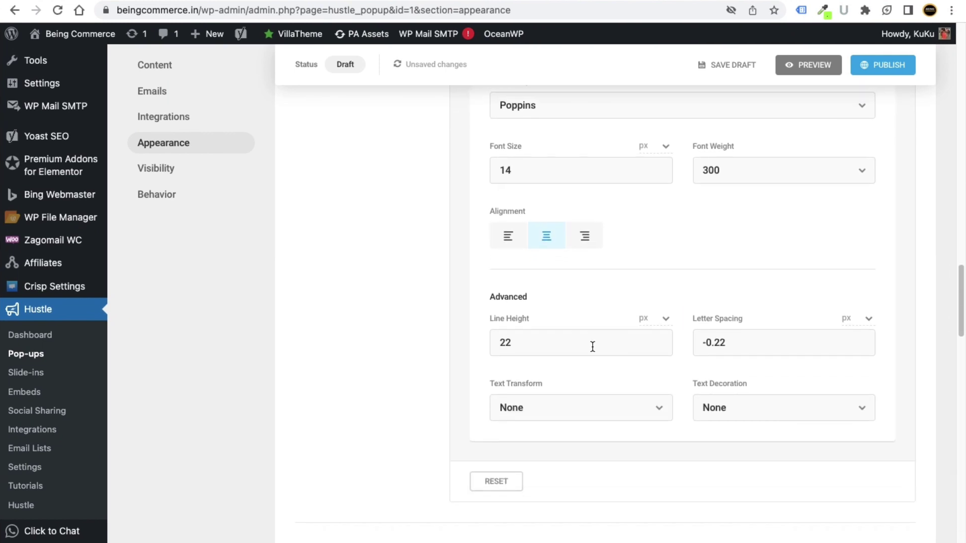
Step: Look through the pop-up's color palette, border, spacing and shadow, pop-up size, Vanilla theme and custom CSS options
{"action": "scroll", "coordinate": [600, 308], "scroll_direction": "down", "scroll_amount": 8}
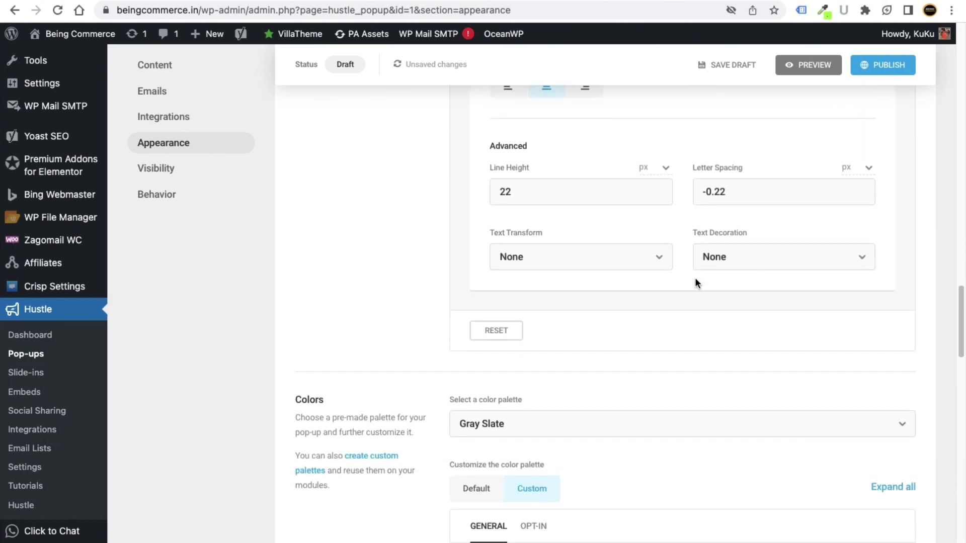
{"action": "scroll", "coordinate": [590, 344], "scroll_direction": "down", "scroll_amount": 5}
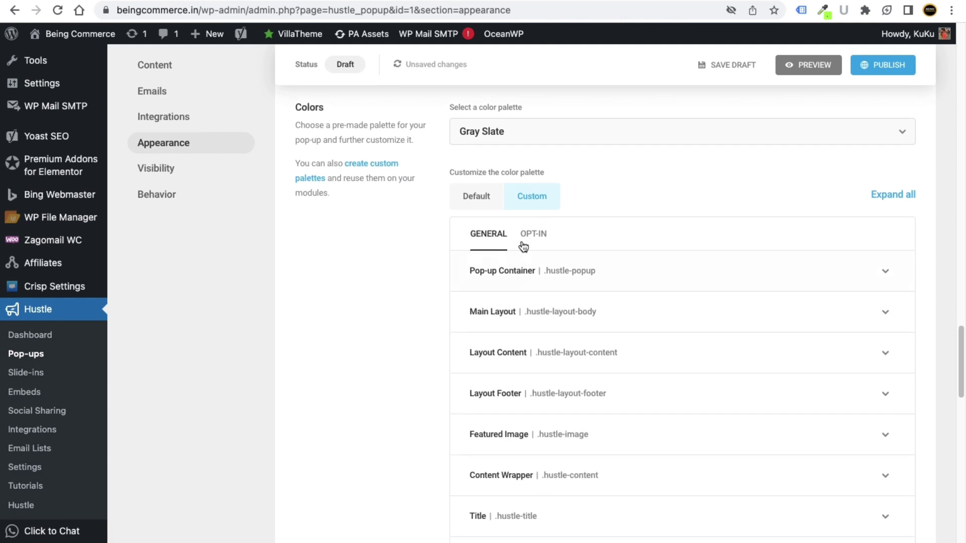
{"action": "scroll", "coordinate": [628, 349], "scroll_direction": "down", "scroll_amount": 3}
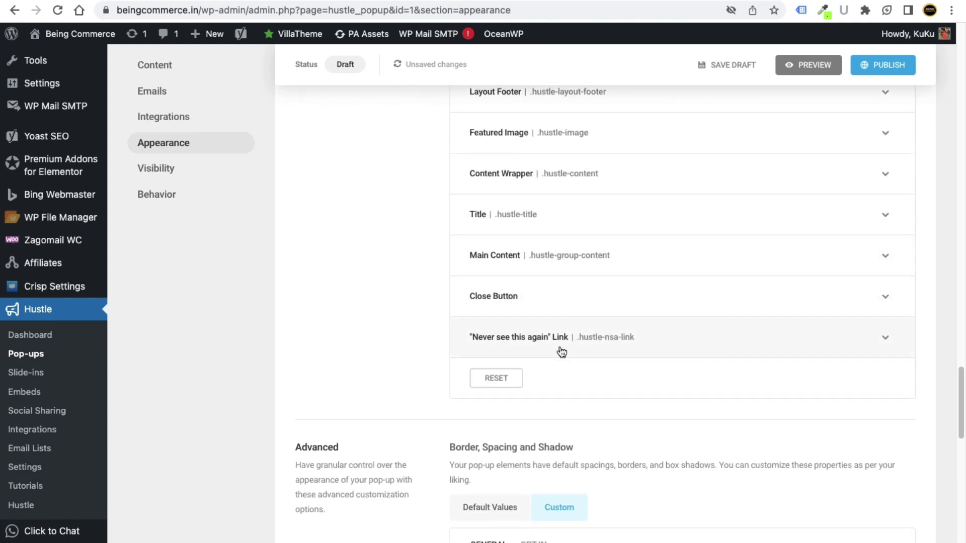
{"action": "scroll", "coordinate": [686, 260], "scroll_direction": "down", "scroll_amount": 3}
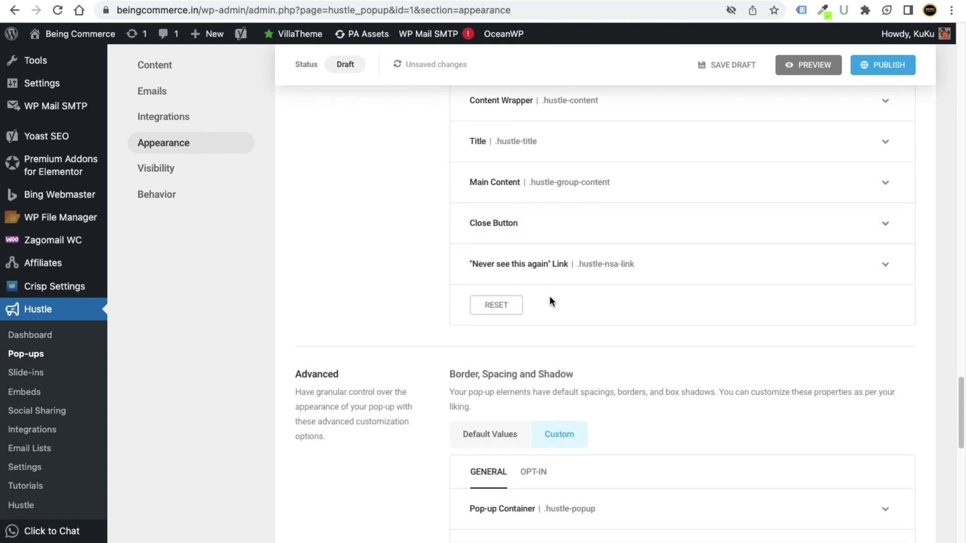
{"action": "scroll", "coordinate": [585, 418], "scroll_direction": "down", "scroll_amount": 1}
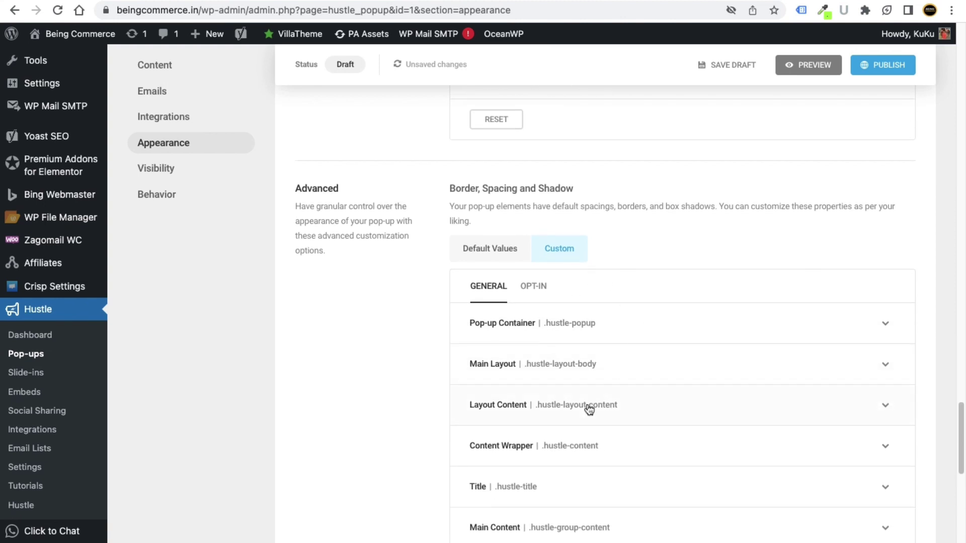
{"action": "scroll", "coordinate": [548, 388], "scroll_direction": "down", "scroll_amount": 5}
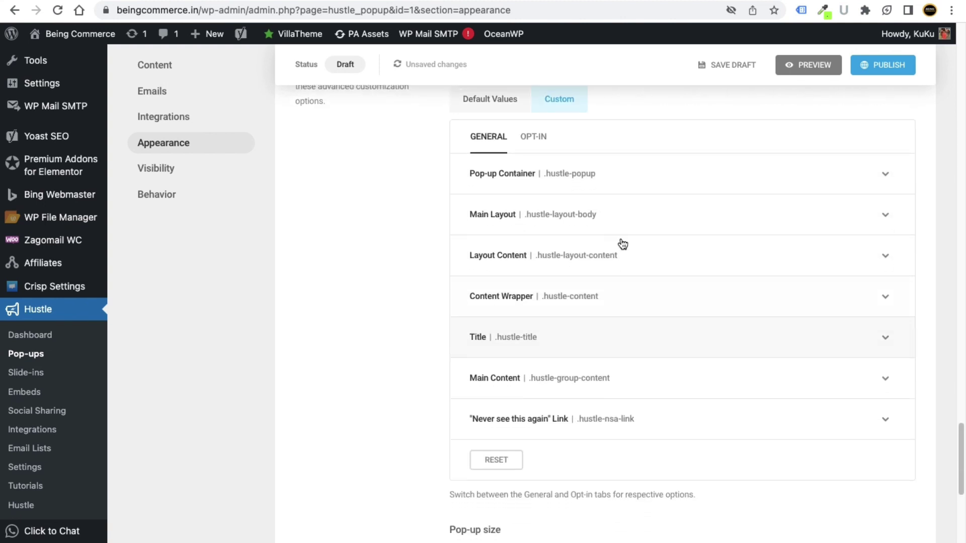
{"action": "scroll", "coordinate": [565, 324], "scroll_direction": "down", "scroll_amount": 9}
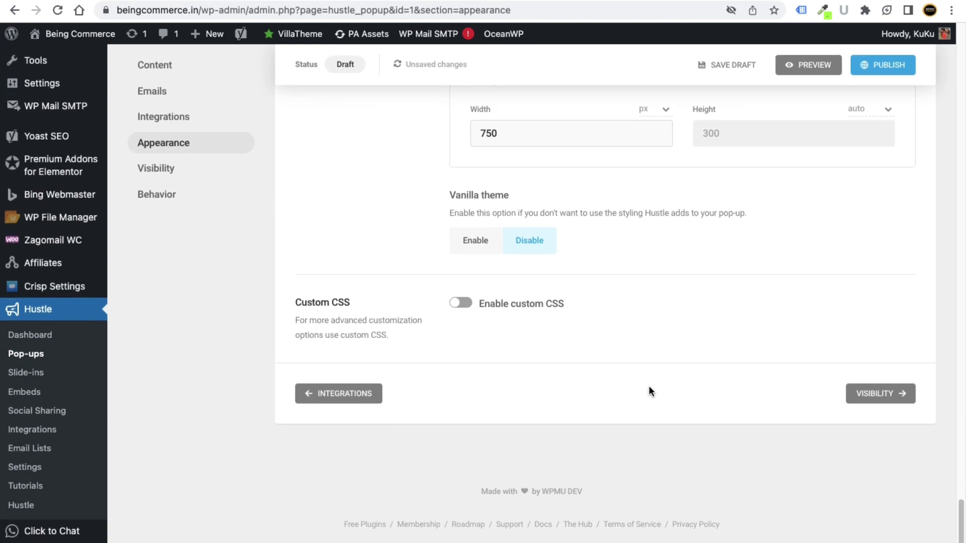
Step: Open the pop-up's Visibility settings and examine the show and match options of the visibility rules
{"action": "left_click", "coordinate": [874, 394]}
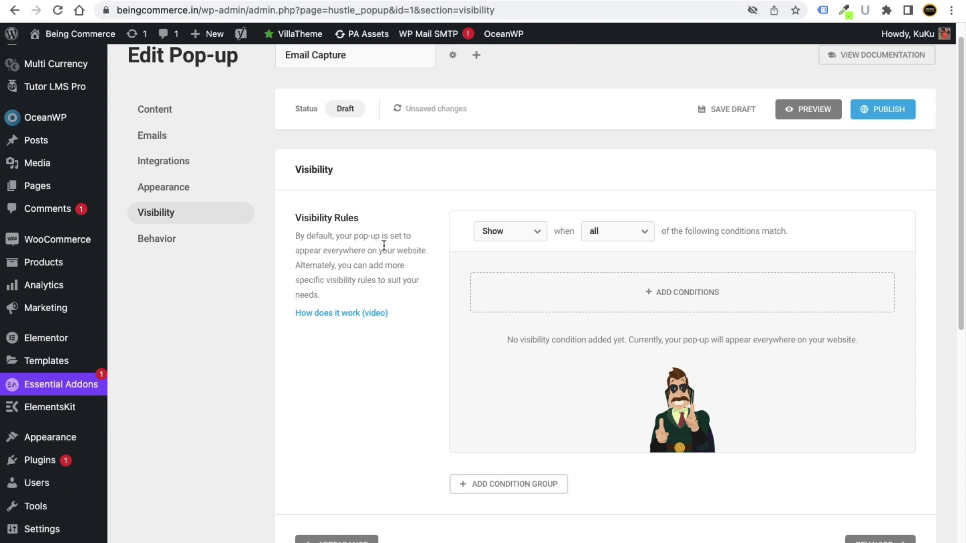
{"action": "left_click_drag", "start_coordinate": [367, 216], "coordinate": [298, 215]}
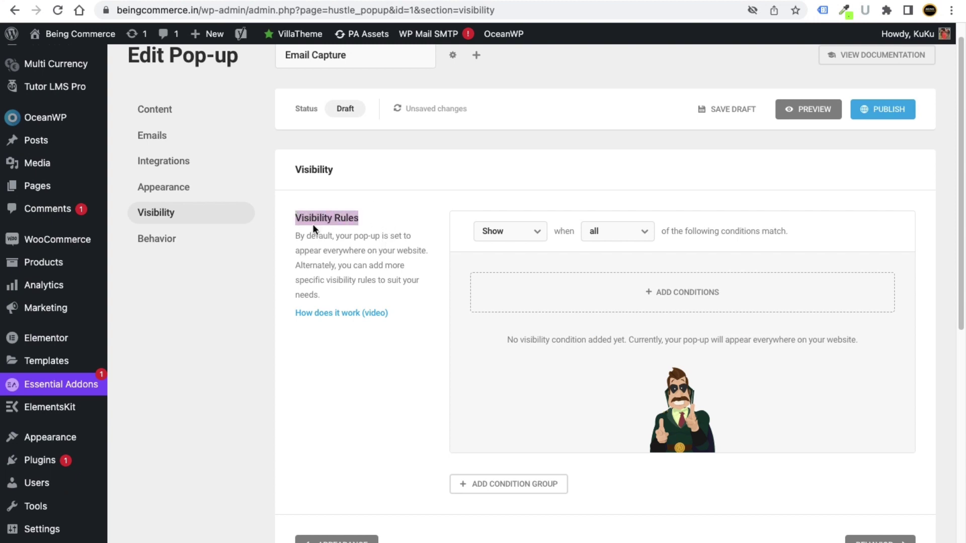
{"action": "left_click", "coordinate": [337, 225]}
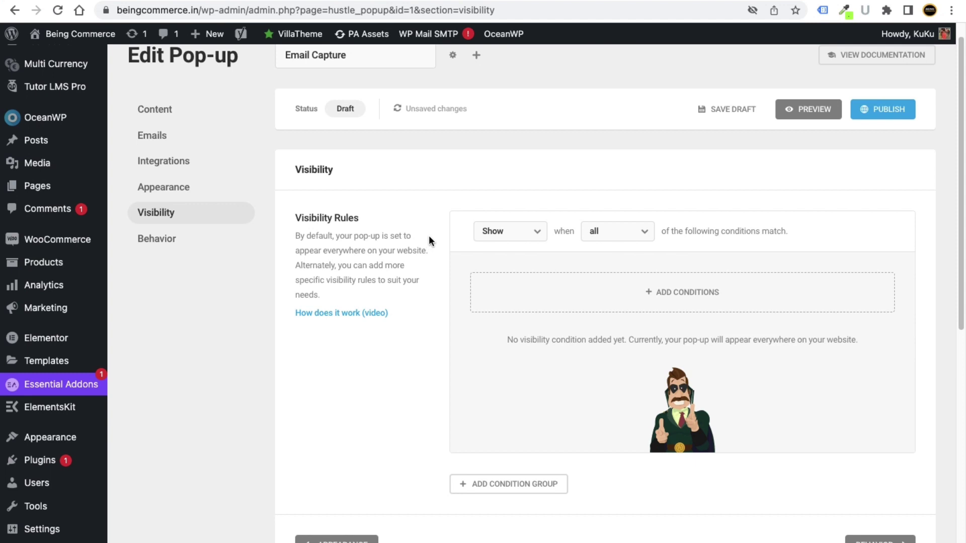
{"action": "left_click", "coordinate": [507, 240]}
{"action": "left_click", "coordinate": [636, 236]}
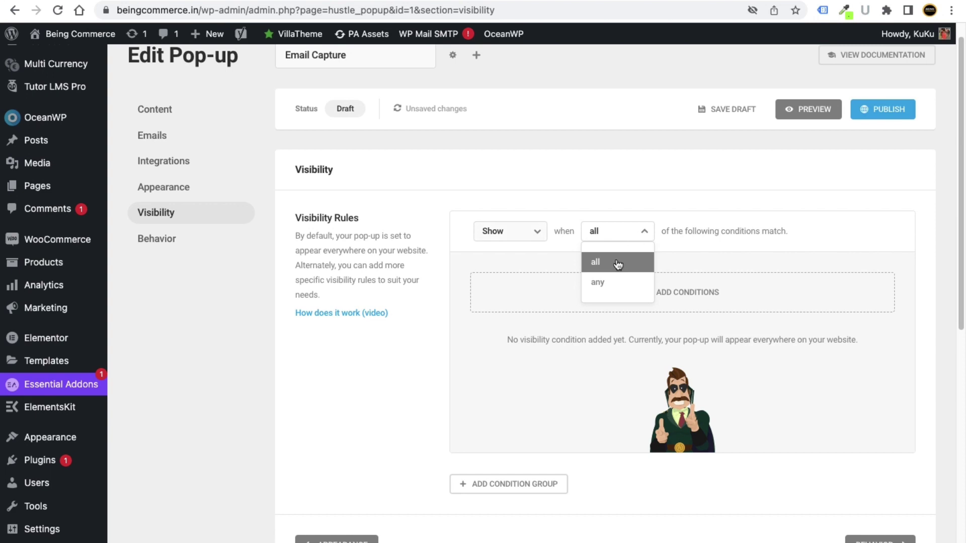
{"action": "left_click", "coordinate": [689, 210]}
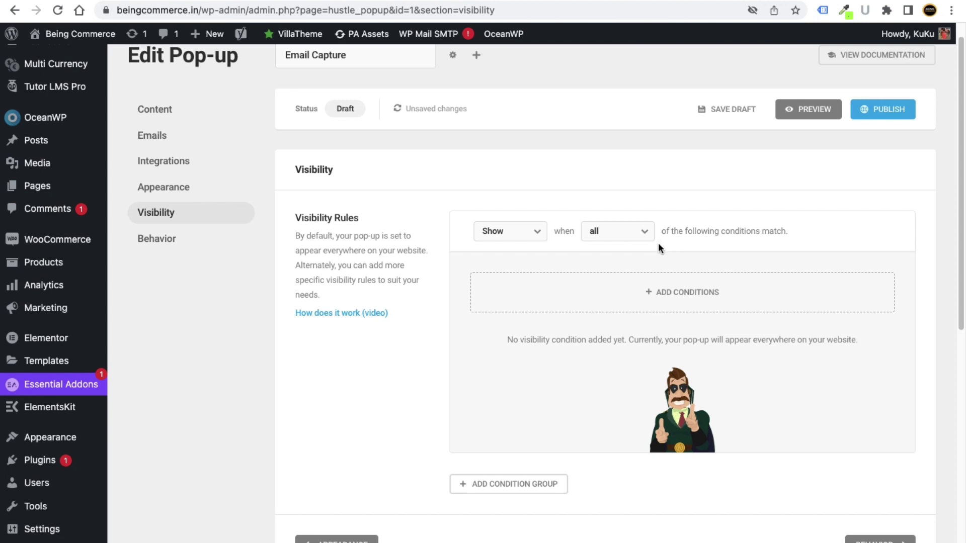
Step: Open the visibility conditions chooser and look through the general conditions, including Pages, Visitor's Device and Categories
{"action": "left_click", "coordinate": [687, 291]}
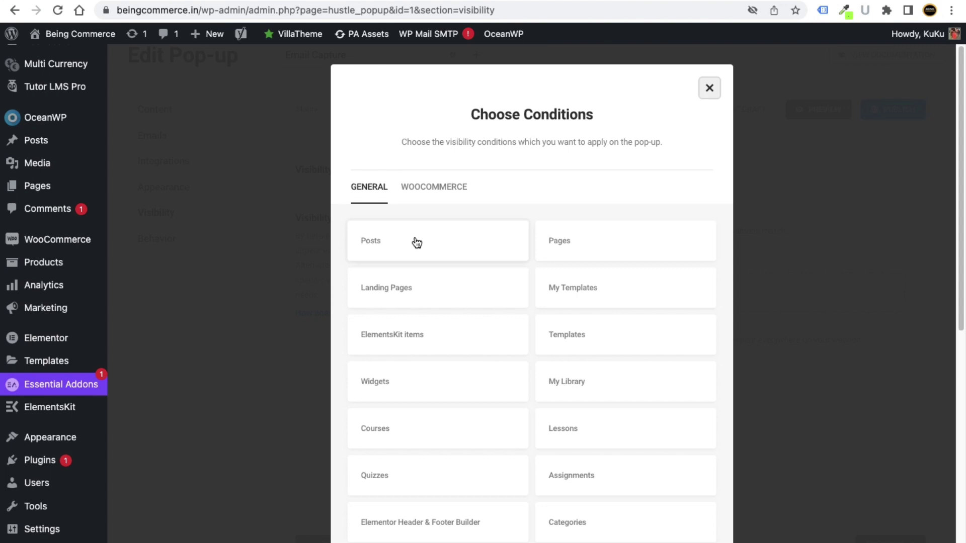
{"action": "left_click", "coordinate": [582, 245]}
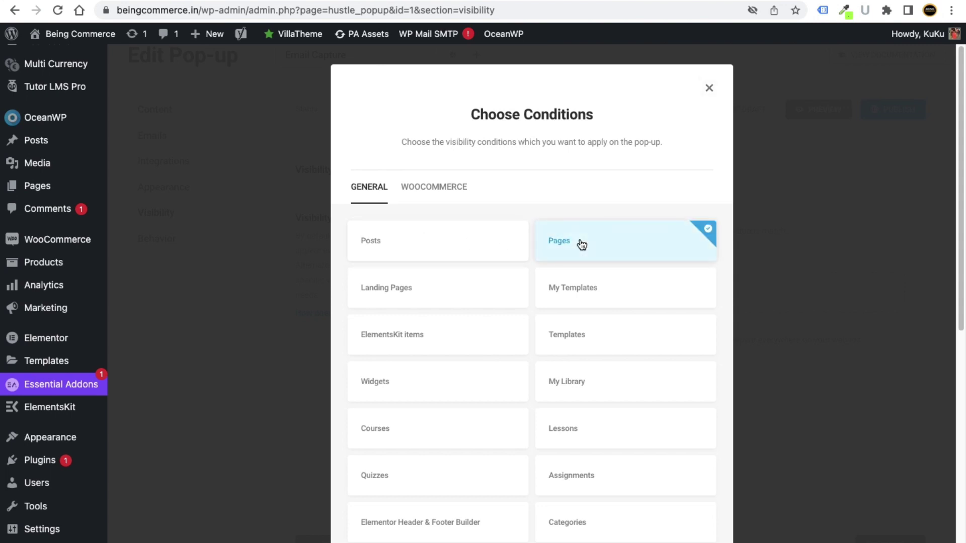
{"action": "left_click", "coordinate": [582, 244]}
{"action": "scroll", "coordinate": [482, 305], "scroll_direction": "down", "scroll_amount": 7}
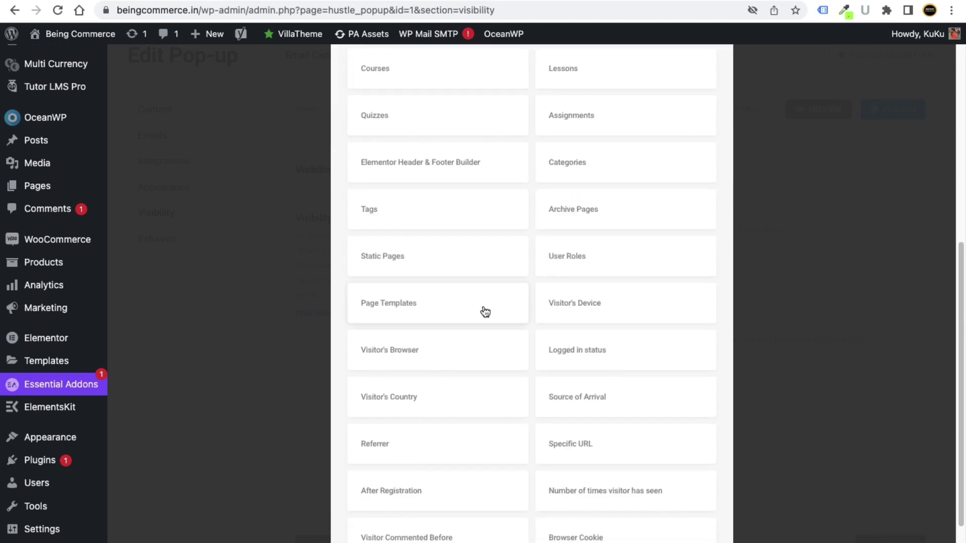
{"action": "scroll", "coordinate": [571, 370], "scroll_direction": "down", "scroll_amount": 2}
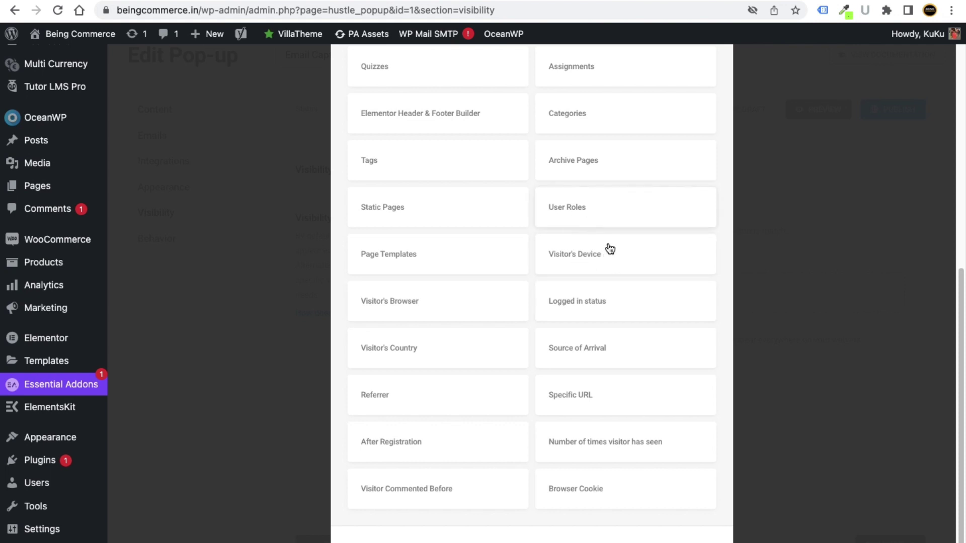
{"action": "left_click", "coordinate": [597, 257]}
{"action": "left_click", "coordinate": [598, 264]}
{"action": "left_click", "coordinate": [614, 124]}
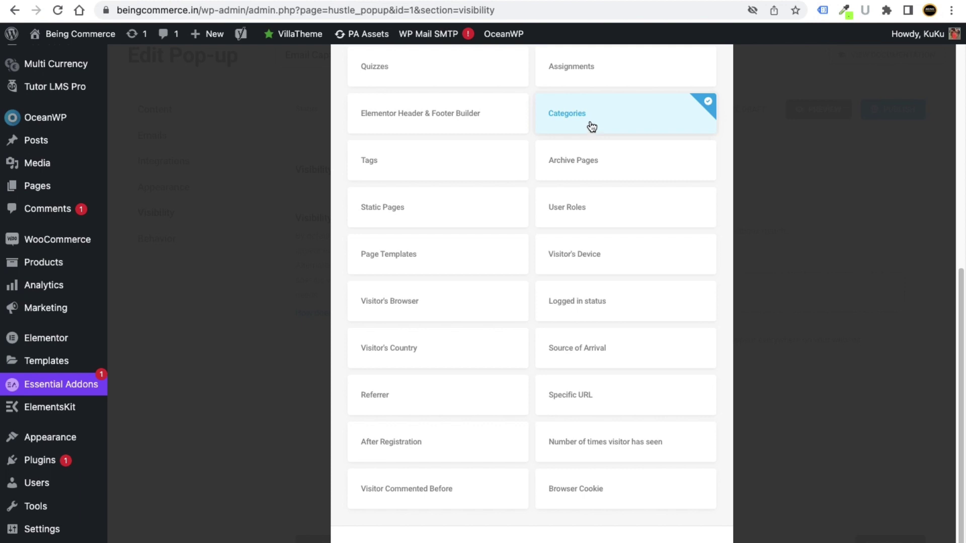
{"action": "left_click", "coordinate": [591, 125]}
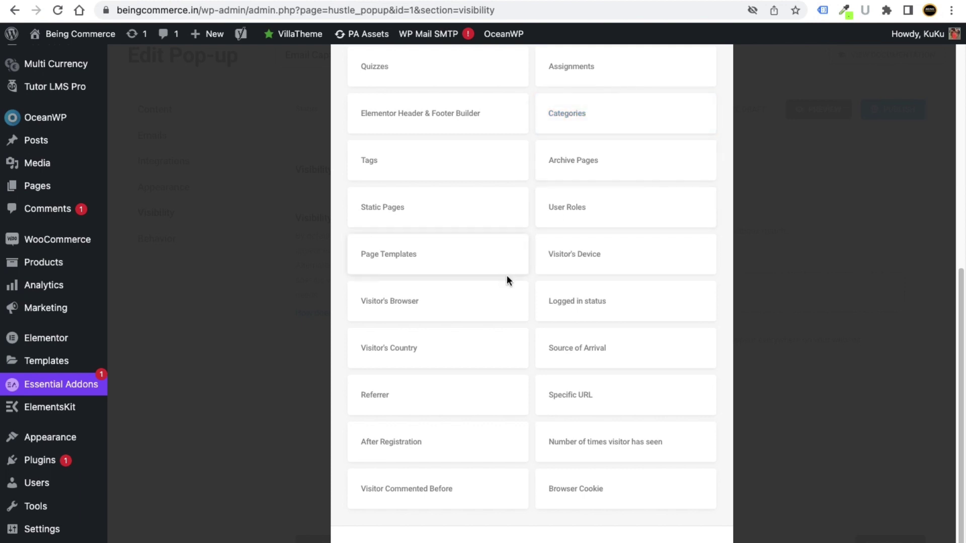
Step: Add a Specific URL visibility condition and set it to Only these URLs
{"action": "left_click", "coordinate": [597, 398]}
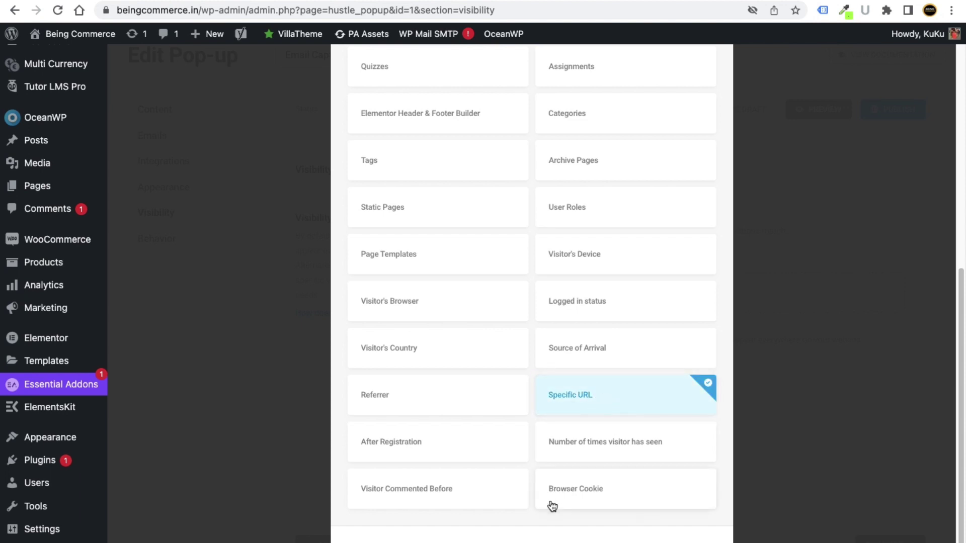
{"action": "scroll", "coordinate": [554, 509], "scroll_direction": "down", "scroll_amount": 2}
{"action": "left_click", "coordinate": [669, 527]}
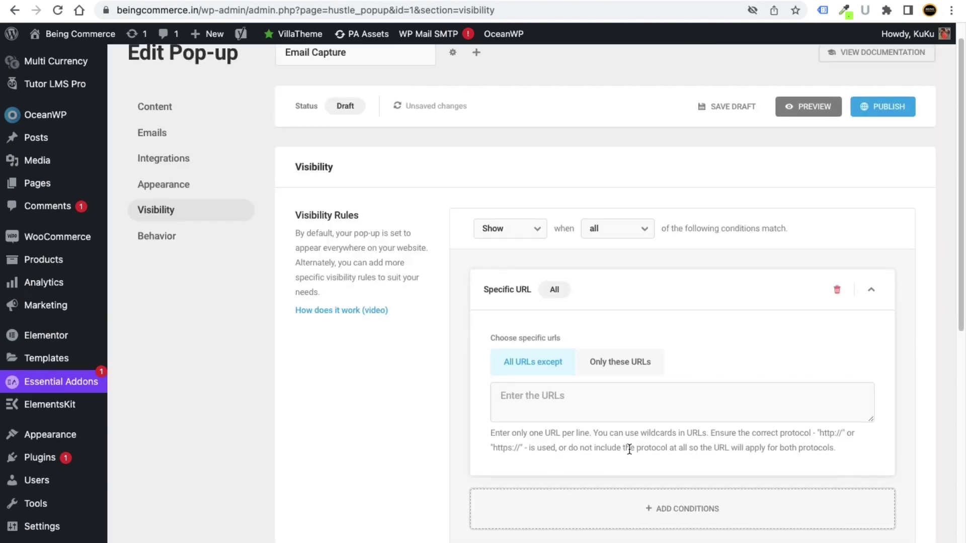
{"action": "left_click", "coordinate": [571, 397]}
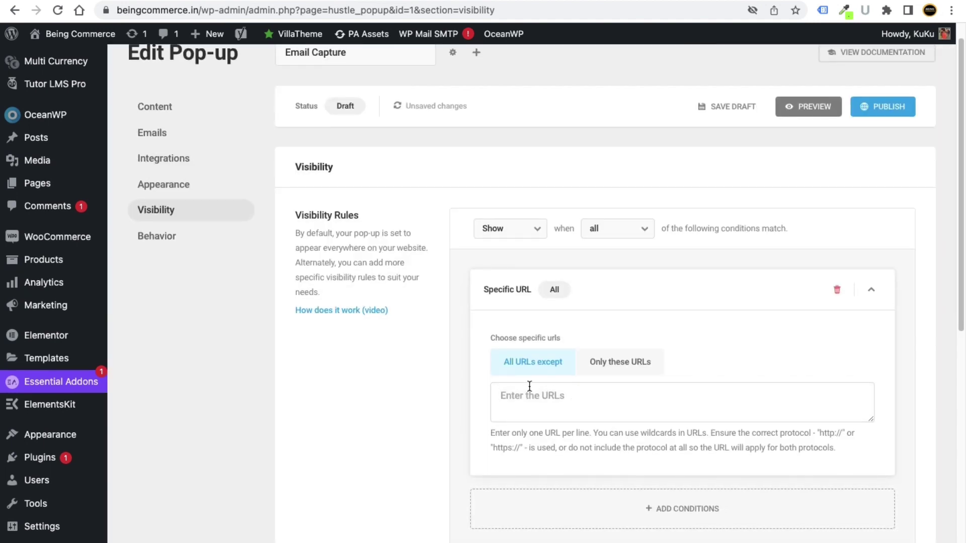
{"action": "left_click", "coordinate": [620, 371]}
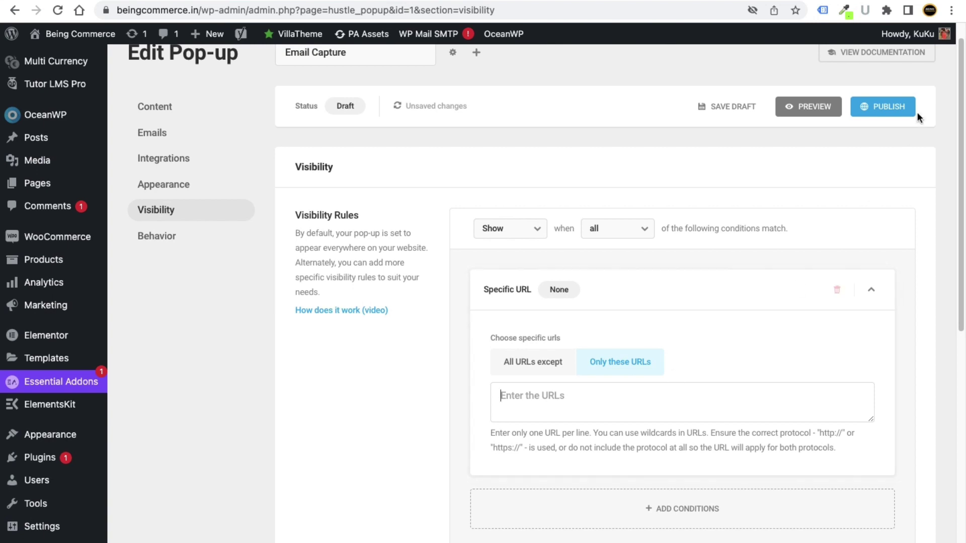
{"action": "left_click", "coordinate": [952, 10]}
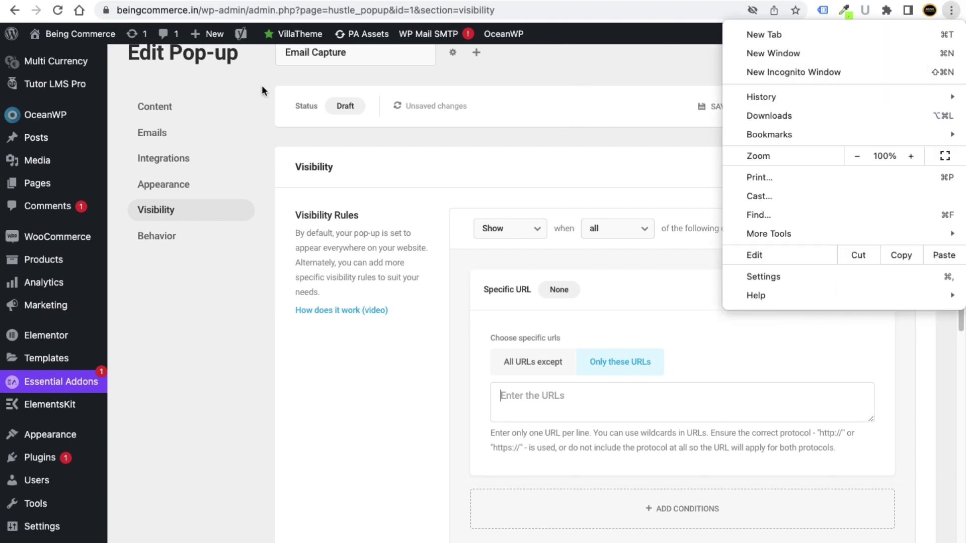
{"action": "left_click", "coordinate": [508, 397]}
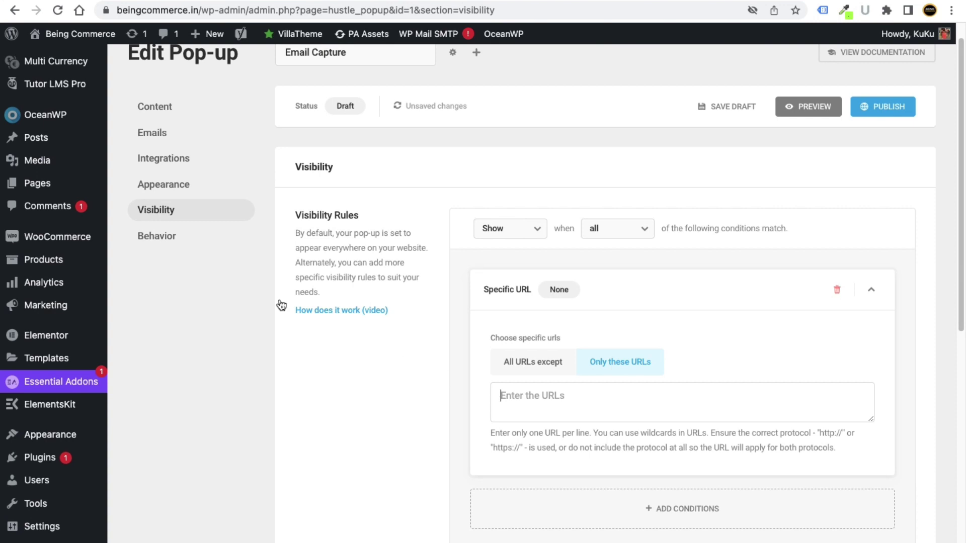
Step: Open the site's Pages list in a new browser tab and view the Support page in another tab
{"action": "mouse_move", "coordinate": [60, 189]}
{"action": "right_click", "coordinate": [127, 191]}
{"action": "left_click", "coordinate": [146, 183]}
{"action": "left_click", "coordinate": [513, 1]}
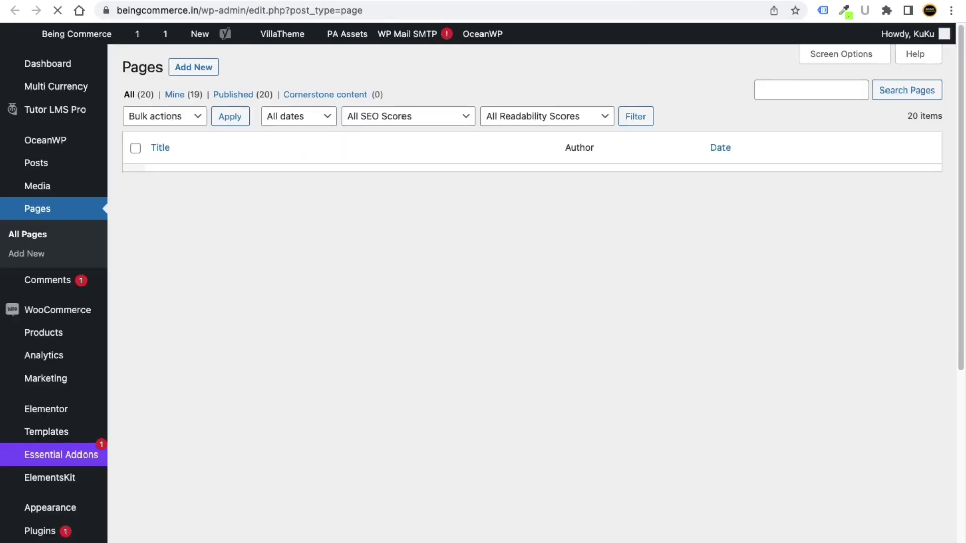
{"action": "left_click", "coordinate": [584, 1]}
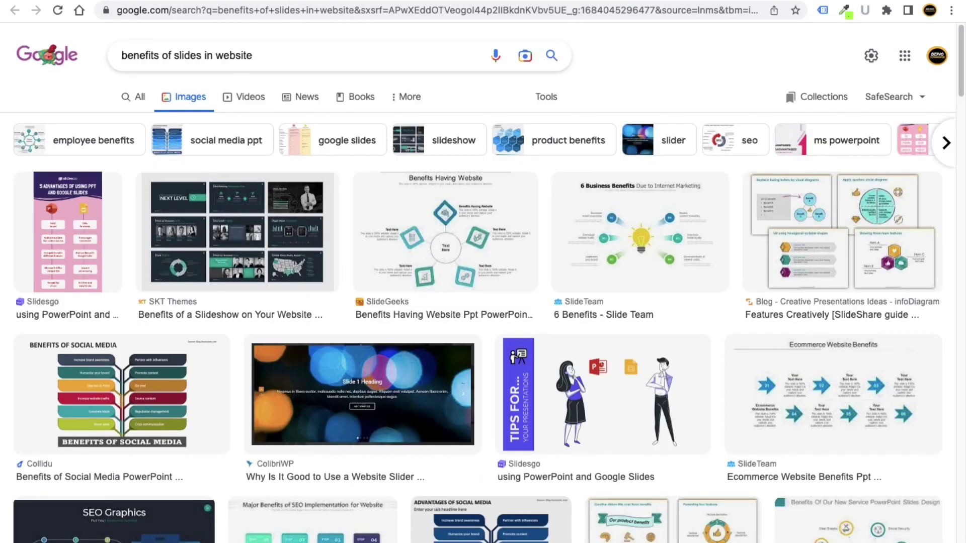
{"action": "left_click", "coordinate": [697, 1]}
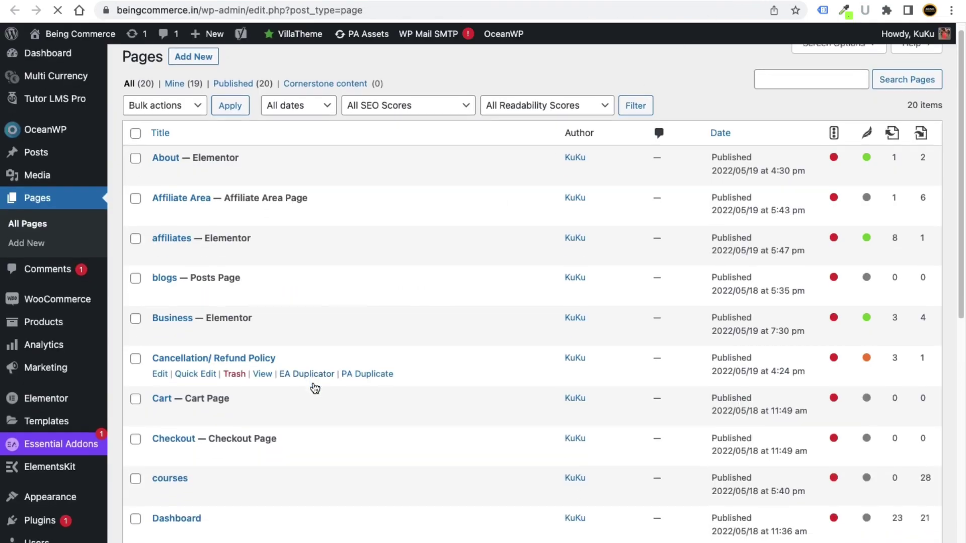
{"action": "scroll", "coordinate": [243, 394], "scroll_direction": "down", "scroll_amount": 10}
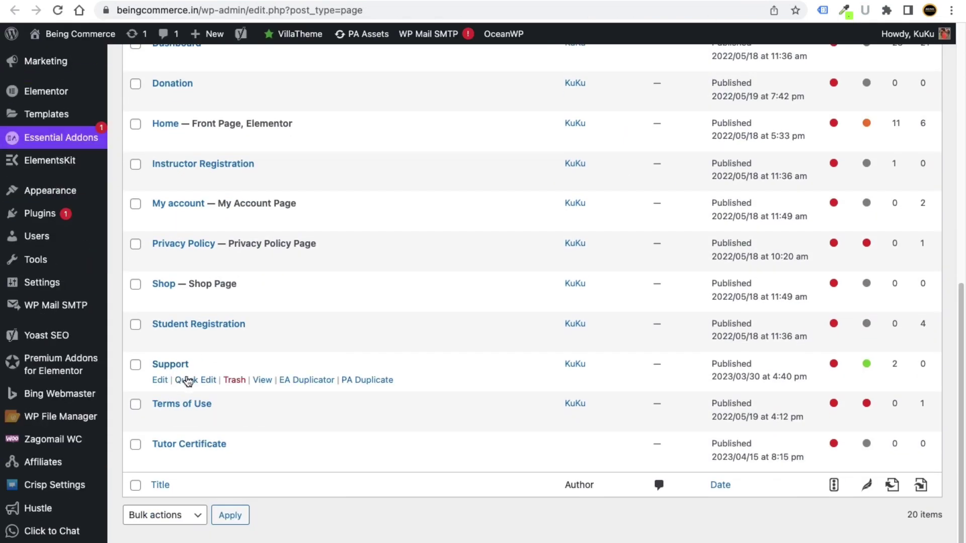
{"action": "right_click", "coordinate": [258, 381]}
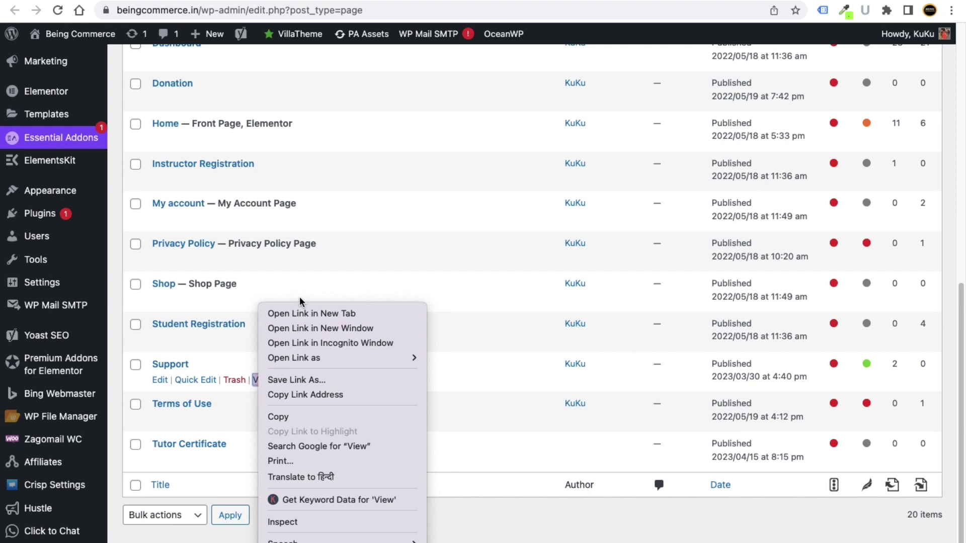
{"action": "left_click", "coordinate": [310, 313]}
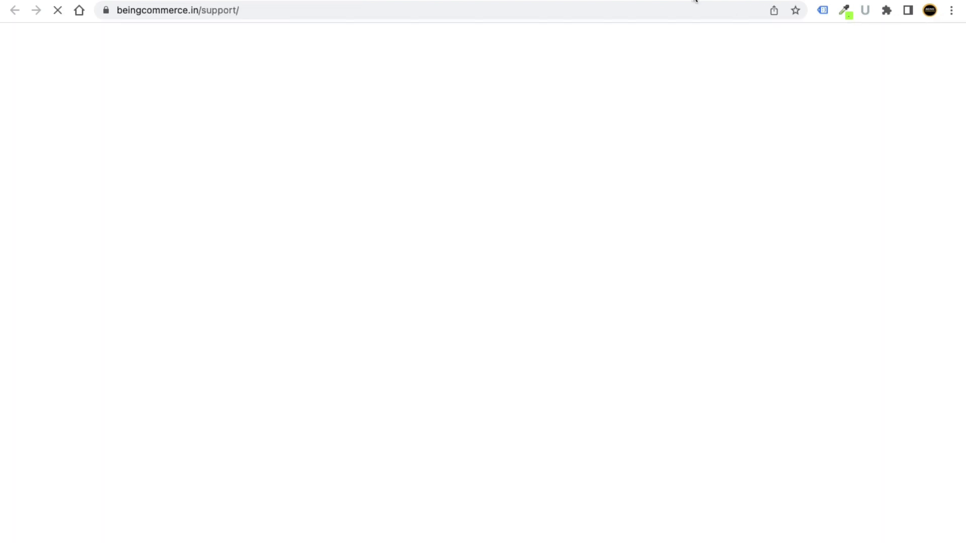
Step: Copy the Support page's full URL
{"action": "left_click", "coordinate": [552, 11]}
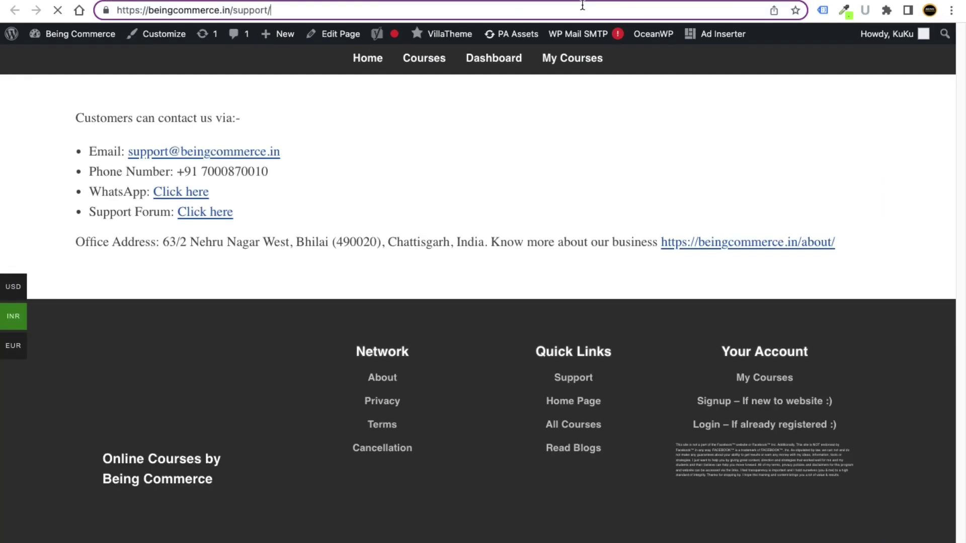
{"action": "left_click", "coordinate": [582, 6]}
{"action": "key", "text": "super+c"}
{"action": "right_click", "coordinate": [152, 9]}
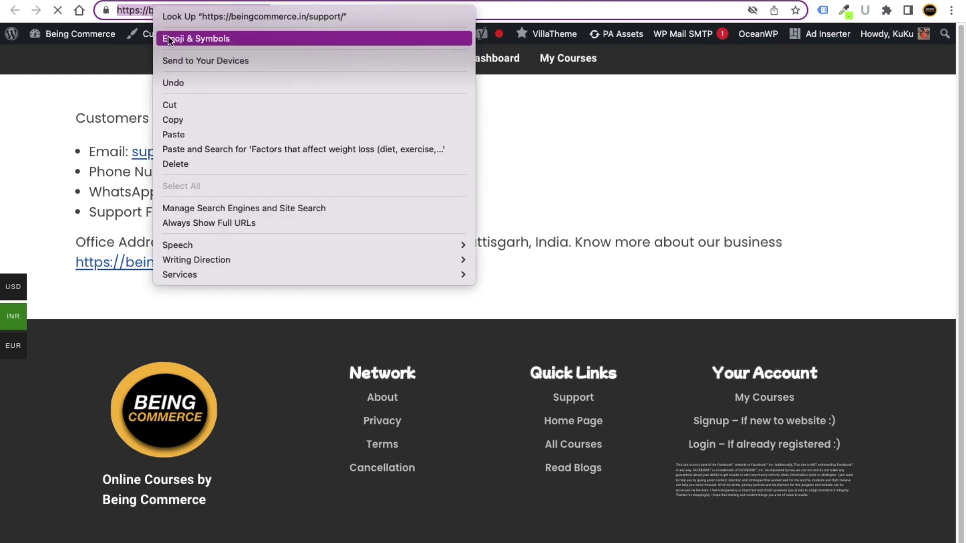
{"action": "left_click", "coordinate": [182, 121]}
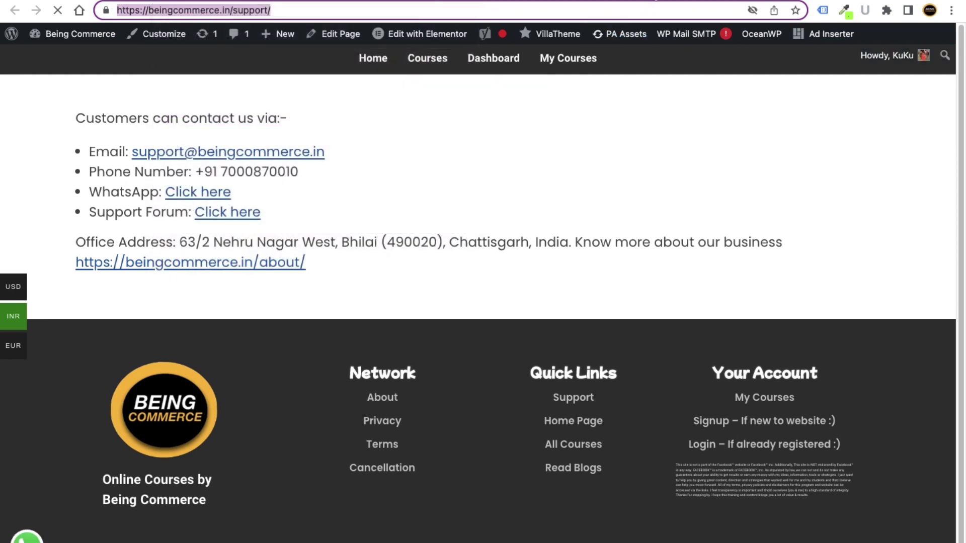
{"action": "key", "text": "ctrl+Tab"}
{"action": "left_click", "coordinate": [551, 396]}
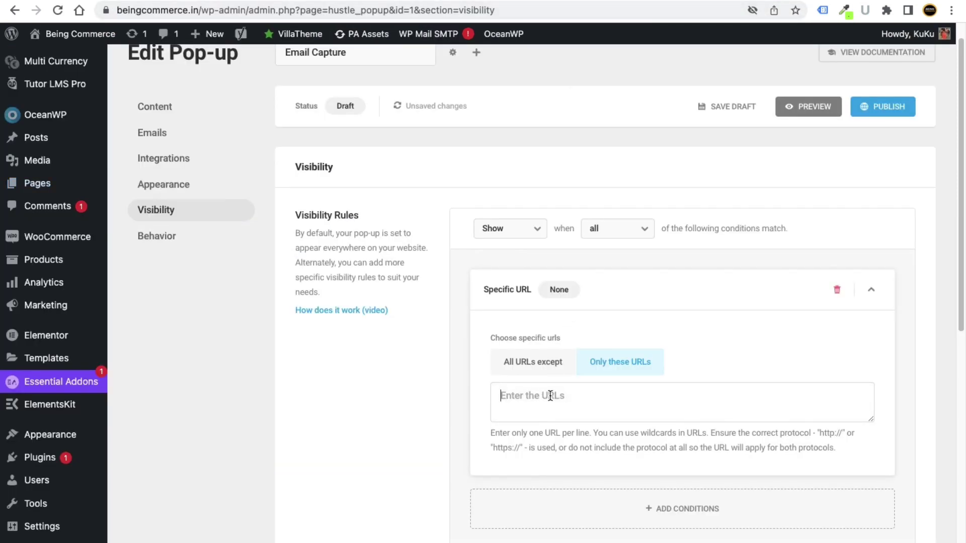
{"action": "right_click", "coordinate": [553, 398]}
{"action": "left_click", "coordinate": [573, 471]}
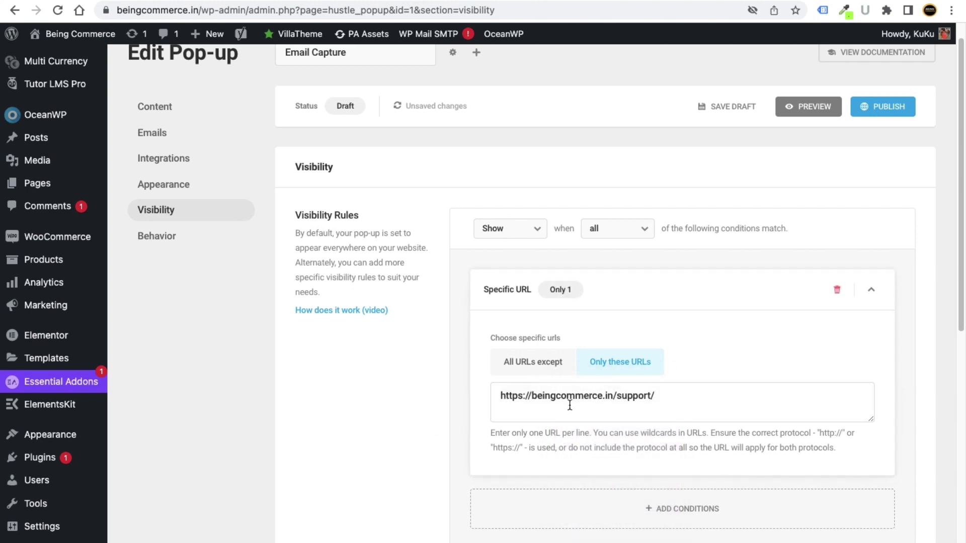
{"action": "left_click", "coordinate": [837, 290]}
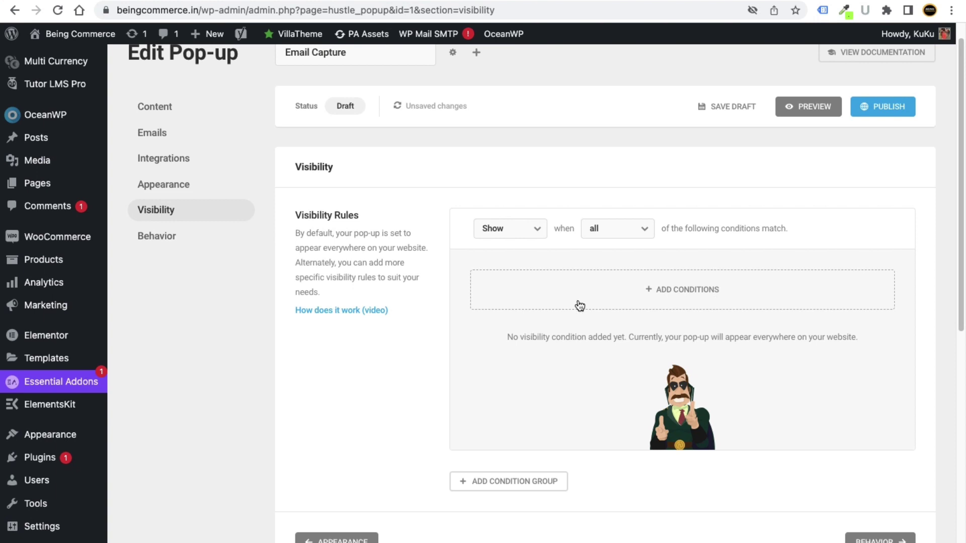
Step: Open the pop-up's Behavior settings and set the Time trigger's delay to 5 seconds
{"action": "scroll", "coordinate": [648, 398], "scroll_direction": "down", "scroll_amount": 1}
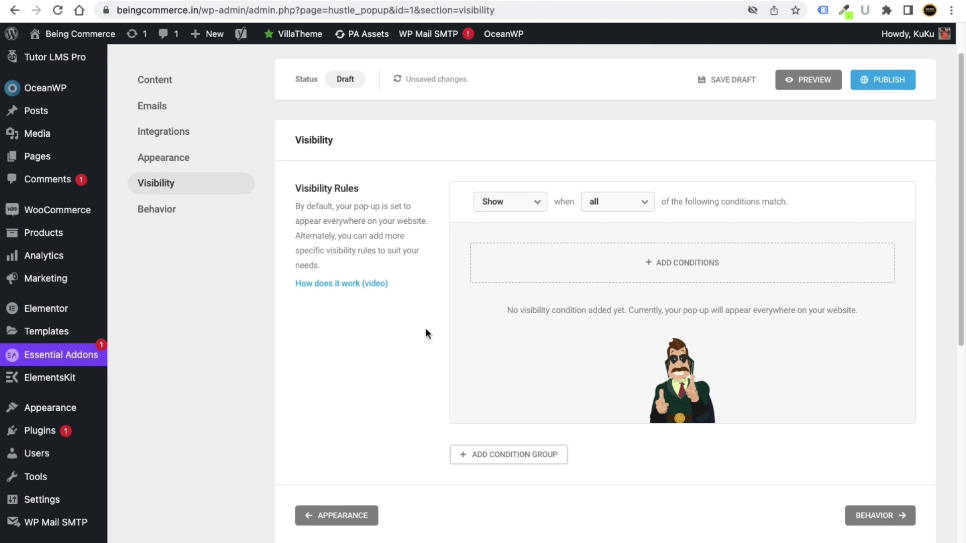
{"action": "left_click", "coordinate": [211, 210]}
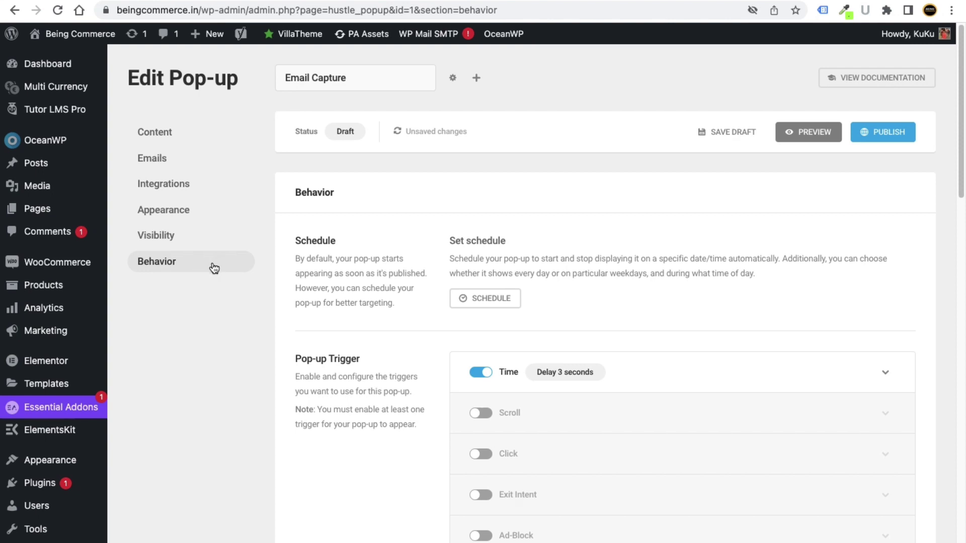
{"action": "scroll", "coordinate": [483, 281], "scroll_direction": "down", "scroll_amount": 3}
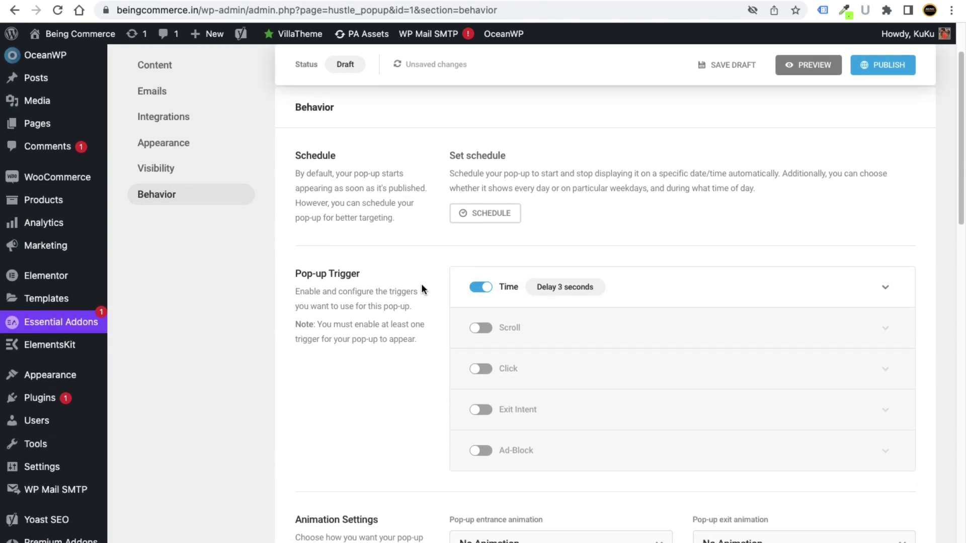
{"action": "scroll", "coordinate": [468, 236], "scroll_direction": "down", "scroll_amount": 1}
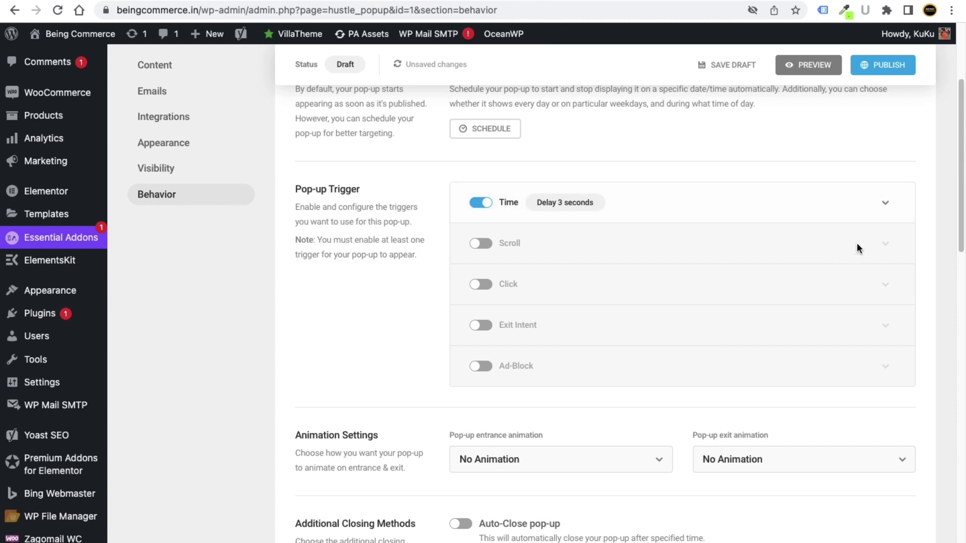
{"action": "left_click", "coordinate": [885, 203]}
{"action": "left_click_drag", "start_coordinate": [517, 319], "coordinate": [498, 322]}
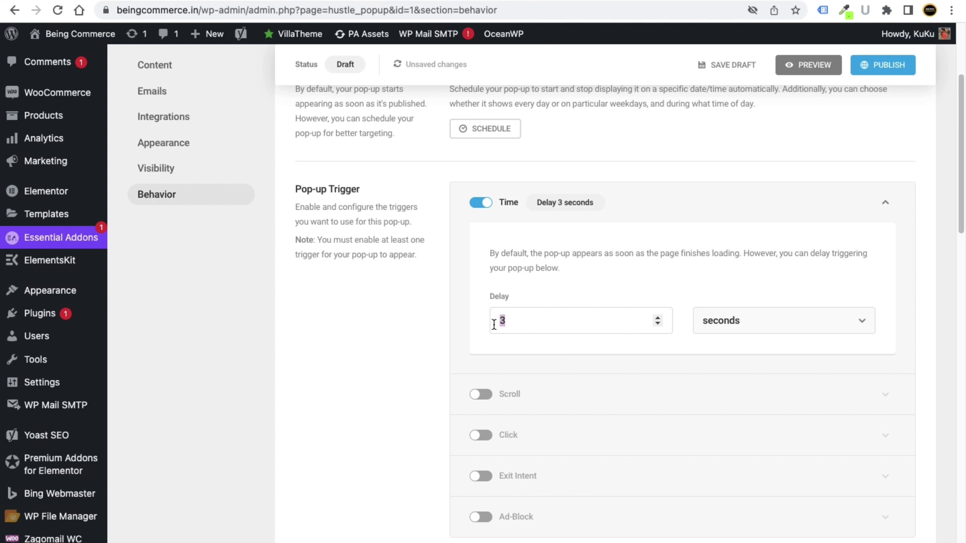
{"action": "type", "text": "5"}
{"action": "left_click", "coordinate": [884, 202]}
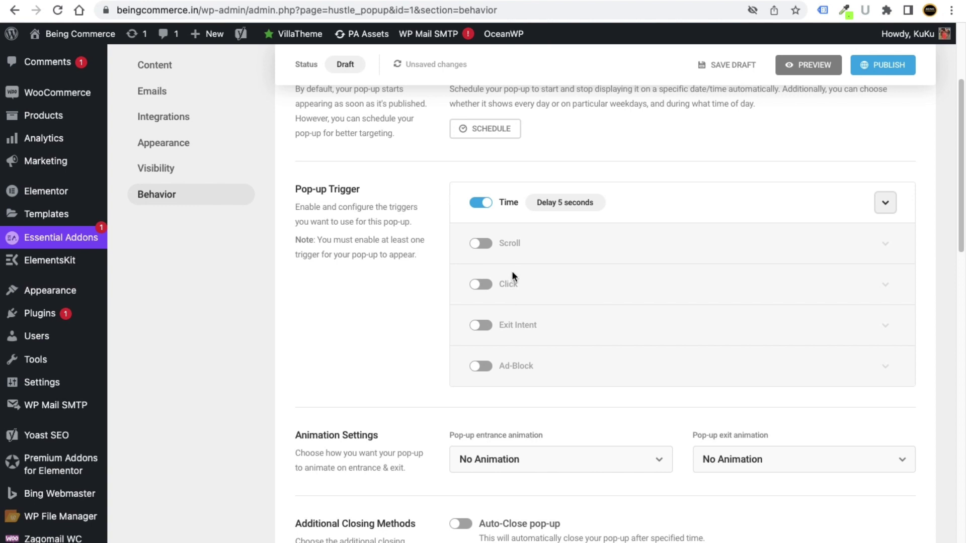
Step: Enable the Scroll pop-up trigger and expand its settings
{"action": "left_click", "coordinate": [480, 244]}
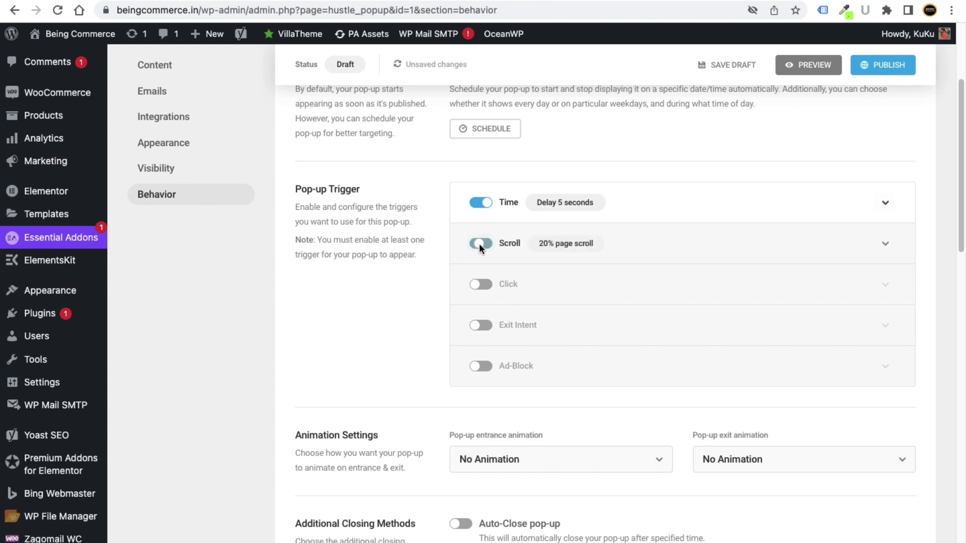
{"action": "left_click", "coordinate": [885, 243]}
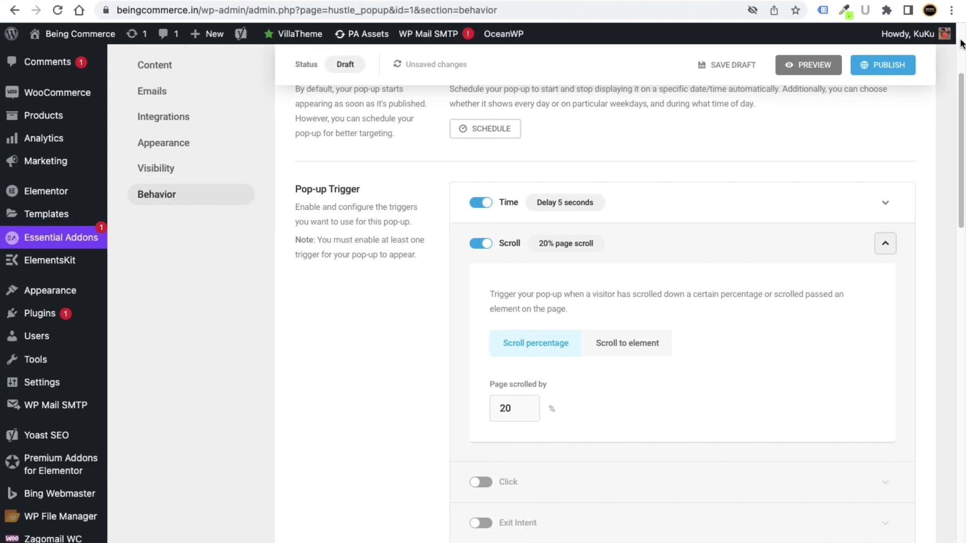
Step: Open kukucourses.com in a new incognito window and look down its home page as a page-scroll example
{"action": "left_click", "coordinate": [680, 10]}
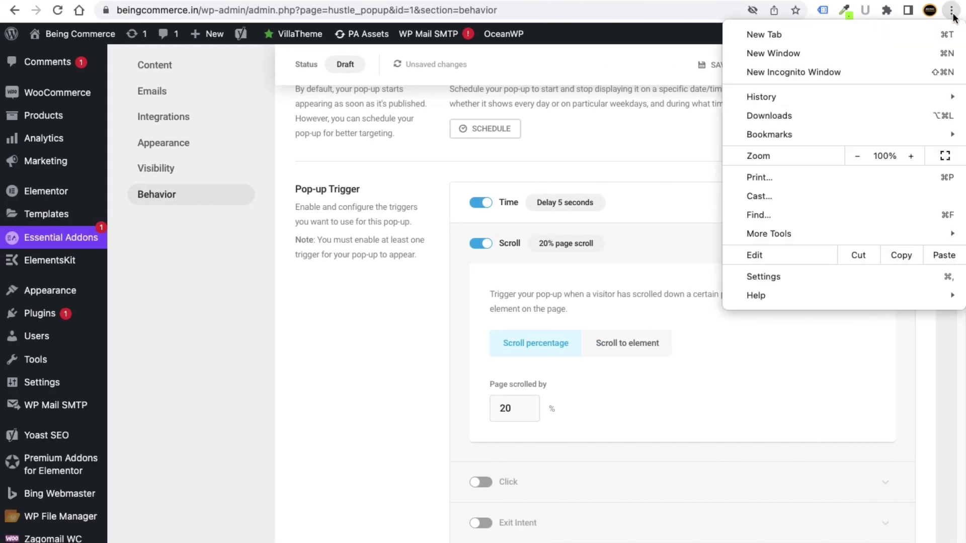
{"action": "left_click", "coordinate": [889, 71]}
{"action": "type", "text": "ku"}
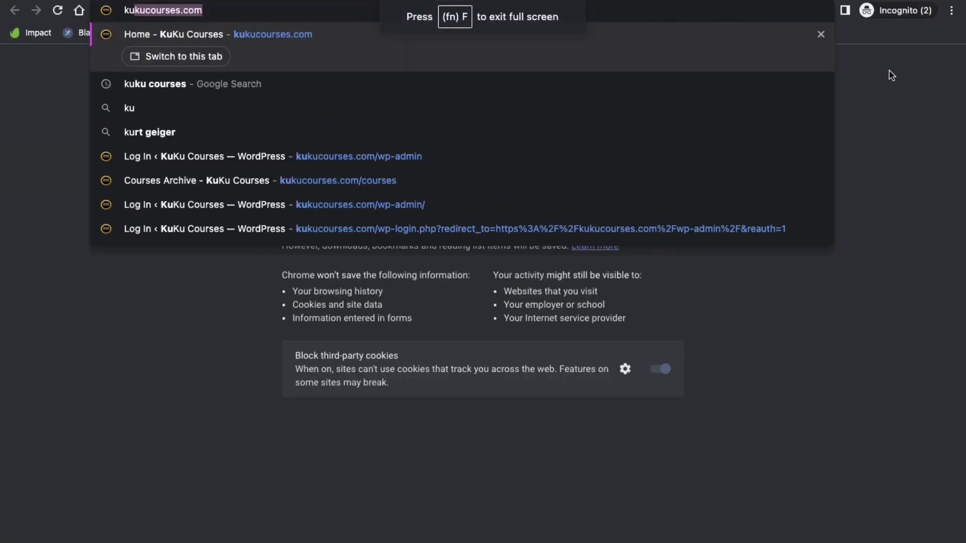
{"action": "key", "text": "Return"}
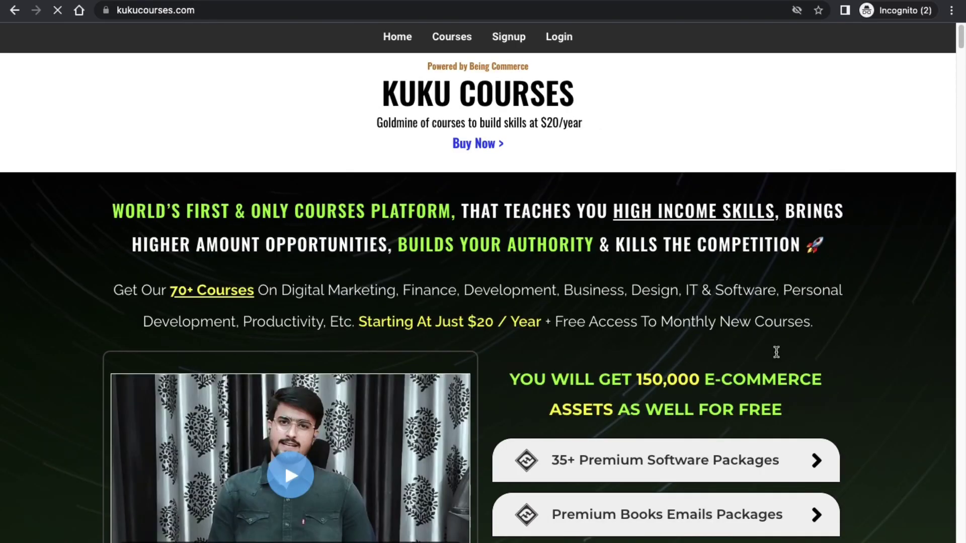
{"action": "scroll", "coordinate": [773, 368], "scroll_direction": "down", "scroll_amount": 5}
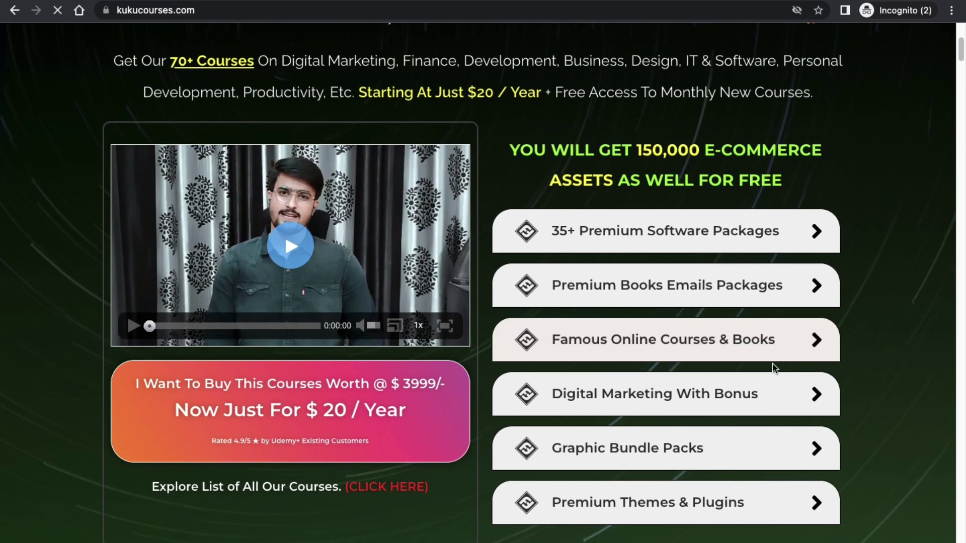
{"action": "scroll", "coordinate": [773, 366], "scroll_direction": "down", "scroll_amount": 8}
{"action": "scroll", "coordinate": [773, 364], "scroll_direction": "down", "scroll_amount": 20}
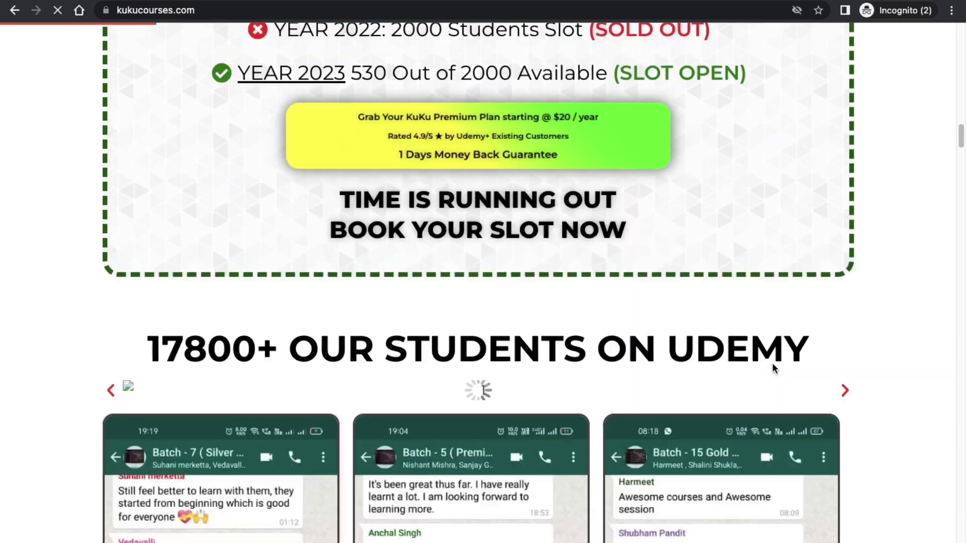
{"action": "scroll", "coordinate": [771, 363], "scroll_direction": "down", "scroll_amount": 14}
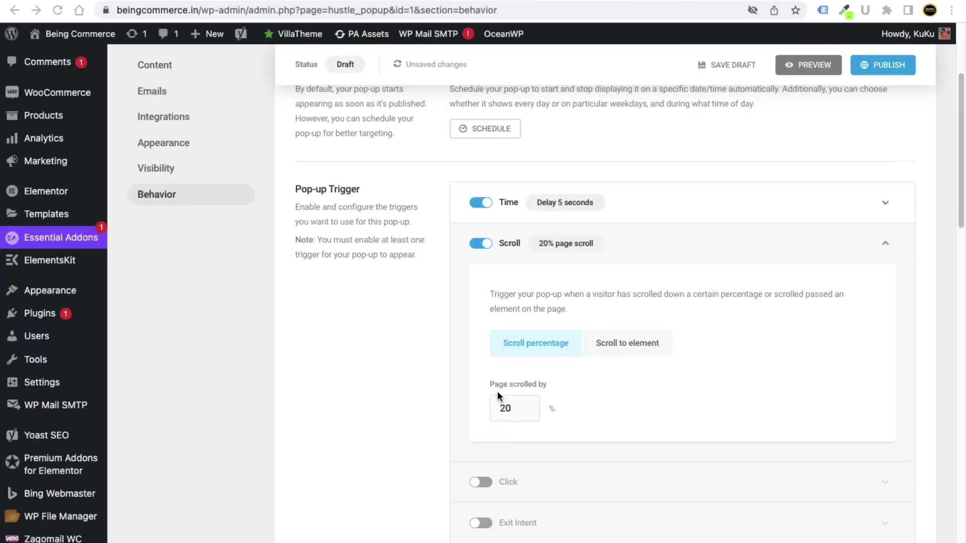
Step: Turn off the Scroll and Time triggers, and enable the Exit Intent trigger after checking its settings
{"action": "left_click", "coordinate": [487, 243]}
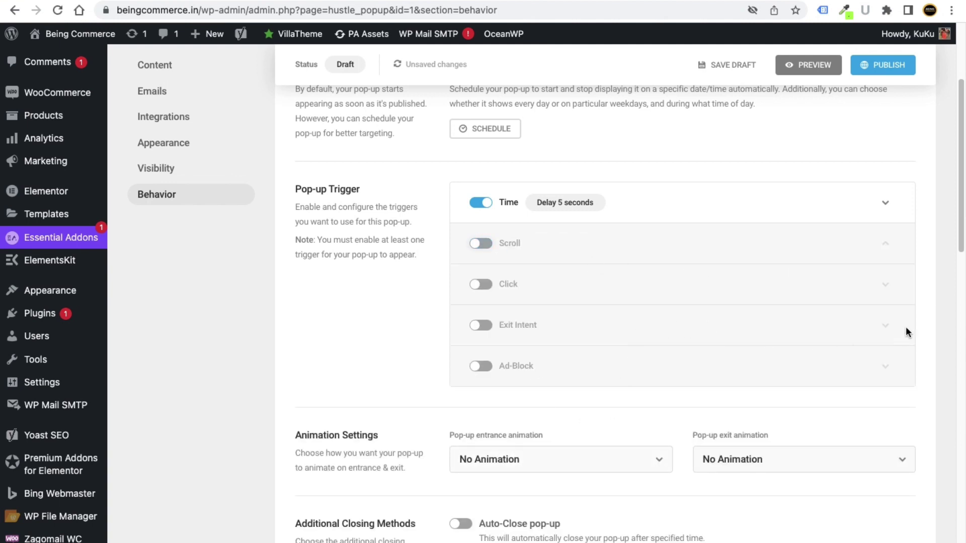
{"action": "left_click", "coordinate": [480, 326]}
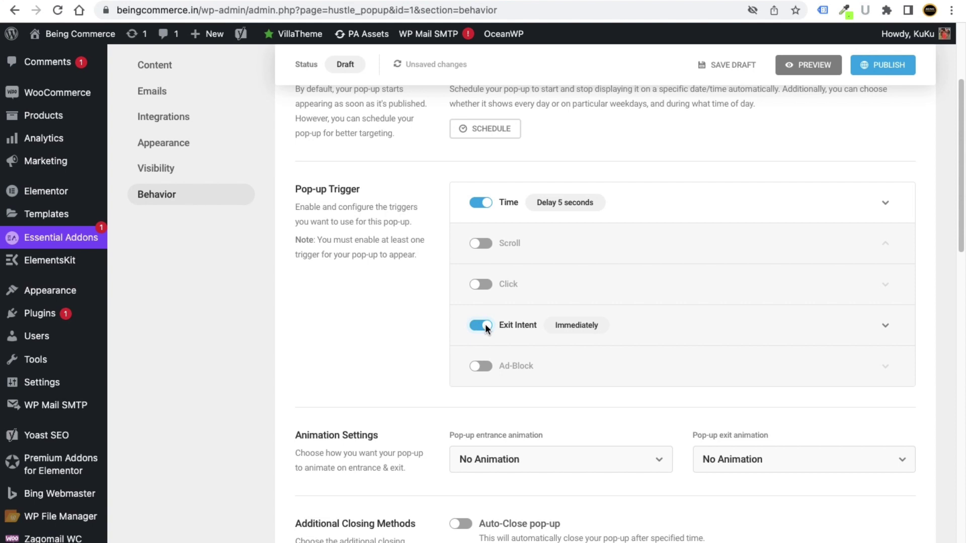
{"action": "key", "text": "ctrl+Right"}
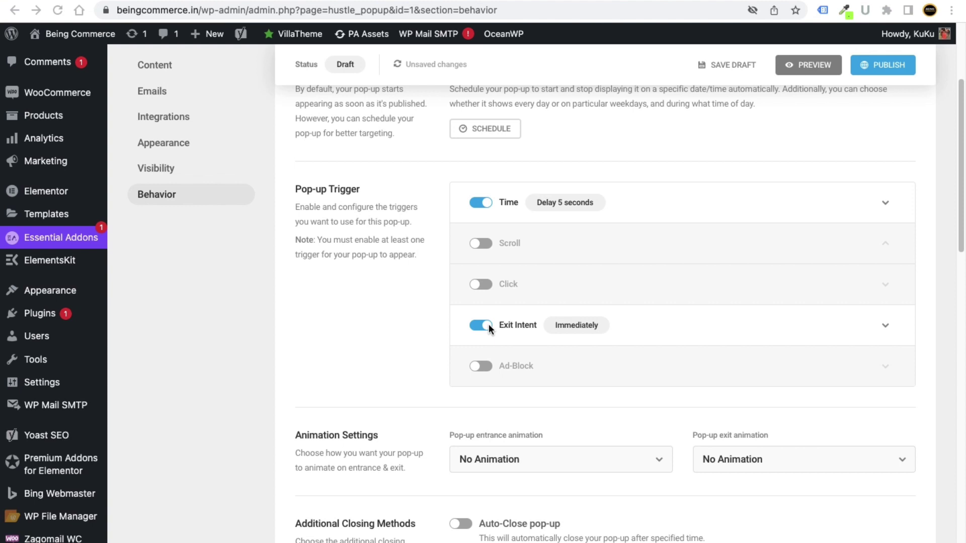
{"action": "left_click", "coordinate": [486, 203]}
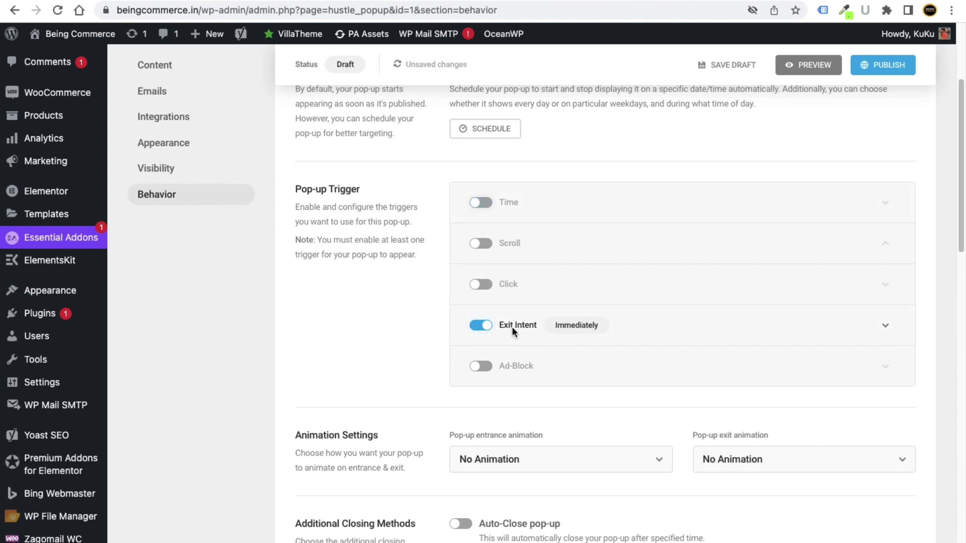
{"action": "left_click", "coordinate": [886, 326]}
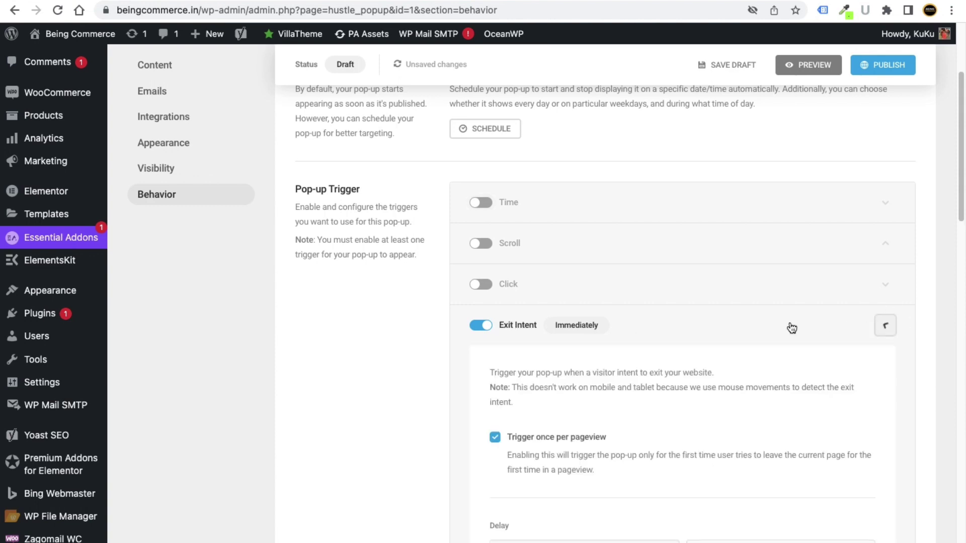
{"action": "left_click", "coordinate": [882, 328]}
Step: Set the pop-up entrance animation to Bounce In
{"action": "scroll", "coordinate": [632, 351], "scroll_direction": "down", "scroll_amount": 3}
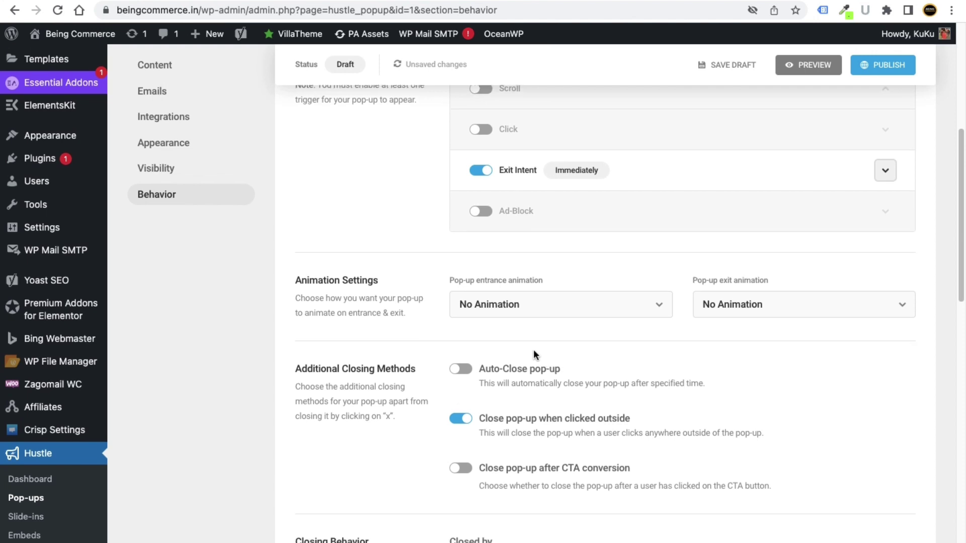
{"action": "left_click", "coordinate": [551, 295]}
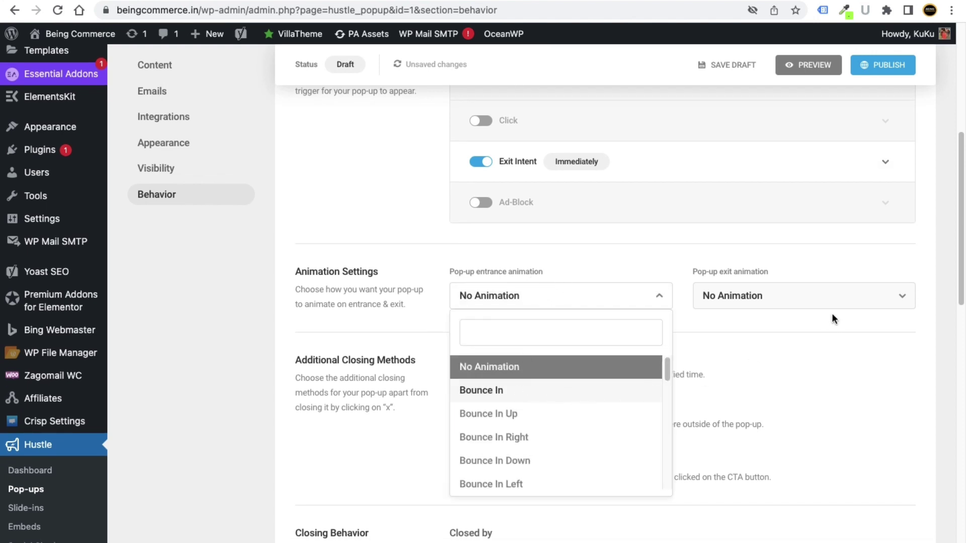
{"action": "left_click", "coordinate": [831, 298]}
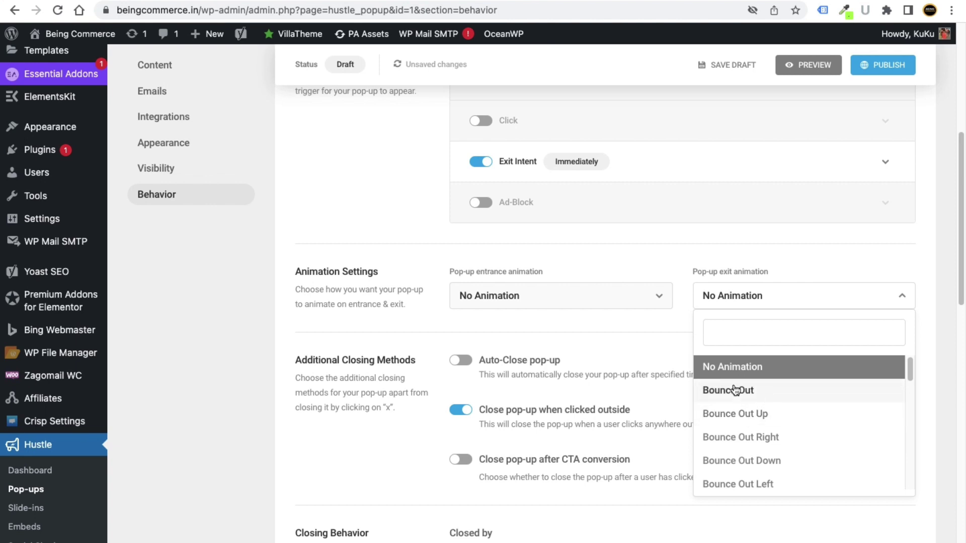
{"action": "left_click", "coordinate": [349, 218]}
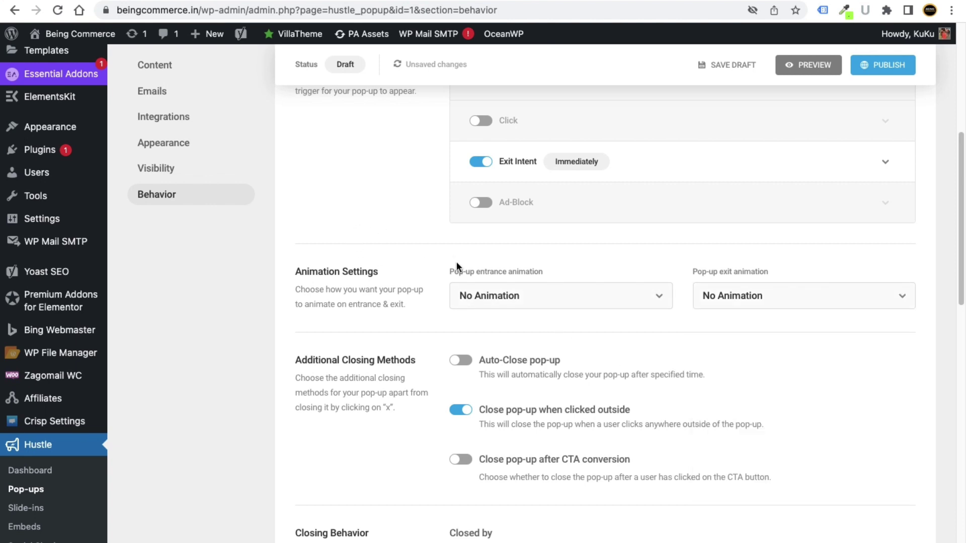
{"action": "left_click", "coordinate": [488, 301]}
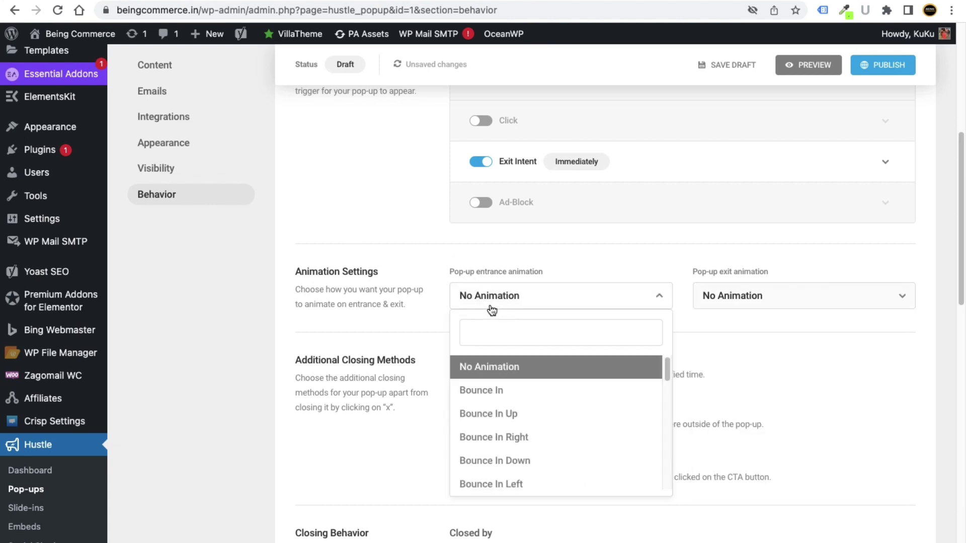
{"action": "left_click", "coordinate": [492, 392]}
Step: Preview the Email Capture pop-up with its entrance animation, dismiss it and exit the preview
{"action": "left_click", "coordinate": [814, 65]}
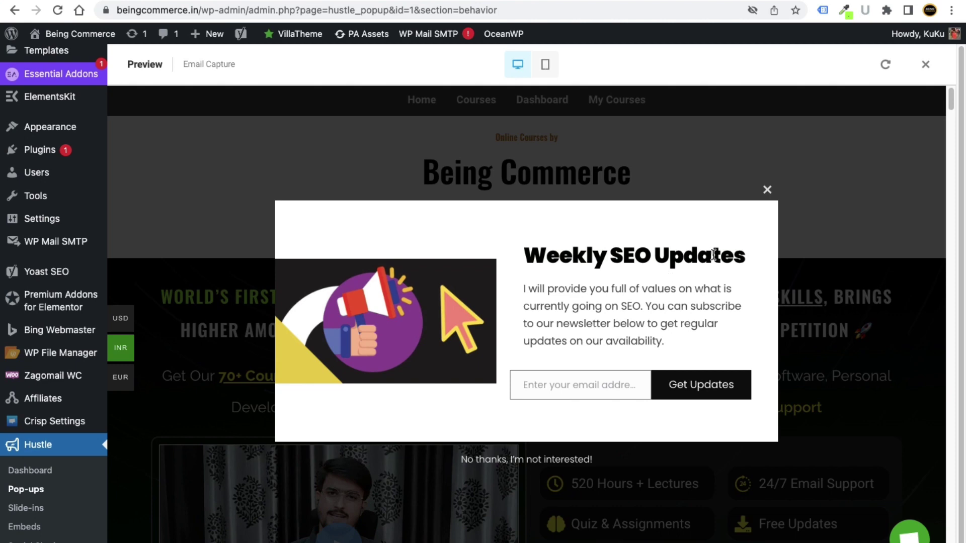
{"action": "left_click", "coordinate": [766, 190]}
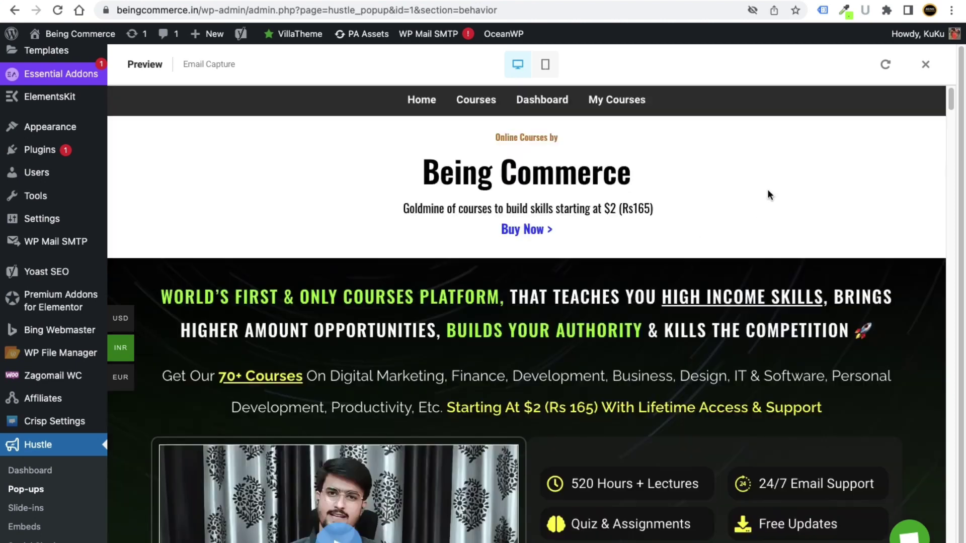
{"action": "left_click", "coordinate": [926, 64]}
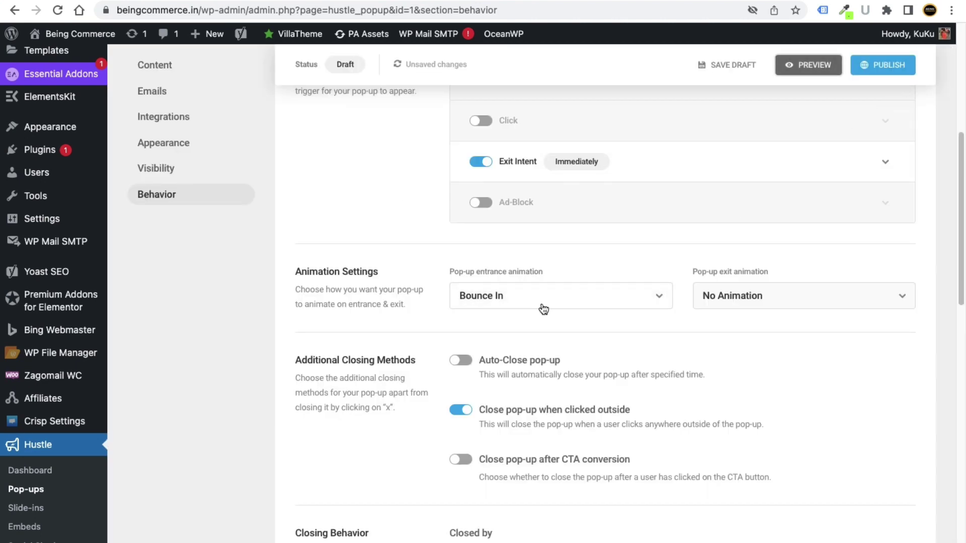
Step: Review the animation choices and the pop-up's closing methods, closing behavior and additional settings
{"action": "left_click", "coordinate": [726, 303]}
{"action": "left_click", "coordinate": [607, 308]}
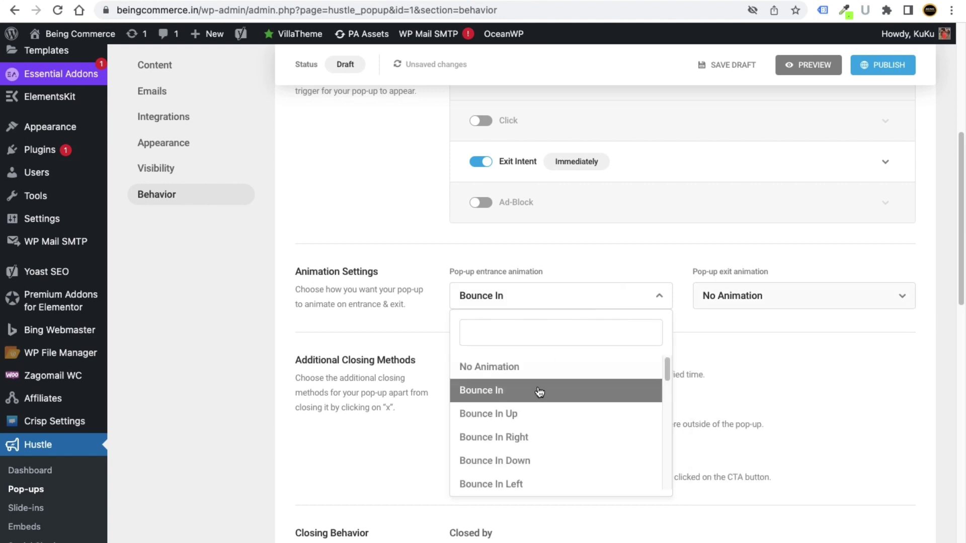
{"action": "left_click", "coordinate": [660, 298]}
{"action": "left_click", "coordinate": [734, 301]}
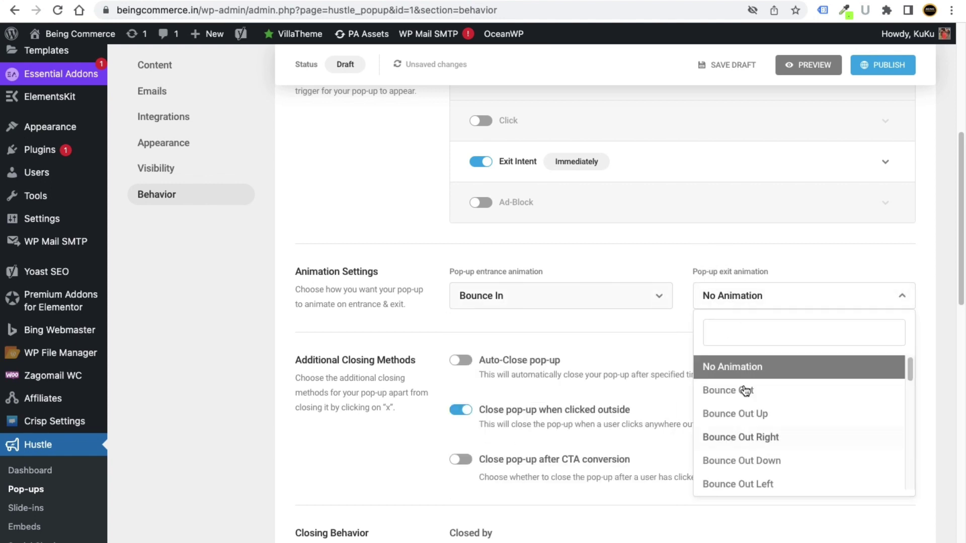
{"action": "left_click", "coordinate": [390, 300]}
{"action": "scroll", "coordinate": [406, 384], "scroll_direction": "down", "scroll_amount": 1}
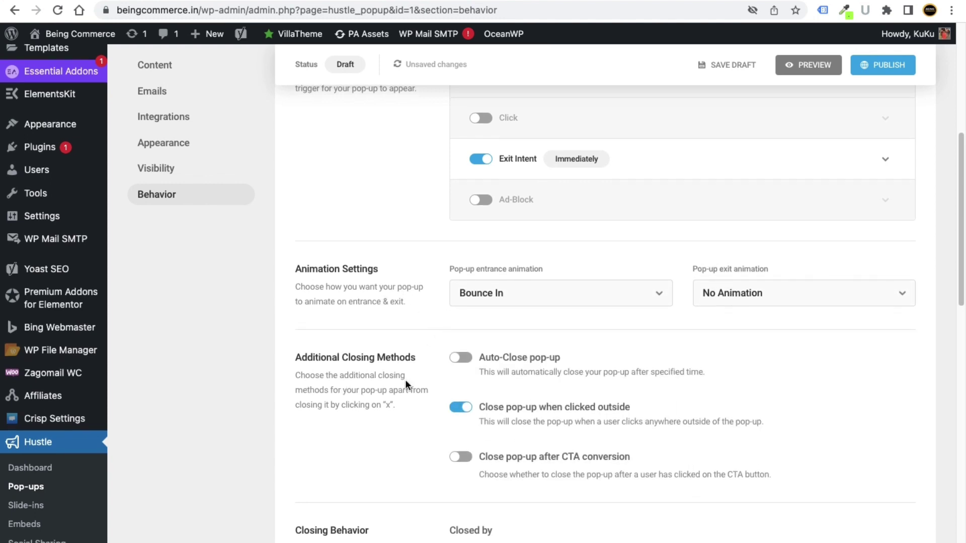
{"action": "scroll", "coordinate": [406, 381], "scroll_direction": "down", "scroll_amount": 8}
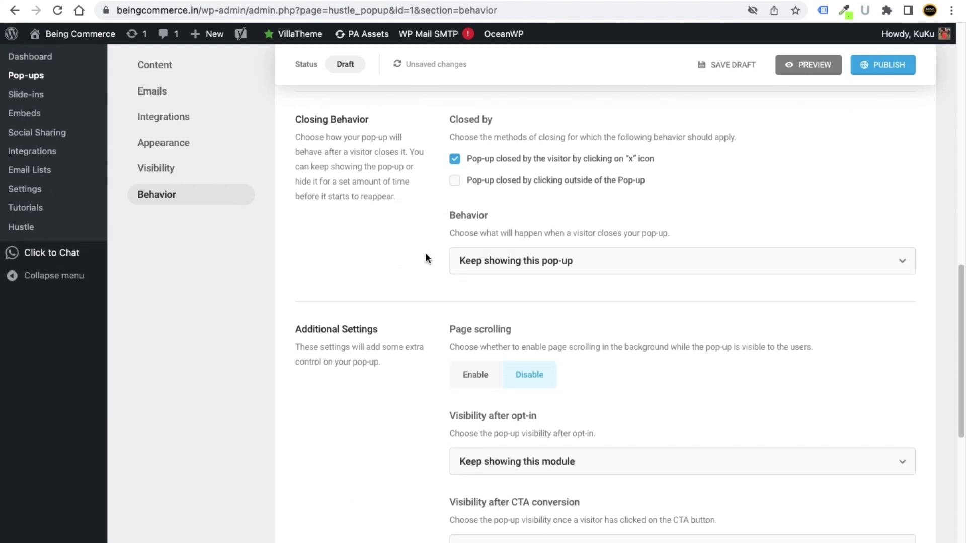
{"action": "scroll", "coordinate": [428, 258], "scroll_direction": "down", "scroll_amount": 1}
{"action": "scroll", "coordinate": [424, 307], "scroll_direction": "down", "scroll_amount": 5}
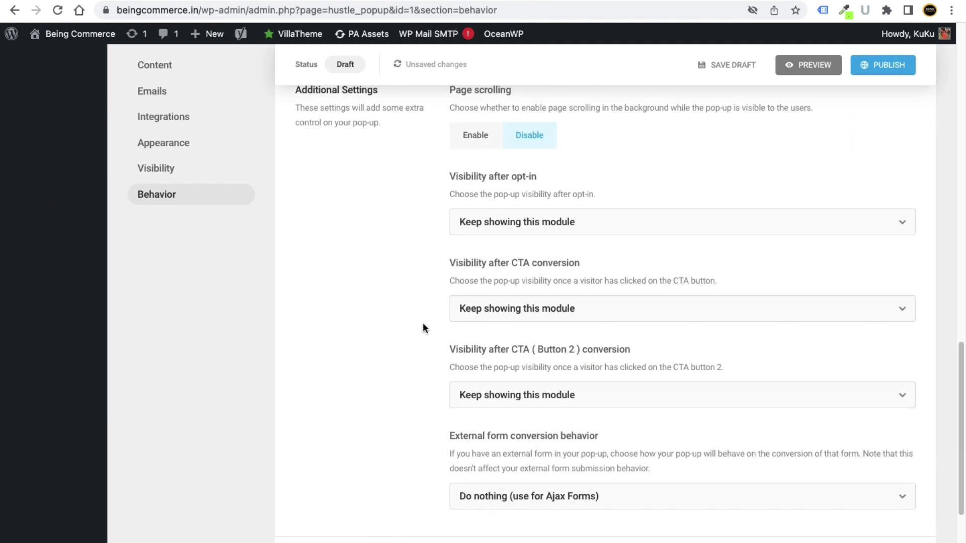
{"action": "scroll", "coordinate": [410, 322], "scroll_direction": "up", "scroll_amount": 4}
{"action": "scroll", "coordinate": [407, 325], "scroll_direction": "down", "scroll_amount": 5}
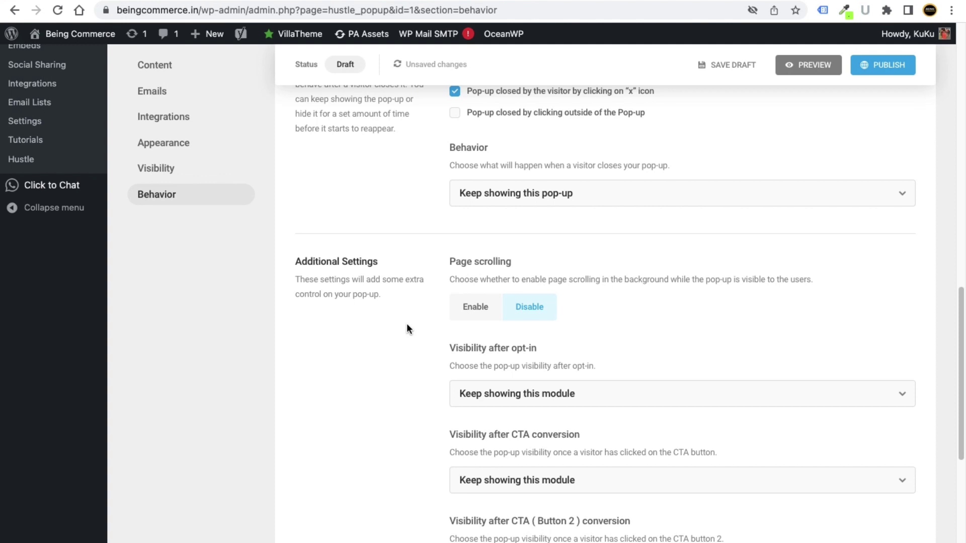
{"action": "scroll", "coordinate": [412, 329], "scroll_direction": "down", "scroll_amount": 3}
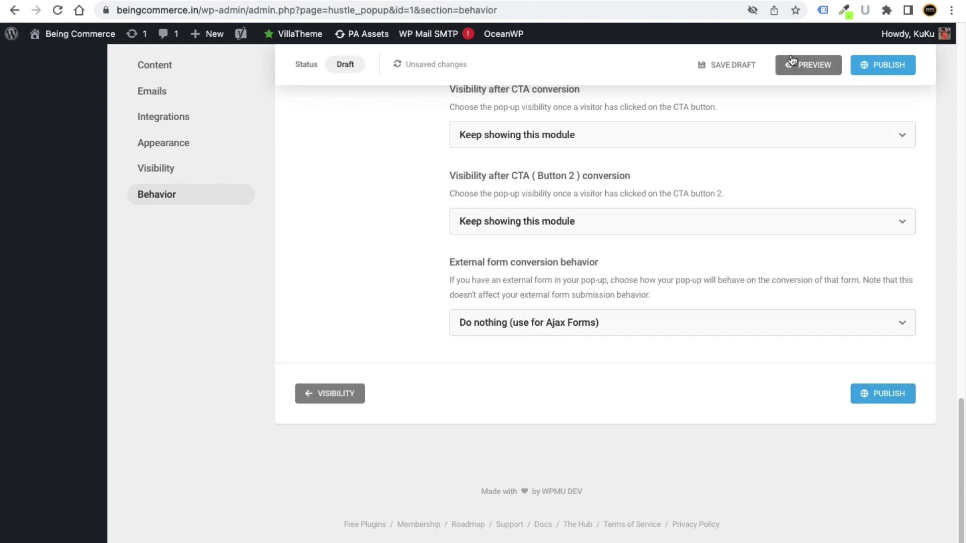
Step: Publish the Email Capture pop-up and dismiss the confirmation dialog
{"action": "left_click", "coordinate": [903, 400]}
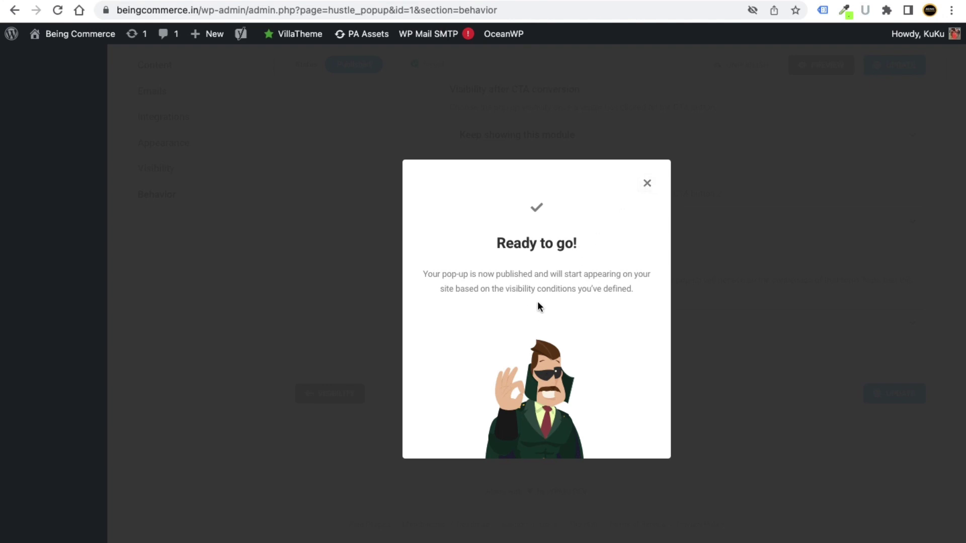
{"action": "left_click_drag", "start_coordinate": [453, 277], "coordinate": [582, 291]}
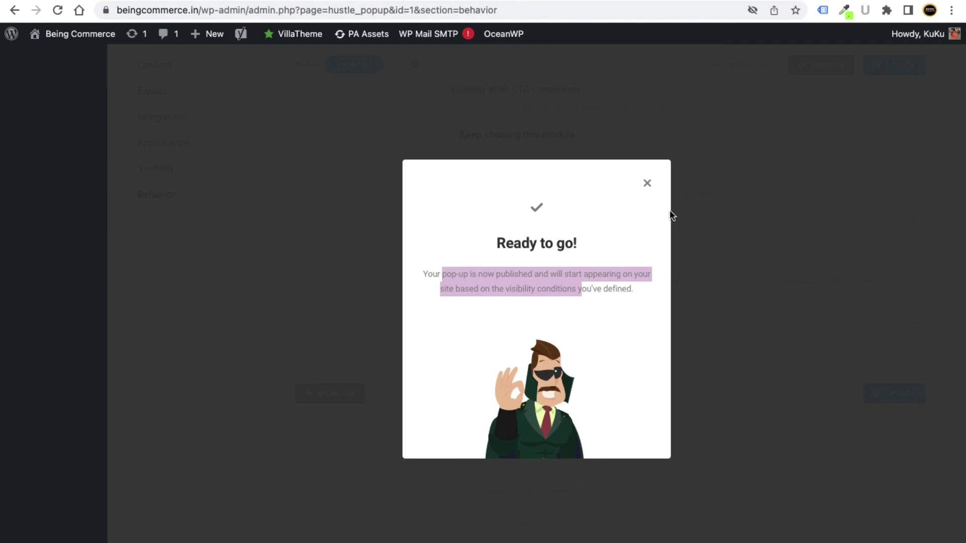
{"action": "left_click", "coordinate": [648, 183]}
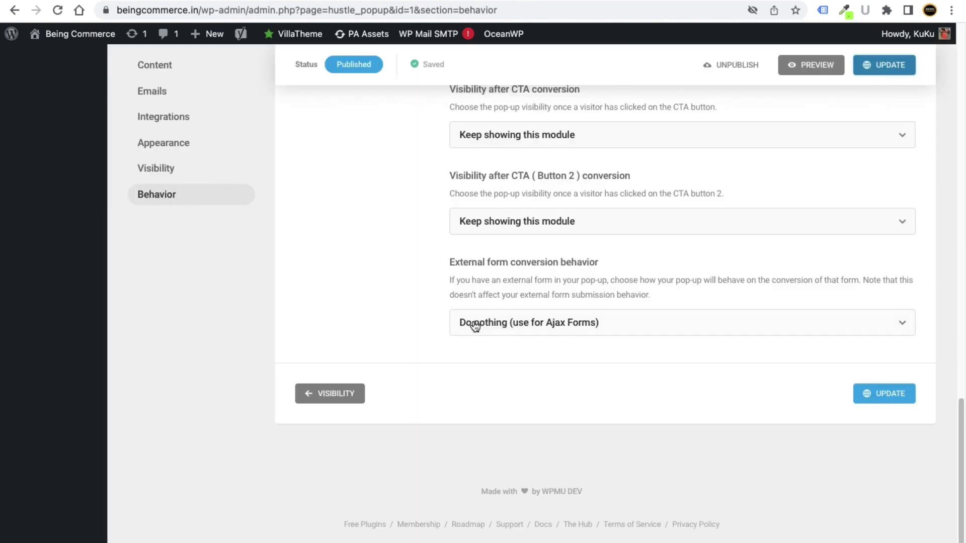
Step: Open Hustle's Pop-ups list
{"action": "scroll", "coordinate": [279, 360], "scroll_direction": "up", "scroll_amount": 20}
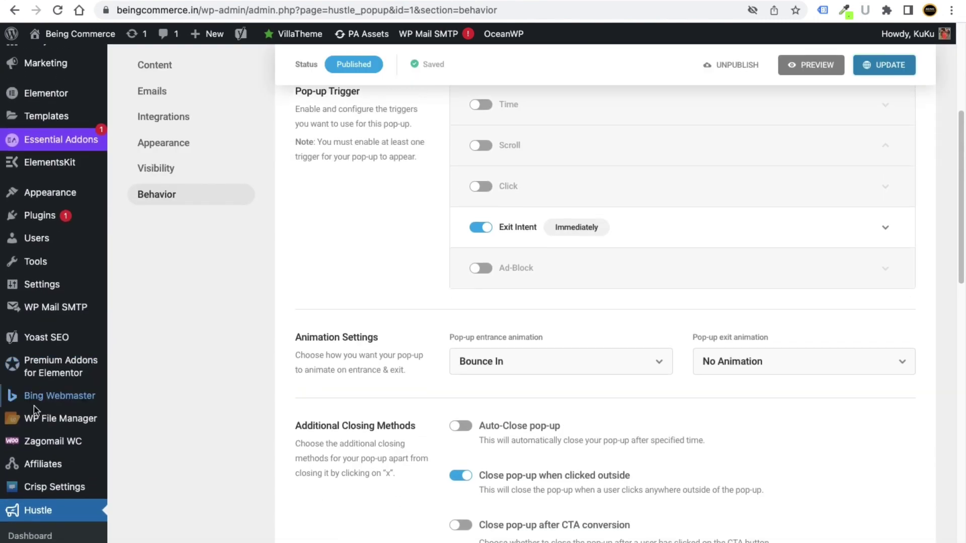
{"action": "scroll", "coordinate": [144, 411], "scroll_direction": "down", "scroll_amount": 4}
{"action": "scroll", "coordinate": [144, 412], "scroll_direction": "down", "scroll_amount": 1}
{"action": "scroll", "coordinate": [29, 325], "scroll_direction": "up", "scroll_amount": 5}
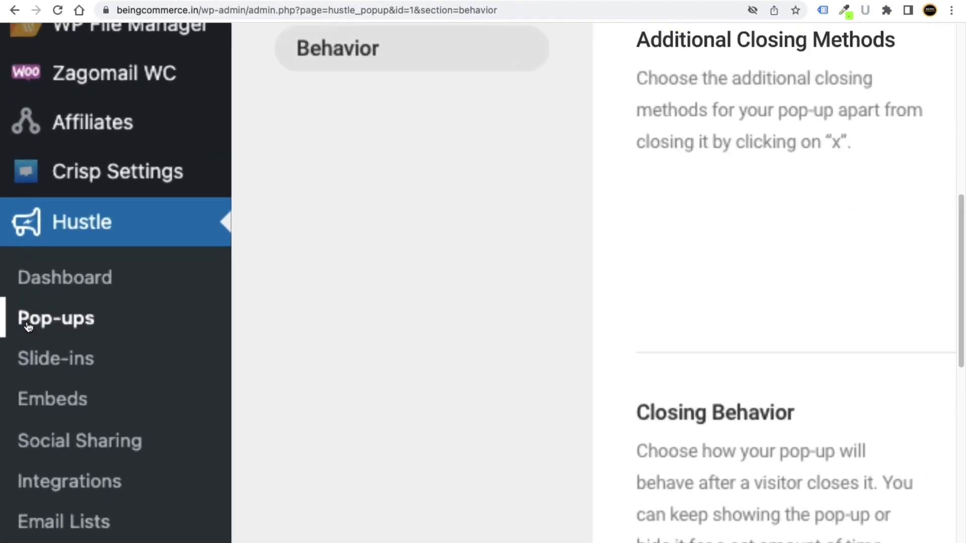
{"action": "scroll", "coordinate": [60, 334], "scroll_direction": "down", "scroll_amount": 5}
{"action": "left_click", "coordinate": [31, 320]}
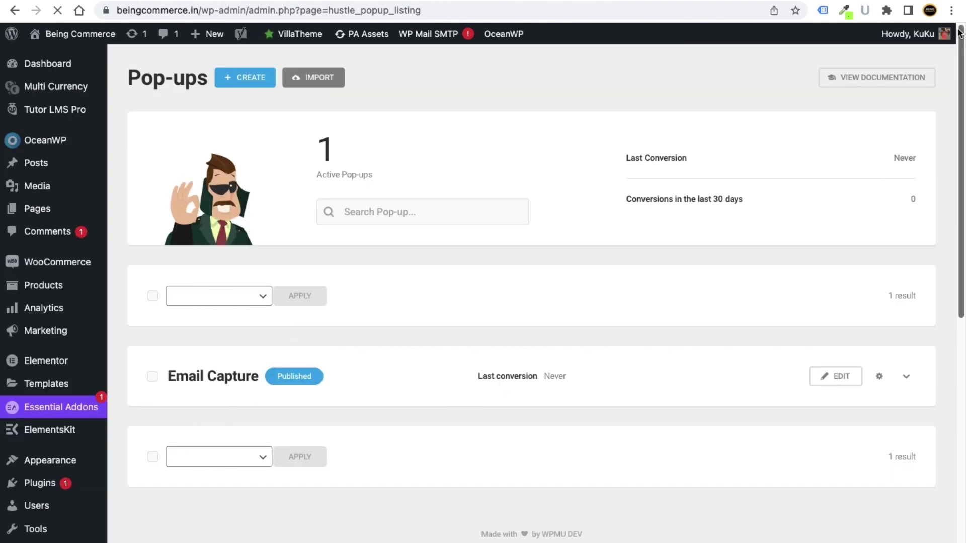
Step: Load beingcommerce.in in a new incognito window to test the published Email Capture pop-up
{"action": "left_click", "coordinate": [951, 10]}
{"action": "left_click", "coordinate": [826, 80]}
{"action": "type", "text": "be"}
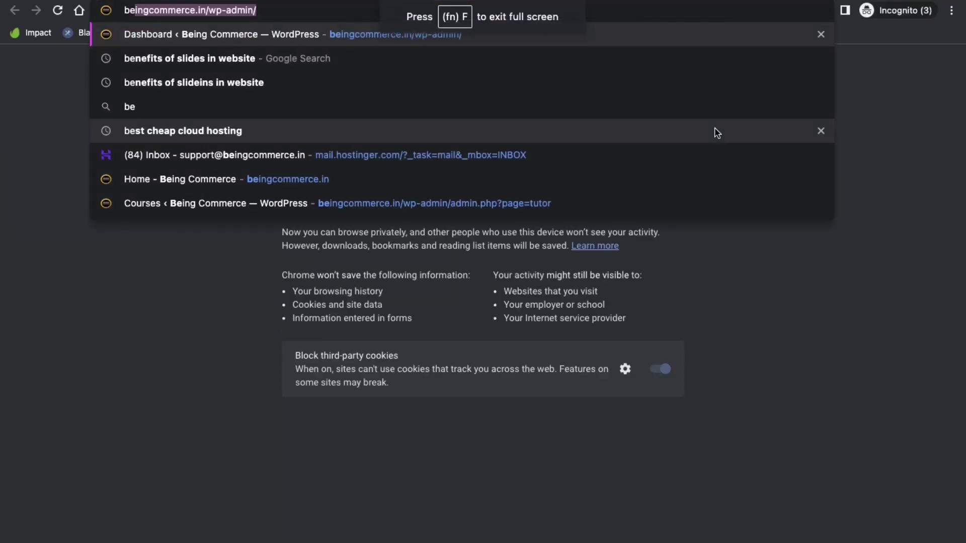
{"action": "key", "text": "End"}
{"action": "key", "text": "BackSpace"}
{"action": "key", "text": "BackSpace"}
{"action": "key", "text": "BackSpace"}
{"action": "key", "text": "BackSpace"}
{"action": "key", "text": "BackSpace"}
{"action": "key", "text": "BackSpace"}
{"action": "key", "text": "BackSpace"}
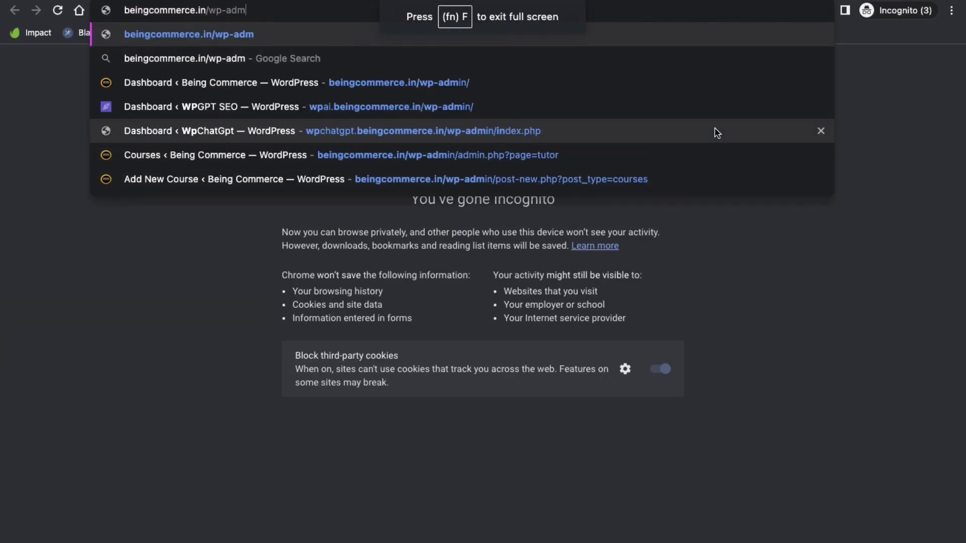
{"action": "key", "text": "BackSpace"}
{"action": "key", "text": "BackSpace"}
{"action": "key", "text": "Return"}
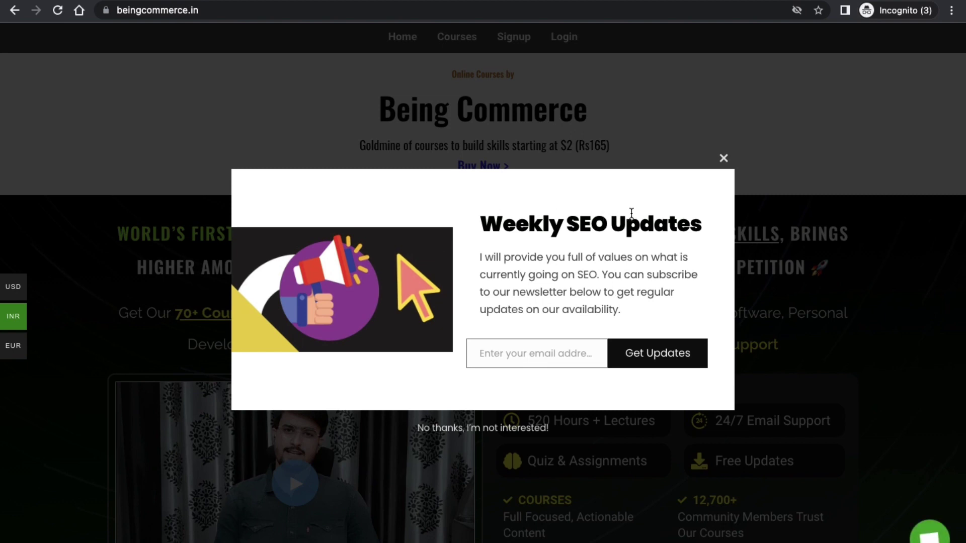
Step: Switch back to the WordPress admin, unpublish the Email Capture pop-up and return to Hustle's Pop-ups list
{"action": "key", "text": "ctrl+Left"}
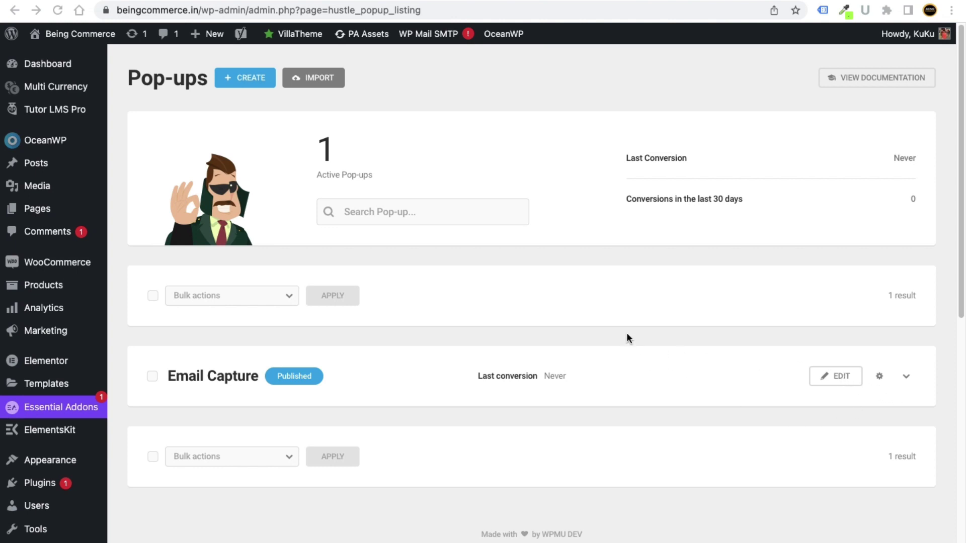
{"action": "left_click", "coordinate": [833, 382]}
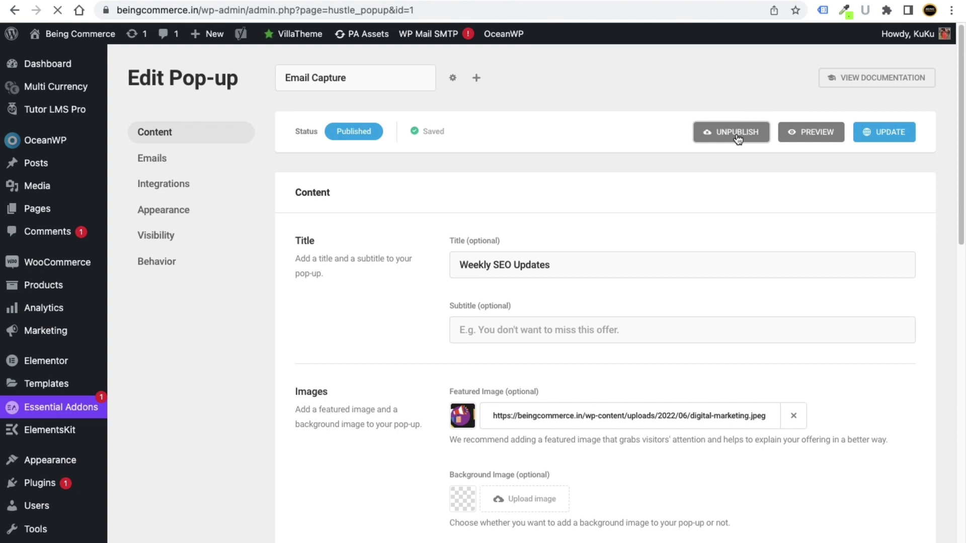
{"action": "left_click", "coordinate": [727, 135]}
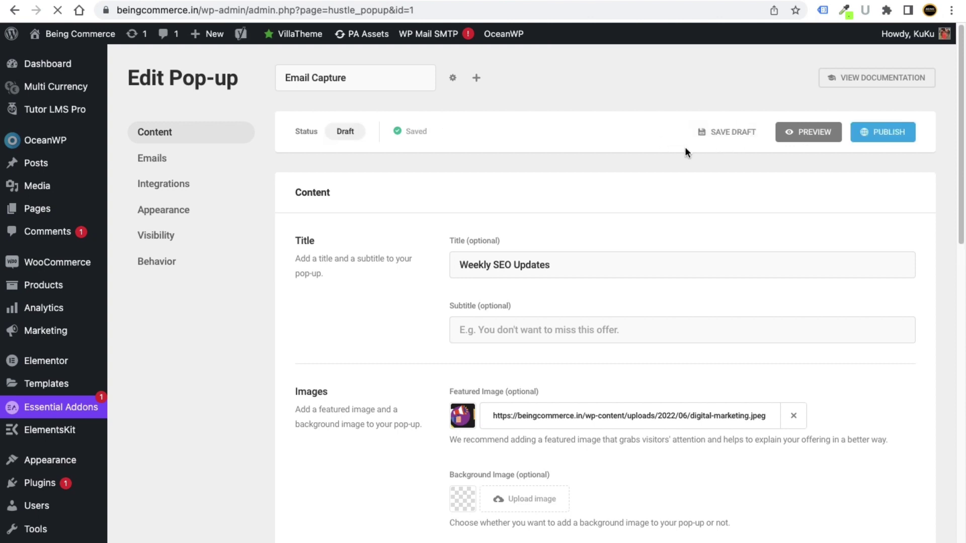
{"action": "scroll", "coordinate": [105, 469], "scroll_direction": "down", "scroll_amount": 8}
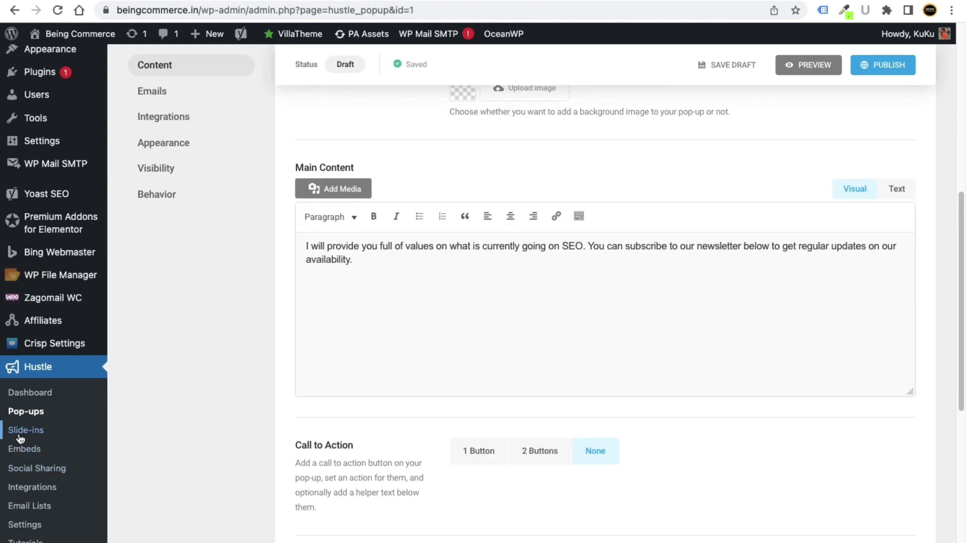
{"action": "left_click", "coordinate": [24, 413]}
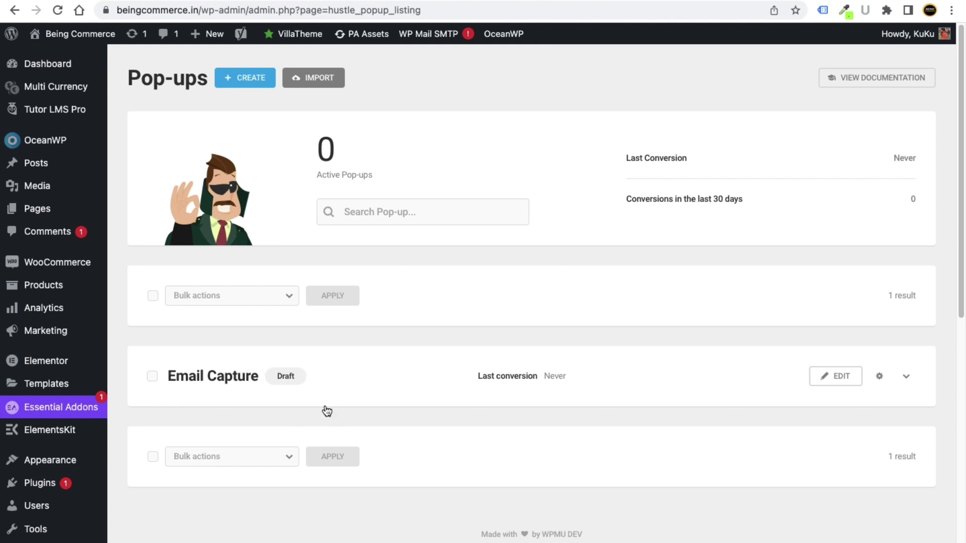
{"action": "scroll", "coordinate": [523, 262], "scroll_direction": "down", "scroll_amount": 1}
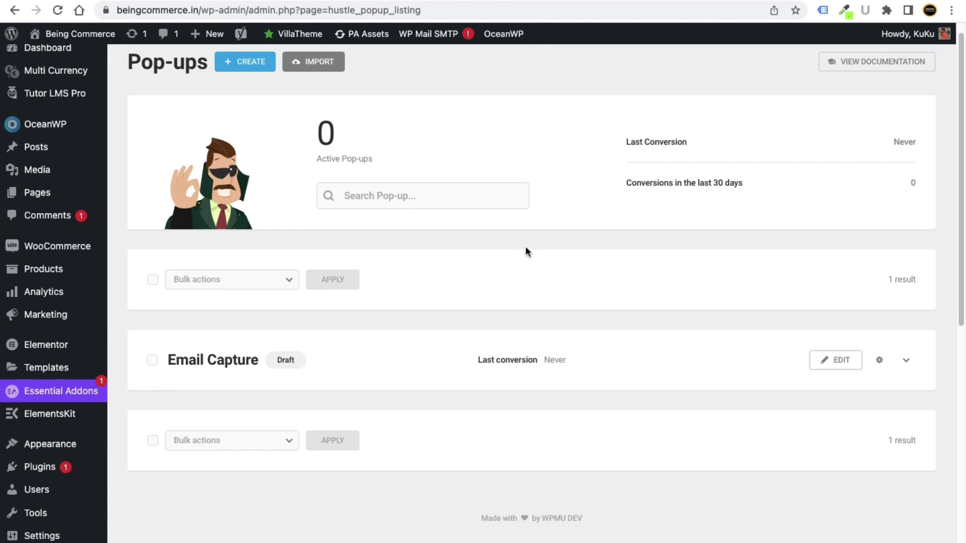
{"action": "scroll", "coordinate": [355, 393], "scroll_direction": "down", "scroll_amount": 1}
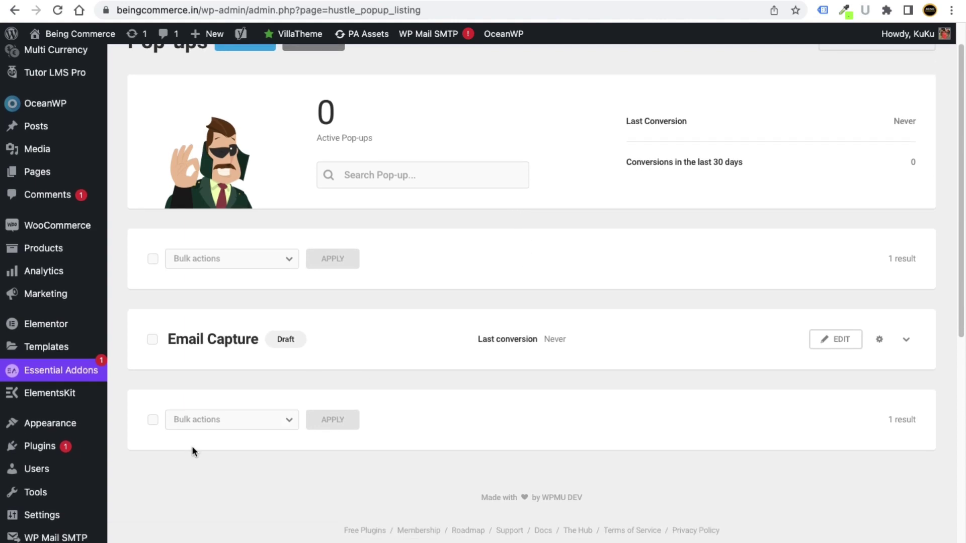
{"action": "scroll", "coordinate": [337, 347], "scroll_direction": "up", "scroll_amount": 2}
{"action": "scroll", "coordinate": [90, 446], "scroll_direction": "down", "scroll_amount": 10}
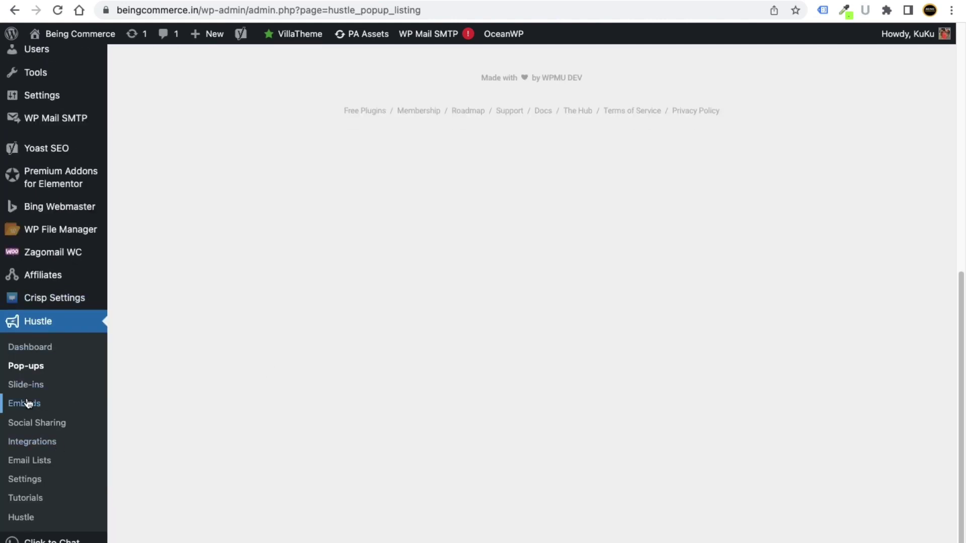
{"action": "scroll", "coordinate": [266, 380], "scroll_direction": "up", "scroll_amount": 6}
{"action": "scroll", "coordinate": [366, 437], "scroll_direction": "down", "scroll_amount": 6}
{"action": "scroll", "coordinate": [356, 382], "scroll_direction": "up", "scroll_amount": 10}
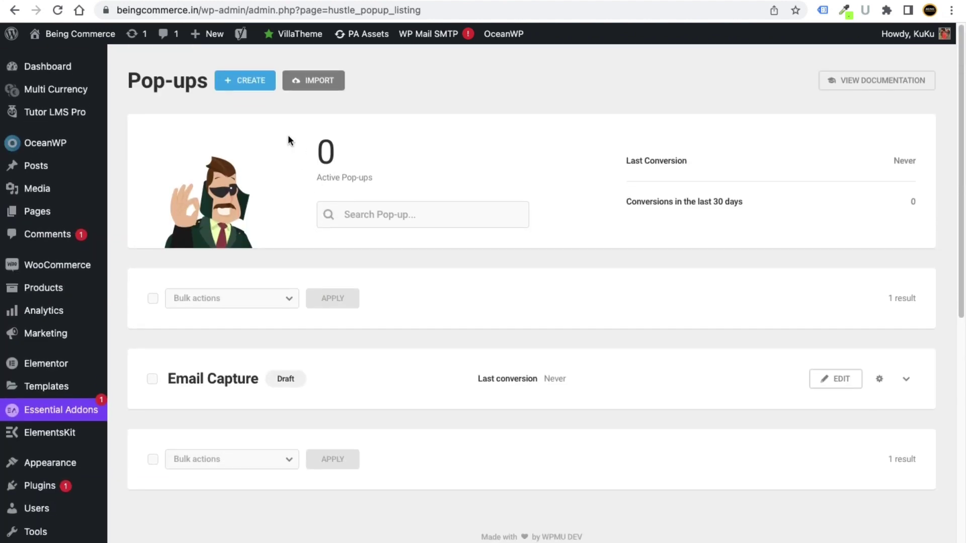
Step: Start a new Informational pop-up named "50% Discount" and continue to the template selection
{"action": "left_click", "coordinate": [261, 80]}
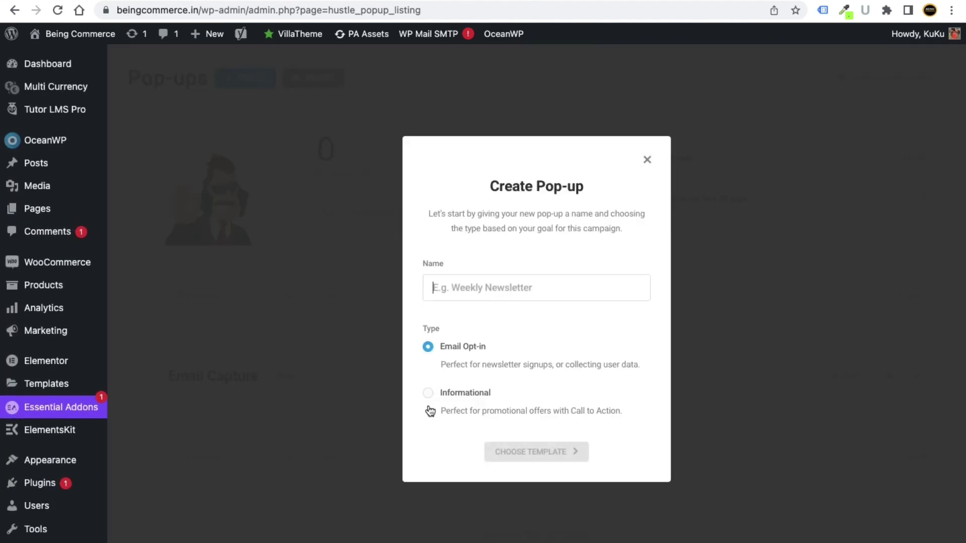
{"action": "left_click", "coordinate": [430, 395]}
{"action": "left_click", "coordinate": [465, 297]}
{"action": "type", "text": "50% Discount"}
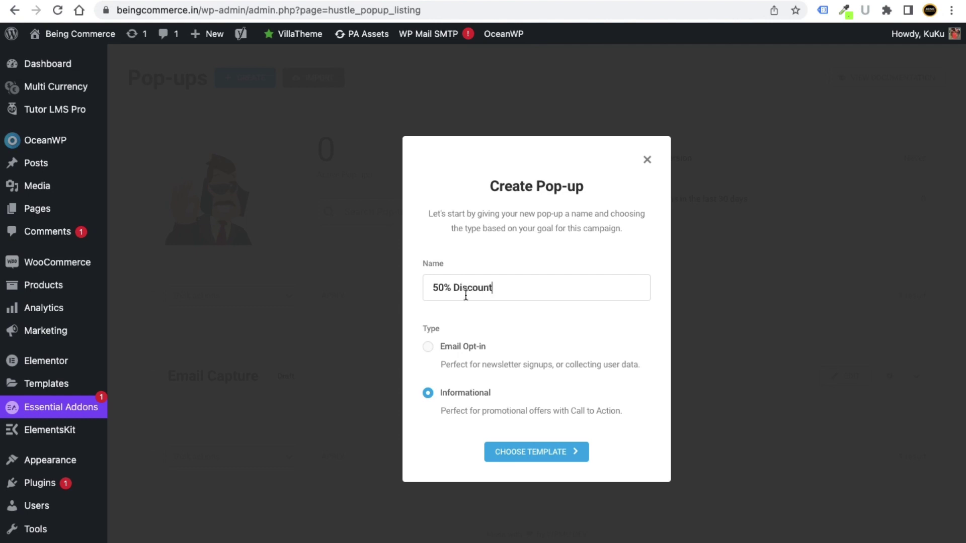
{"action": "left_click", "coordinate": [557, 451]}
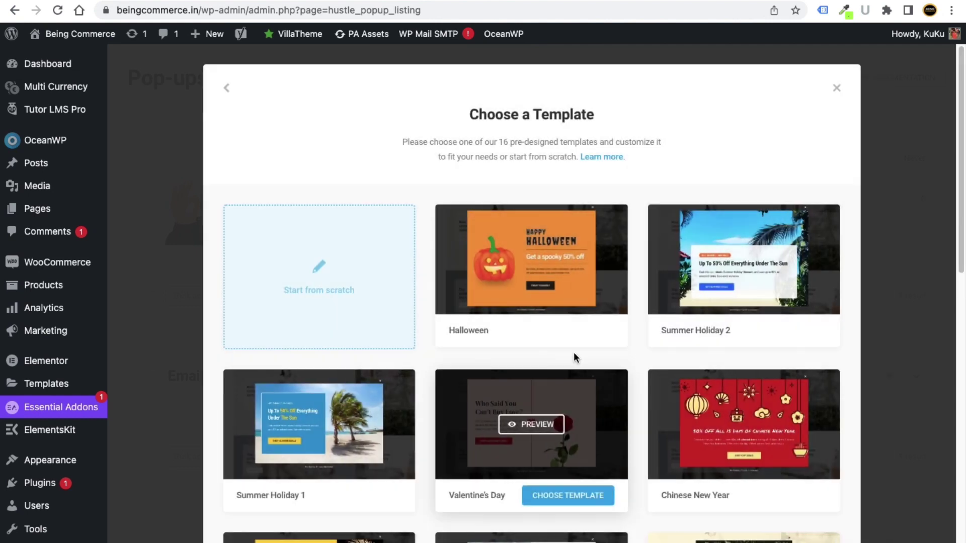
Step: Browse the pre-designed templates and choose the Give Away template for the 50% Discount pop-up
{"action": "scroll", "coordinate": [648, 395], "scroll_direction": "down", "scroll_amount": 1}
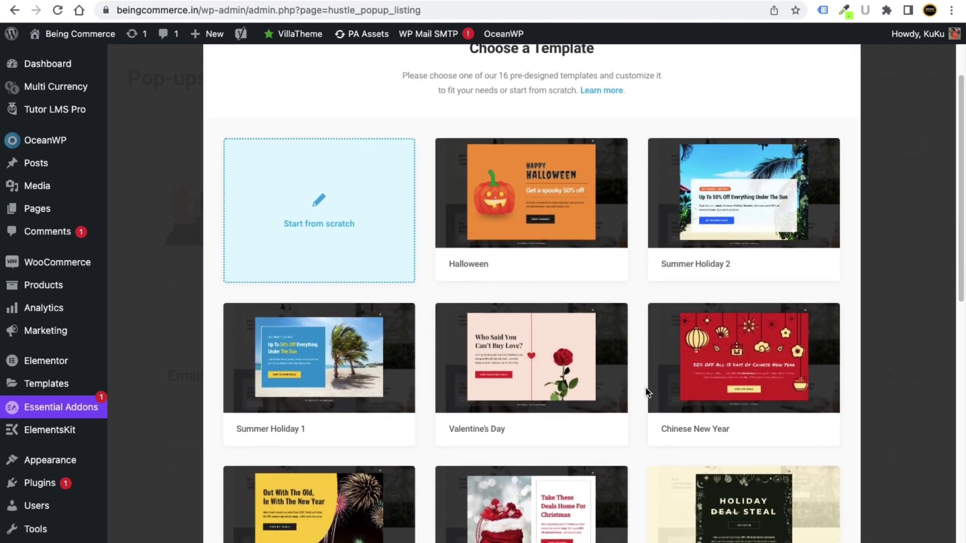
{"action": "scroll", "coordinate": [648, 393], "scroll_direction": "down", "scroll_amount": 10}
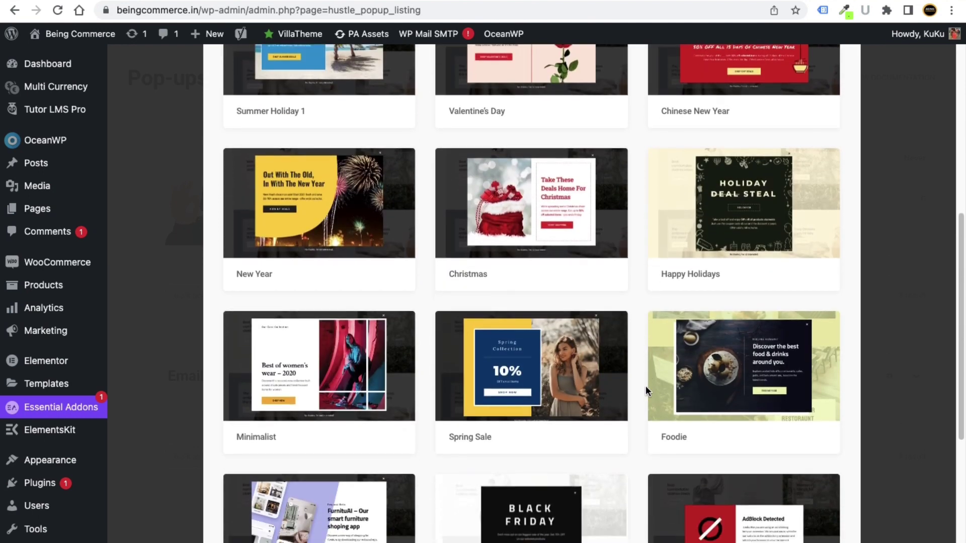
{"action": "scroll", "coordinate": [646, 391], "scroll_direction": "down", "scroll_amount": 3}
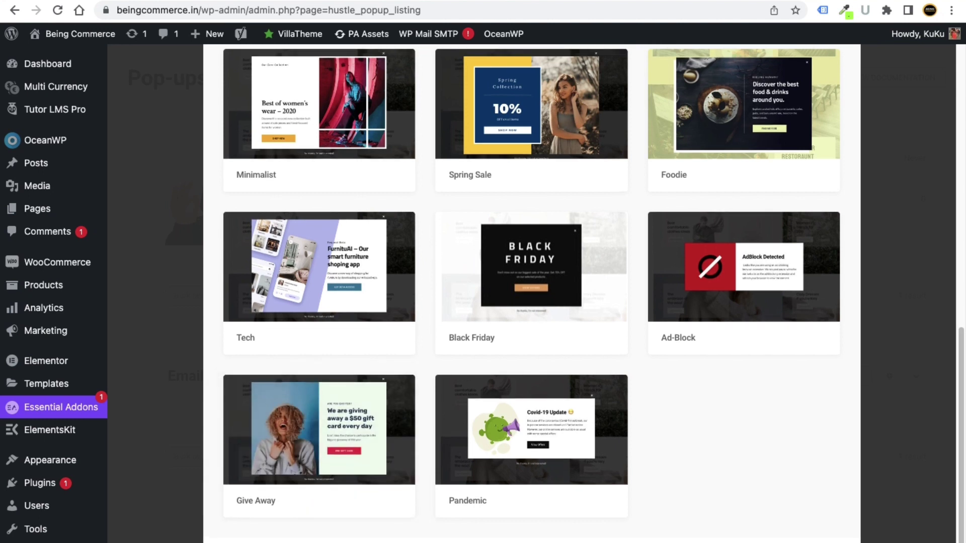
{"action": "scroll", "coordinate": [392, 443], "scroll_direction": "down", "scroll_amount": 1}
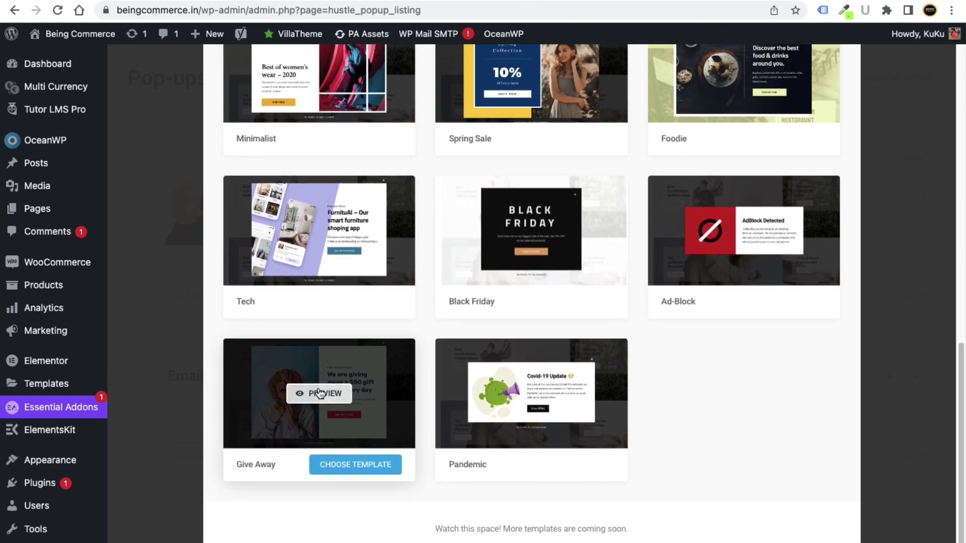
{"action": "left_click", "coordinate": [370, 471]}
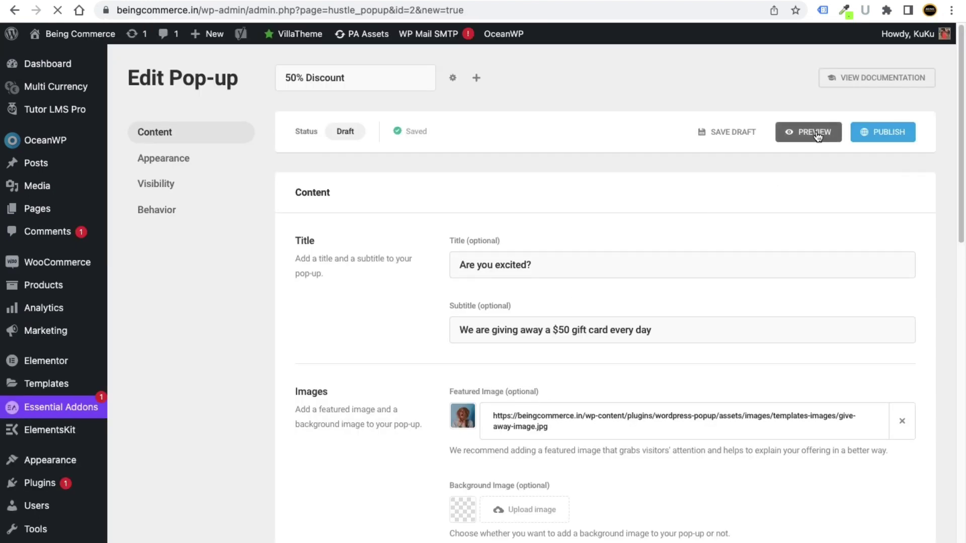
Step: Preview the 50% Discount pop-up and examine its text, dismiss it and exit the preview
{"action": "left_click", "coordinate": [817, 133]}
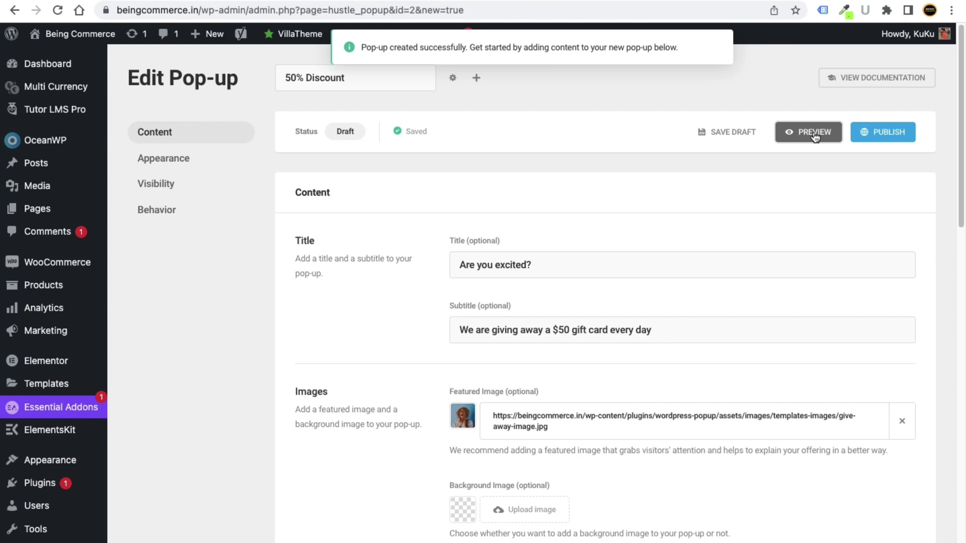
{"action": "left_click", "coordinate": [814, 132]}
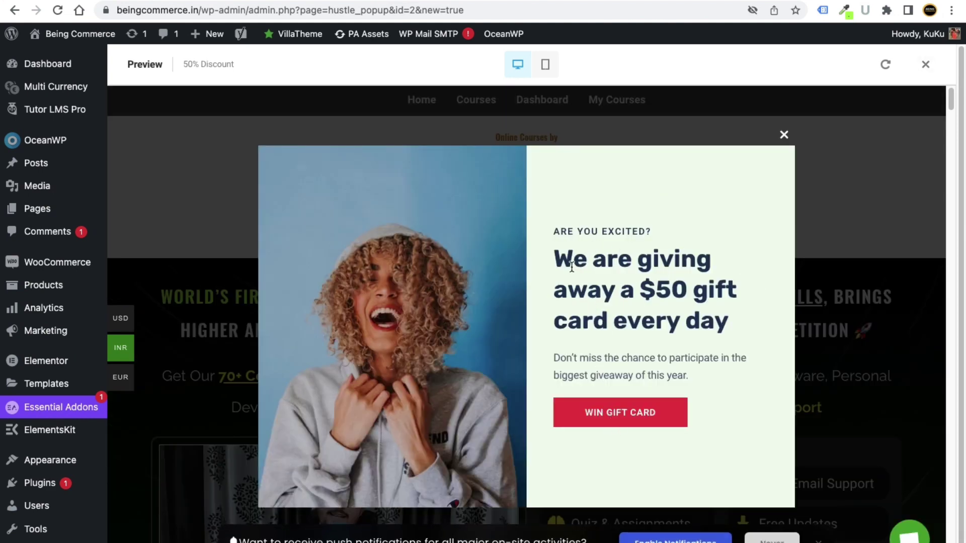
{"action": "left_click_drag", "start_coordinate": [566, 259], "coordinate": [723, 341]}
{"action": "left_click_drag", "start_coordinate": [717, 376], "coordinate": [613, 358]}
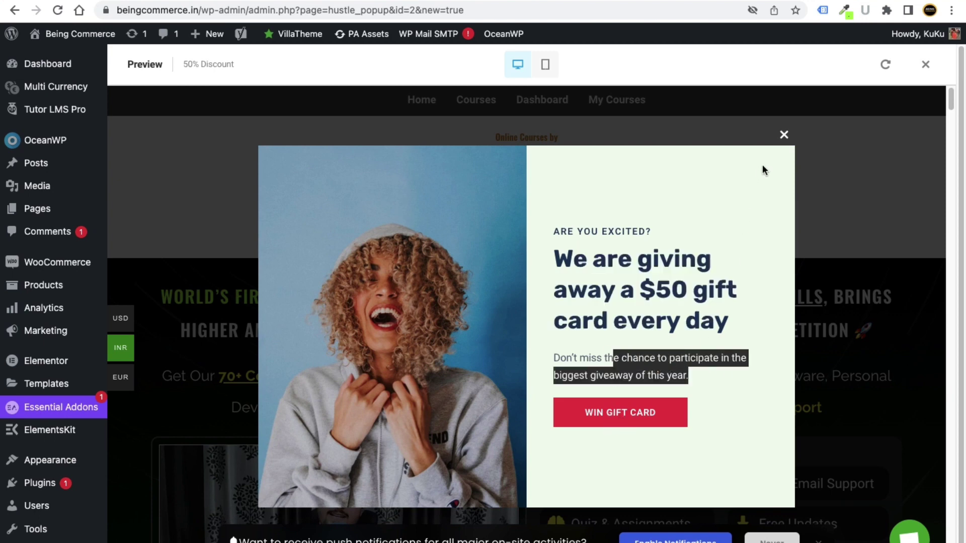
{"action": "left_click", "coordinate": [784, 135]}
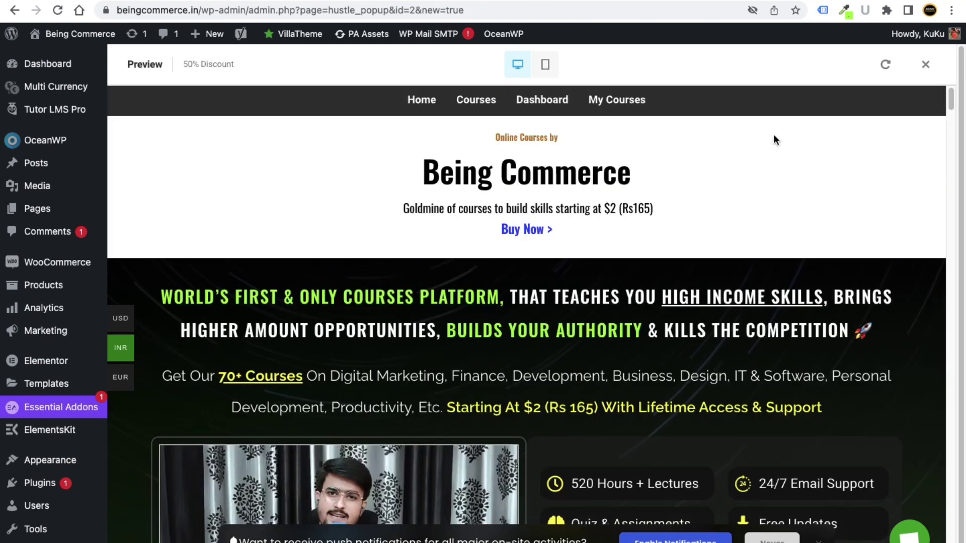
{"action": "left_click", "coordinate": [926, 64]}
Step: Change the pop-up's subtitle to "We are giving you 50% discount"
{"action": "scroll", "coordinate": [498, 291], "scroll_direction": "down", "scroll_amount": 1}
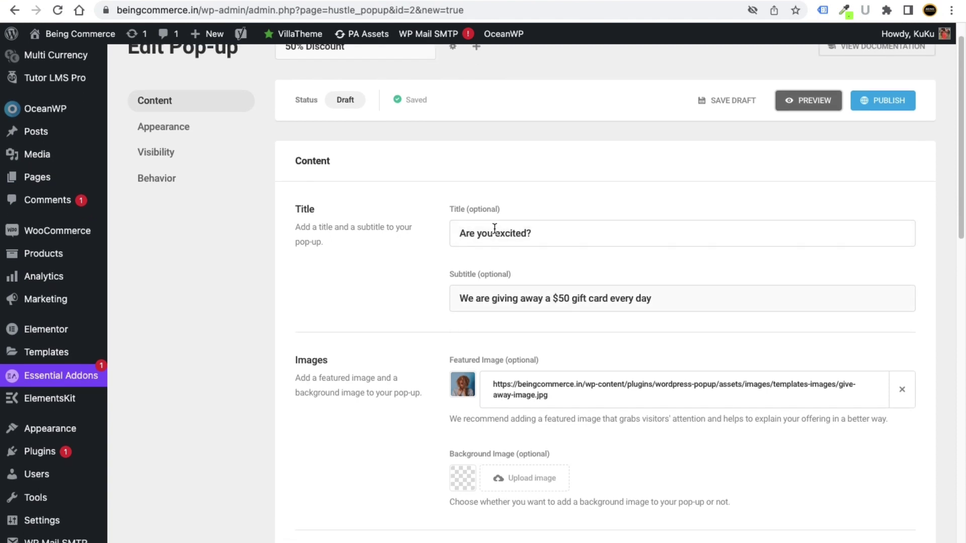
{"action": "scroll", "coordinate": [554, 292], "scroll_direction": "down", "scroll_amount": 1}
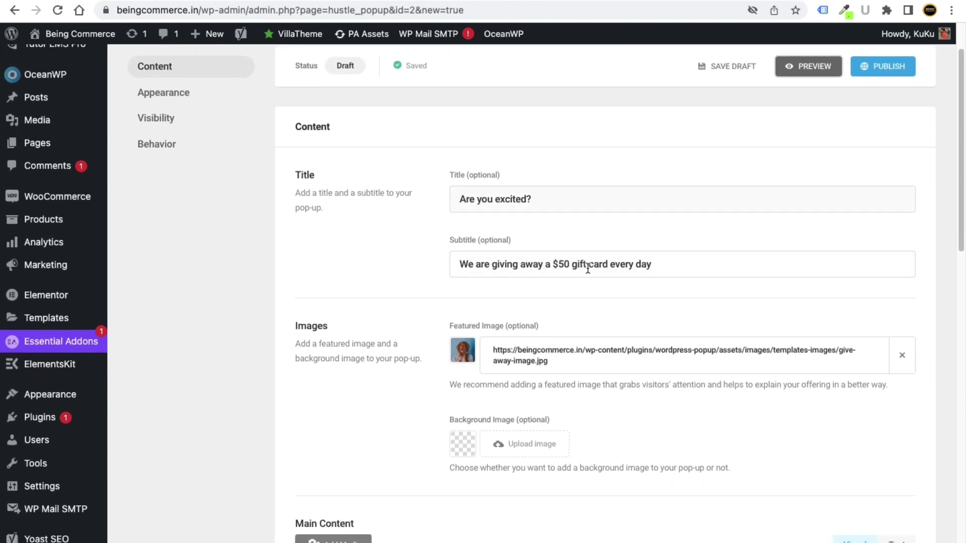
{"action": "left_click_drag", "start_coordinate": [690, 261], "coordinate": [552, 264]}
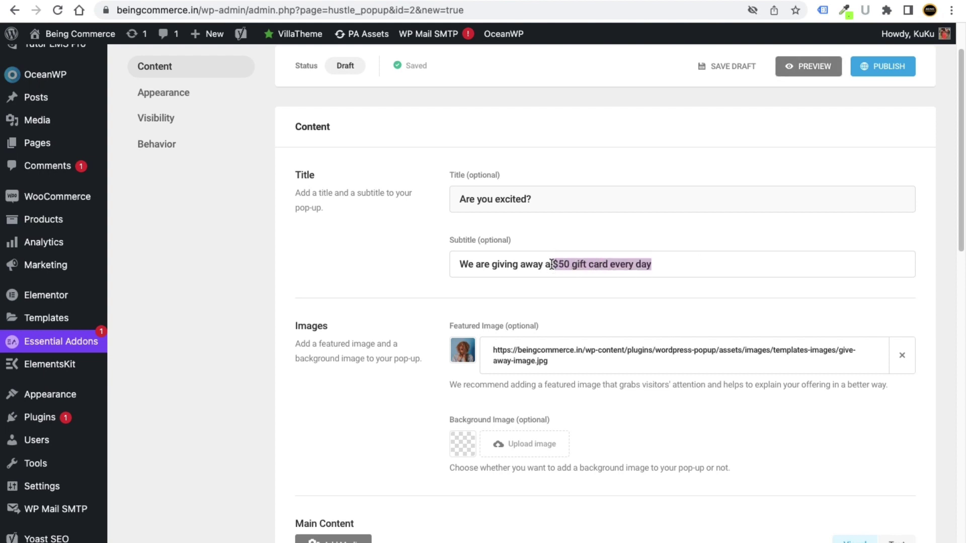
{"action": "key", "text": "BackSpace"}
{"action": "key", "text": "BackSpace"}
{"action": "key", "text": "BackSpace"}
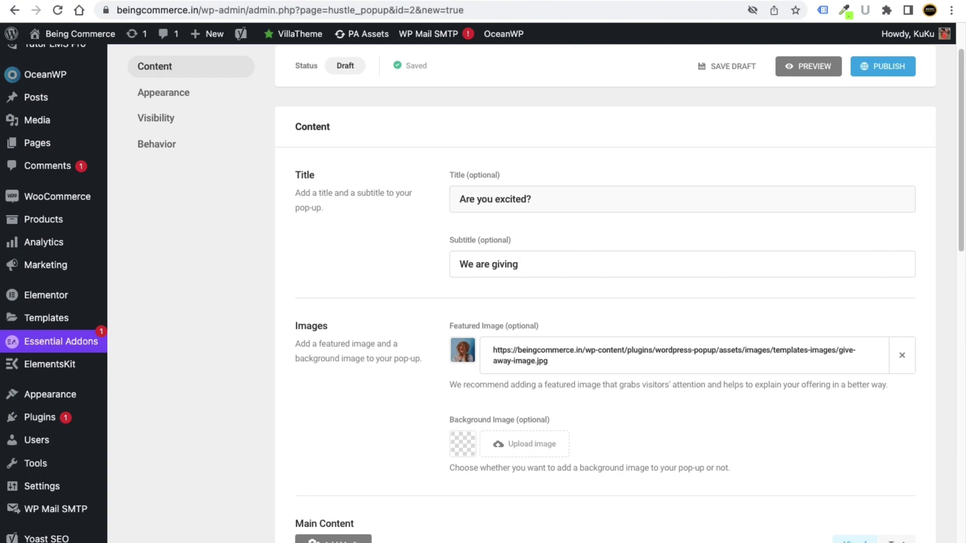
{"action": "type", "text": "0% discount"}
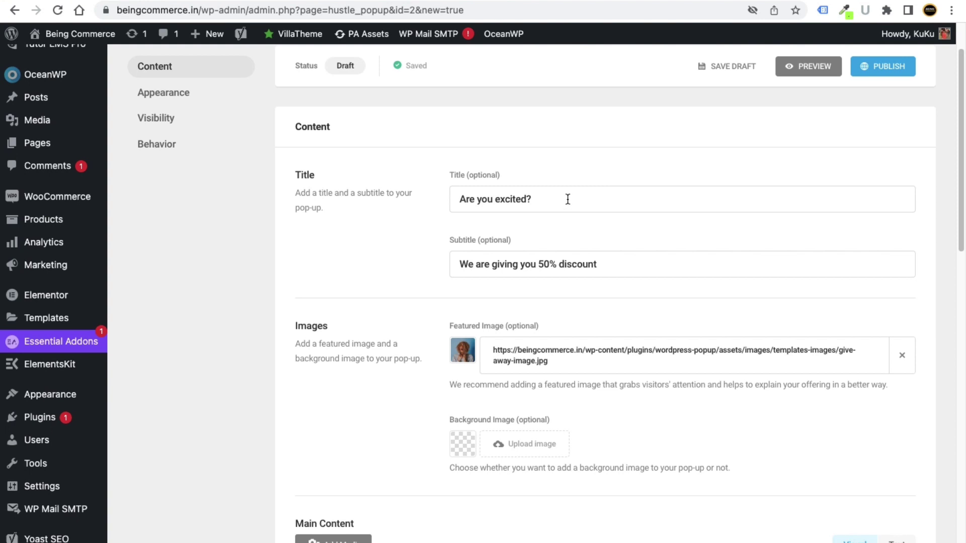
Step: Replace the pop-up's title with "Appl"
{"action": "triple_click", "coordinate": [506, 198]}
{"action": "type", "text": "Aapp"}
{"action": "key", "text": "ctrl+a"}
{"action": "type", "text": "Apple"}
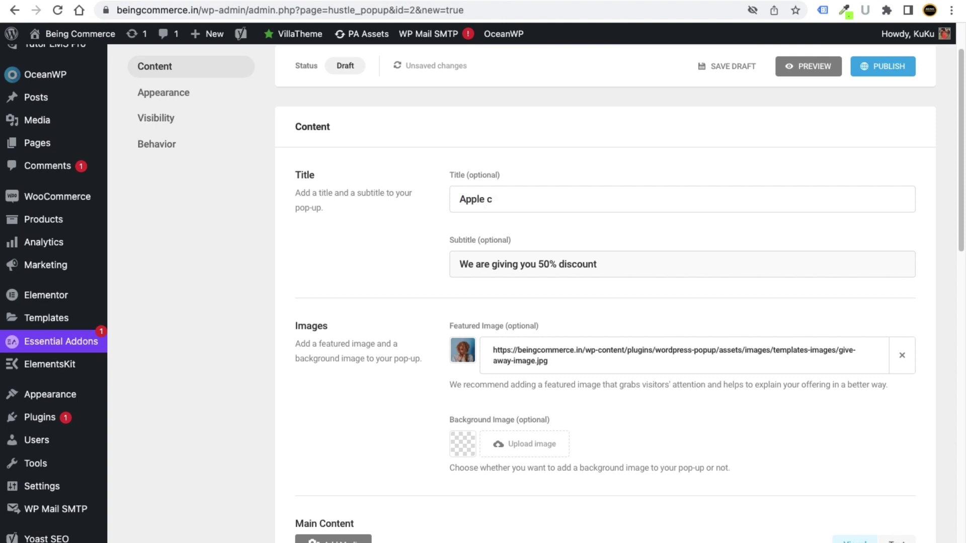
Step: Review the pop-up's images, main content, call to action and "Never see this again" link settings
{"action": "scroll", "coordinate": [492, 269], "scroll_direction": "down", "scroll_amount": 7}
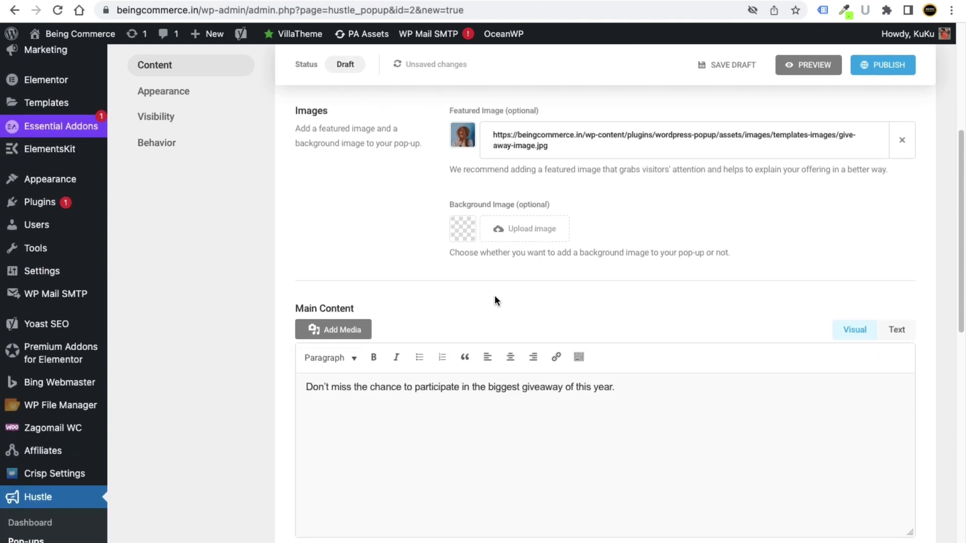
{"action": "scroll", "coordinate": [467, 336], "scroll_direction": "down", "scroll_amount": 6}
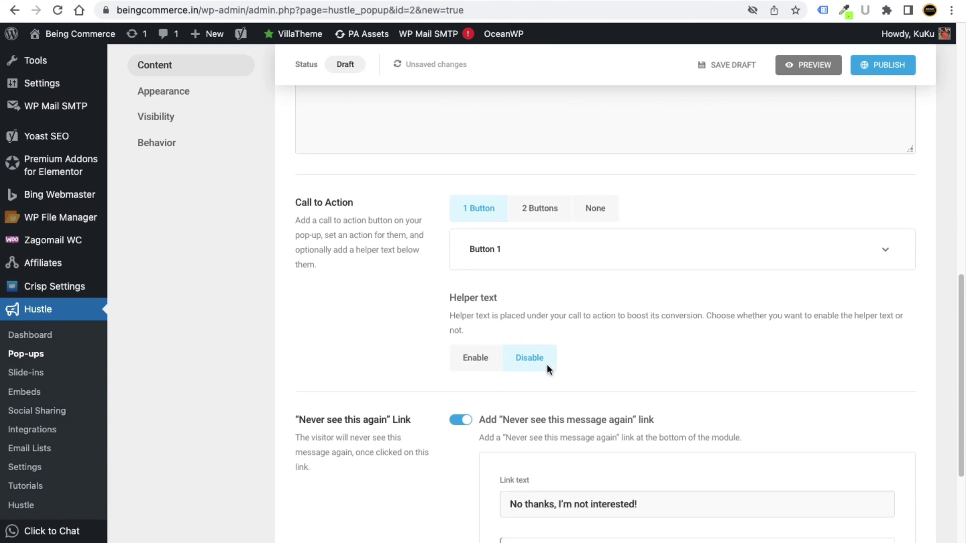
{"action": "scroll", "coordinate": [523, 347], "scroll_direction": "up", "scroll_amount": 1}
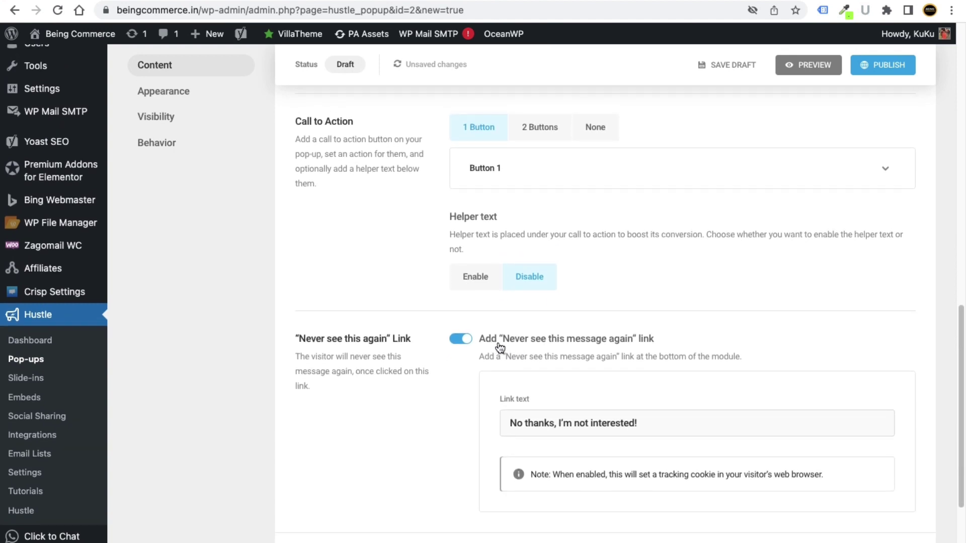
{"action": "scroll", "coordinate": [503, 282], "scroll_direction": "up", "scroll_amount": 10}
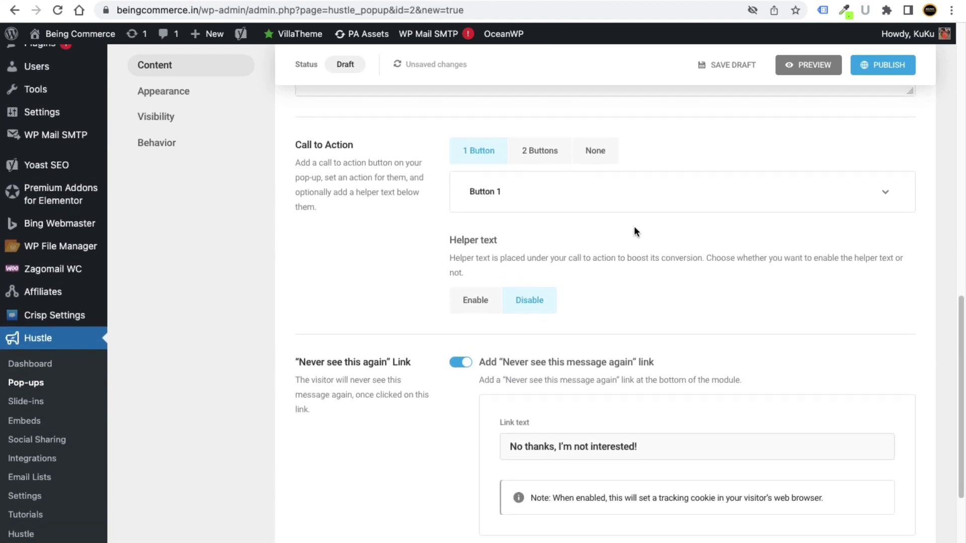
{"action": "scroll", "coordinate": [508, 302], "scroll_direction": "up", "scroll_amount": 5}
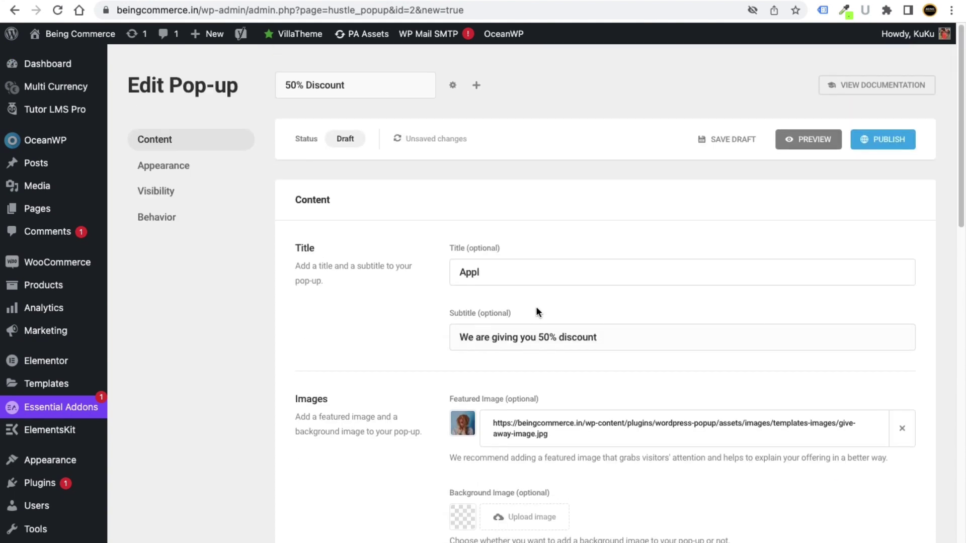
Step: Complete the pop-up's title as "Apply 50DISCOUNT Coupon"
{"action": "type", "text": "y "}
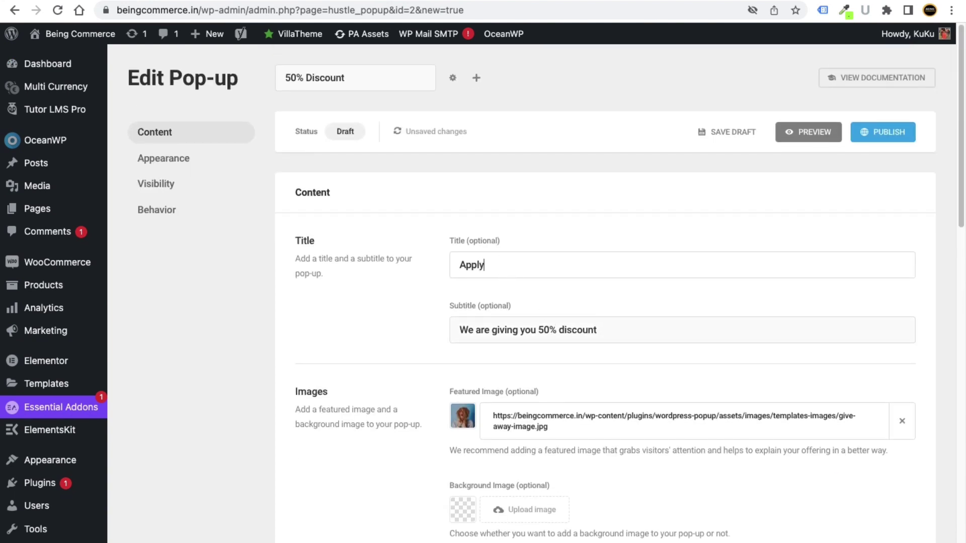
{"action": "type", "text": "50"}
{"action": "type", "text": "DISCOUNT Coupon"}
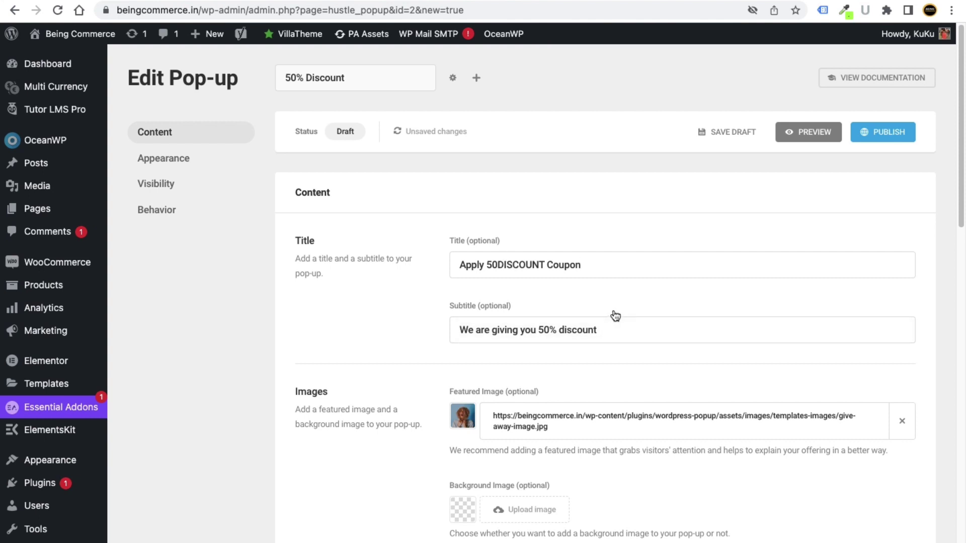
Step: Replace the pop-up's title with "Wait Don;t Leave"
{"action": "left_click_drag", "start_coordinate": [600, 269], "coordinate": [455, 265]}
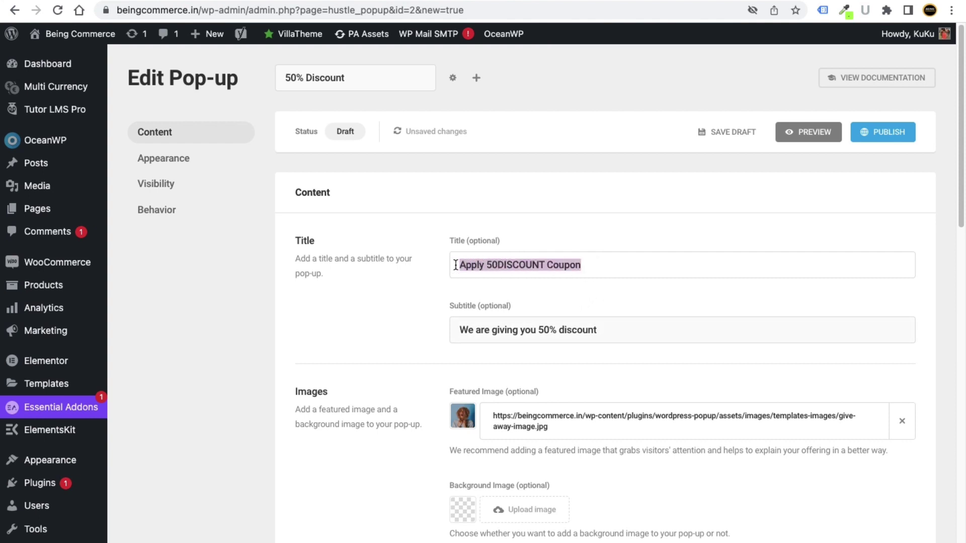
{"action": "type", "text": "Wait "}
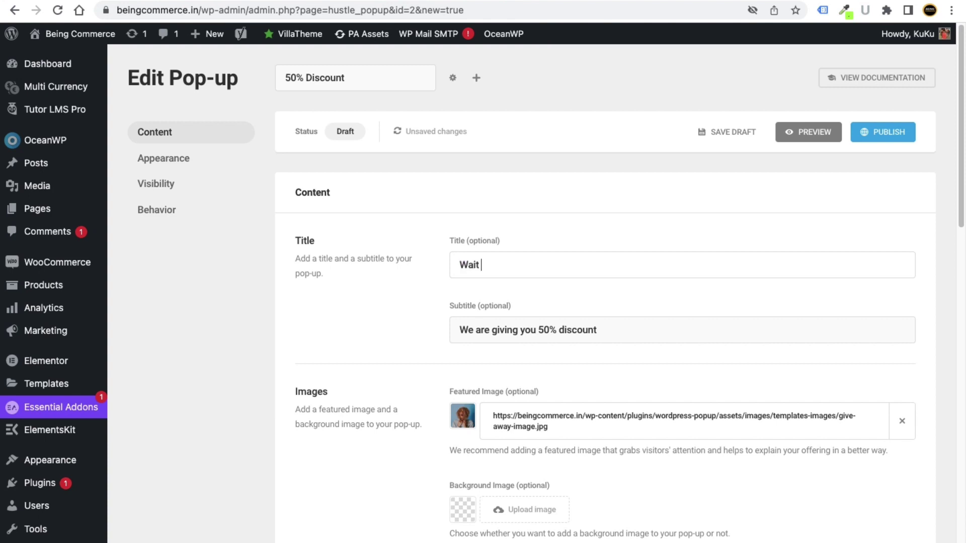
{"action": "type", "text": "Don\t"}
{"action": "type", "text": " Leave"}
Step: Replace the main content text with: Get 50% discount on our website apply this coupon "coupon"
{"action": "scroll", "coordinate": [375, 280], "scroll_direction": "down", "scroll_amount": 6}
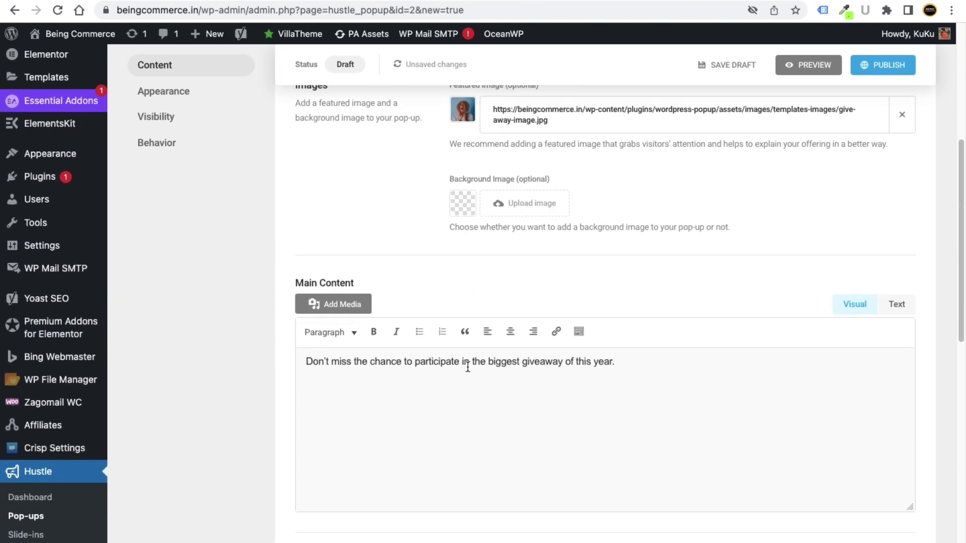
{"action": "left_click_drag", "start_coordinate": [624, 362], "coordinate": [291, 369]}
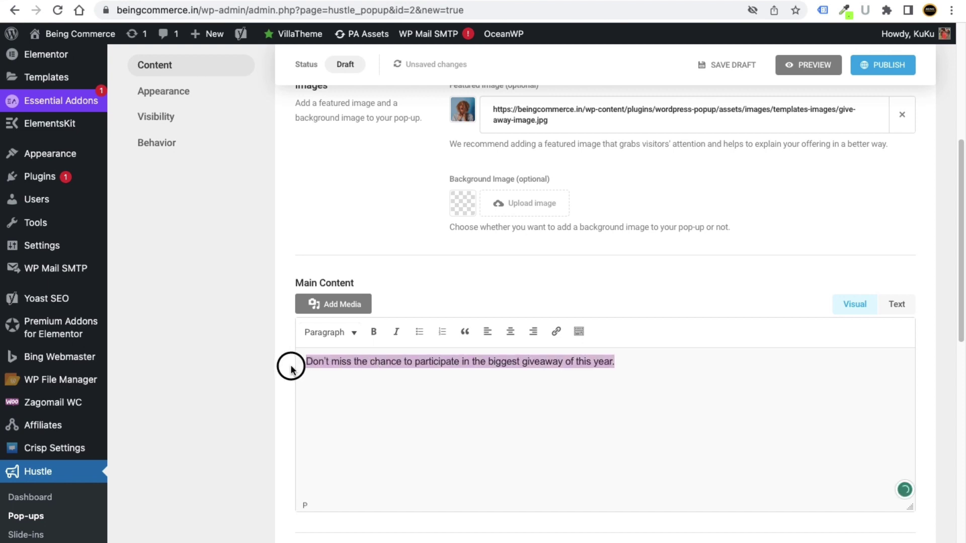
{"action": "type", "text": "Get"}
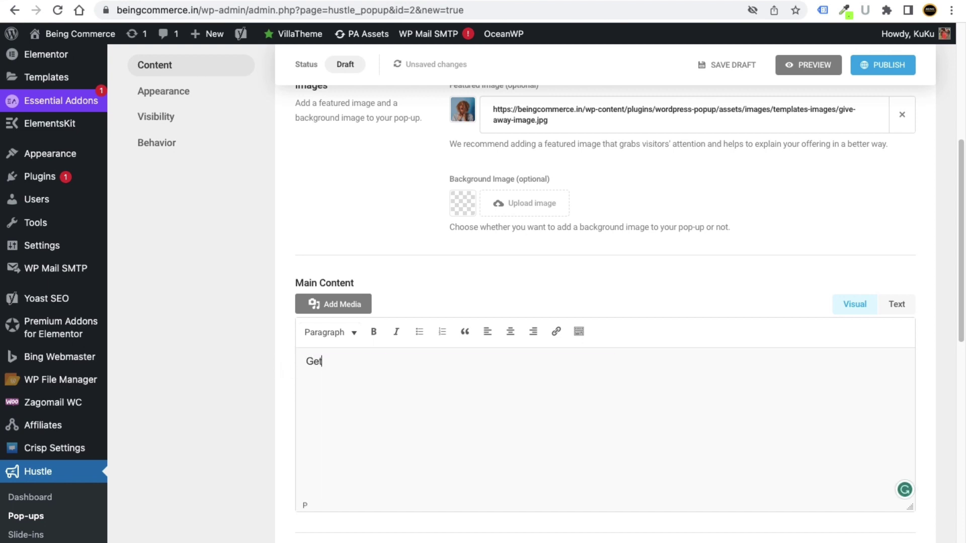
{"action": "type", "text": " 50% discount on our website apply this coupon"}
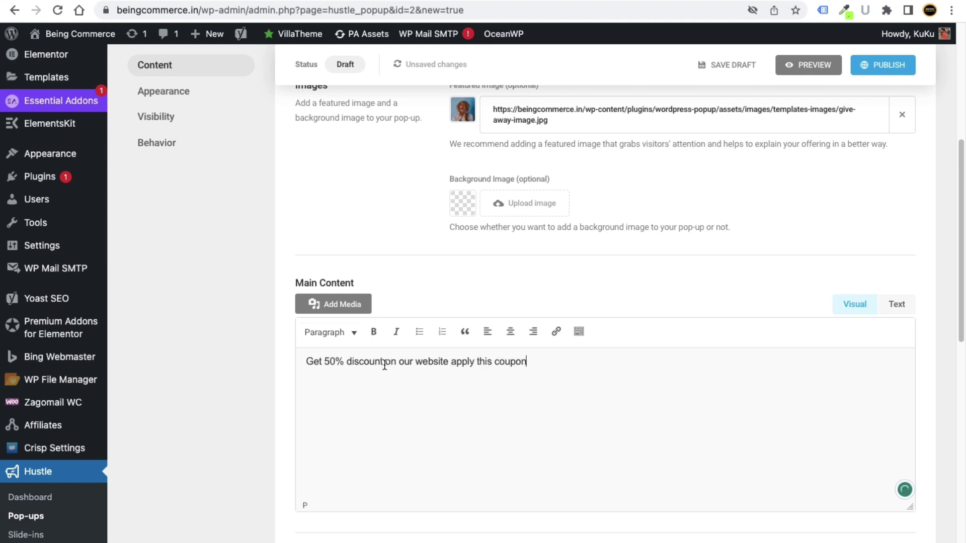
{"action": "type", "text": "\"coupon"}
Step: Expand the Button 1 call-to-action settings and change the button label to "Join Membership"
{"action": "scroll", "coordinate": [515, 379], "scroll_direction": "down", "scroll_amount": 5}
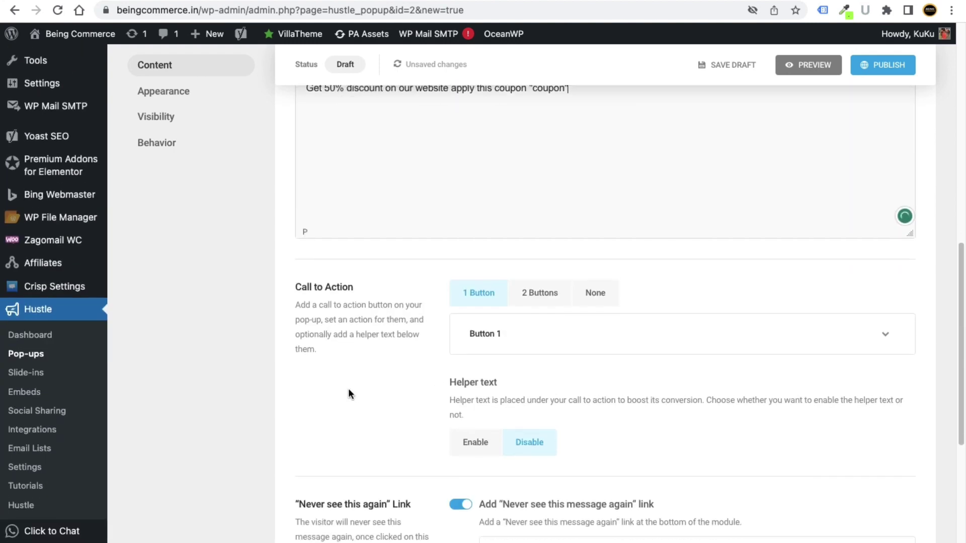
{"action": "scroll", "coordinate": [387, 433], "scroll_direction": "down", "scroll_amount": 1}
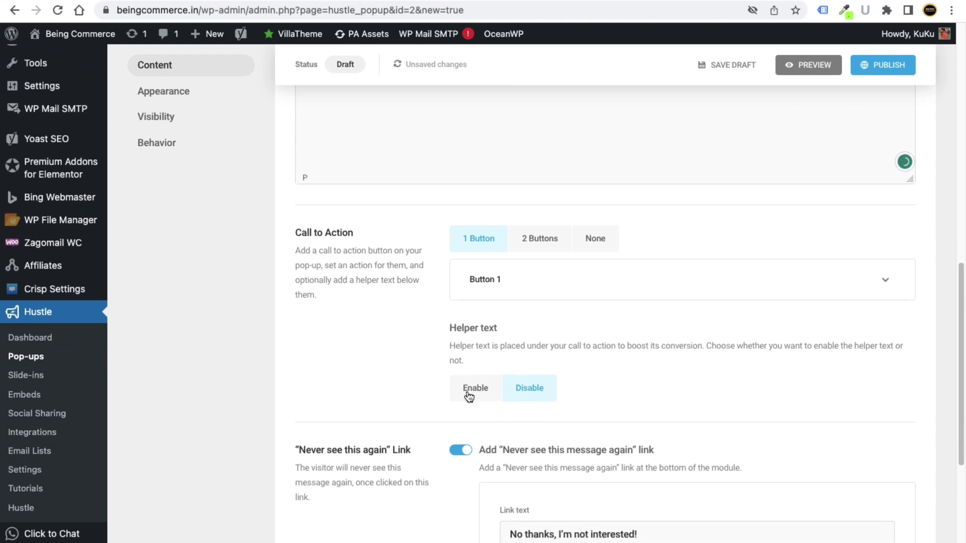
{"action": "left_click", "coordinate": [881, 279]}
{"action": "scroll", "coordinate": [533, 339], "scroll_direction": "down", "scroll_amount": 3}
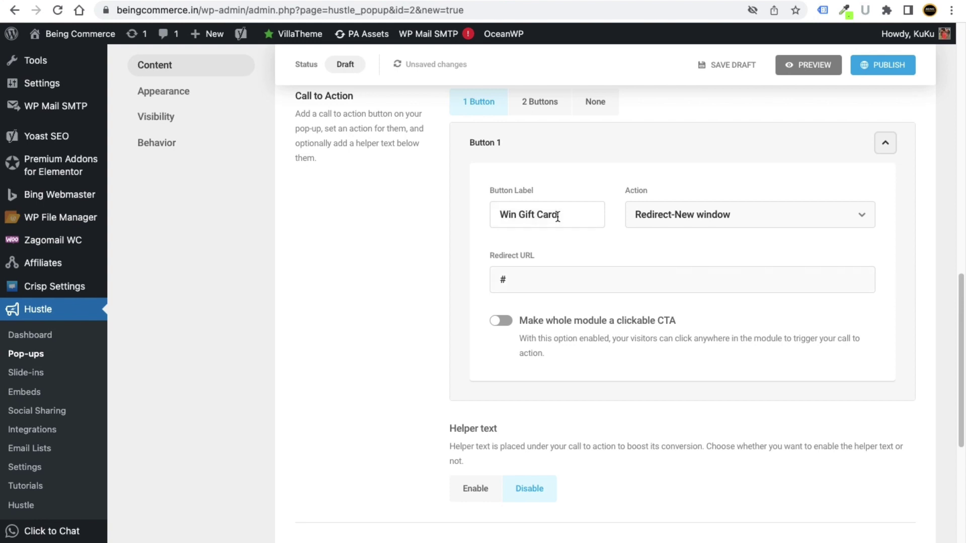
{"action": "left_click_drag", "start_coordinate": [571, 215], "coordinate": [479, 212]}
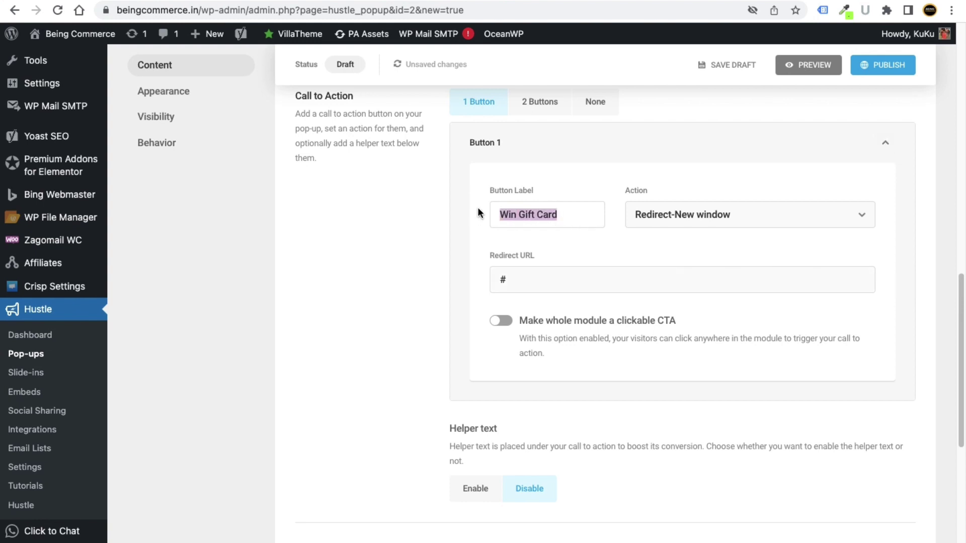
{"action": "type", "text": "Get."}
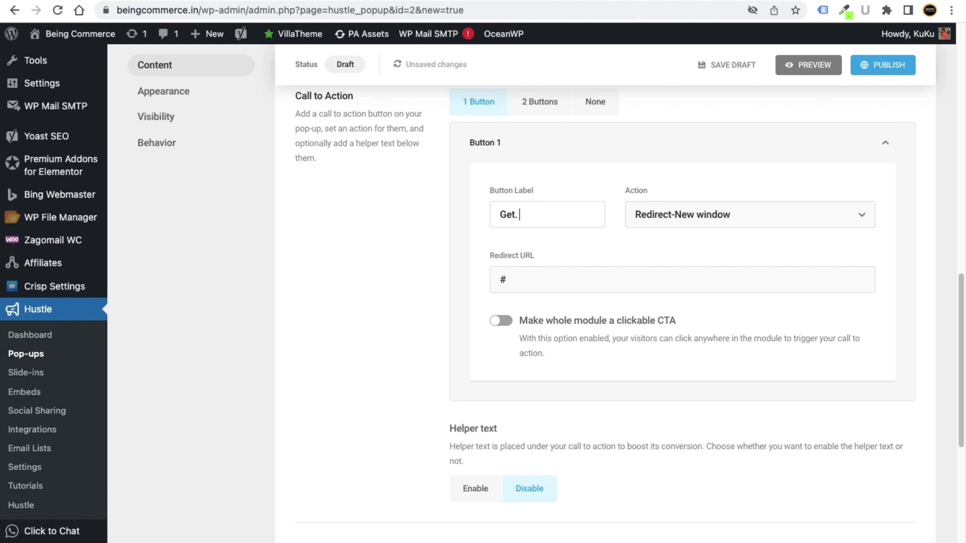
{"action": "key", "text": "super+a"}
{"action": "type", "text": "bUY"}
{"action": "key", "text": "super+a"}
{"action": "type", "text": "Join Membership"}
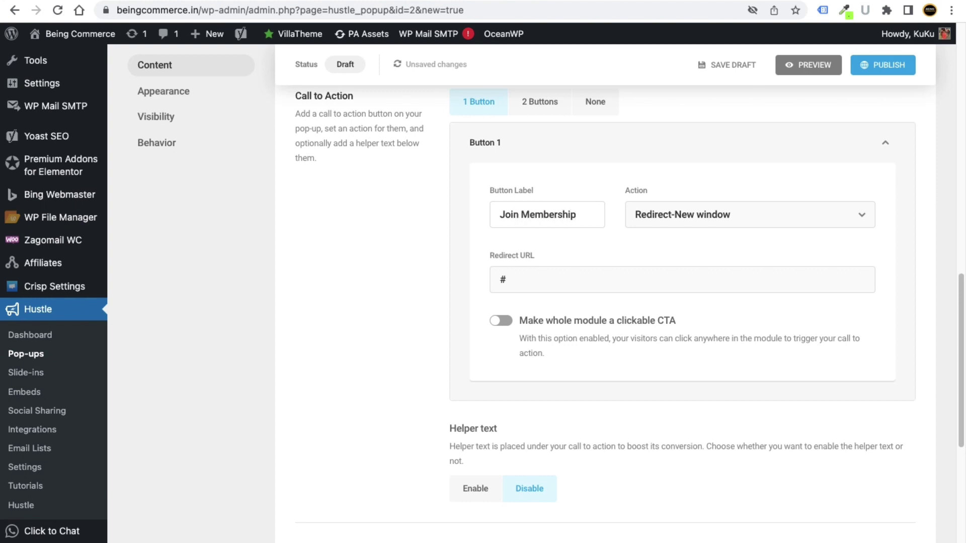
Step: Try "Register" as Button 1's redirect URL and clear the entry again
{"action": "double_click", "coordinate": [493, 282]}
{"action": "key", "text": "BackSpace"}
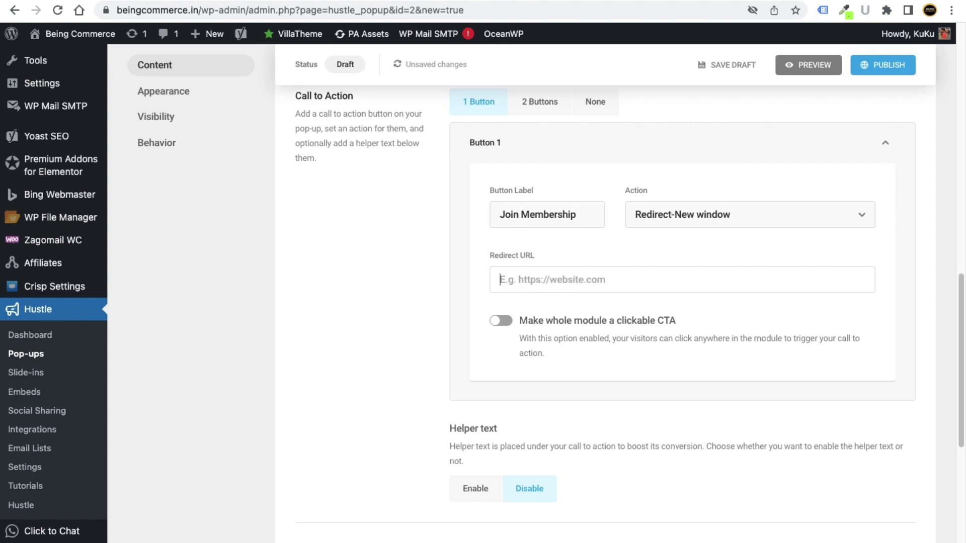
{"action": "type", "text": "R"}
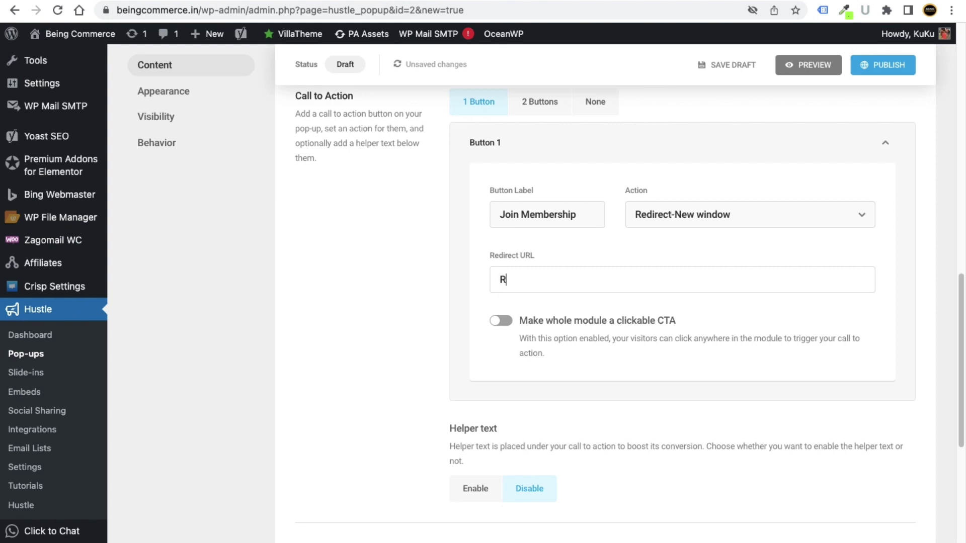
{"action": "type", "text": "egister"}
{"action": "left_click_drag", "start_coordinate": [554, 281], "coordinate": [495, 280]}
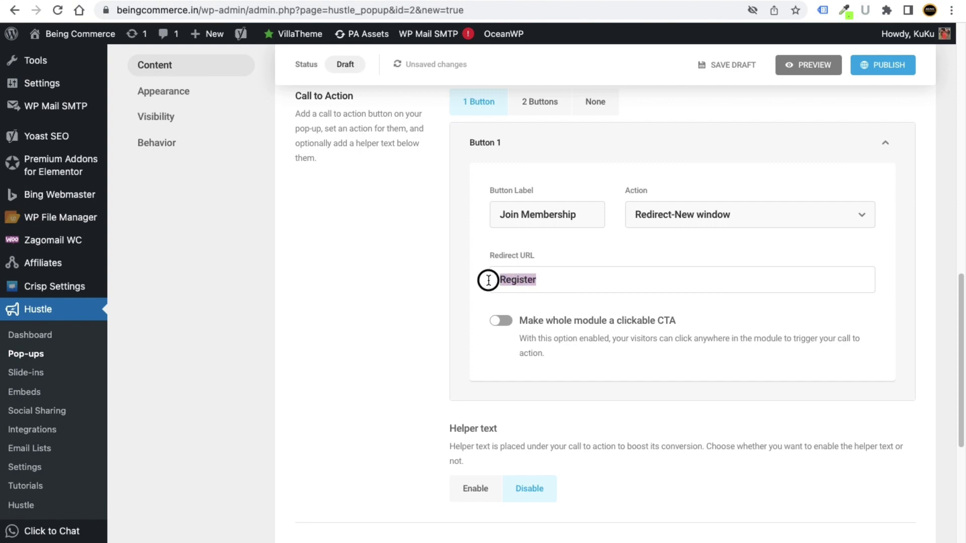
{"action": "left_click", "coordinate": [556, 281]}
{"action": "left_click_drag", "start_coordinate": [556, 281], "coordinate": [492, 276]}
{"action": "left_click_drag", "start_coordinate": [560, 280], "coordinate": [473, 280]}
{"action": "key", "text": "BackSpace"}
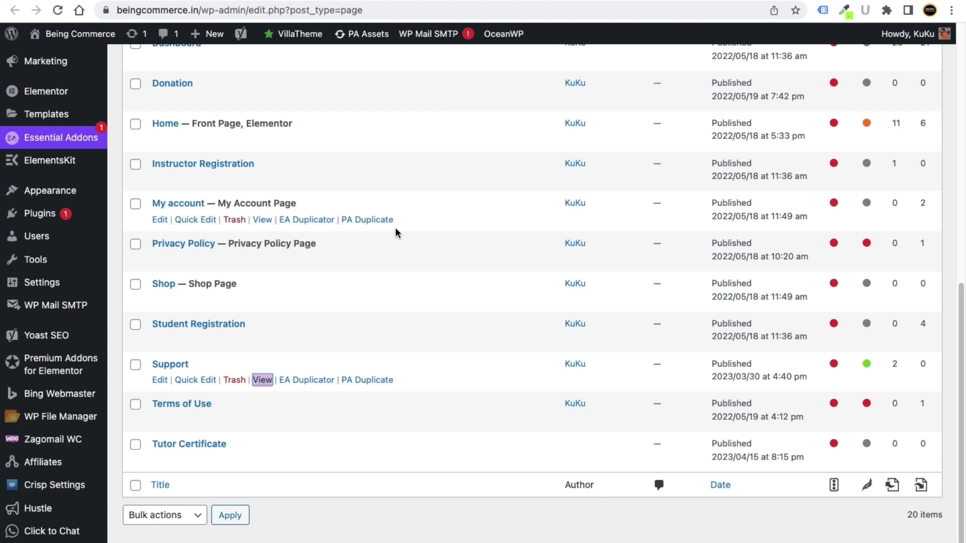
Step: Look through the site's list of WordPress pages for one to link the button to
{"action": "scroll", "coordinate": [382, 236], "scroll_direction": "up", "scroll_amount": 10}
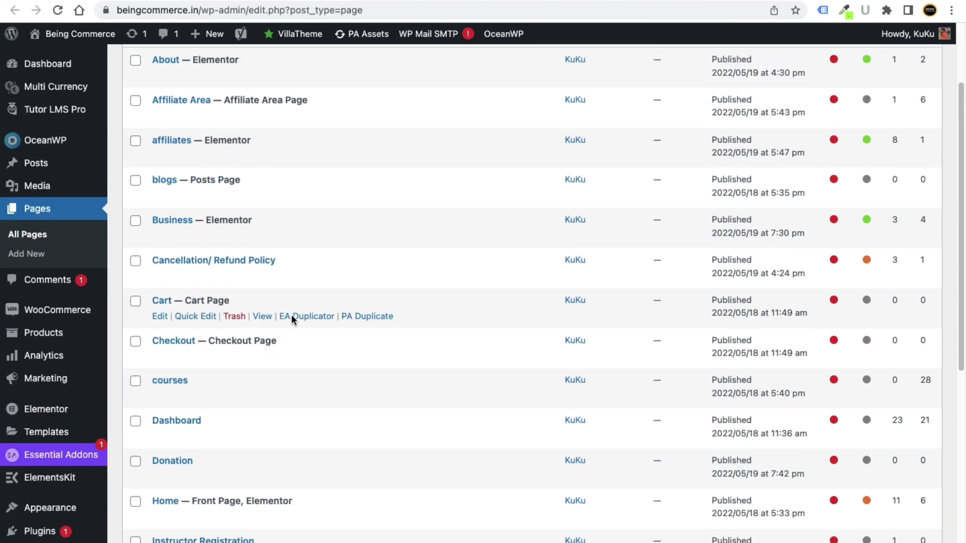
{"action": "scroll", "coordinate": [302, 302], "scroll_direction": "up", "scroll_amount": 3}
{"action": "scroll", "coordinate": [306, 294], "scroll_direction": "down", "scroll_amount": 7}
{"action": "scroll", "coordinate": [280, 236], "scroll_direction": "up", "scroll_amount": 3}
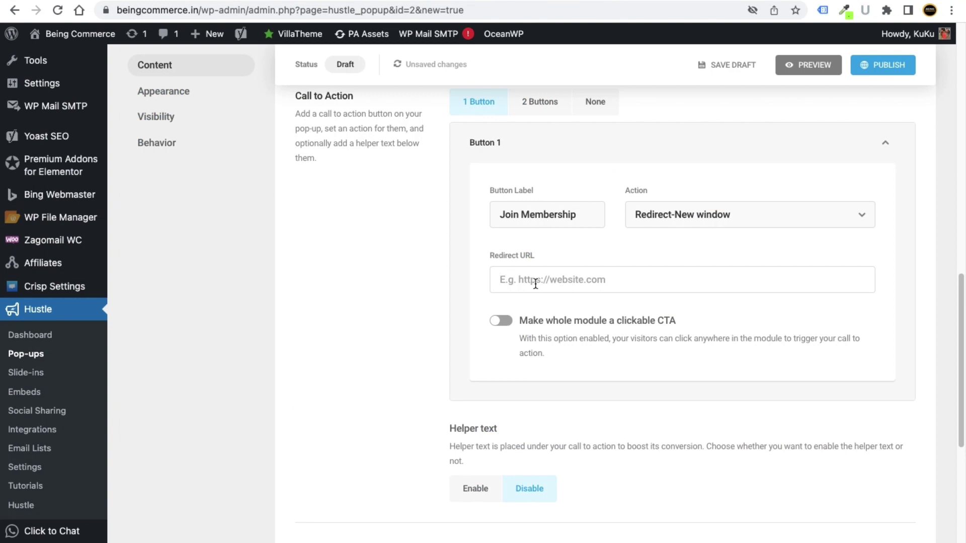
Step: Set Button 1's redirect URL to "#" and collapse the button's settings
{"action": "type", "text": "3"}
{"action": "right_click", "coordinate": [521, 280]}
{"action": "key", "text": "Escape"}
{"action": "type", "text": "#"}
{"action": "scroll", "coordinate": [787, 169], "scroll_direction": "up", "scroll_amount": 1}
{"action": "left_click", "coordinate": [884, 152]}
{"action": "scroll", "coordinate": [828, 167], "scroll_direction": "down", "scroll_amount": 1}
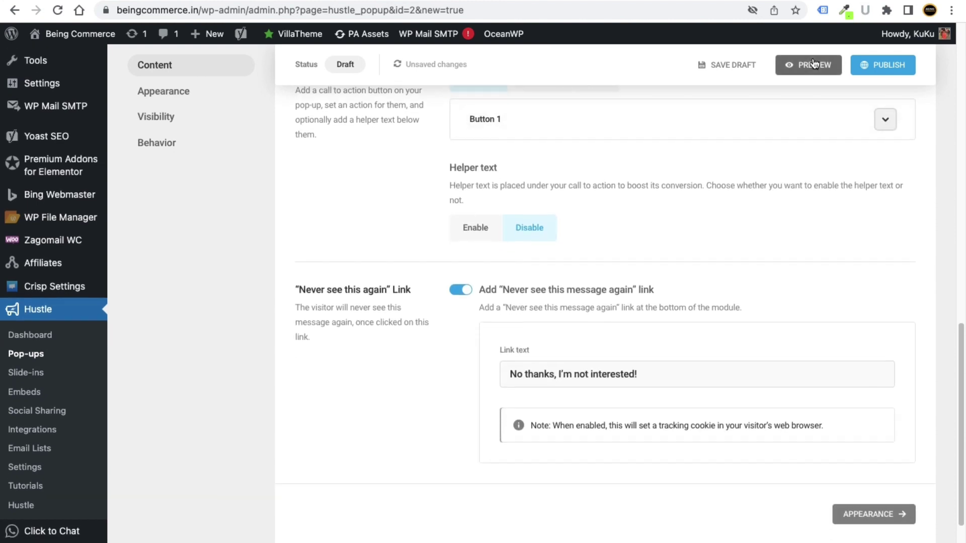
Step: Preview the edited pop-up, exit the preview and save the pop-up as a draft
{"action": "left_click", "coordinate": [811, 65]}
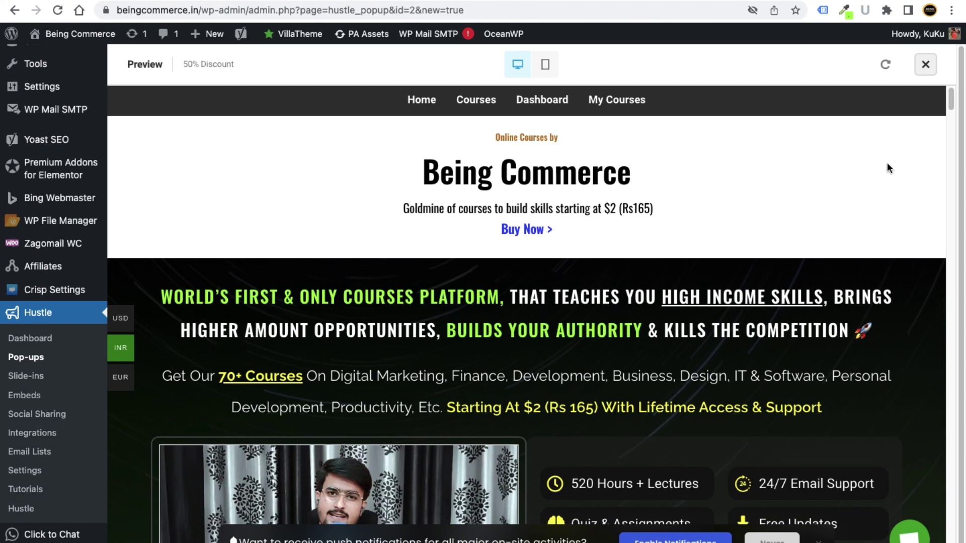
{"action": "left_click", "coordinate": [926, 64]}
{"action": "left_click", "coordinate": [735, 65]}
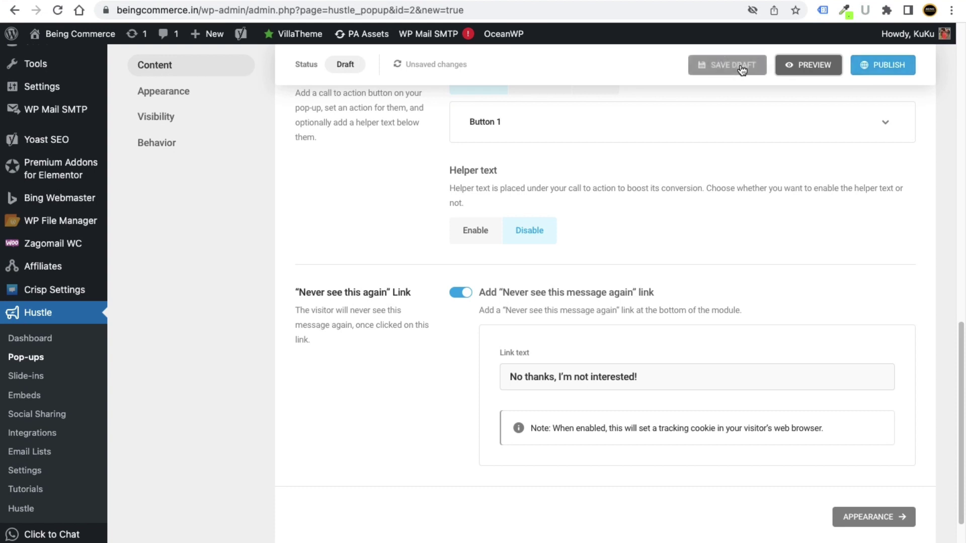
Step: Preview the saved pop-up, try copying part of its coupon text, dismiss it and exit the preview
{"action": "left_click", "coordinate": [811, 65]}
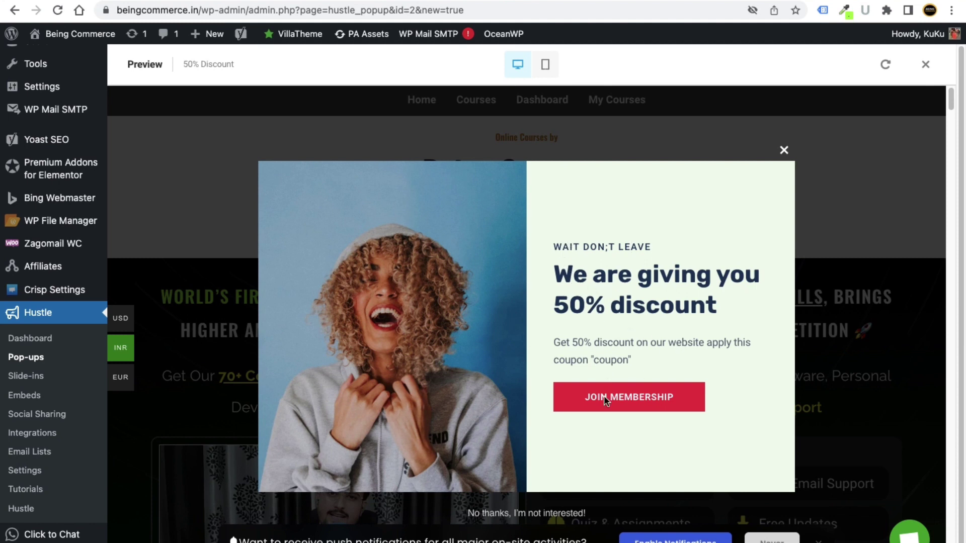
{"action": "left_click_drag", "start_coordinate": [599, 361], "coordinate": [617, 362]}
{"action": "right_click", "coordinate": [618, 363]}
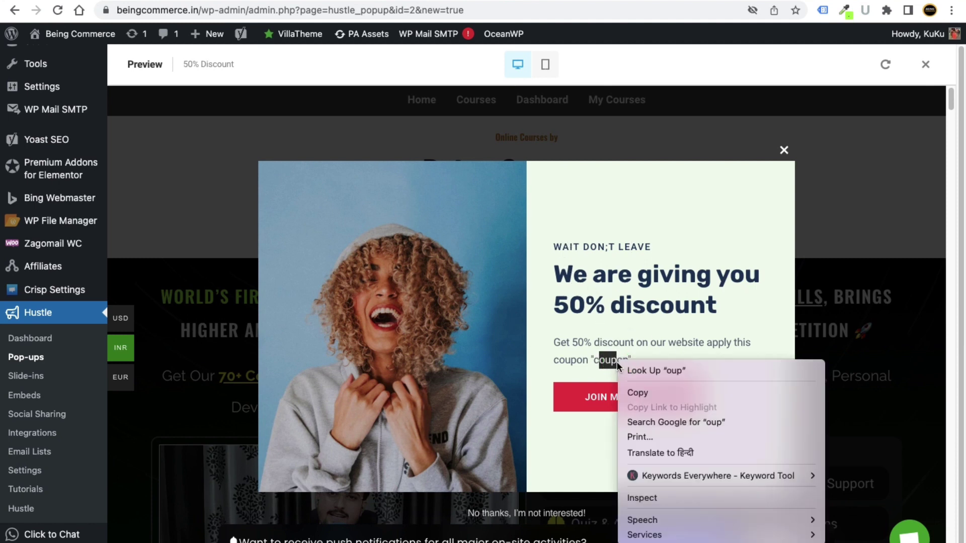
{"action": "left_click", "coordinate": [636, 393]}
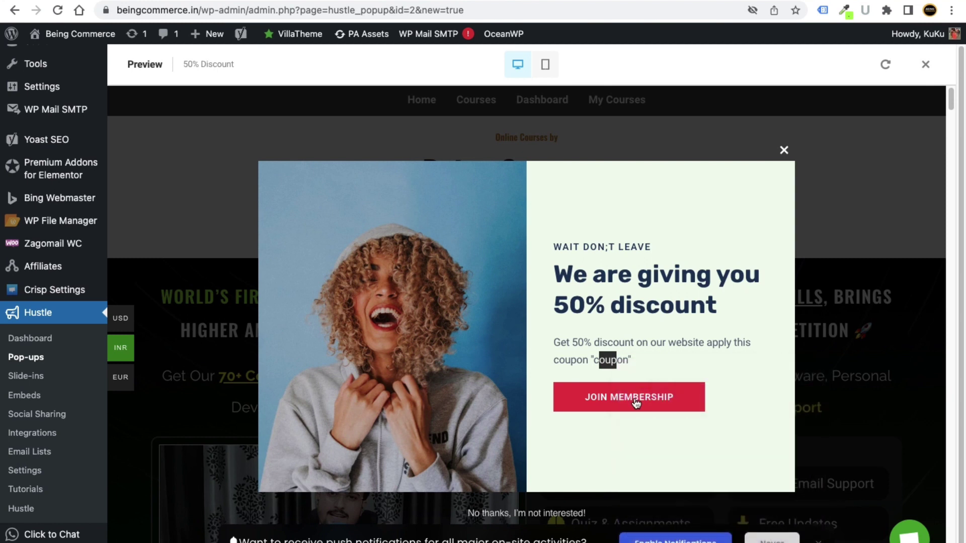
{"action": "left_click", "coordinate": [784, 151]}
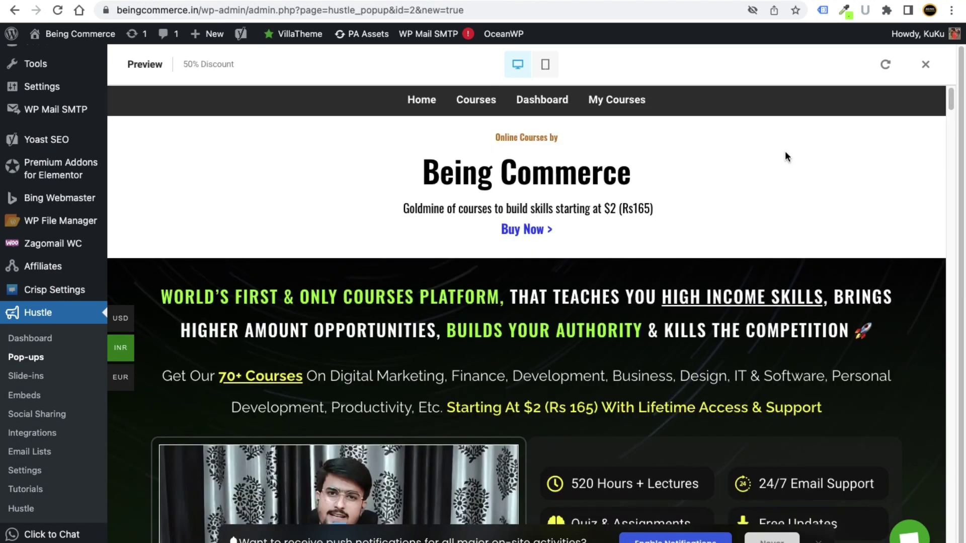
{"action": "left_click", "coordinate": [925, 66]}
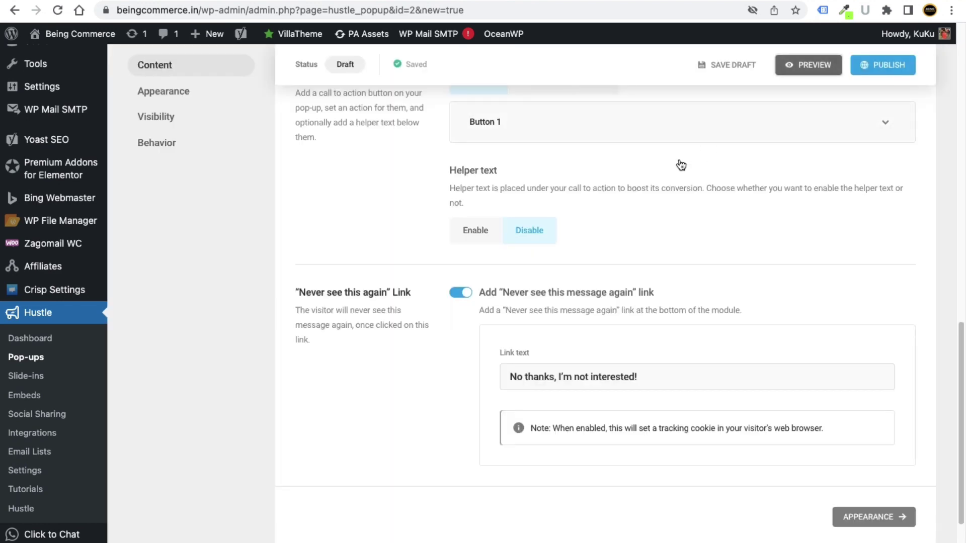
Step: Go through the Appearance, Visibility and Behavior sections and publish the 50% Discount pop-up
{"action": "scroll", "coordinate": [442, 317], "scroll_direction": "down", "scroll_amount": 1}
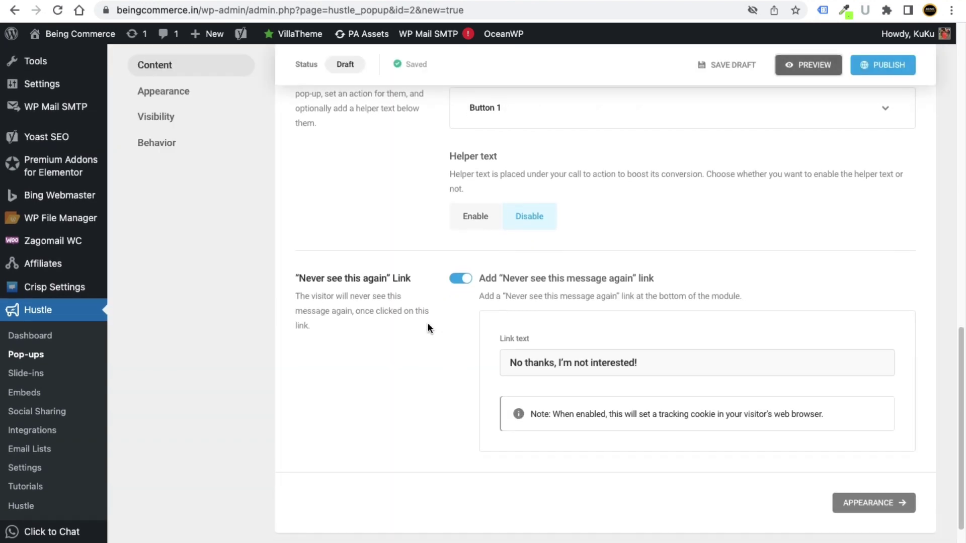
{"action": "scroll", "coordinate": [201, 128], "scroll_direction": "up", "scroll_amount": 8}
{"action": "left_click", "coordinate": [185, 99]}
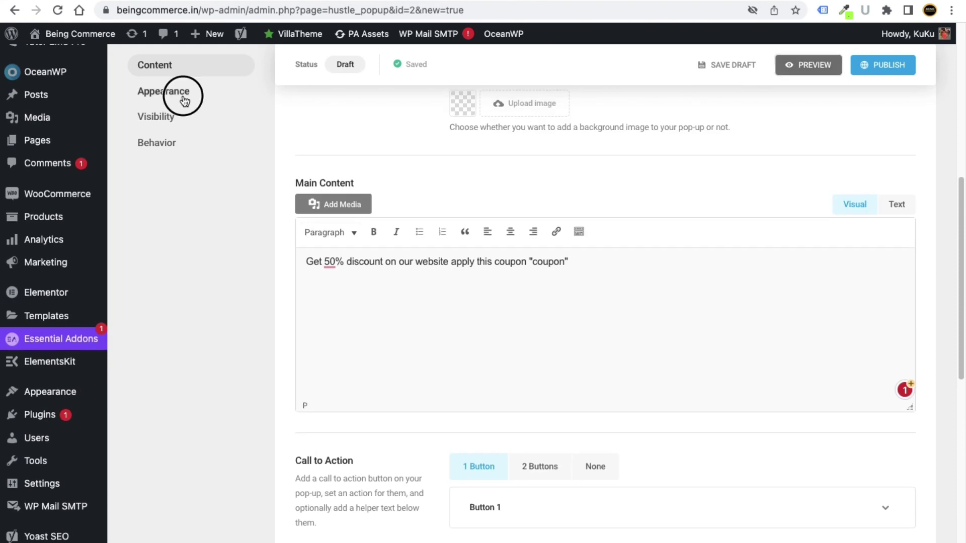
{"action": "left_click", "coordinate": [183, 116]}
{"action": "left_click", "coordinate": [193, 167]}
{"action": "left_click", "coordinate": [199, 202]}
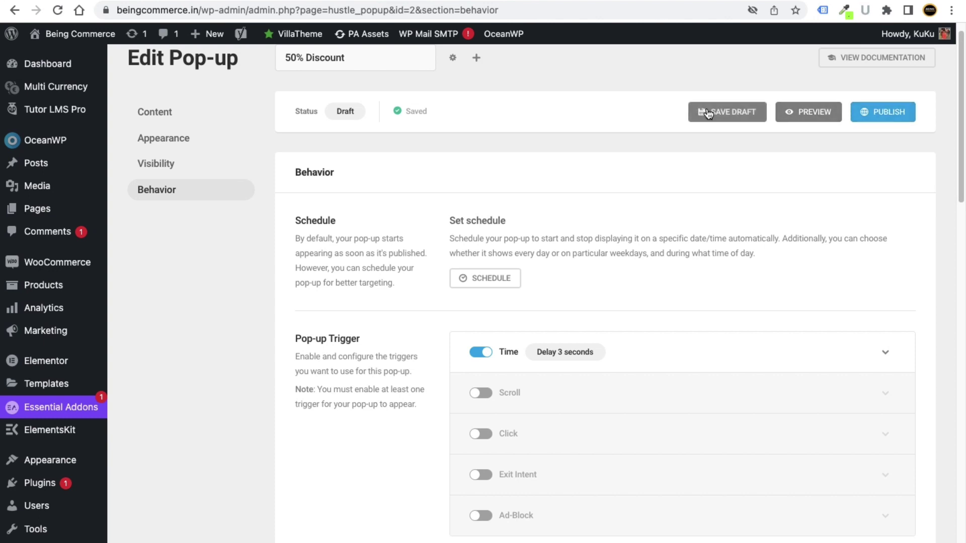
{"action": "left_click", "coordinate": [887, 112]}
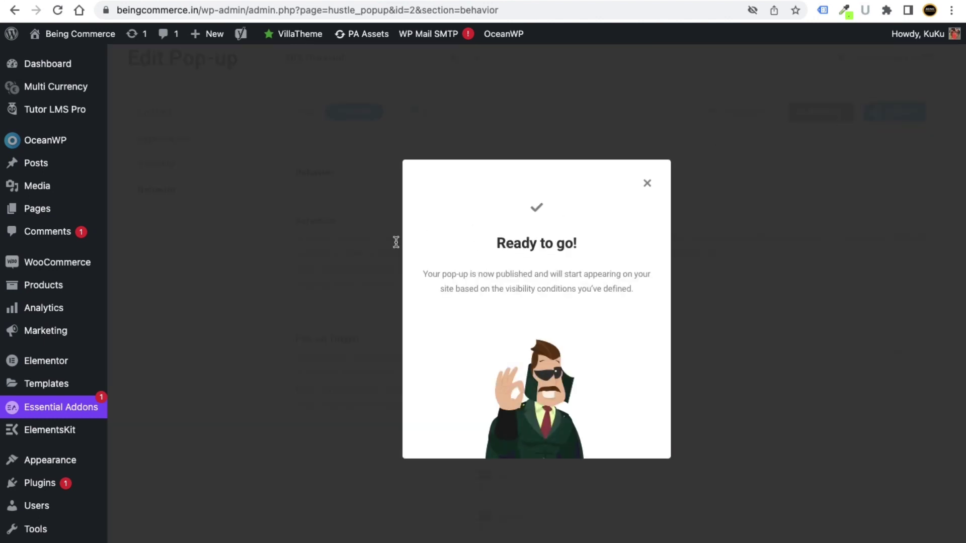
Step: Return to Hustle's overview list of all pop-ups
{"action": "scroll", "coordinate": [198, 341], "scroll_direction": "down", "scroll_amount": 10}
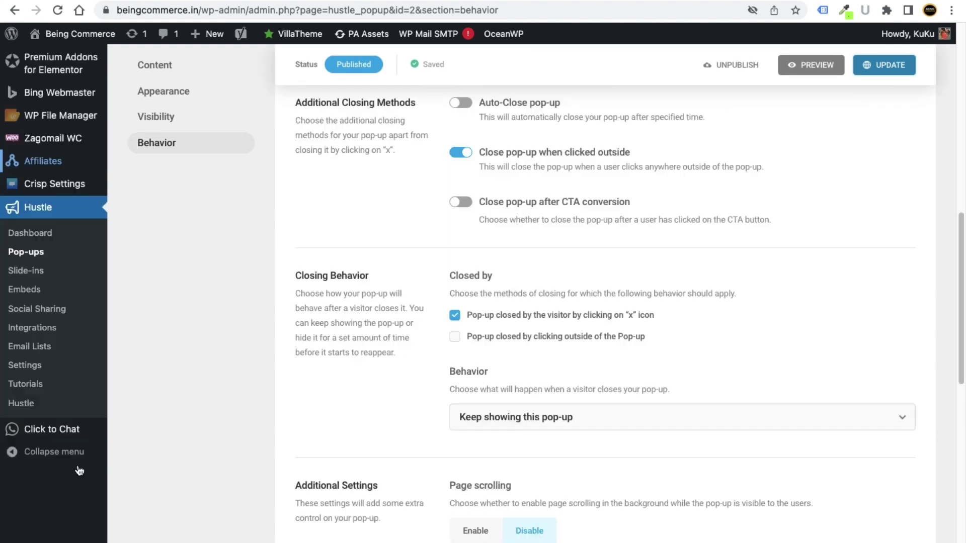
{"action": "left_click", "coordinate": [63, 357]}
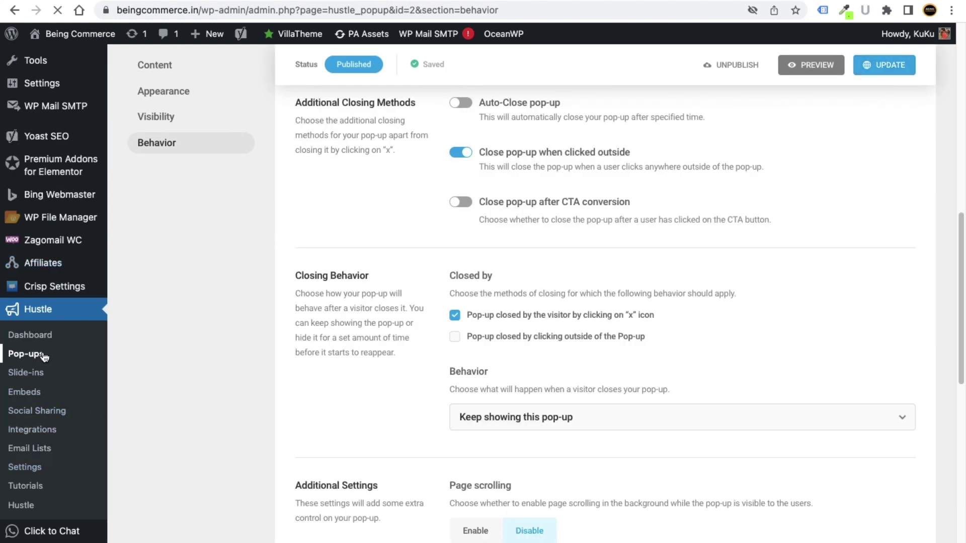
{"action": "scroll", "coordinate": [216, 355], "scroll_direction": "down", "scroll_amount": 1}
{"action": "scroll", "coordinate": [219, 355], "scroll_direction": "up", "scroll_amount": 1}
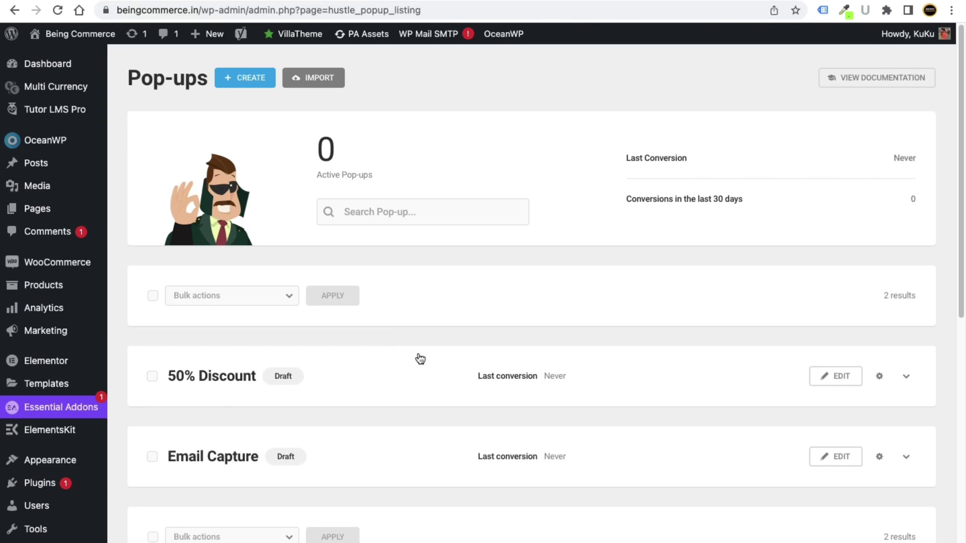
Step: Leave the pop-ups list and open Hustle's Slide-ins section
{"action": "scroll", "coordinate": [421, 358], "scroll_direction": "down", "scroll_amount": 2}
{"action": "scroll", "coordinate": [285, 404], "scroll_direction": "down", "scroll_amount": 3}
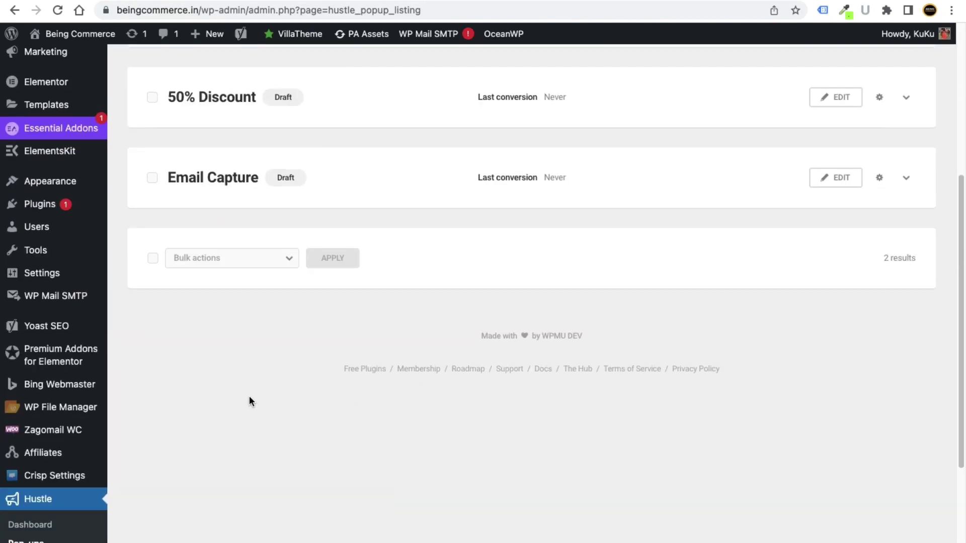
{"action": "scroll", "coordinate": [248, 401], "scroll_direction": "down", "scroll_amount": 1}
{"action": "scroll", "coordinate": [204, 470], "scroll_direction": "down", "scroll_amount": 3}
{"action": "left_click", "coordinate": [32, 375]}
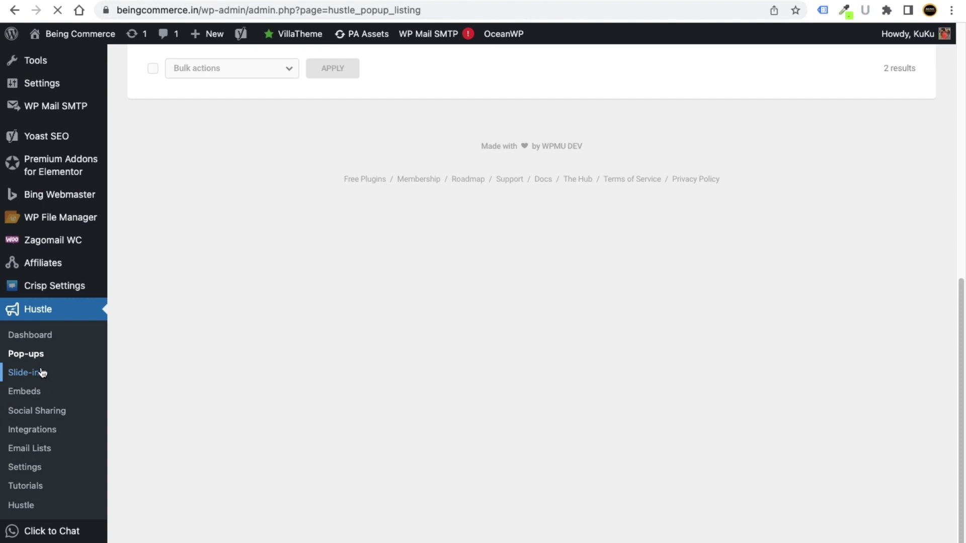
{"action": "left_click", "coordinate": [35, 372]}
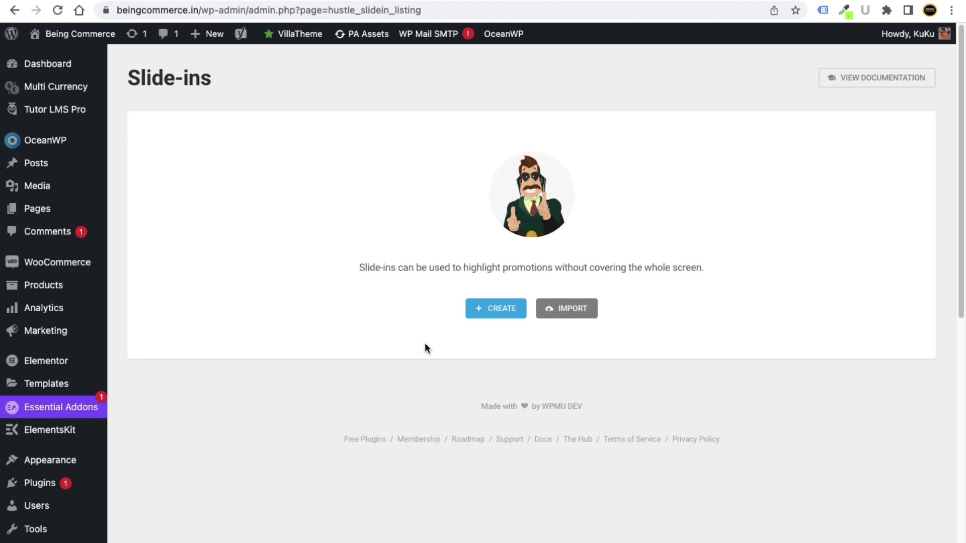
Step: Create a slide-in named "Slideins" of the Informational type and continue to its template selection
{"action": "left_click", "coordinate": [500, 308]}
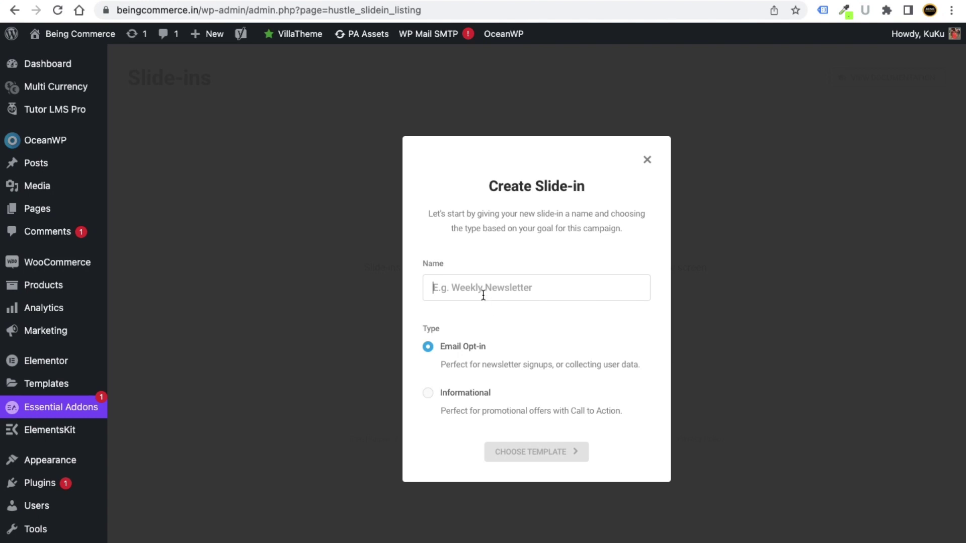
{"action": "left_click", "coordinate": [480, 291]}
{"action": "type", "text": "Slideins"}
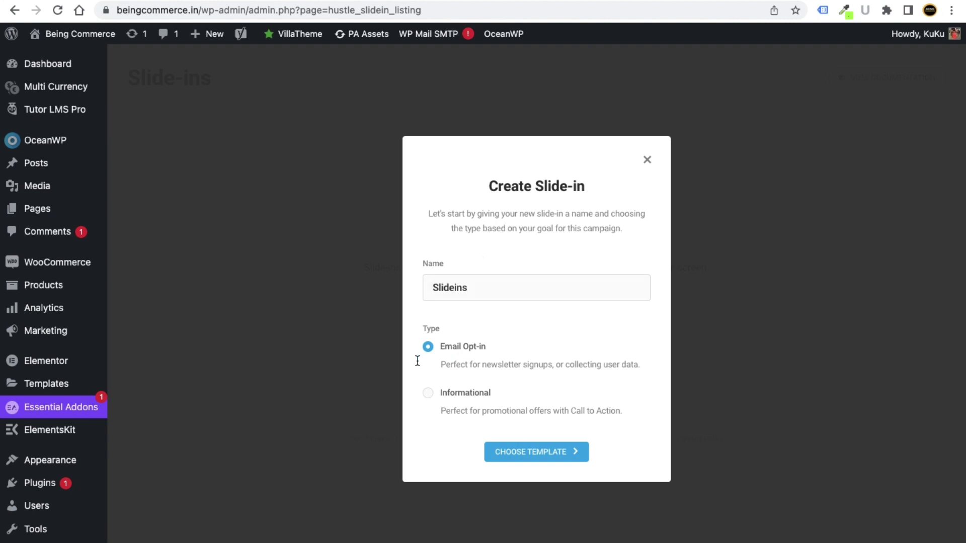
{"action": "left_click", "coordinate": [434, 397]}
{"action": "left_click", "coordinate": [529, 450]}
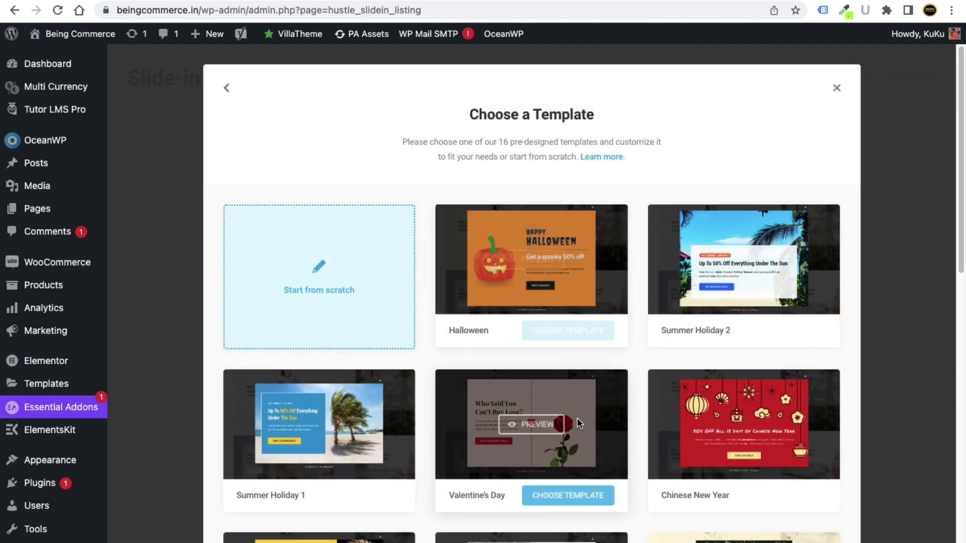
Step: Choose the Black Friday template for the new slide-in
{"action": "scroll", "coordinate": [578, 418], "scroll_direction": "down", "scroll_amount": 10}
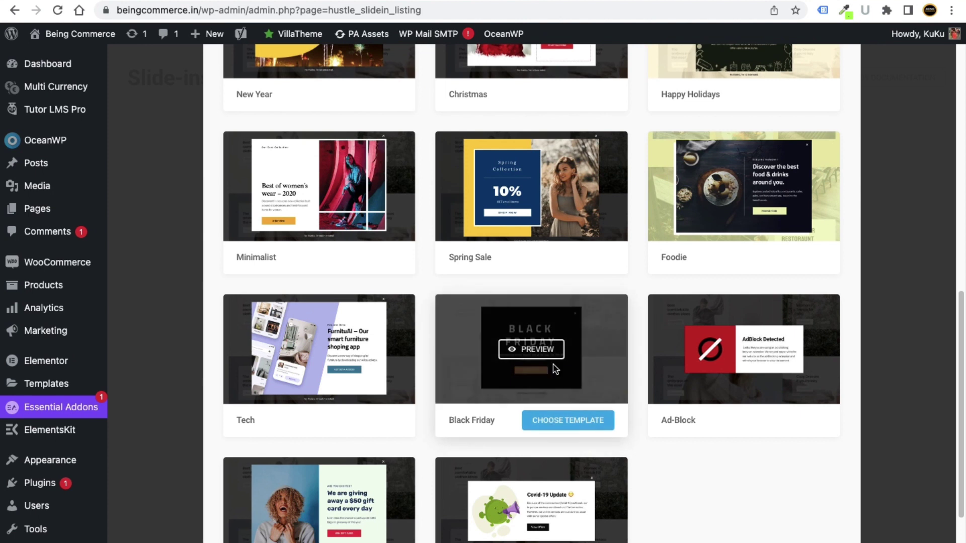
{"action": "scroll", "coordinate": [456, 373], "scroll_direction": "down", "scroll_amount": 1}
{"action": "left_click", "coordinate": [577, 415]}
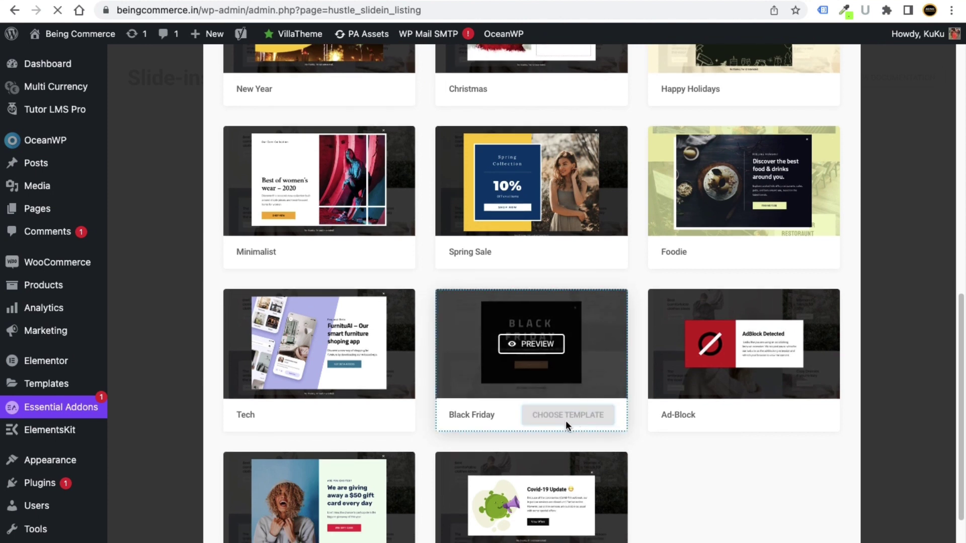
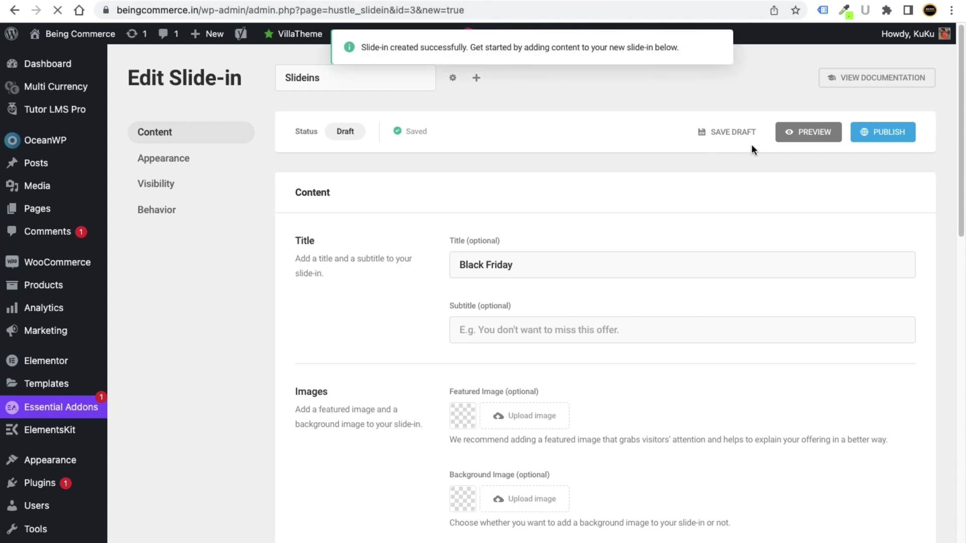
Step: Start a preview of the Black Friday slide-in, exit it and save the slide-in as a draft
{"action": "left_click", "coordinate": [801, 142]}
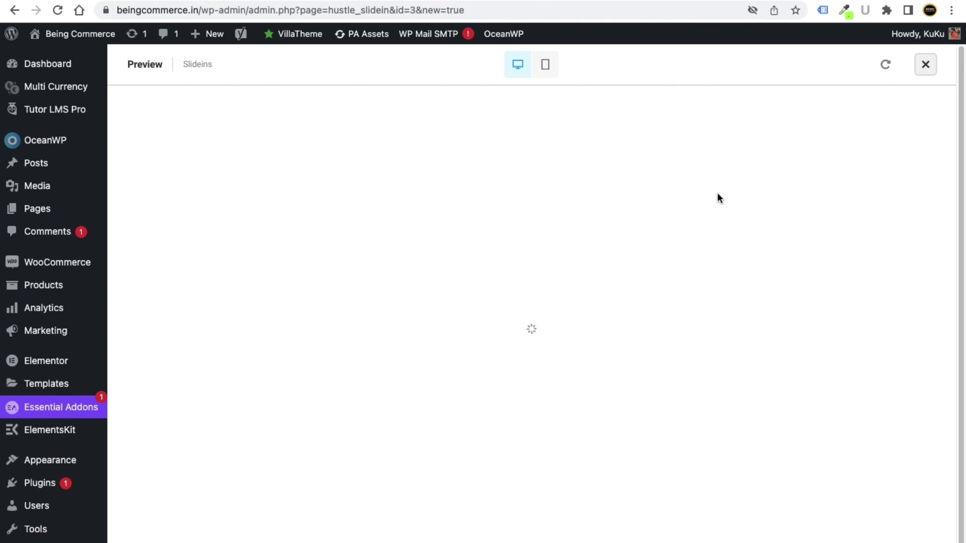
{"action": "left_click", "coordinate": [924, 66]}
{"action": "left_click", "coordinate": [735, 134]}
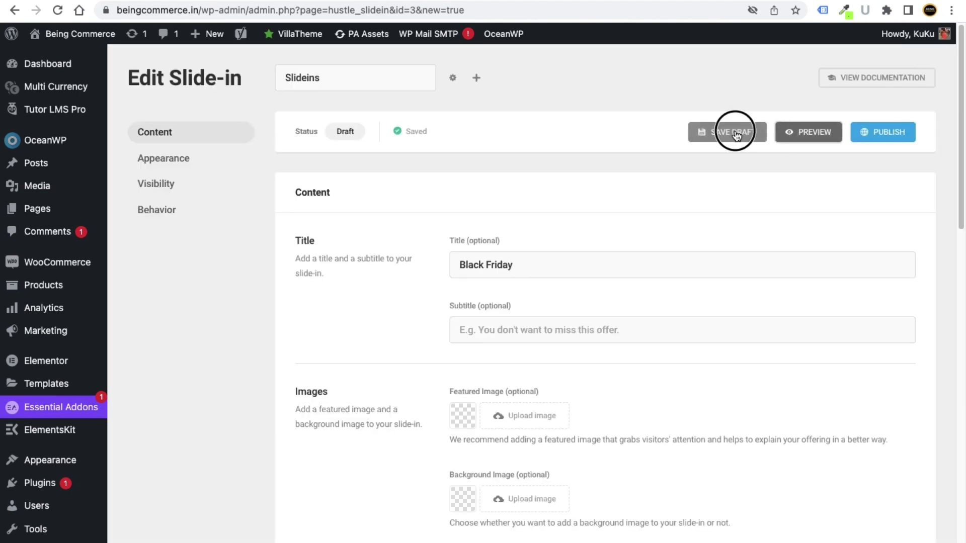
Step: Preview the saved slide-in, reload the preview to replay its entrance and exit
{"action": "left_click", "coordinate": [803, 146]}
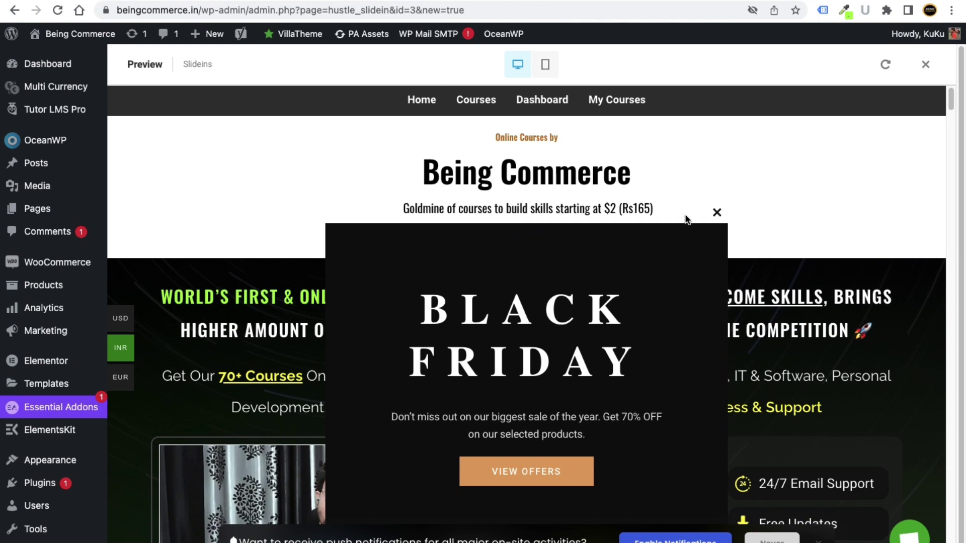
{"action": "left_click", "coordinate": [886, 66]}
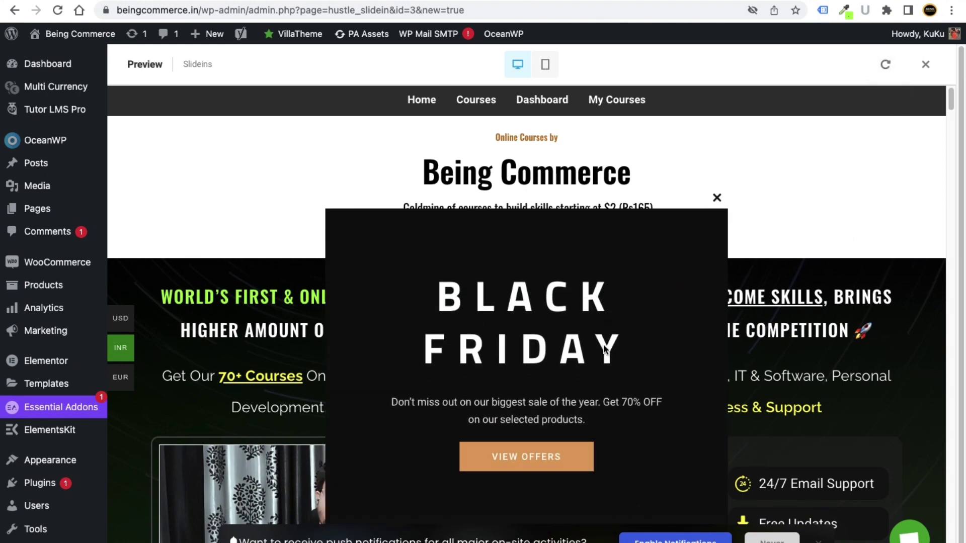
{"action": "left_click", "coordinate": [924, 66]}
Step: Look through the slide-in's Content, Appearance, Visibility and Behavior settings, including its slide-in position
{"action": "scroll", "coordinate": [416, 327], "scroll_direction": "down", "scroll_amount": 5}
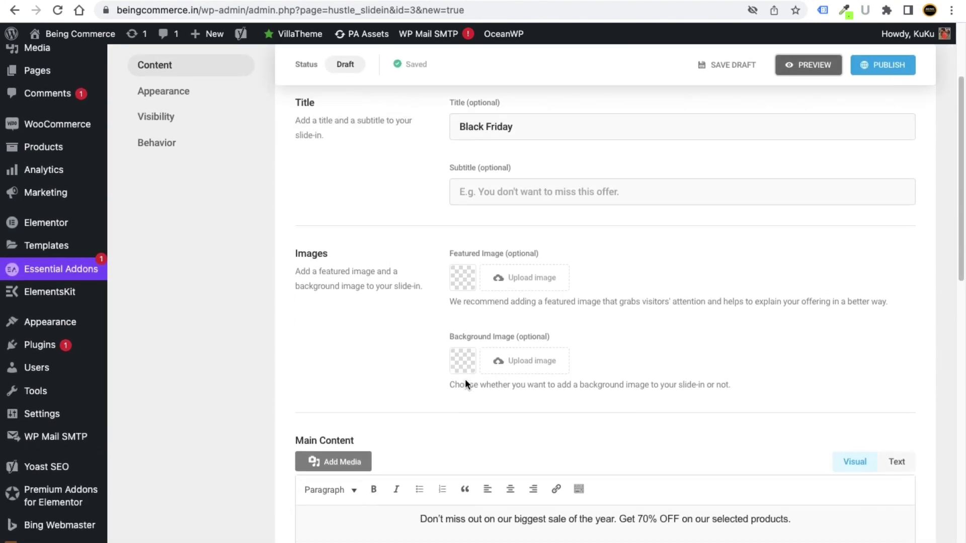
{"action": "scroll", "coordinate": [441, 375], "scroll_direction": "up", "scroll_amount": 5}
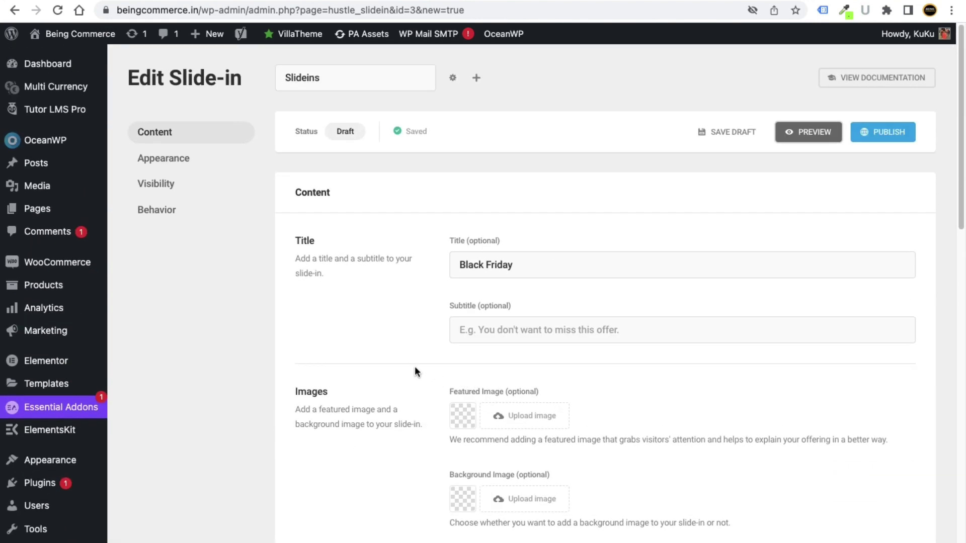
{"action": "left_click", "coordinate": [200, 155]}
{"action": "left_click", "coordinate": [201, 168]}
{"action": "left_click", "coordinate": [204, 193]}
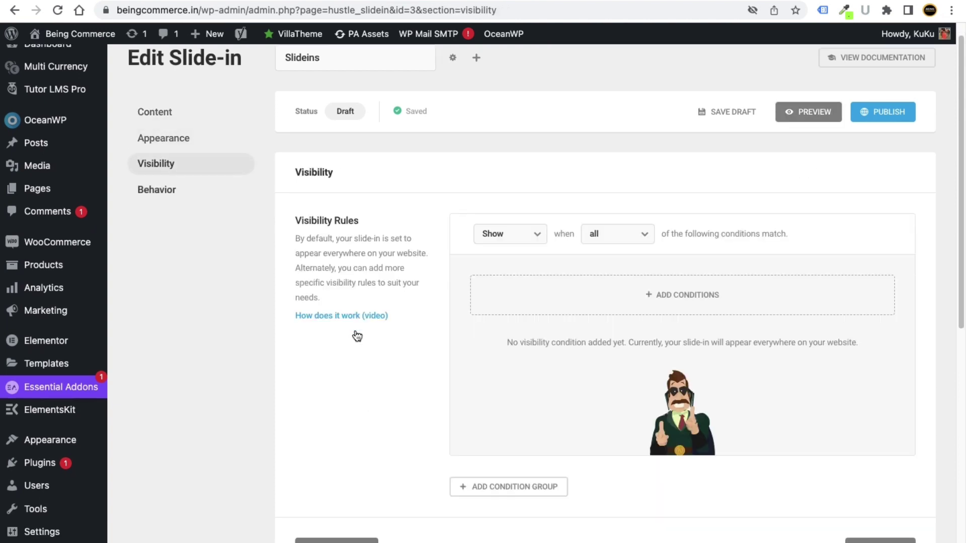
{"action": "scroll", "coordinate": [421, 377], "scroll_direction": "down", "scroll_amount": 8}
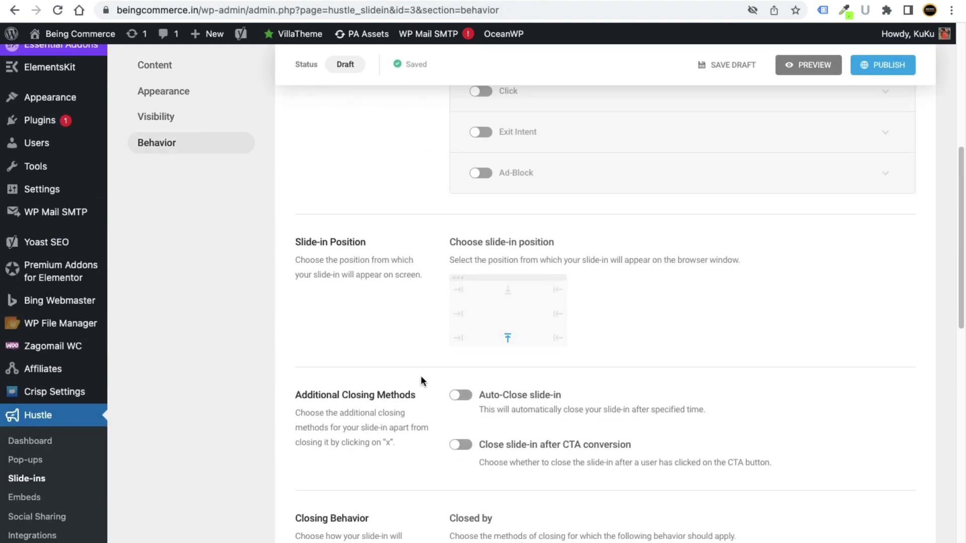
Step: Leave the slide-in editor and open Hustle's Social Sharing section
{"action": "left_click", "coordinate": [31, 479]}
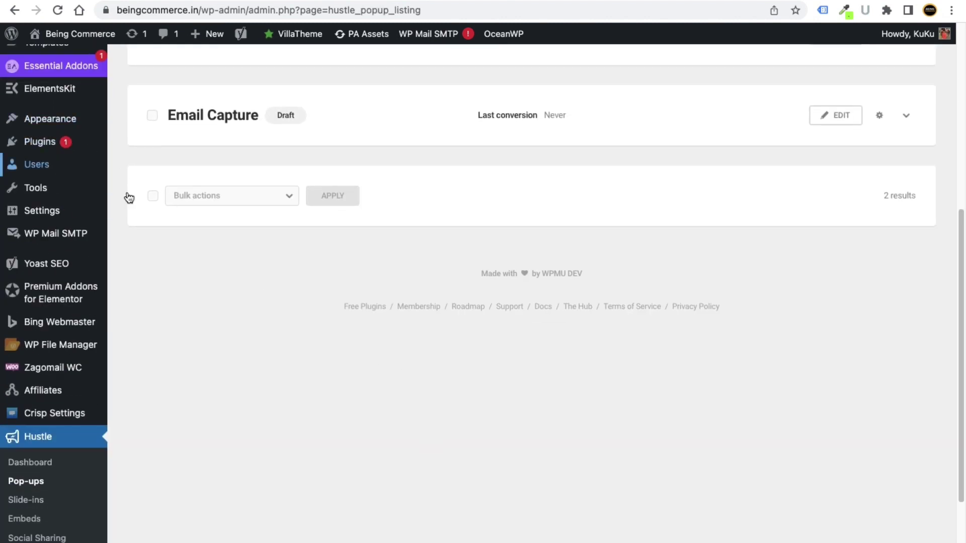
{"action": "scroll", "coordinate": [129, 198], "scroll_direction": "down", "scroll_amount": 3}
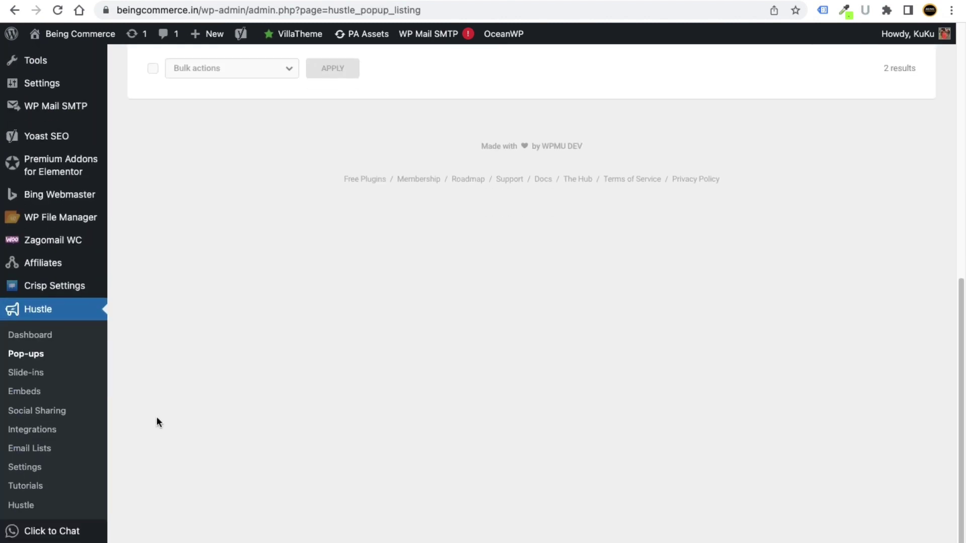
{"action": "left_click", "coordinate": [57, 412]}
{"action": "scroll", "coordinate": [310, 403], "scroll_direction": "up", "scroll_amount": 2}
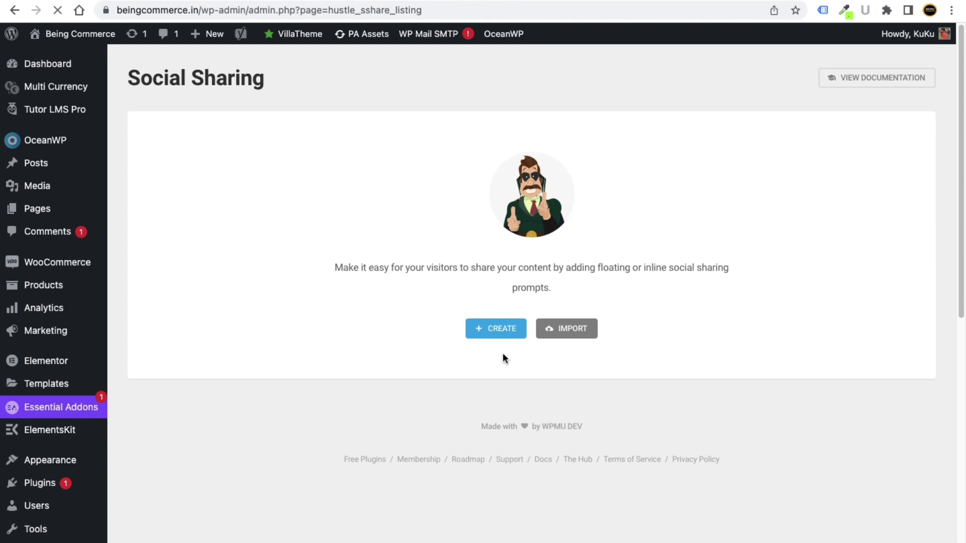
Step: Create a social sharing module named "Social Sharing"
{"action": "left_click", "coordinate": [507, 328]}
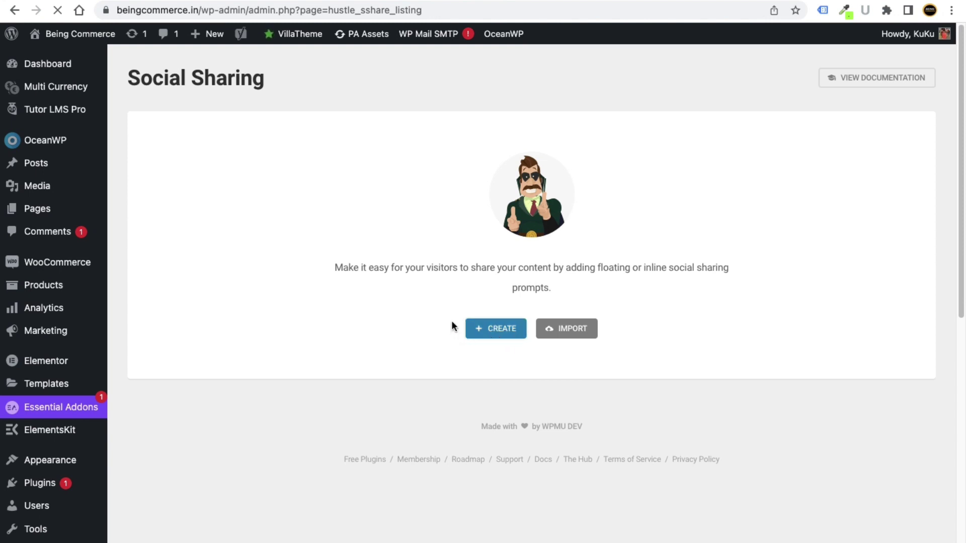
{"action": "left_click", "coordinate": [492, 327]}
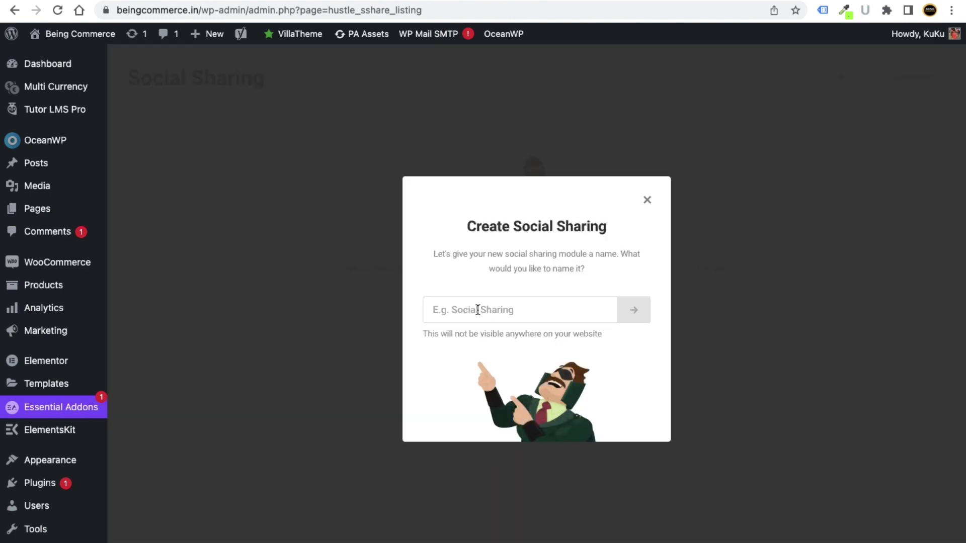
{"action": "type", "text": "Social Sharing"}
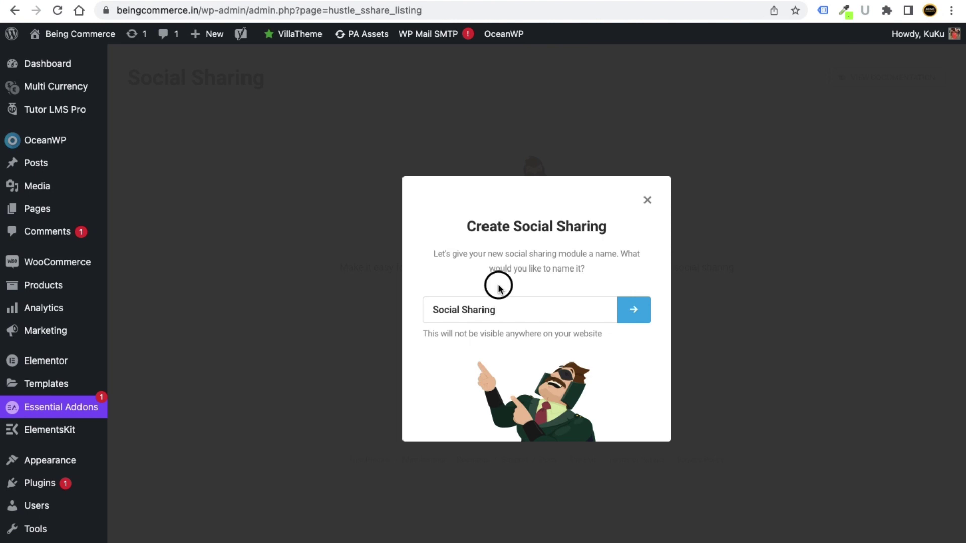
{"action": "left_click", "coordinate": [637, 309]}
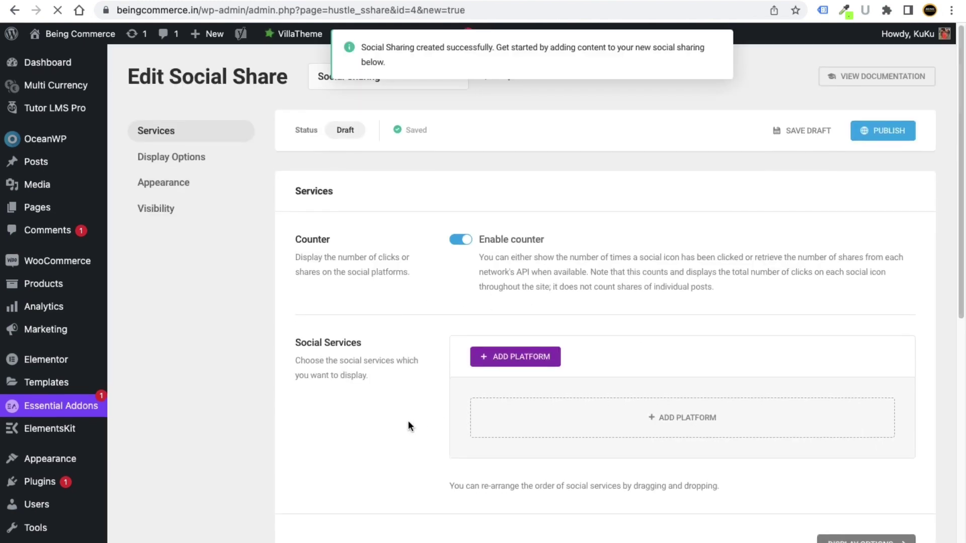
Step: Add Facebook and WhatsApp as platforms under the module's Social Services
{"action": "scroll", "coordinate": [536, 314], "scroll_direction": "down", "scroll_amount": 1}
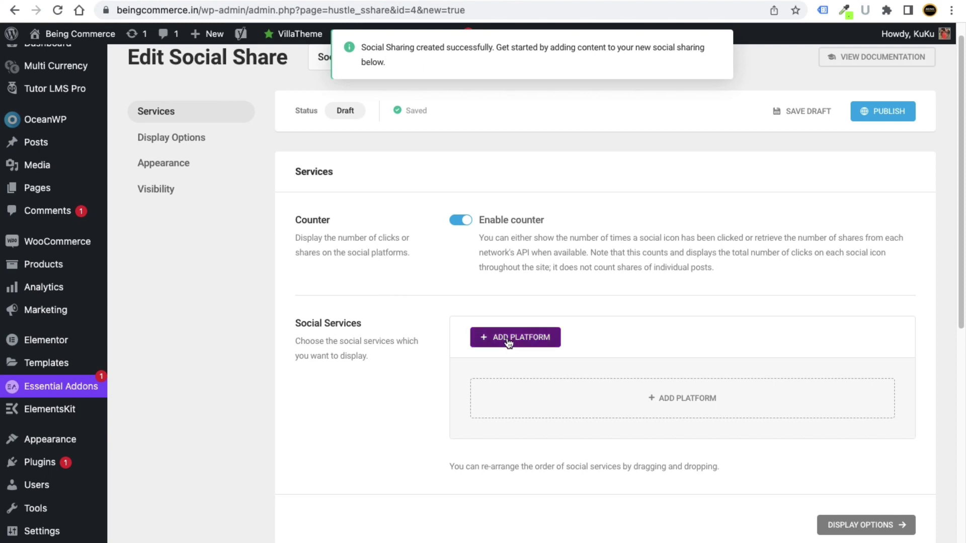
{"action": "left_click", "coordinate": [509, 338]}
{"action": "left_click", "coordinate": [410, 260]}
{"action": "left_click", "coordinate": [674, 471]}
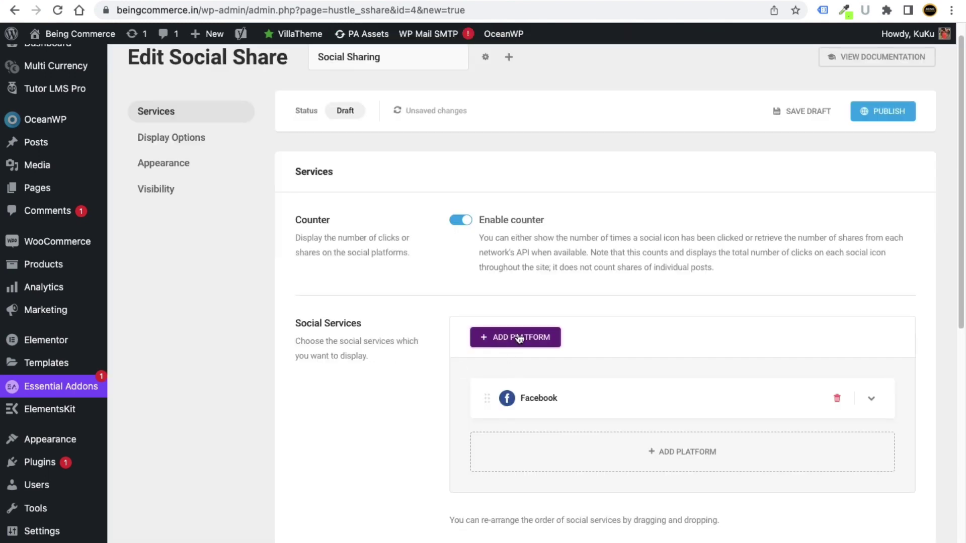
{"action": "left_click", "coordinate": [519, 339]}
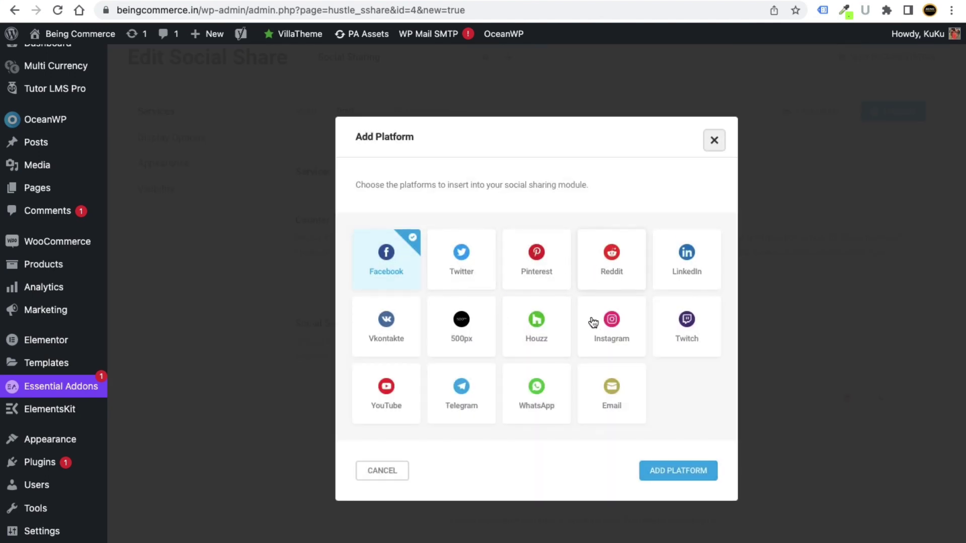
{"action": "left_click", "coordinate": [535, 385]}
{"action": "left_click", "coordinate": [689, 475]}
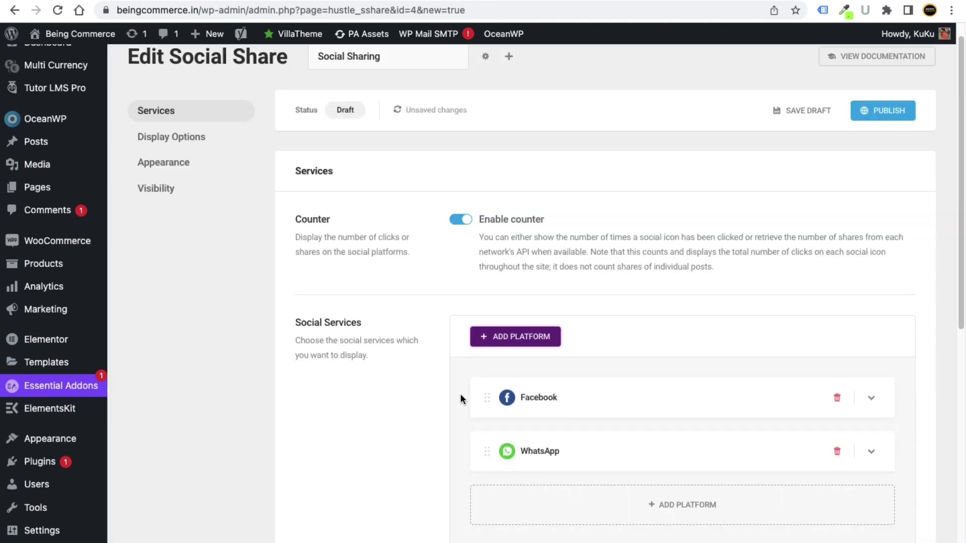
Step: Add Telegram and Email to the module's social platforms
{"action": "left_click", "coordinate": [514, 335]}
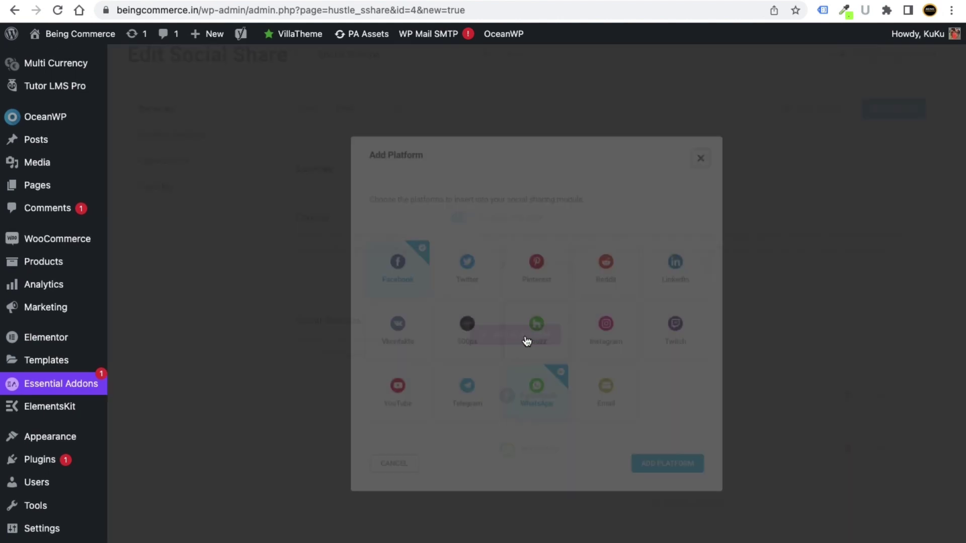
{"action": "left_click", "coordinate": [460, 394]}
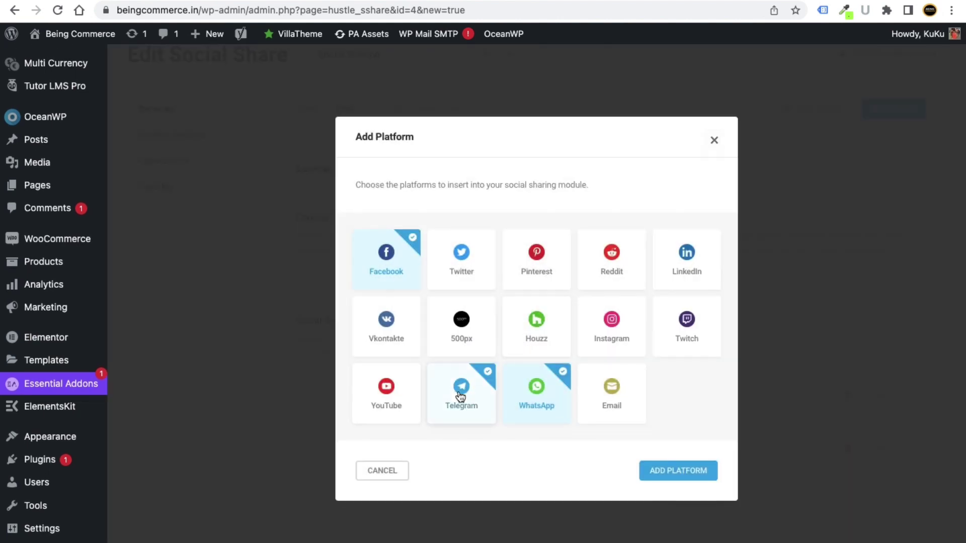
{"action": "left_click", "coordinate": [624, 397]}
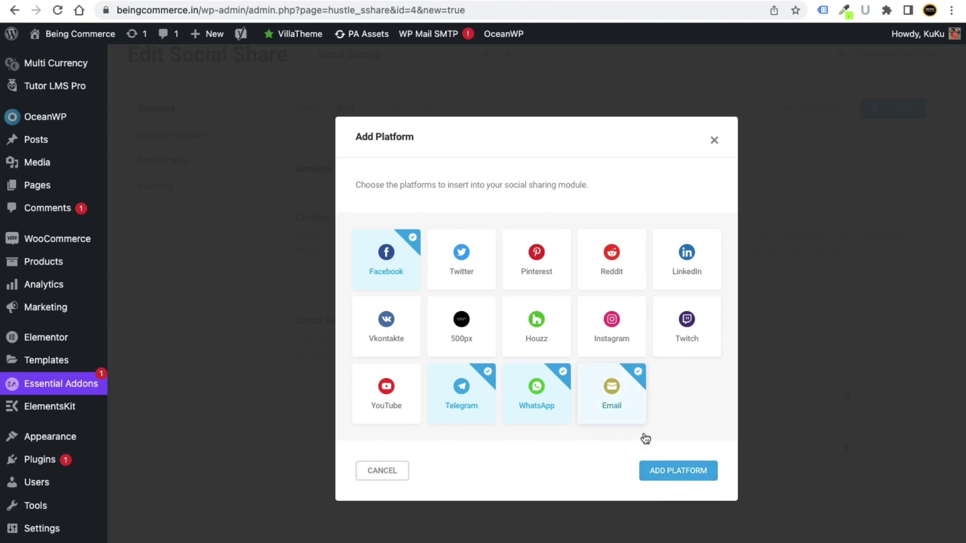
{"action": "left_click", "coordinate": [661, 471]}
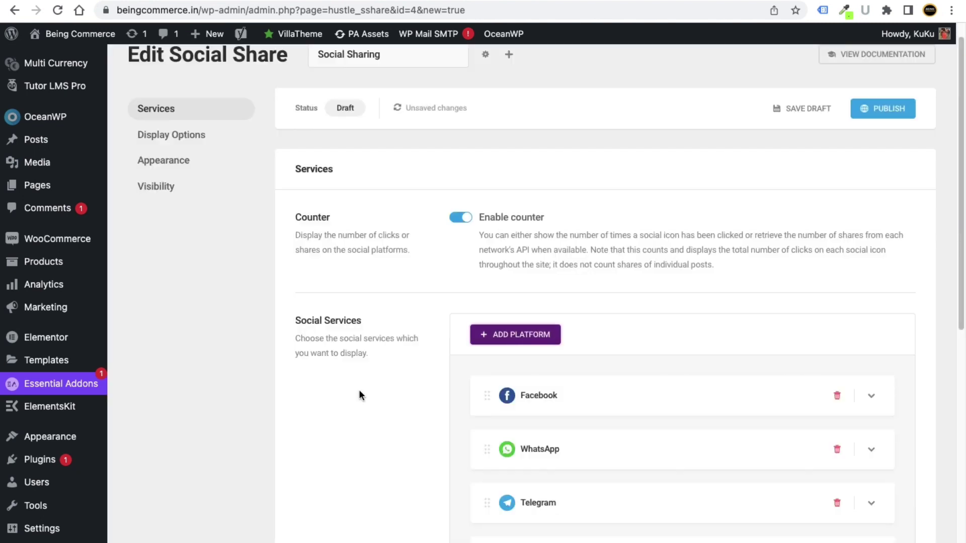
Step: Review the list of added platforms and continue to the module's Display Options
{"action": "scroll", "coordinate": [392, 390], "scroll_direction": "down", "scroll_amount": 5}
{"action": "scroll", "coordinate": [469, 288], "scroll_direction": "up", "scroll_amount": 5}
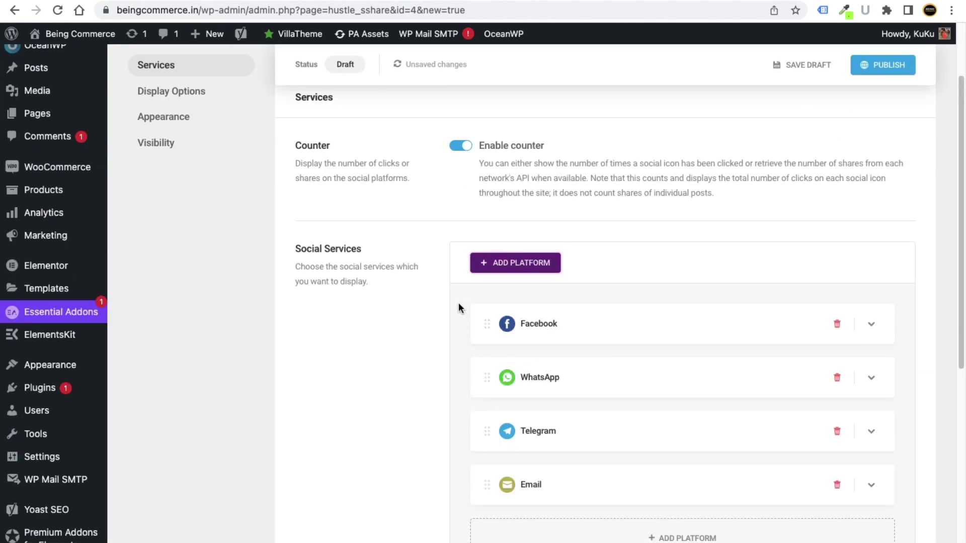
{"action": "scroll", "coordinate": [454, 309], "scroll_direction": "down", "scroll_amount": 8}
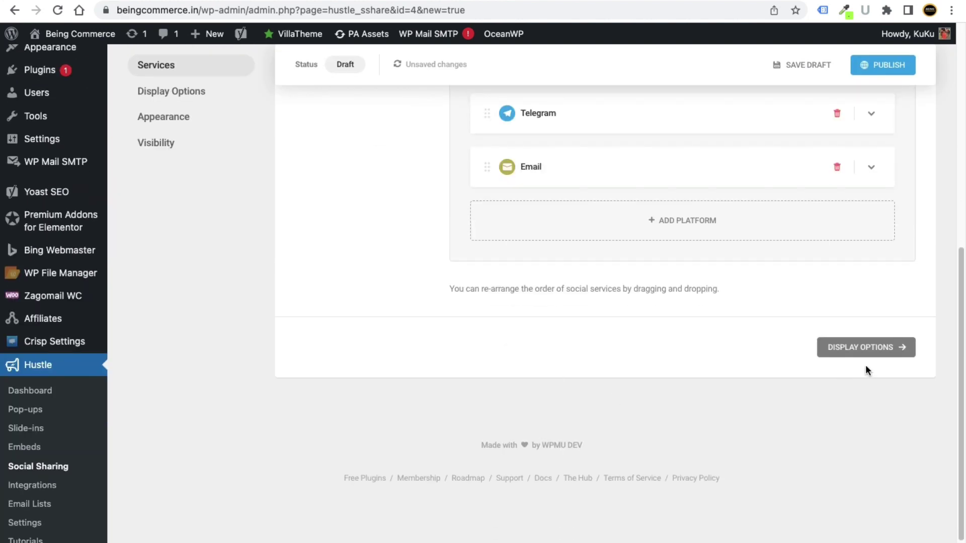
{"action": "left_click", "coordinate": [873, 352]}
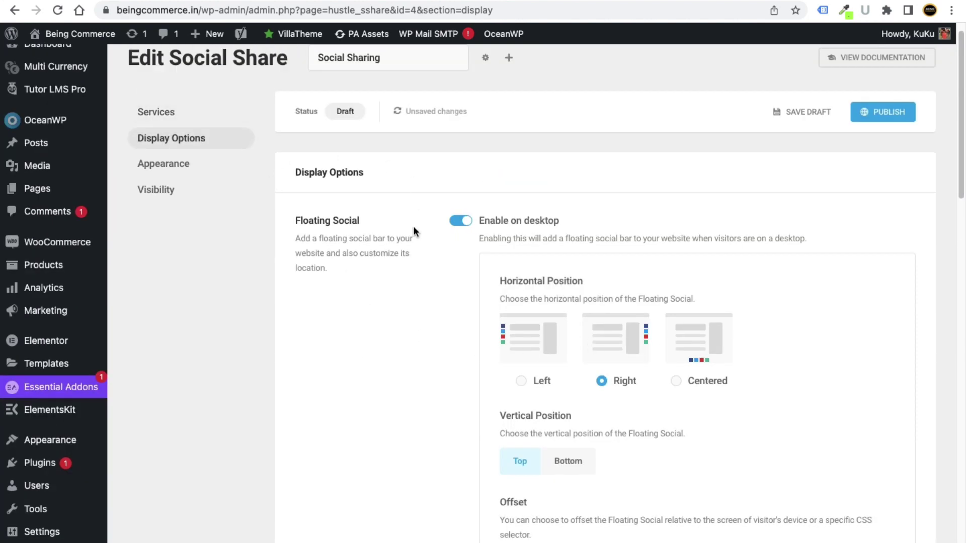
Step: Set the floating social bar's desktop horizontal position to Left and try to save the module as a draft
{"action": "scroll", "coordinate": [435, 288], "scroll_direction": "down", "scroll_amount": 1}
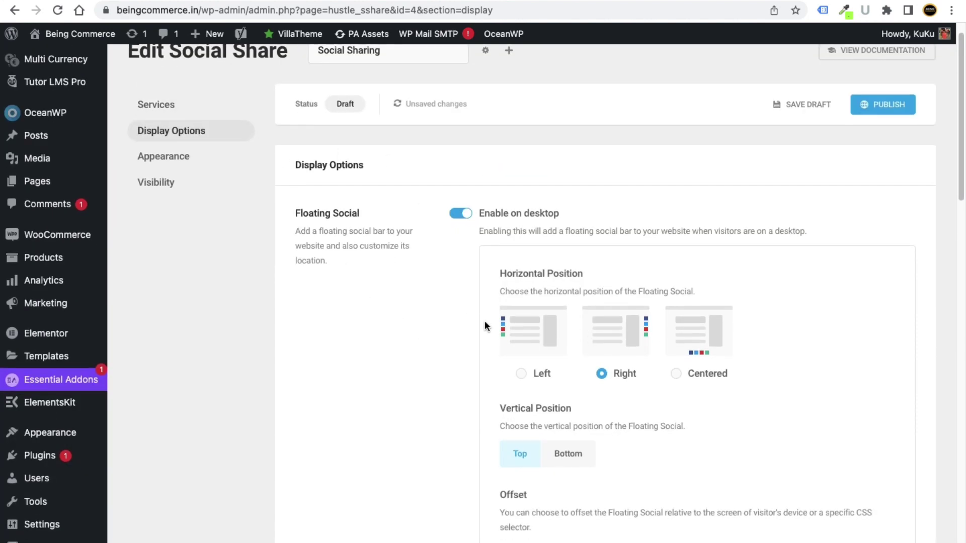
{"action": "left_click", "coordinate": [525, 381]}
{"action": "left_click", "coordinate": [804, 105]}
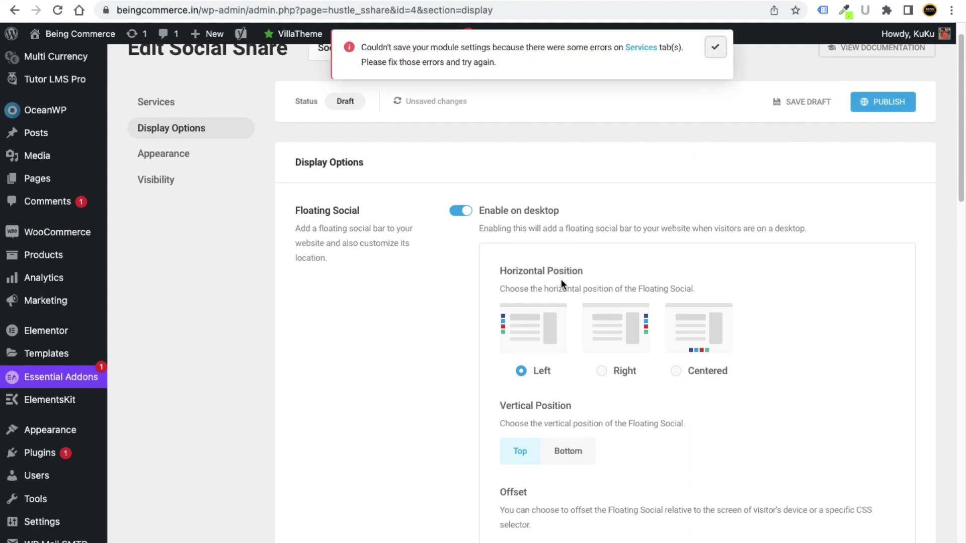
Step: Review the offset, mobile, inline, widget and shortcode display options, and continue to the module's Appearance settings
{"action": "scroll", "coordinate": [563, 278], "scroll_direction": "down", "scroll_amount": 2}
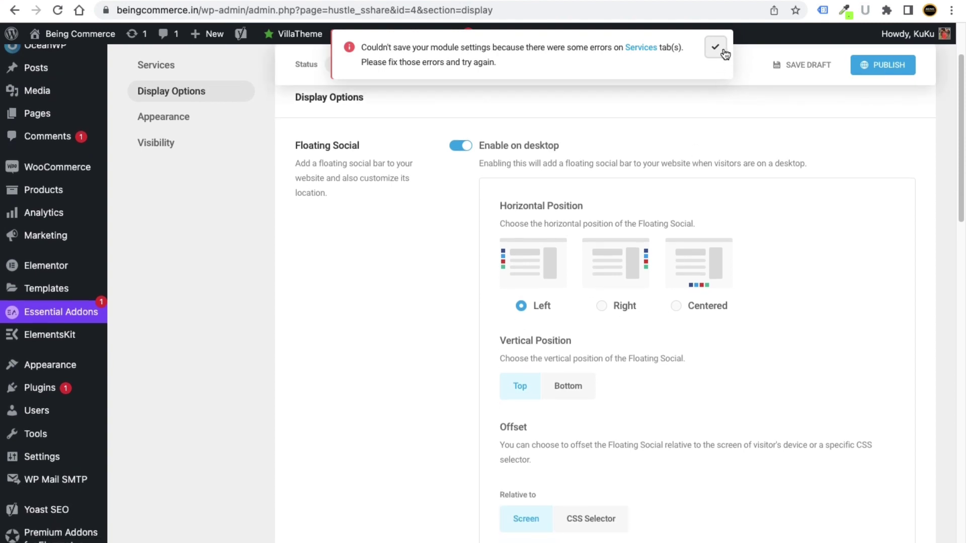
{"action": "scroll", "coordinate": [556, 251], "scroll_direction": "down", "scroll_amount": 6}
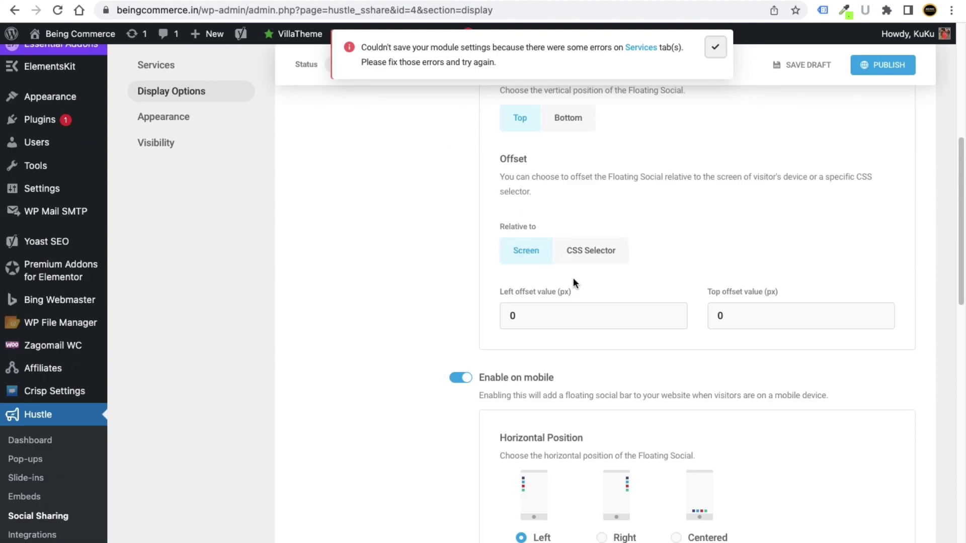
{"action": "scroll", "coordinate": [533, 346], "scroll_direction": "down", "scroll_amount": 1}
{"action": "scroll", "coordinate": [610, 357], "scroll_direction": "down", "scroll_amount": 8}
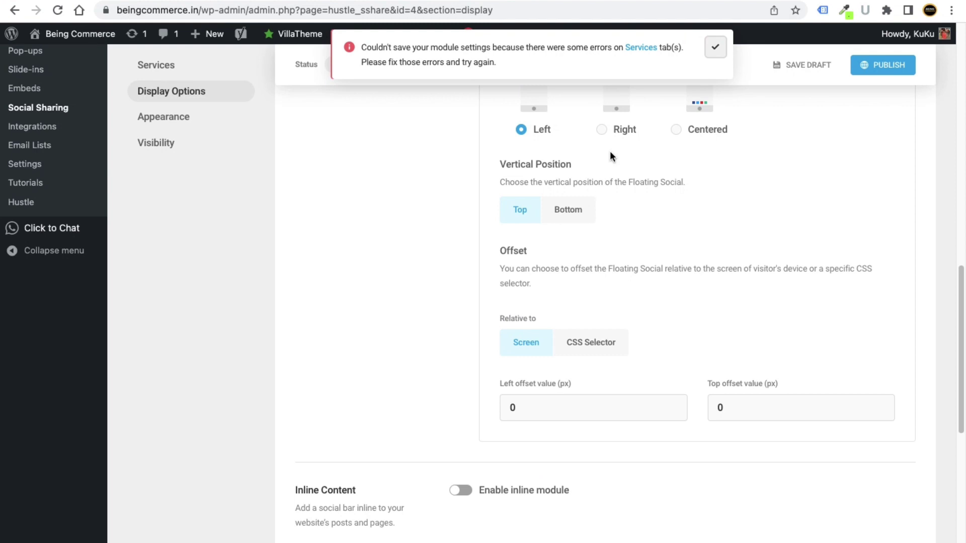
{"action": "scroll", "coordinate": [609, 173], "scroll_direction": "up", "scroll_amount": 1}
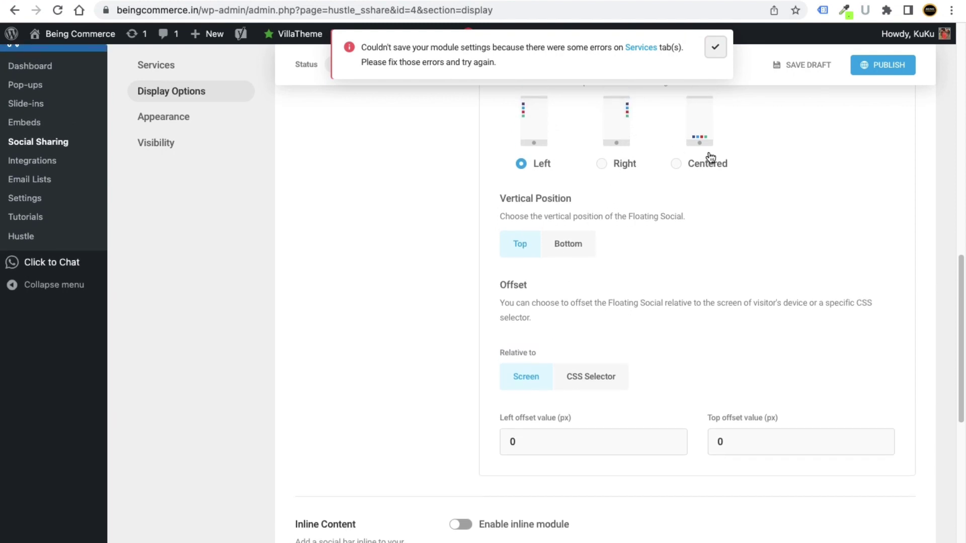
{"action": "left_click", "coordinate": [715, 45]}
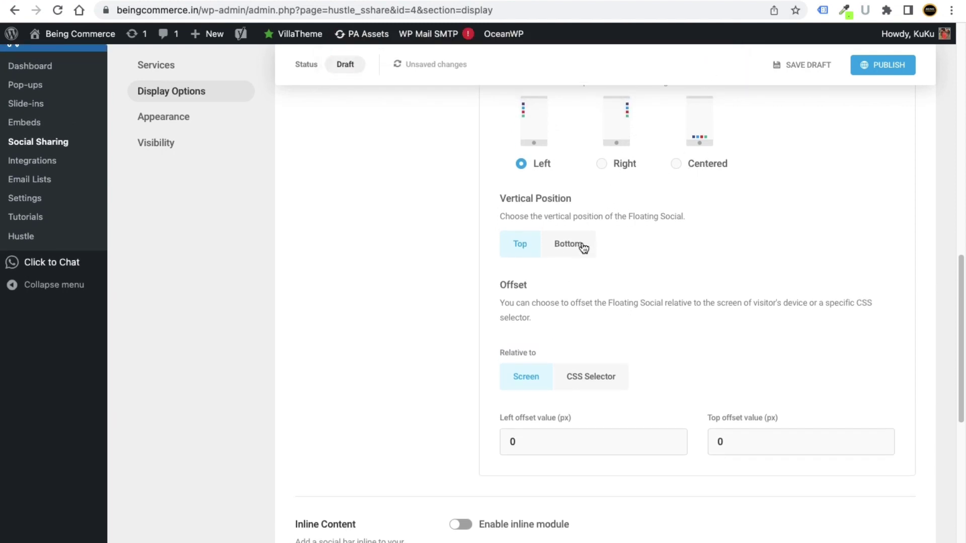
{"action": "scroll", "coordinate": [611, 282], "scroll_direction": "down", "scroll_amount": 6}
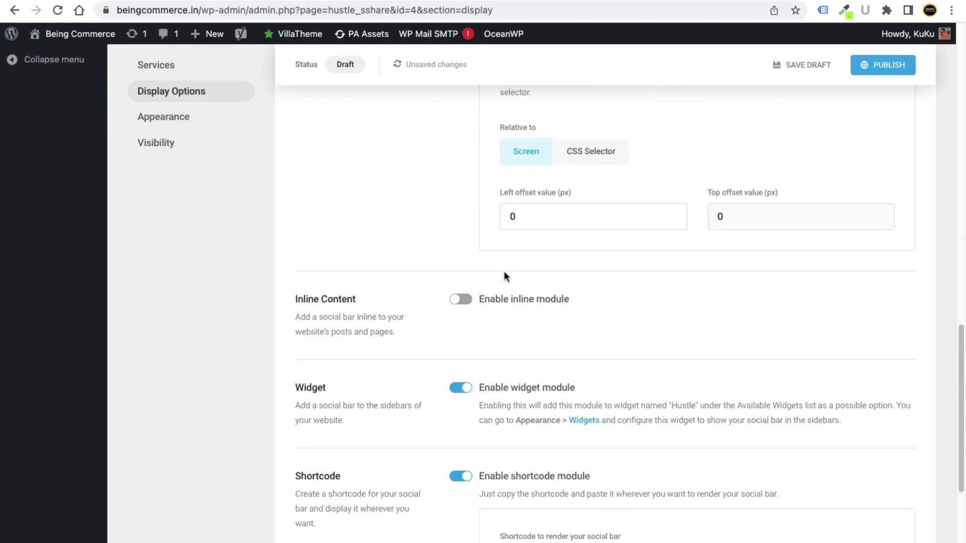
{"action": "scroll", "coordinate": [433, 338], "scroll_direction": "down", "scroll_amount": 2}
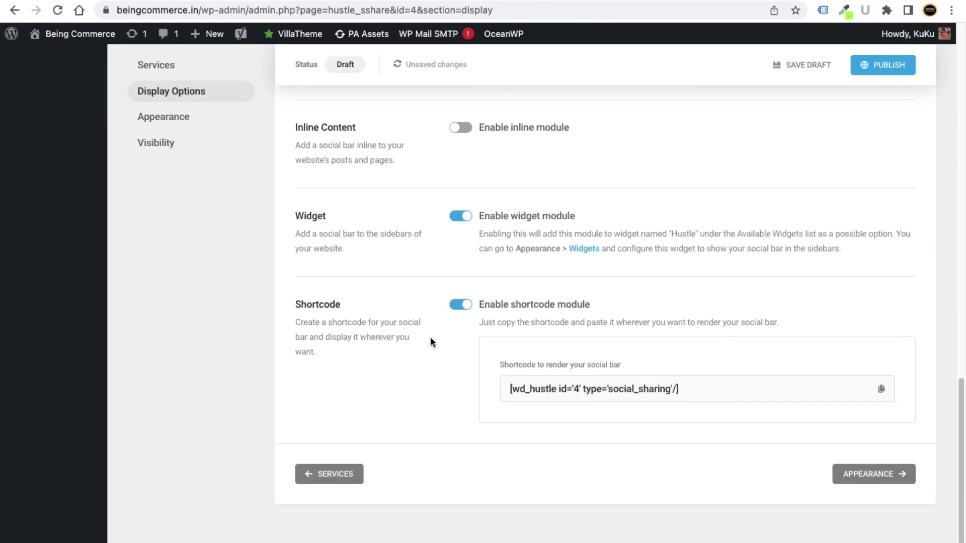
{"action": "left_click", "coordinate": [867, 478]}
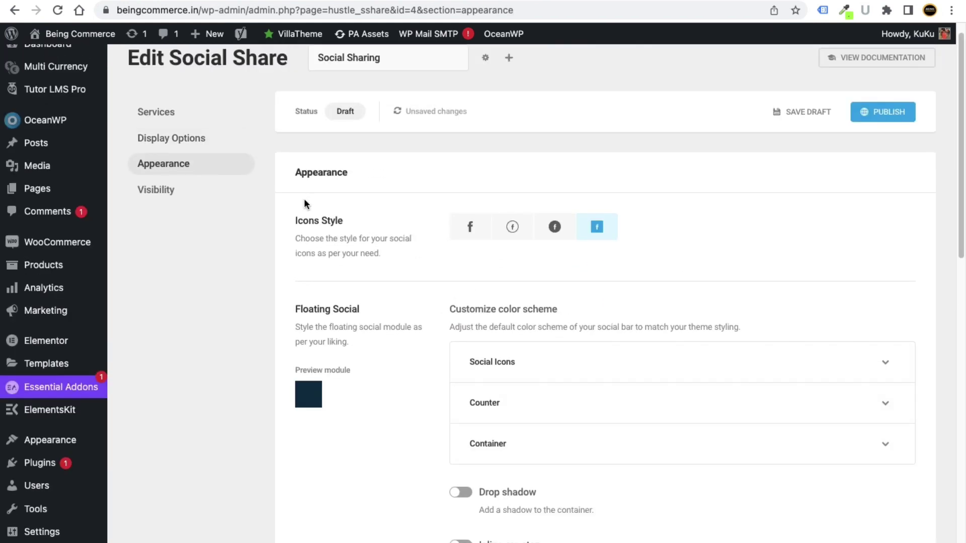
Step: Try the plain, outlined-circle and filled-circle icon styles, and return to the filled-square style
{"action": "scroll", "coordinate": [467, 267], "scroll_direction": "down", "scroll_amount": 2}
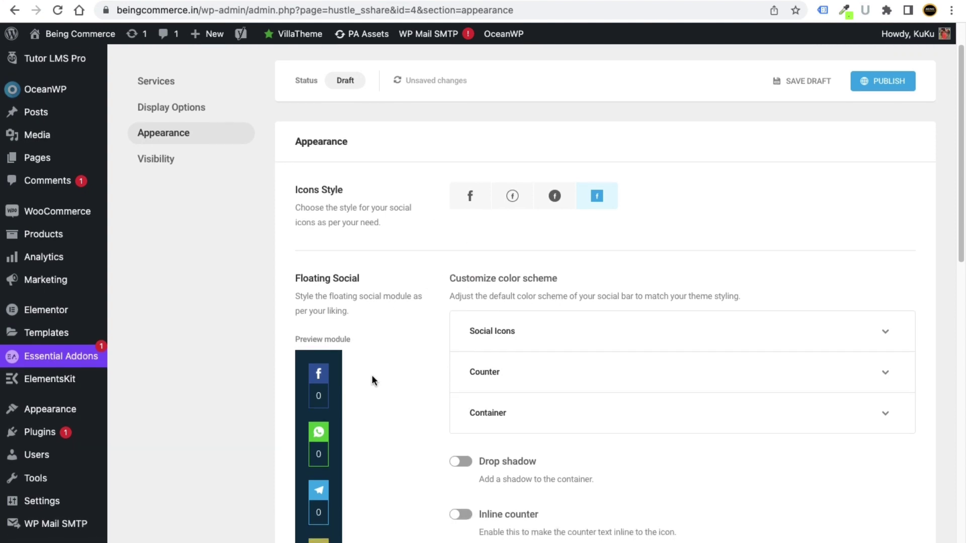
{"action": "scroll", "coordinate": [367, 397], "scroll_direction": "down", "scroll_amount": 3}
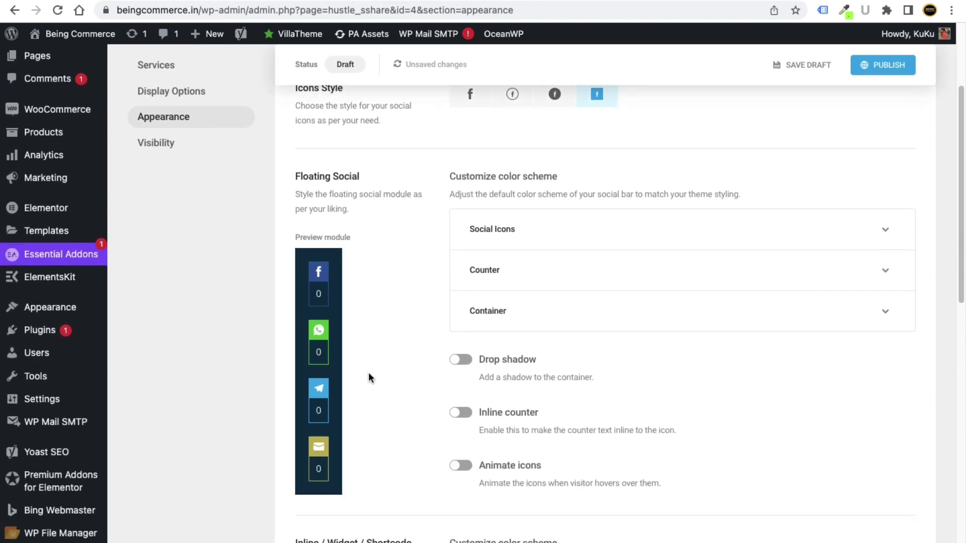
{"action": "left_click", "coordinate": [473, 96]}
{"action": "scroll", "coordinate": [408, 227], "scroll_direction": "up", "scroll_amount": 2}
{"action": "left_click", "coordinate": [513, 130]}
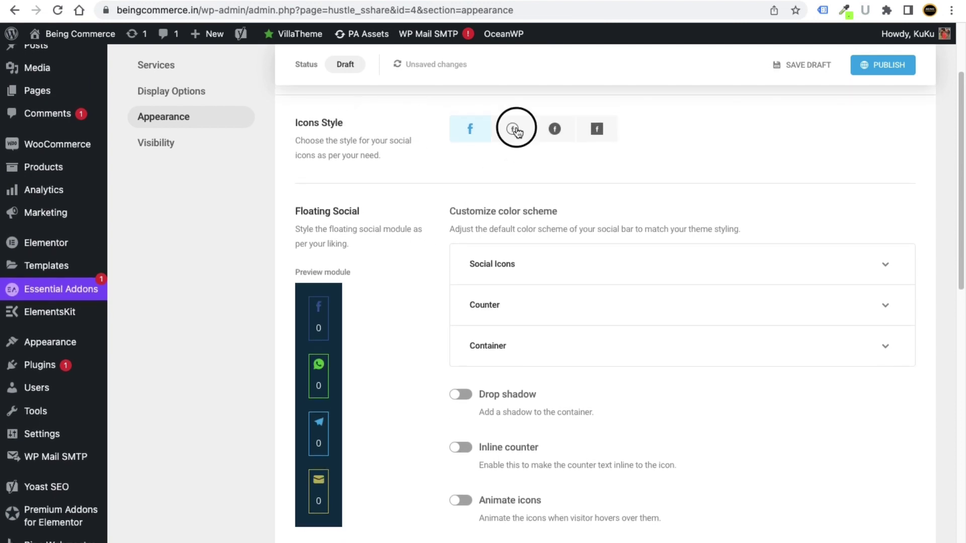
{"action": "left_click", "coordinate": [557, 132]}
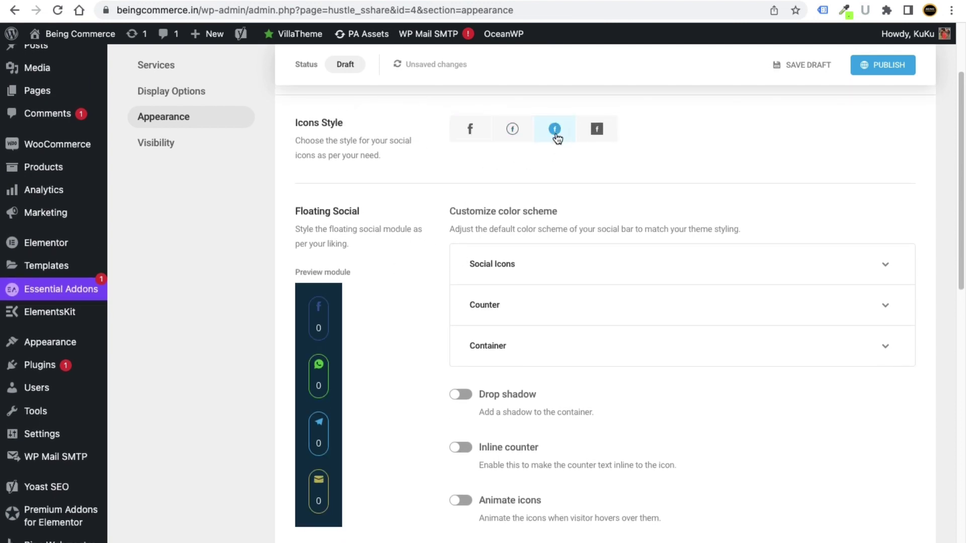
{"action": "left_click", "coordinate": [597, 131]}
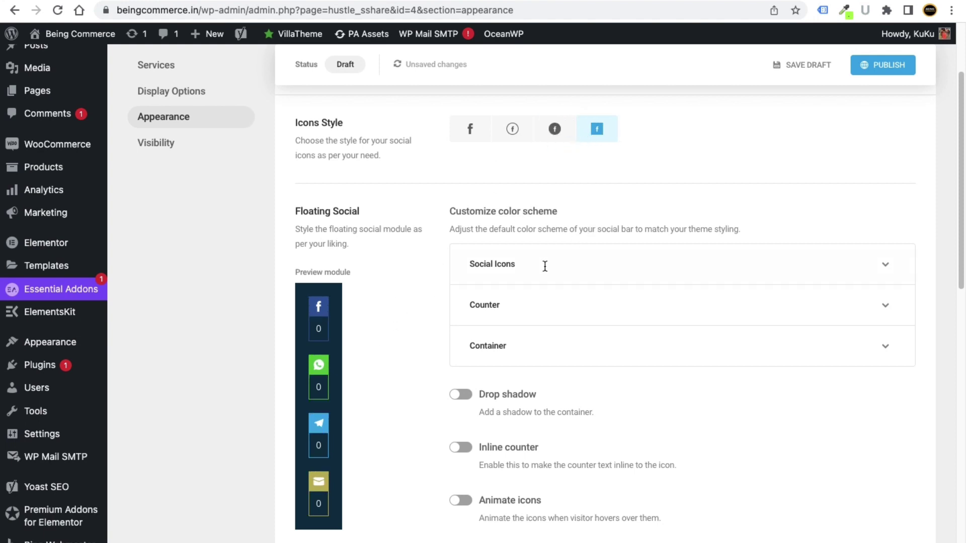
Step: Examine the color scheme sections for the floating social bar and the Inline / Widget / Shortcode module
{"action": "scroll", "coordinate": [589, 274], "scroll_direction": "down", "scroll_amount": 1}
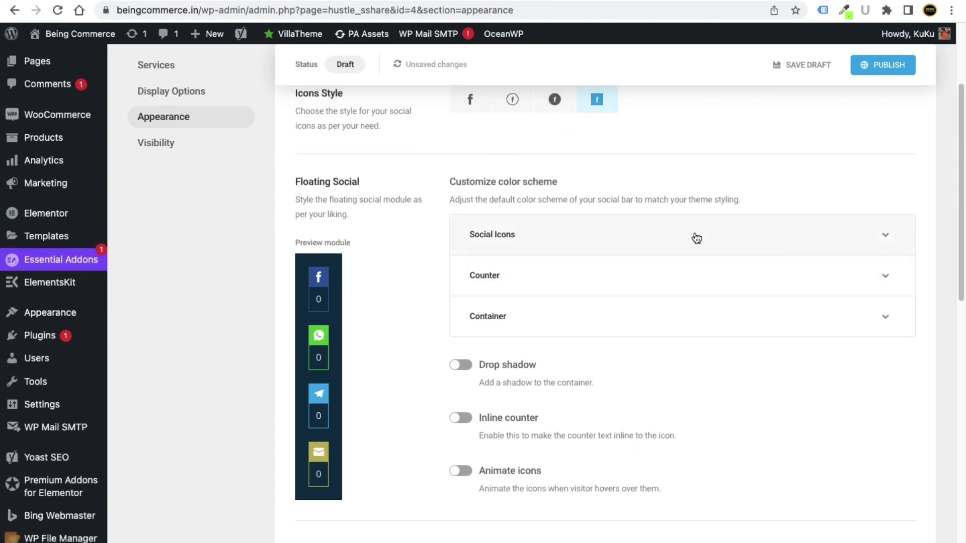
{"action": "left_click", "coordinate": [697, 238]}
{"action": "left_click", "coordinate": [641, 239]}
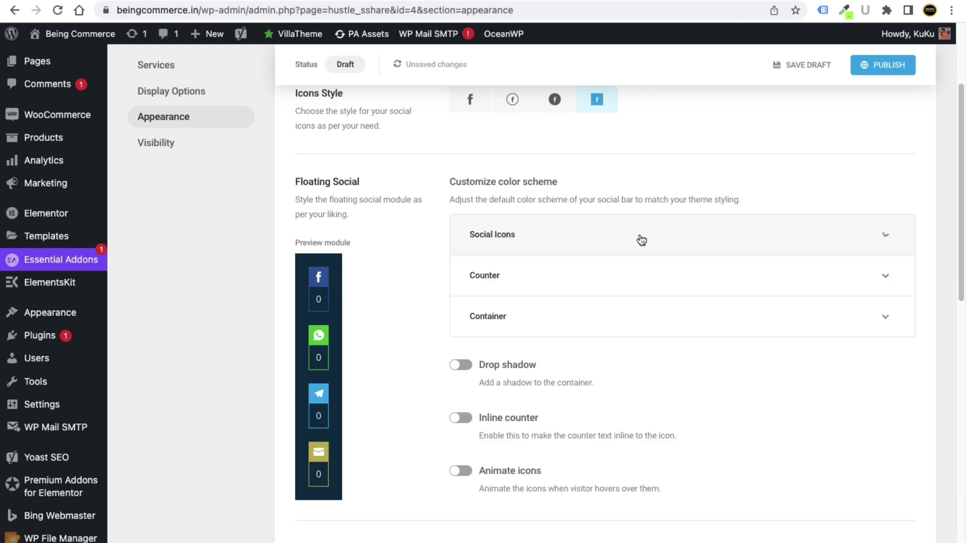
{"action": "left_click", "coordinate": [593, 283]}
{"action": "left_click", "coordinate": [598, 285]}
{"action": "scroll", "coordinate": [529, 322], "scroll_direction": "down", "scroll_amount": 7}
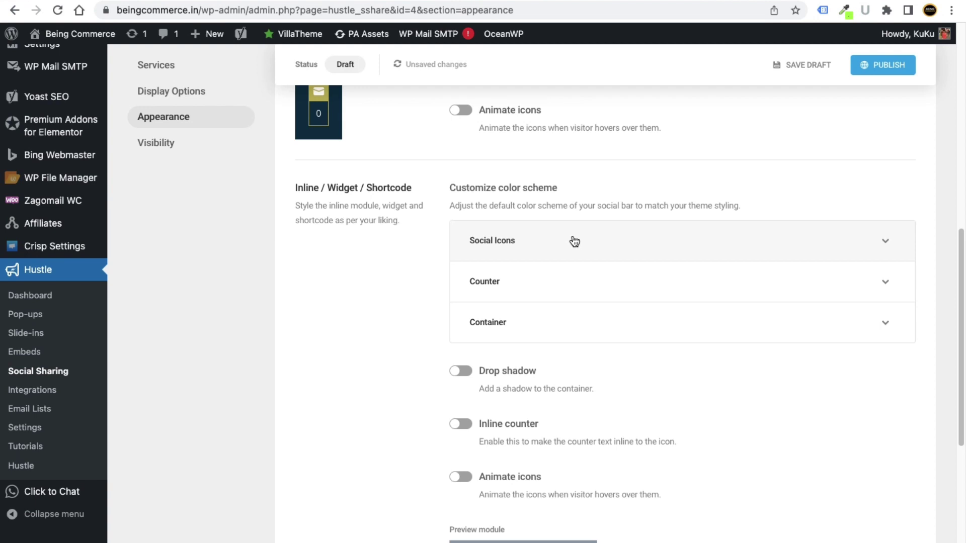
{"action": "left_click", "coordinate": [588, 242]}
{"action": "left_click", "coordinate": [587, 244]}
{"action": "scroll", "coordinate": [572, 295], "scroll_direction": "down", "scroll_amount": 3}
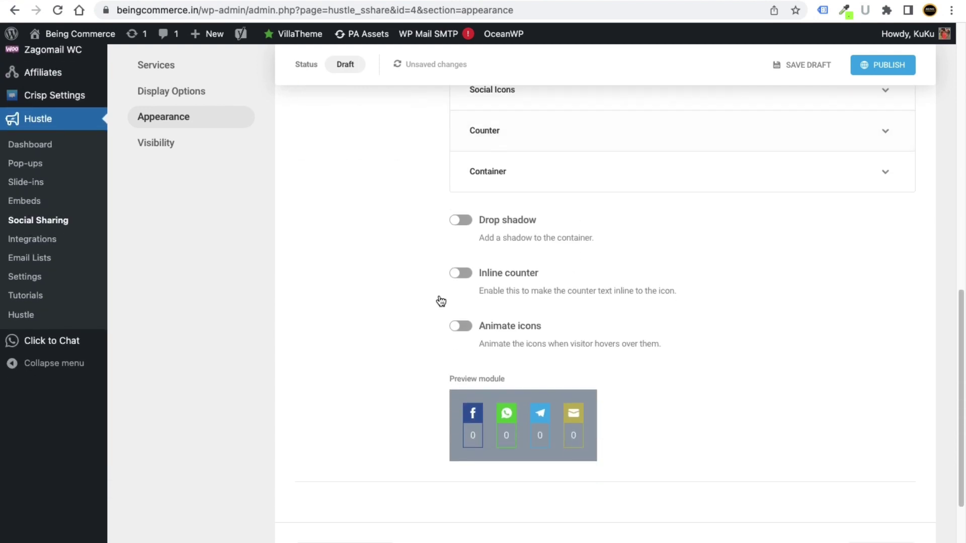
Step: Try the drop shadow option for the Inline / Widget / Shortcode module and turn it off again
{"action": "left_click", "coordinate": [465, 223]}
{"action": "scroll", "coordinate": [472, 235], "scroll_direction": "down", "scroll_amount": 1}
{"action": "scroll", "coordinate": [569, 369], "scroll_direction": "down", "scroll_amount": 4}
{"action": "scroll", "coordinate": [508, 381], "scroll_direction": "up", "scroll_amount": 12}
{"action": "scroll", "coordinate": [479, 347], "scroll_direction": "up", "scroll_amount": 4}
{"action": "scroll", "coordinate": [392, 447], "scroll_direction": "down", "scroll_amount": 11}
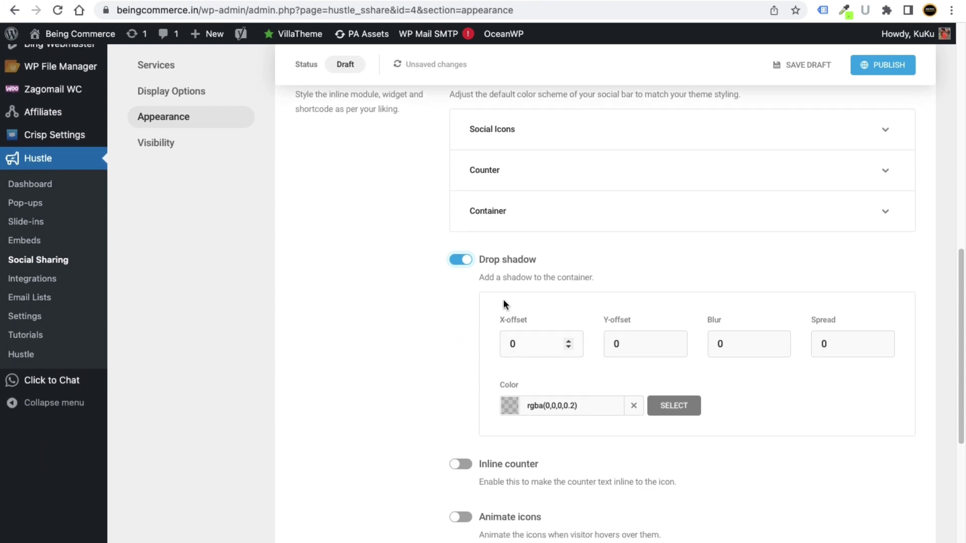
{"action": "left_click", "coordinate": [469, 260]}
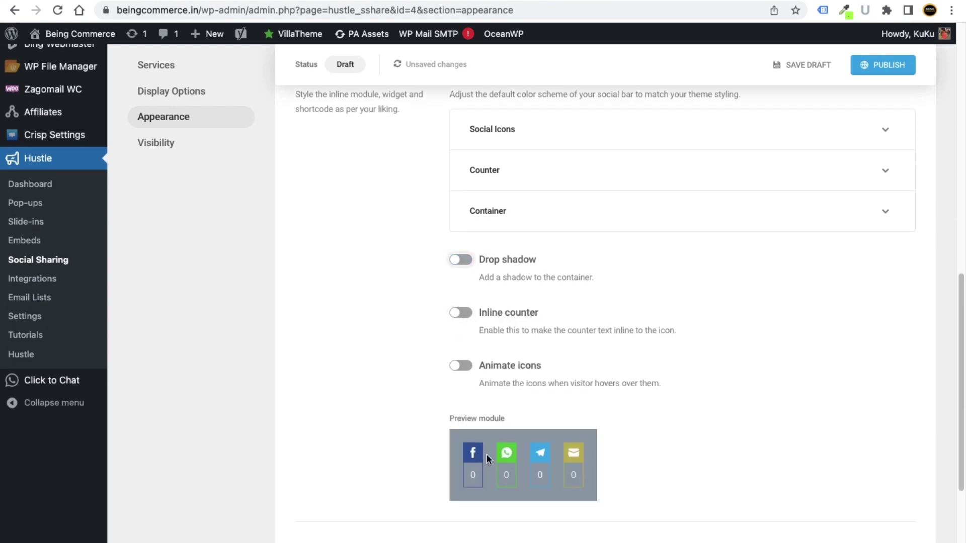
Step: Enable animated icons for the Inline / Widget / Shortcode module and try to publish the social share
{"action": "left_click", "coordinate": [461, 365]}
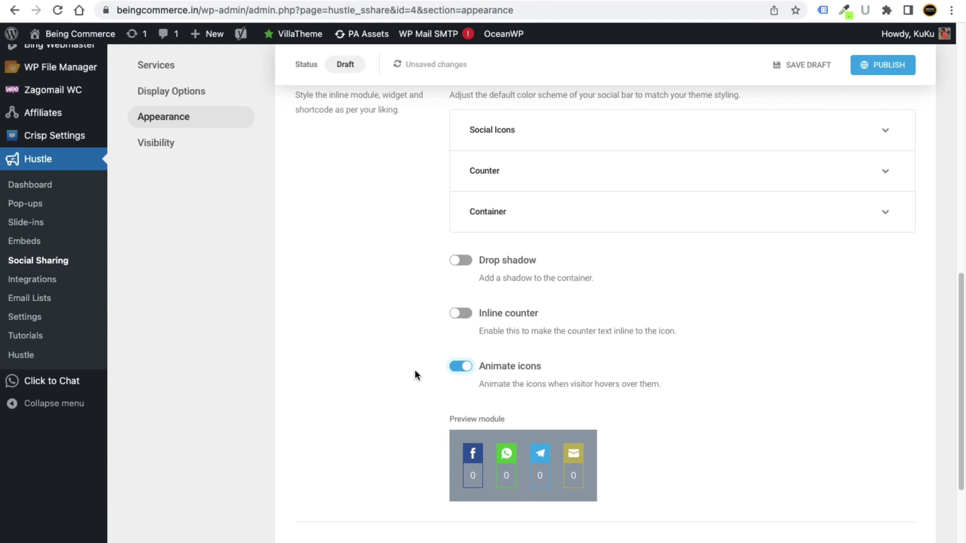
{"action": "scroll", "coordinate": [419, 369], "scroll_direction": "up", "scroll_amount": 9}
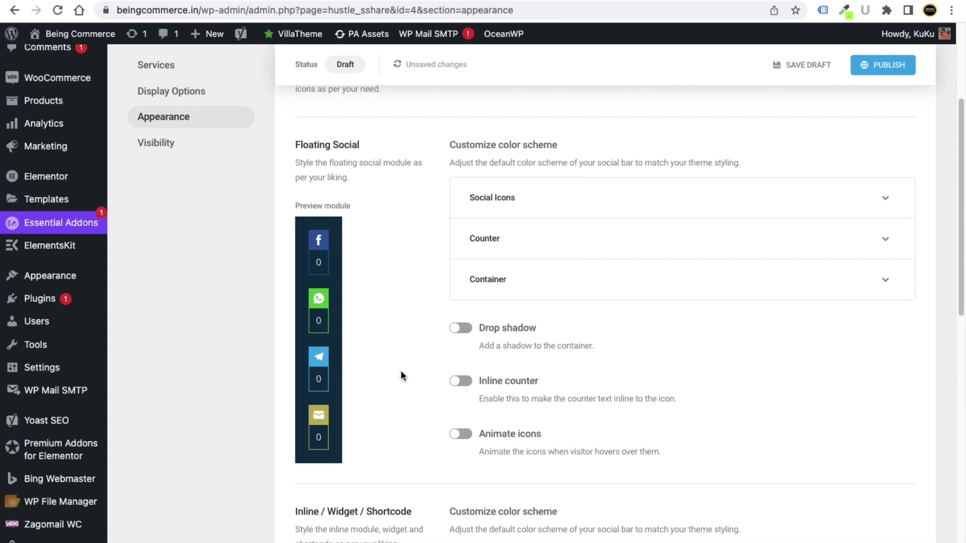
{"action": "scroll", "coordinate": [403, 376], "scroll_direction": "down", "scroll_amount": 7}
{"action": "left_click", "coordinate": [888, 61]}
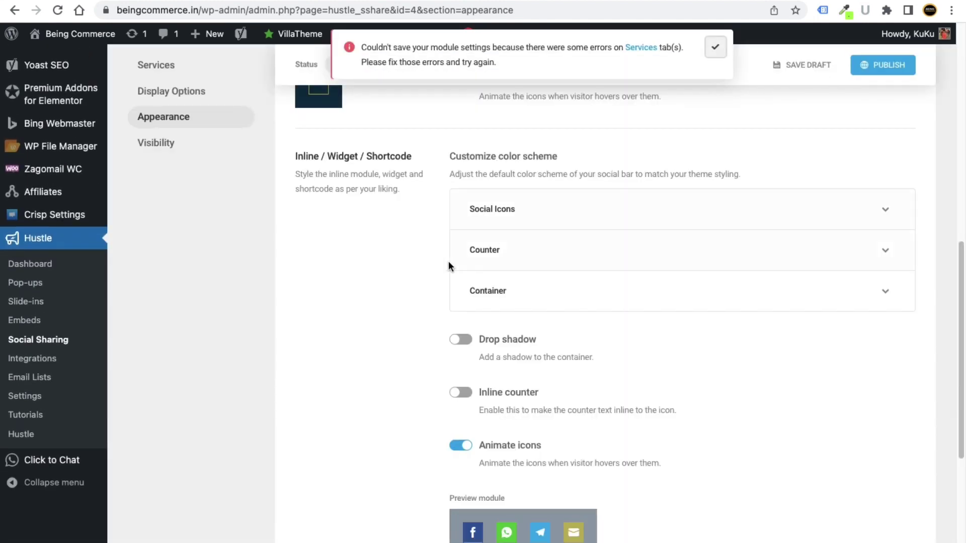
Step: Set Telegram's custom URL to "#" under the module's Services and publish the social share
{"action": "scroll", "coordinate": [425, 275], "scroll_direction": "up", "scroll_amount": 6}
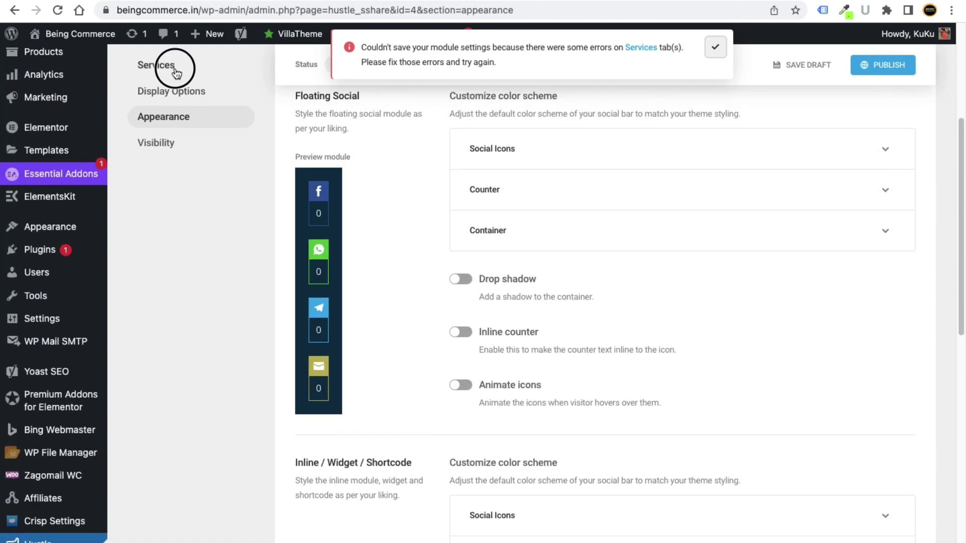
{"action": "left_click", "coordinate": [169, 66]}
{"action": "scroll", "coordinate": [473, 290], "scroll_direction": "down", "scroll_amount": 9}
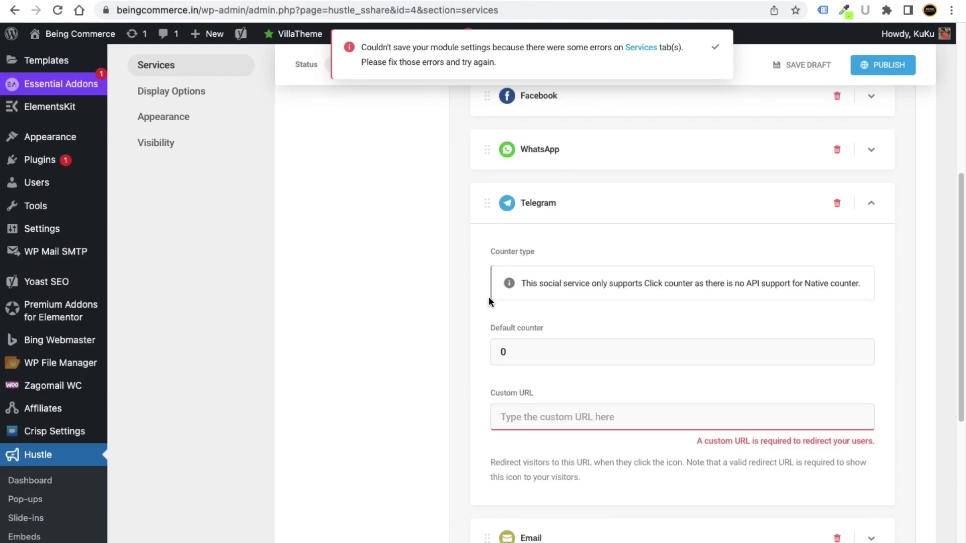
{"action": "scroll", "coordinate": [533, 250], "scroll_direction": "up", "scroll_amount": 1}
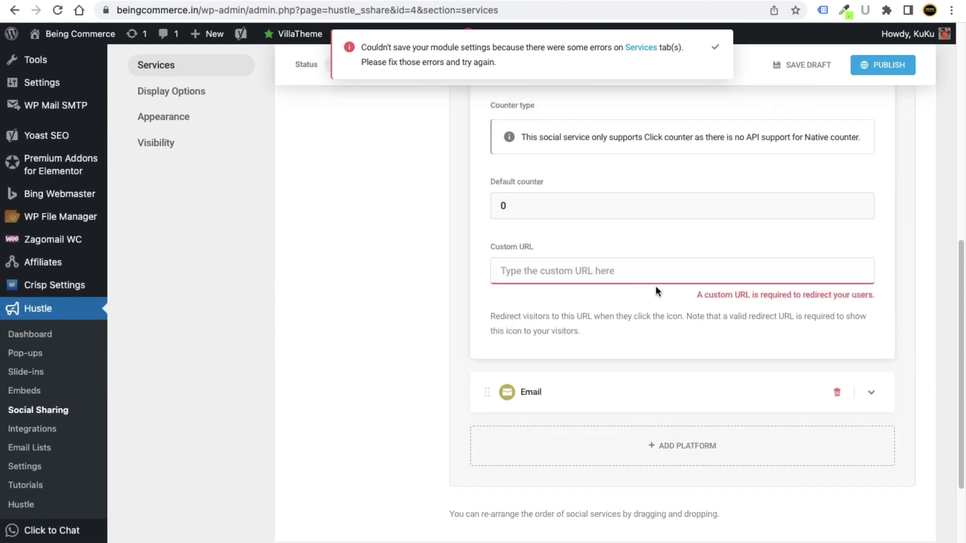
{"action": "left_click", "coordinate": [527, 271]}
{"action": "type", "text": "#"}
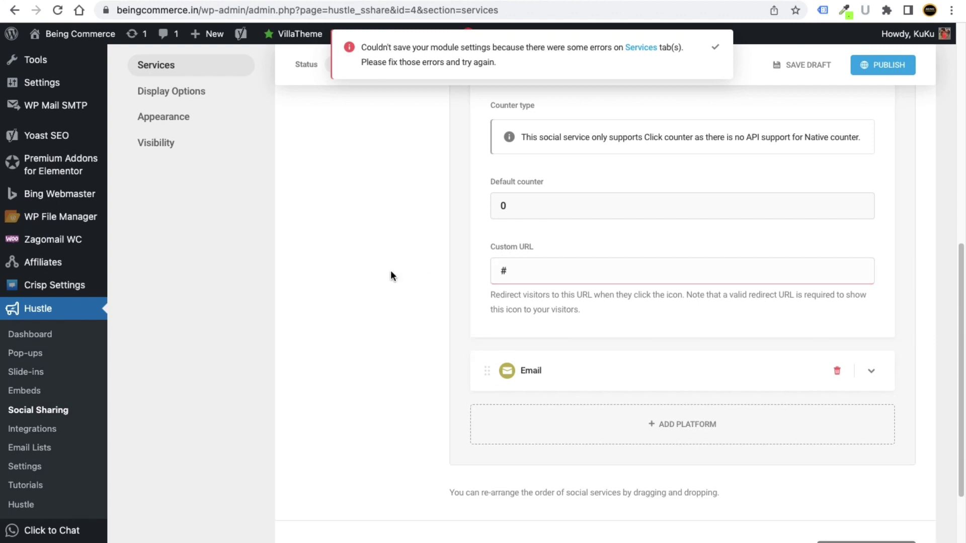
{"action": "left_click", "coordinate": [870, 74]}
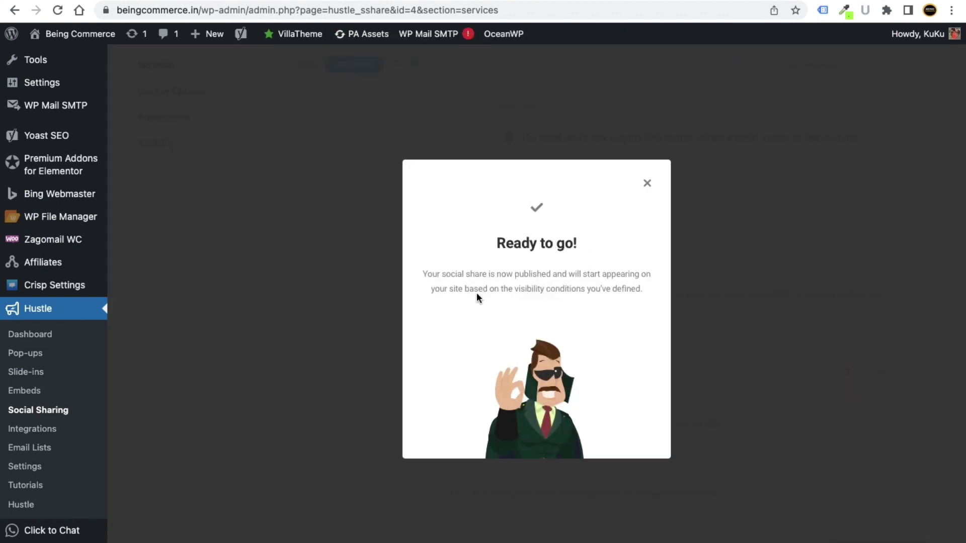
{"action": "left_click", "coordinate": [647, 184]}
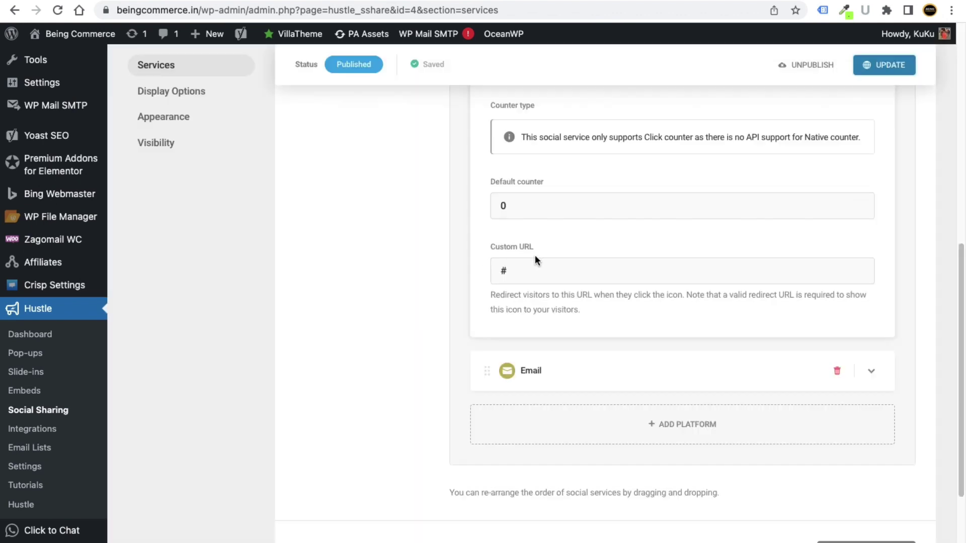
Step: Check the floating social bar on the reloaded beingcommerce.in home page in the incognito window, and return to the module's Services settings
{"action": "scroll", "coordinate": [538, 265], "scroll_direction": "up", "scroll_amount": 2}
{"action": "key", "text": "ctrl+Right"}
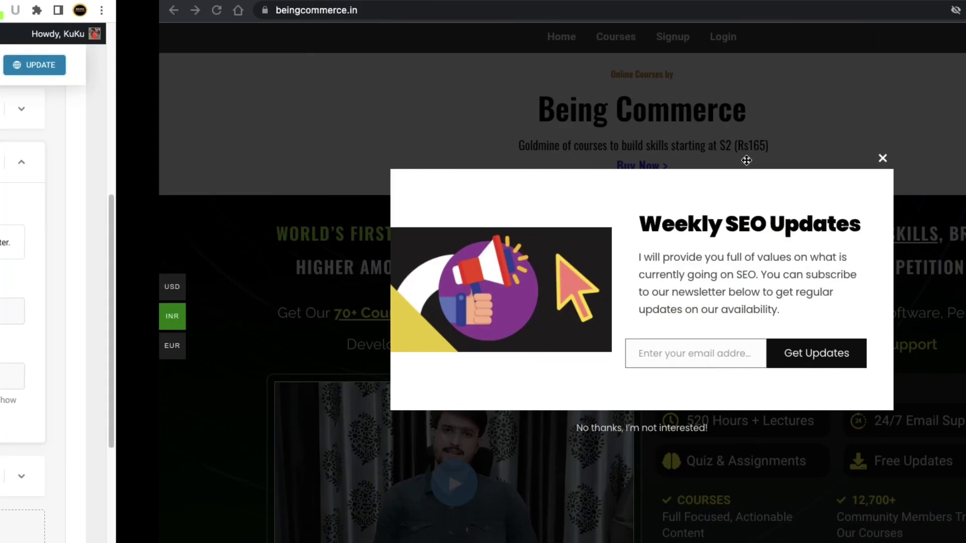
{"action": "left_click", "coordinate": [721, 159]}
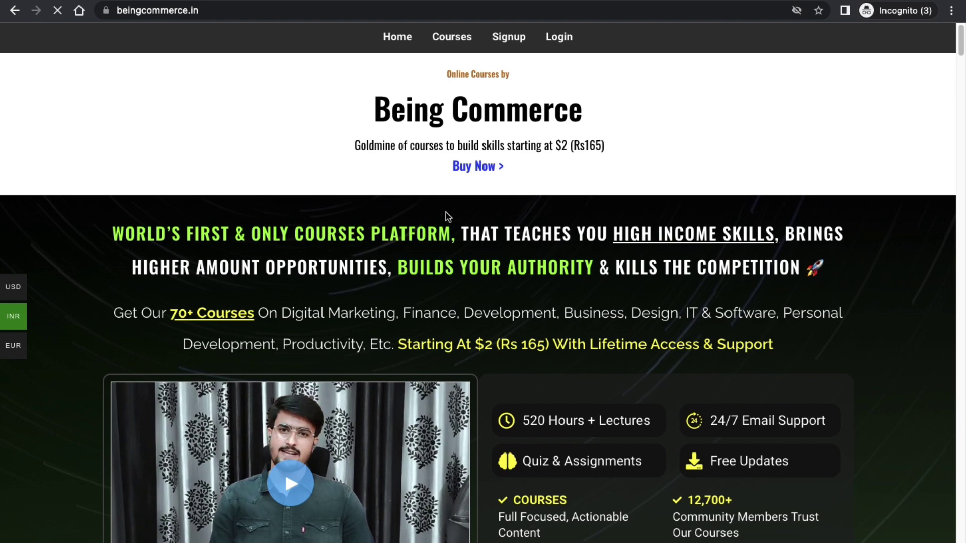
{"action": "scroll", "coordinate": [446, 213], "scroll_direction": "down", "scroll_amount": 4}
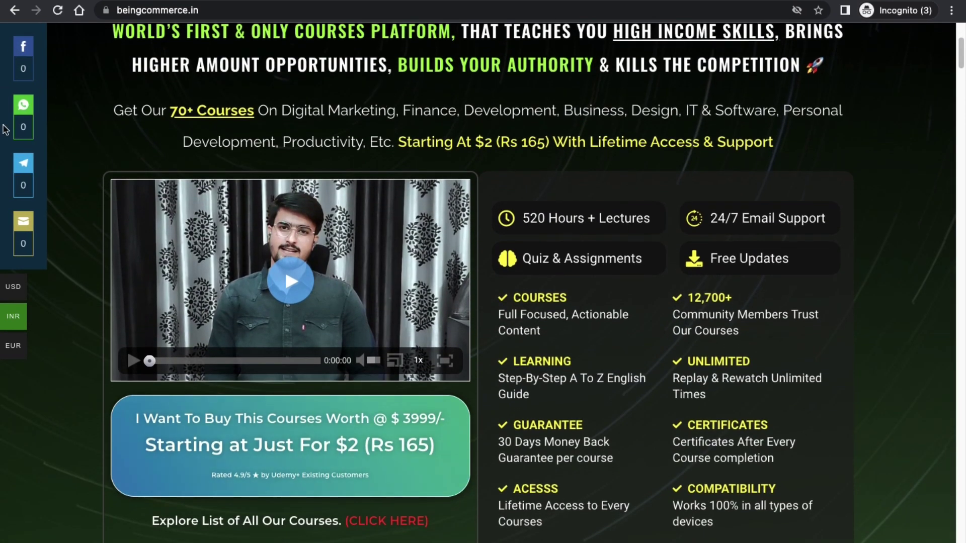
{"action": "scroll", "coordinate": [36, 146], "scroll_direction": "up", "scroll_amount": 4}
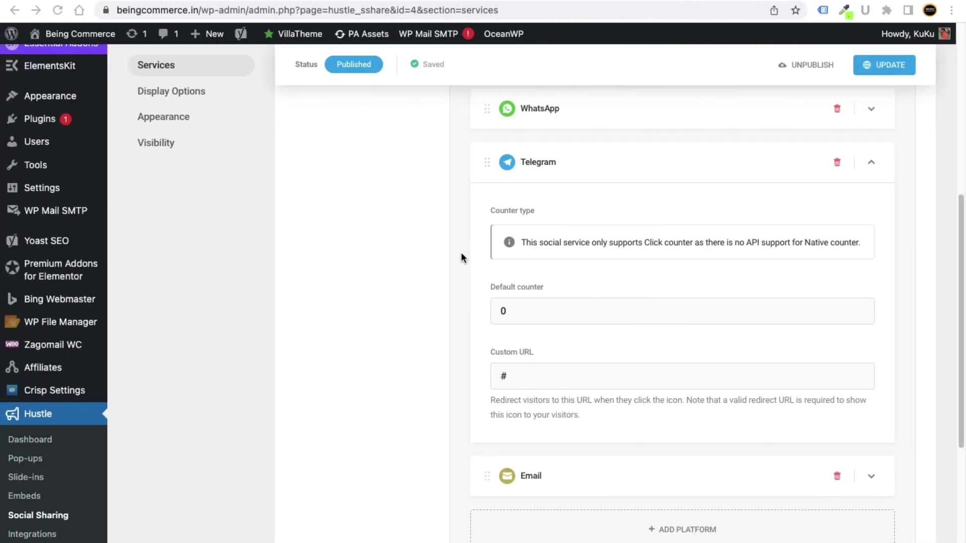
{"action": "scroll", "coordinate": [302, 201], "scroll_direction": "up", "scroll_amount": 4}
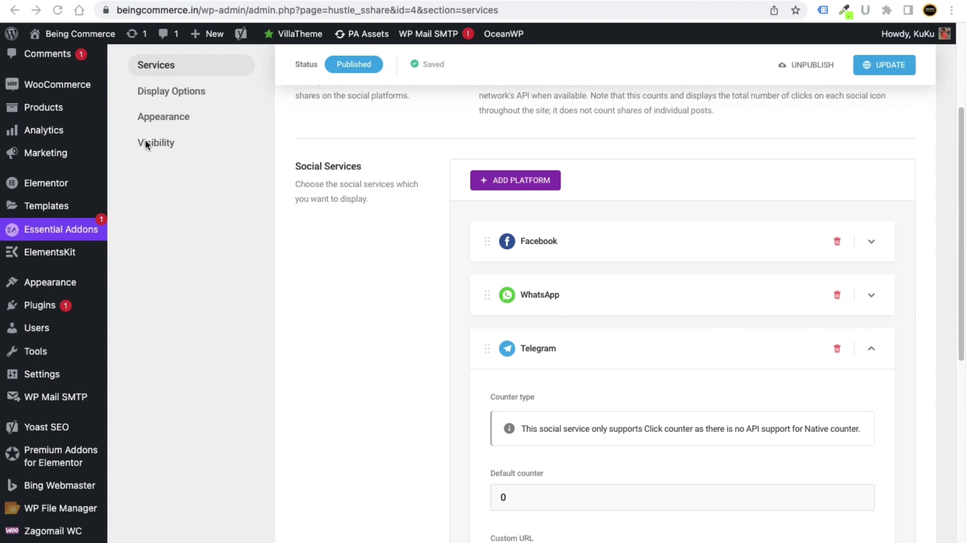
Step: Review the social share's Display Options for the desktop and mobile floating bar, widget and shortcode
{"action": "left_click", "coordinate": [156, 128]}
{"action": "left_click", "coordinate": [152, 166]}
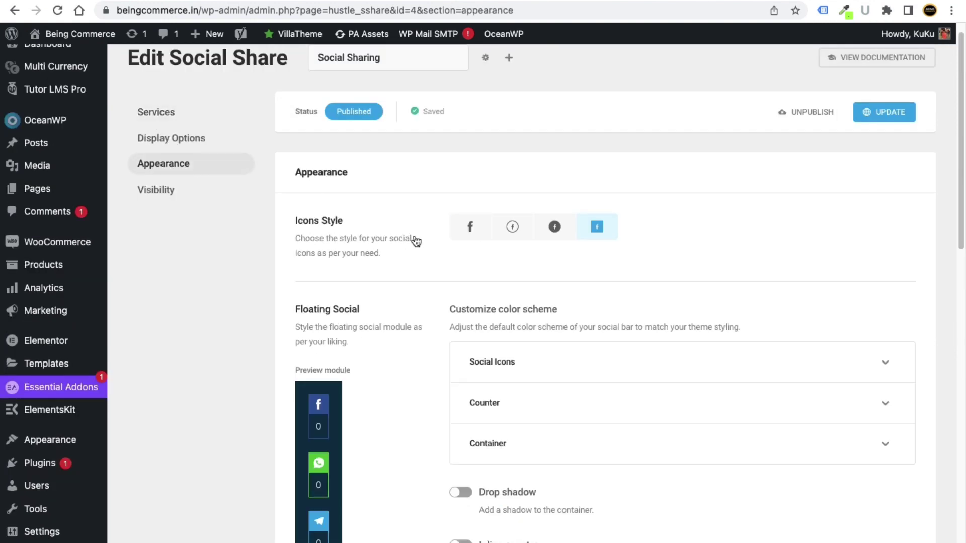
{"action": "left_click", "coordinate": [199, 138]}
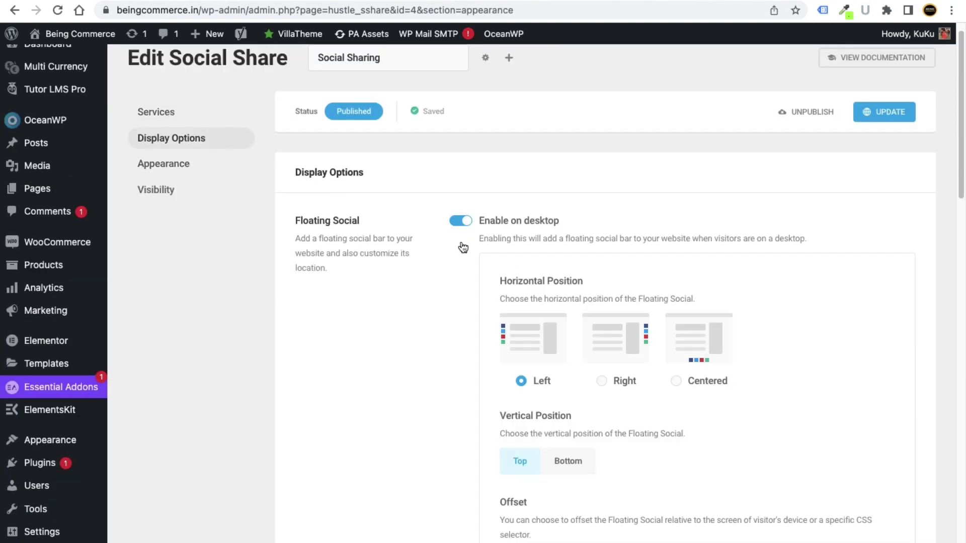
{"action": "scroll", "coordinate": [568, 291], "scroll_direction": "down", "scroll_amount": 7}
{"action": "scroll", "coordinate": [626, 332], "scroll_direction": "down", "scroll_amount": 10}
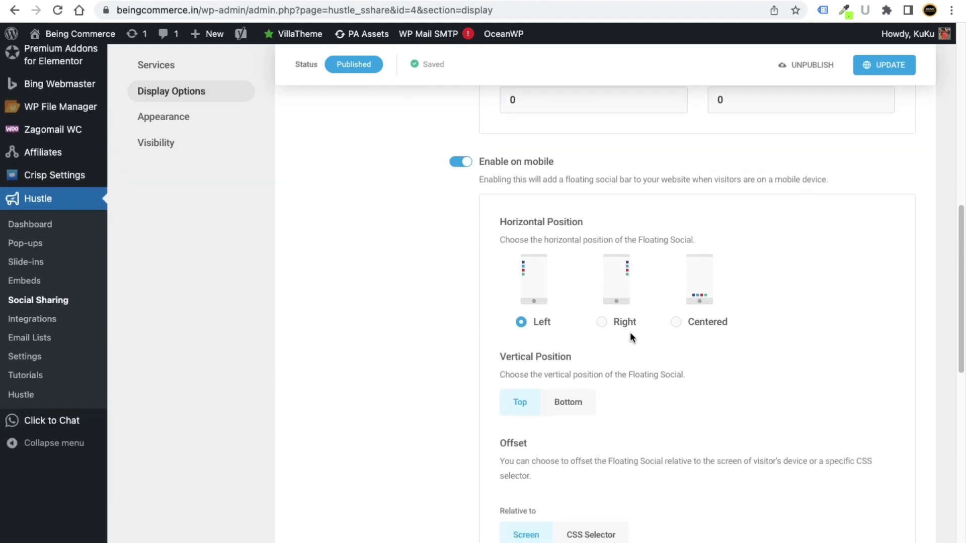
{"action": "scroll", "coordinate": [630, 336], "scroll_direction": "down", "scroll_amount": 5}
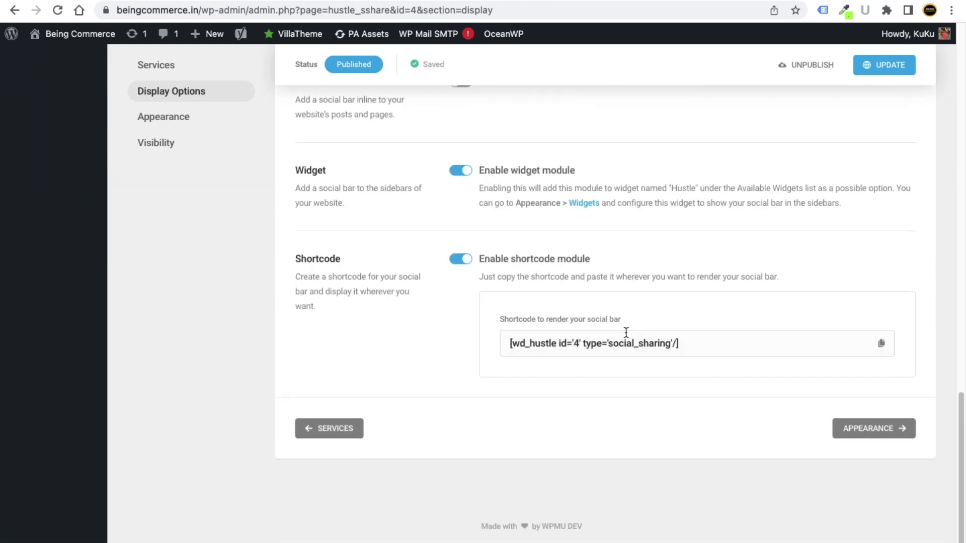
{"action": "scroll", "coordinate": [553, 307], "scroll_direction": "up", "scroll_amount": 15}
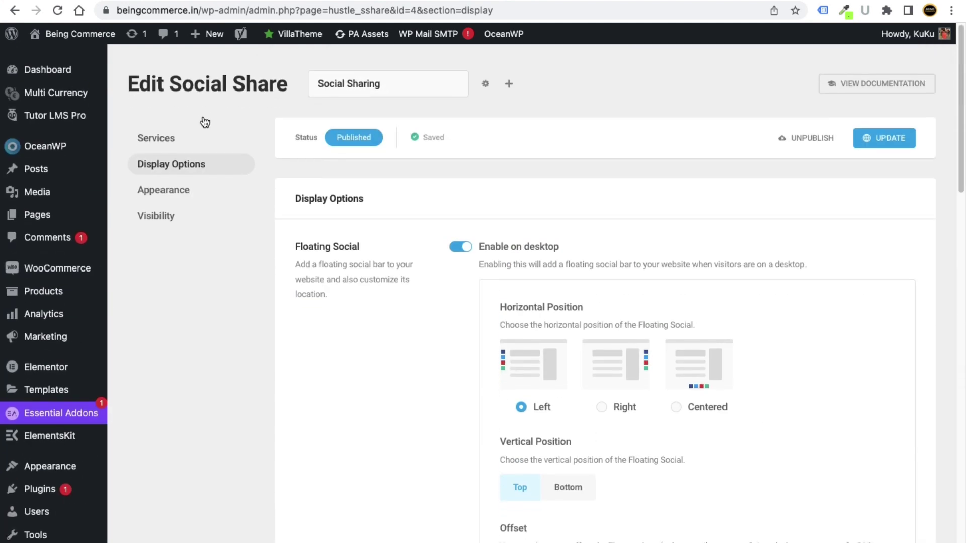
Step: Set Facebook's default counter to 300 in the social share's Services
{"action": "left_click", "coordinate": [192, 133]}
{"action": "scroll", "coordinate": [850, 390], "scroll_direction": "down", "scroll_amount": 5}
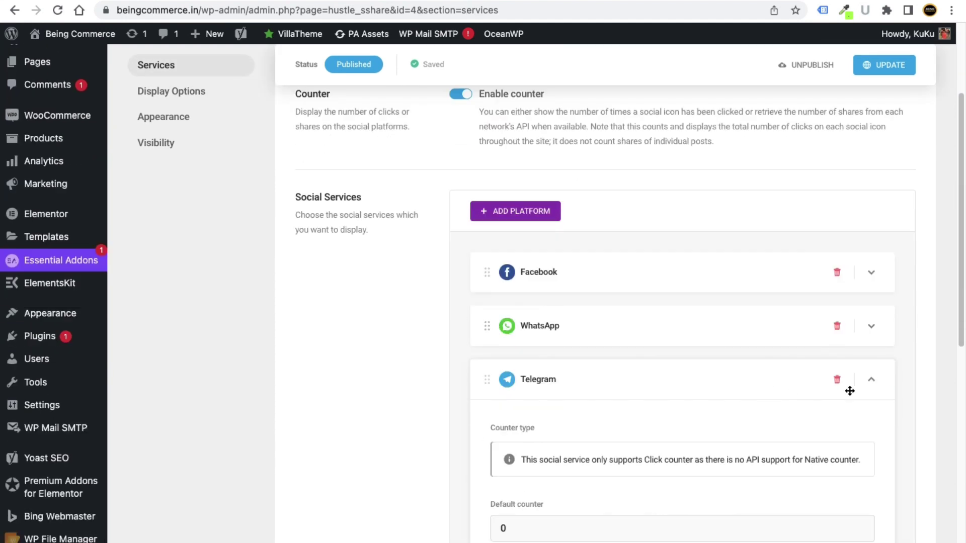
{"action": "left_click", "coordinate": [870, 176]}
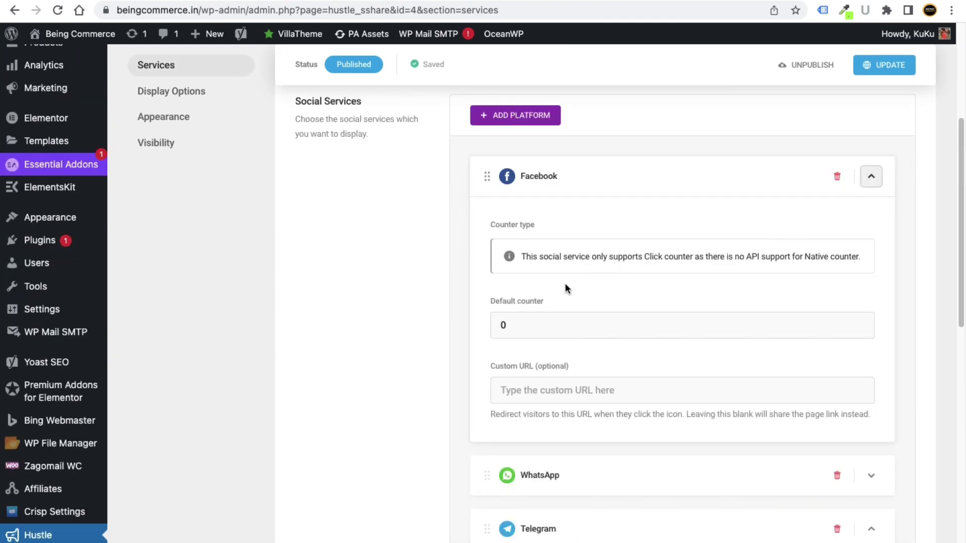
{"action": "scroll", "coordinate": [565, 287], "scroll_direction": "down", "scroll_amount": 1}
{"action": "double_click", "coordinate": [494, 301]}
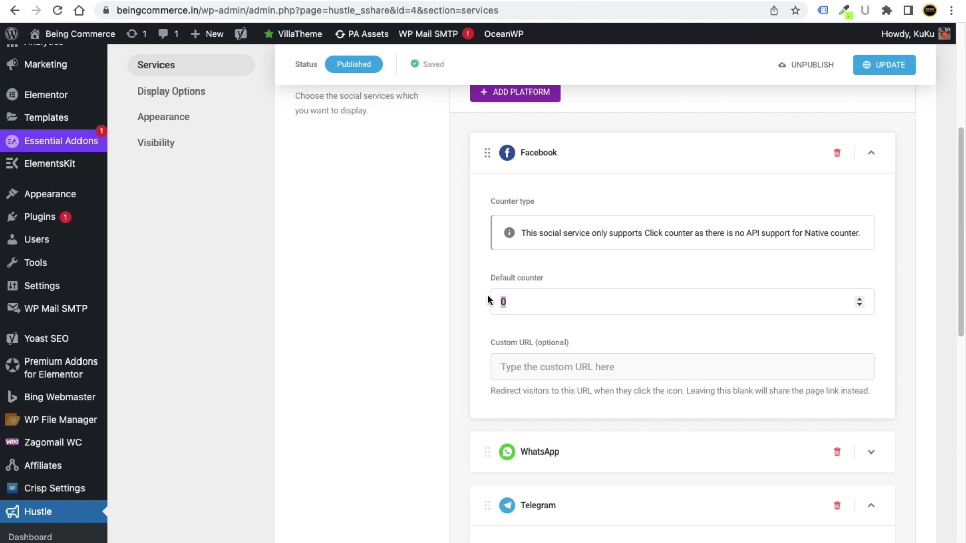
{"action": "type", "text": "300"}
{"action": "left_click", "coordinate": [872, 153]}
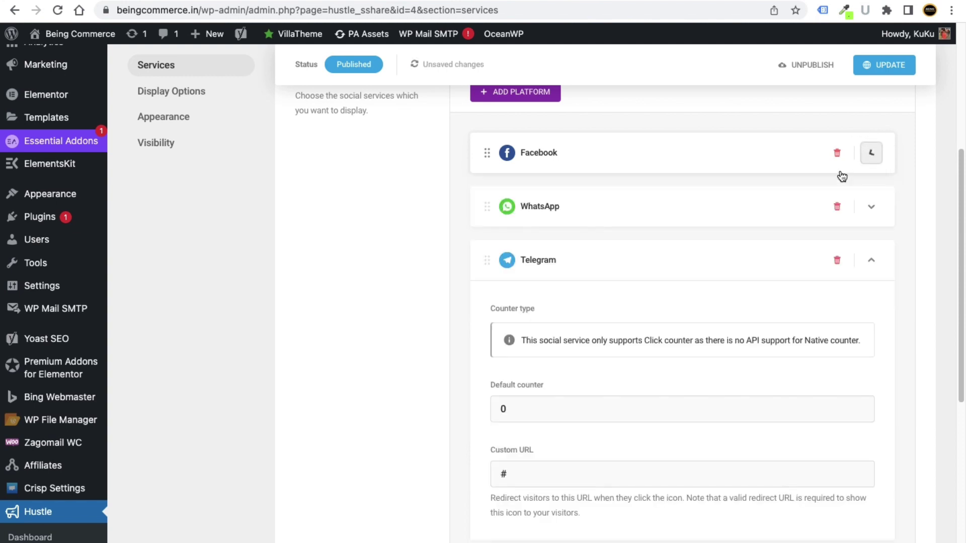
Step: Set WhatsApp's default counter to 800 in the social share's Services
{"action": "left_click", "coordinate": [872, 206]}
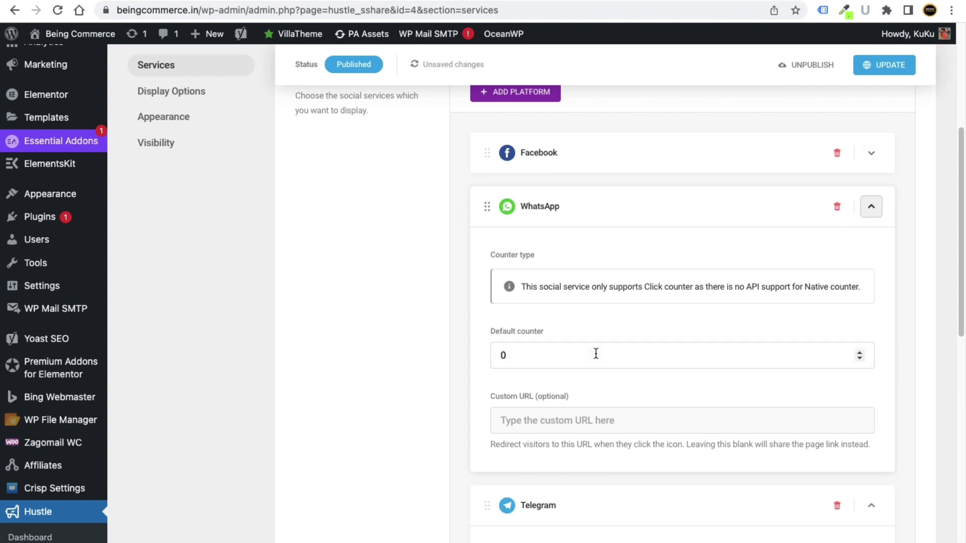
{"action": "left_click_drag", "start_coordinate": [589, 352], "coordinate": [400, 340]}
{"action": "type", "text": "800"}
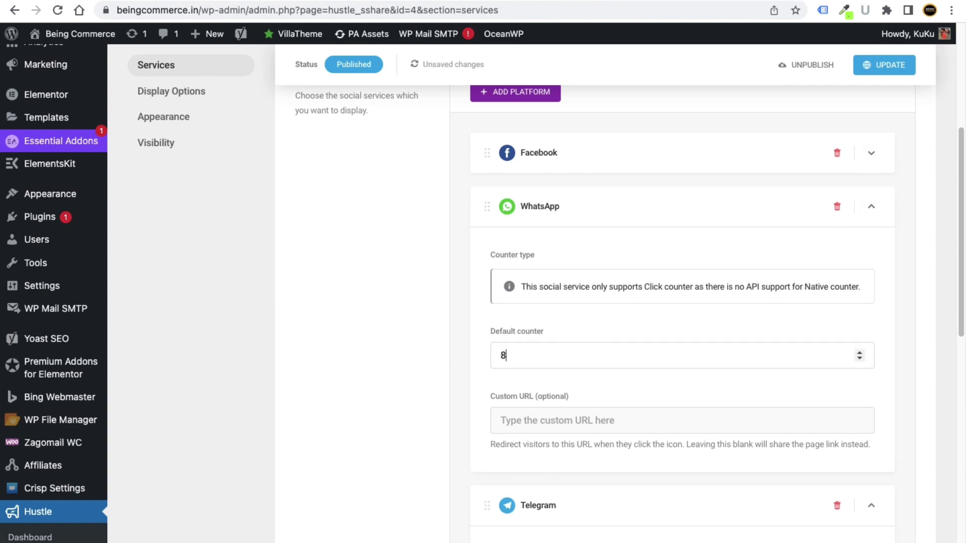
{"action": "left_click", "coordinate": [871, 206]}
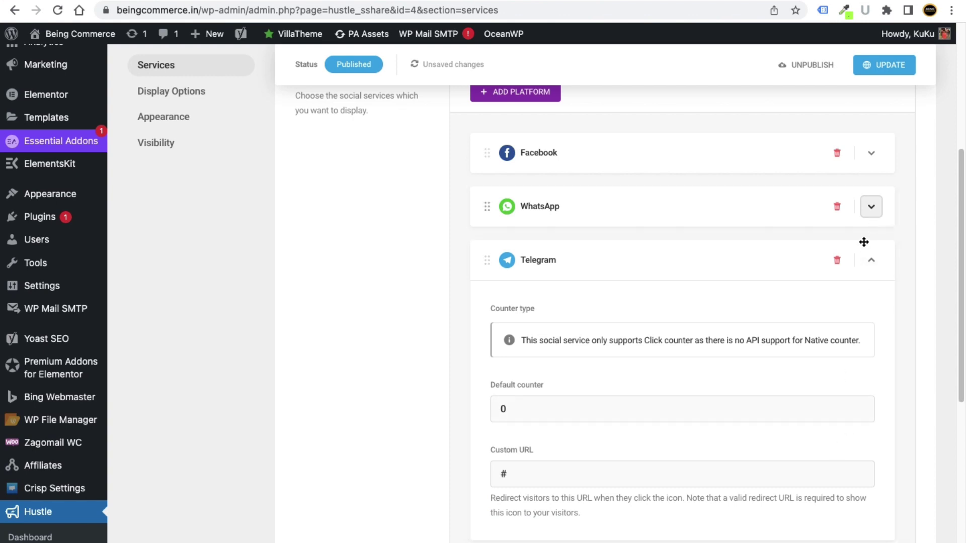
Step: Set Telegram's default counter to 60 and update the published social share
{"action": "left_click_drag", "start_coordinate": [533, 415], "coordinate": [465, 401]}
{"action": "type", "text": "60"}
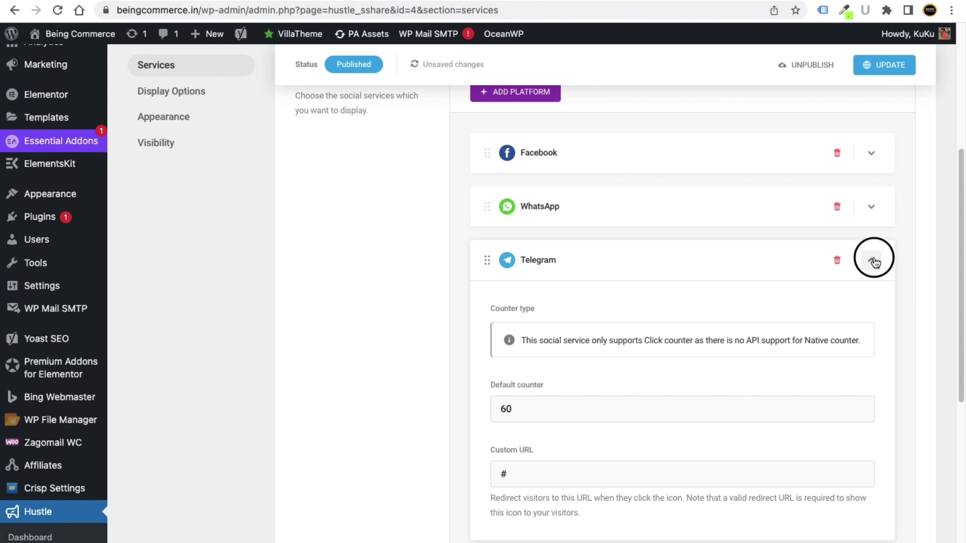
{"action": "left_click", "coordinate": [871, 260]}
{"action": "left_click", "coordinate": [884, 65]}
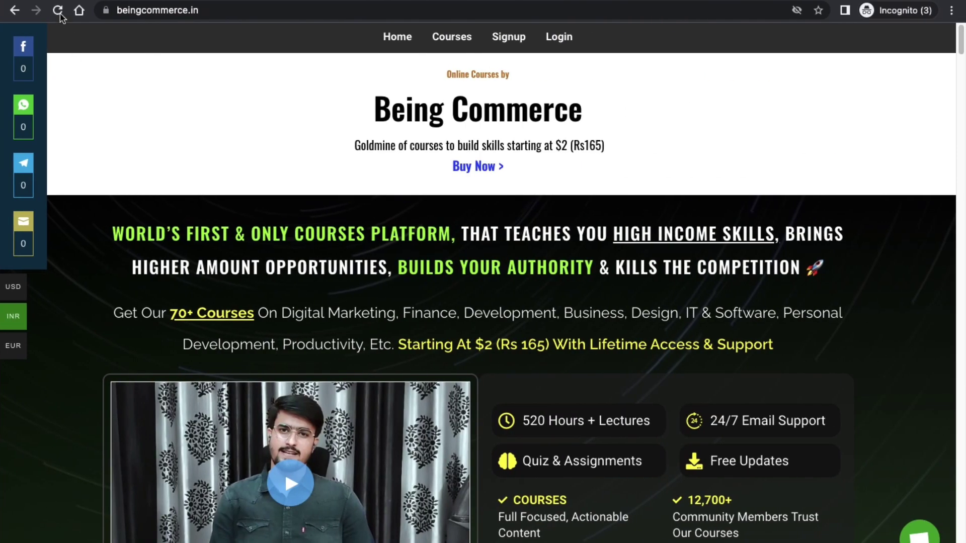
Step: Reload the beingcommerce.in home page in the incognito window to check the floating bar's counters, and return to the module editor
{"action": "left_click", "coordinate": [58, 9]}
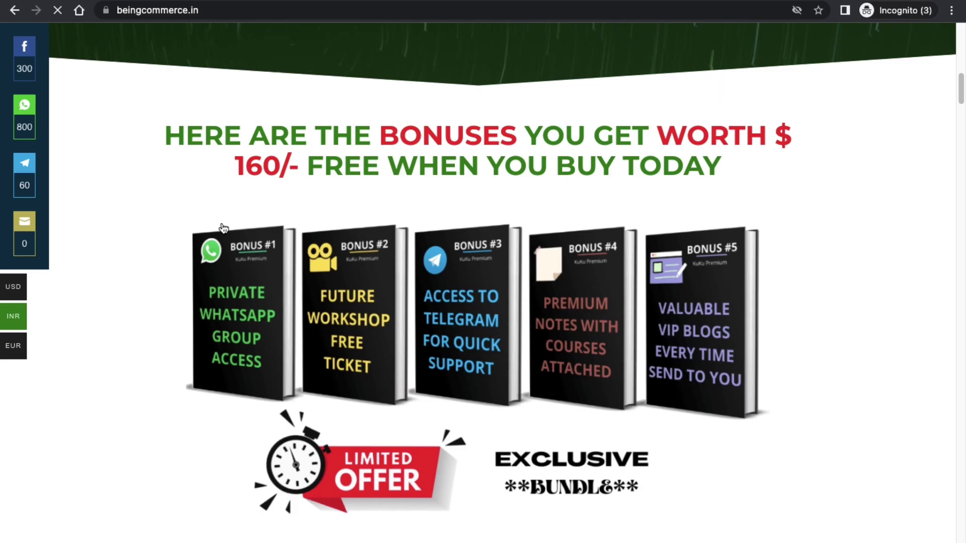
{"action": "key", "text": "ctrl+Left"}
{"action": "scroll", "coordinate": [466, 242], "scroll_direction": "up", "scroll_amount": 5}
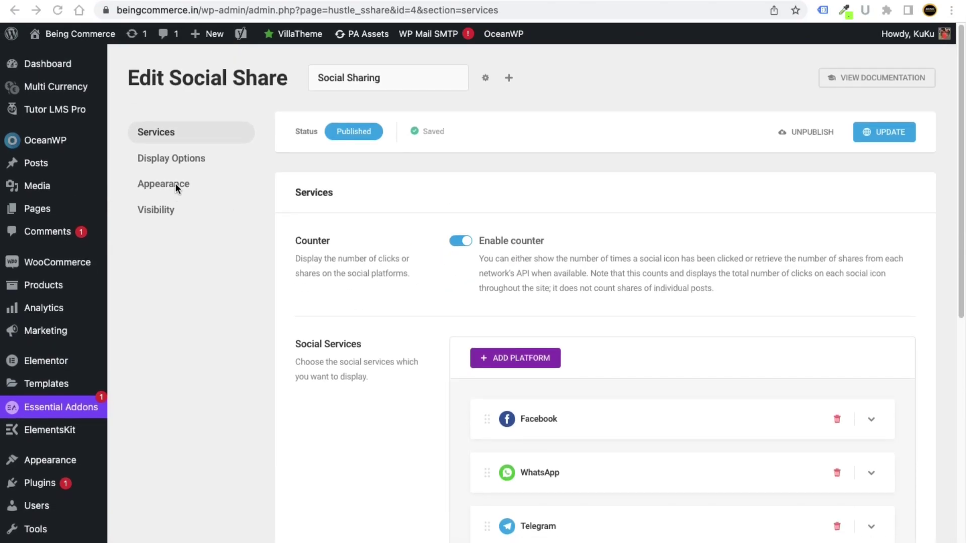
Step: Try the inline counter option for the Inline / Widget / Shortcode module under Appearance and turn it off again
{"action": "left_click", "coordinate": [176, 185]}
{"action": "scroll", "coordinate": [525, 316], "scroll_direction": "down", "scroll_amount": 15}
{"action": "scroll", "coordinate": [453, 327], "scroll_direction": "up", "scroll_amount": 5}
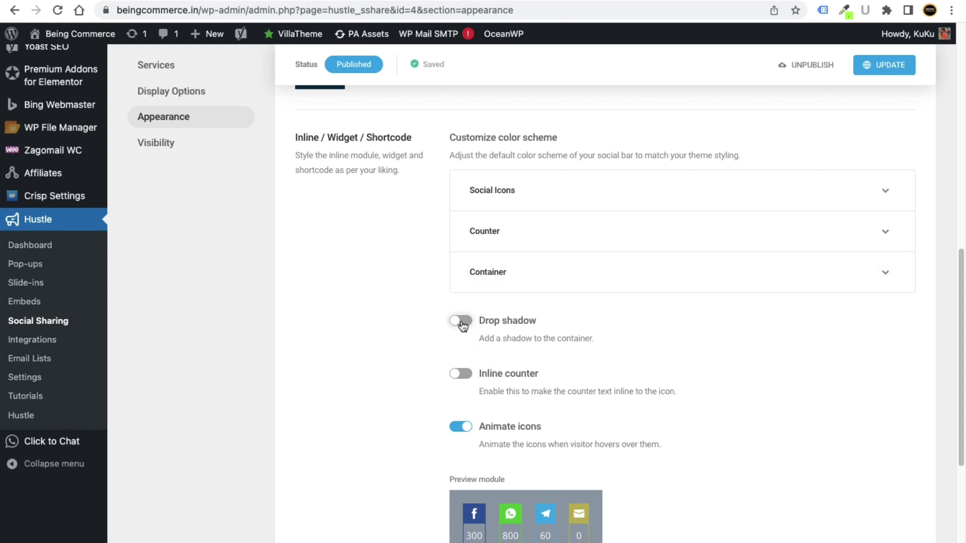
{"action": "left_click", "coordinate": [472, 377]}
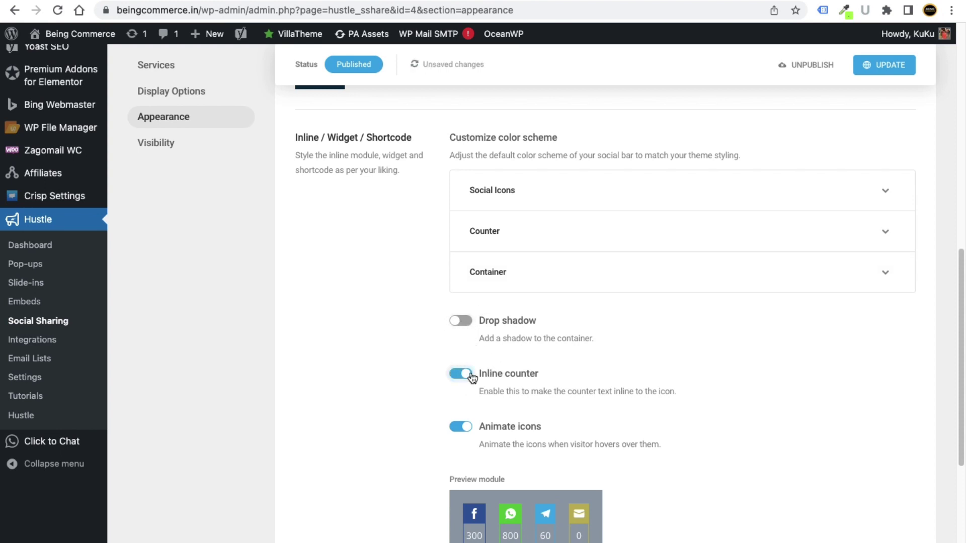
{"action": "scroll", "coordinate": [620, 422], "scroll_direction": "down", "scroll_amount": 3}
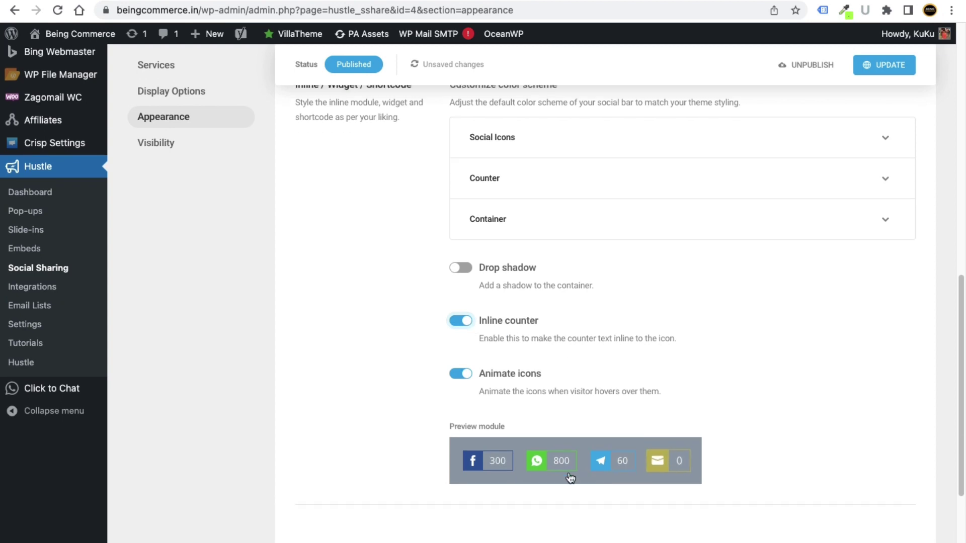
{"action": "left_click", "coordinate": [472, 310]}
Step: Try the drop shadow for the Inline / Widget / Shortcode module against the preview and turn it off again
{"action": "left_click", "coordinate": [460, 251]}
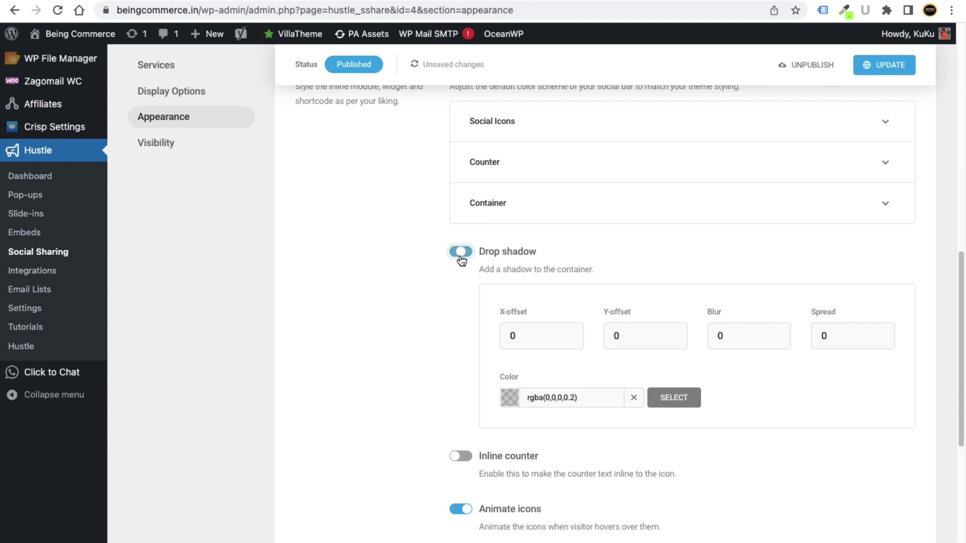
{"action": "scroll", "coordinate": [526, 329], "scroll_direction": "down", "scroll_amount": 2}
{"action": "scroll", "coordinate": [527, 329], "scroll_direction": "down", "scroll_amount": 3}
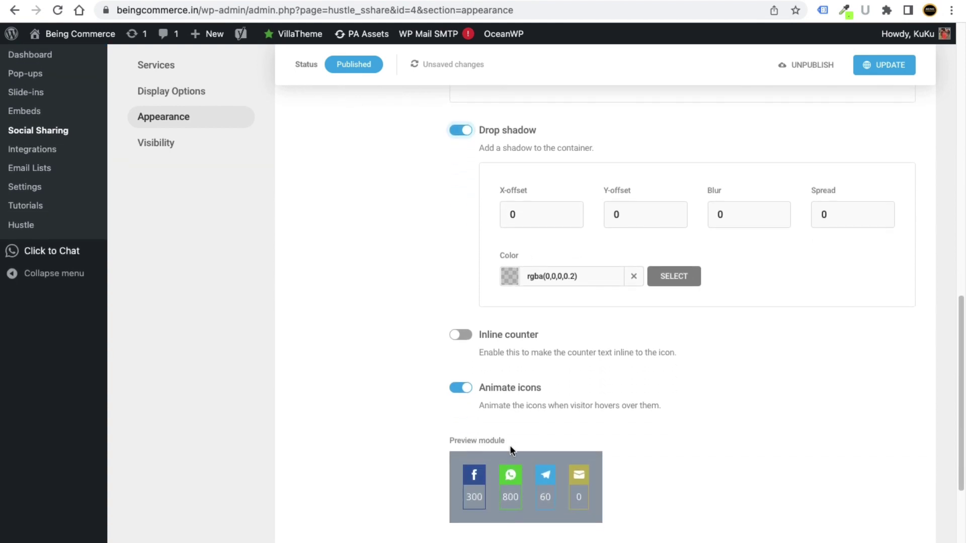
{"action": "scroll", "coordinate": [442, 201], "scroll_direction": "up", "scroll_amount": 1}
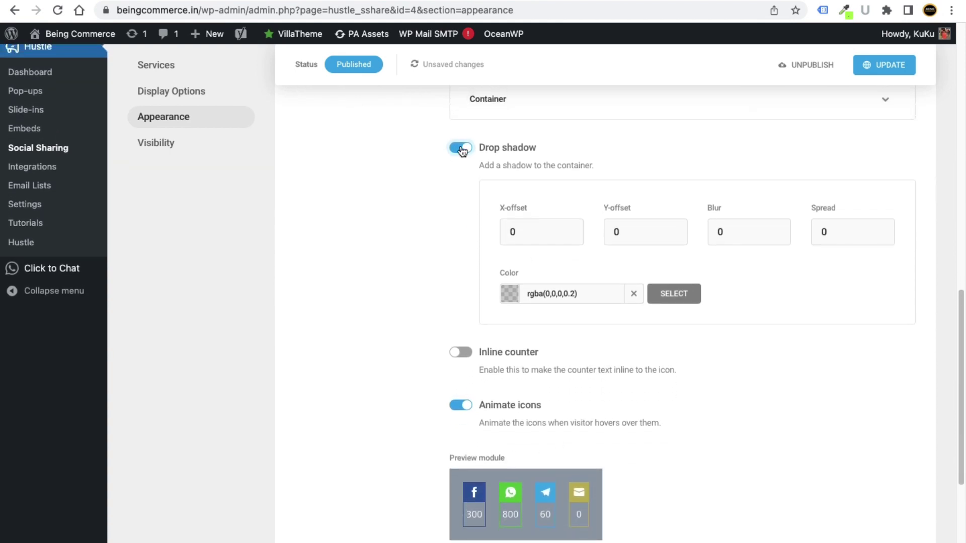
{"action": "left_click", "coordinate": [455, 147]}
{"action": "scroll", "coordinate": [375, 241], "scroll_direction": "up", "scroll_amount": 6}
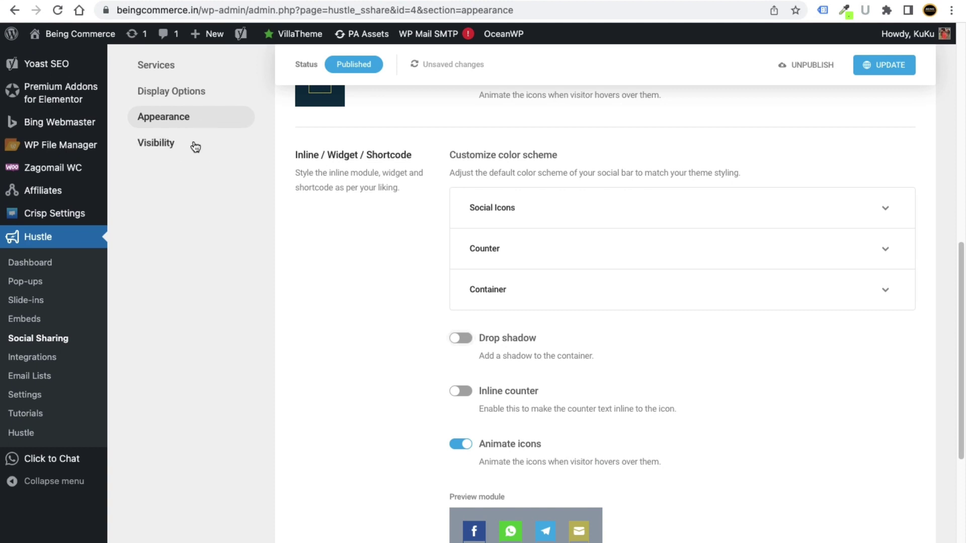
Step: Examine the social share's visibility rules and the General and WooCommerce conditions on offer, without adding any
{"action": "left_click", "coordinate": [194, 146]}
{"action": "left_click_drag", "start_coordinate": [376, 285], "coordinate": [308, 241]}
{"action": "left_click", "coordinate": [346, 270]}
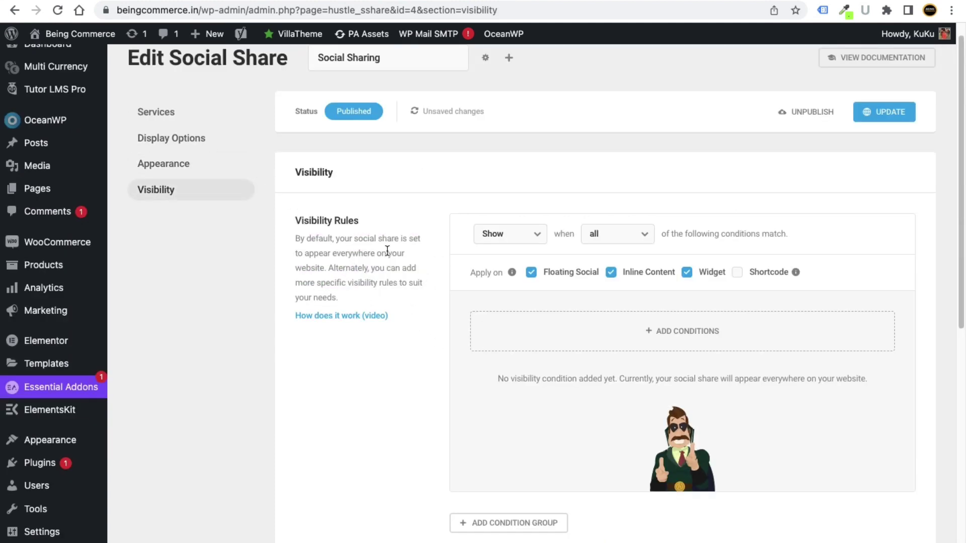
{"action": "left_click", "coordinate": [526, 243]}
{"action": "left_click", "coordinate": [391, 350]}
{"action": "left_click", "coordinate": [675, 330]}
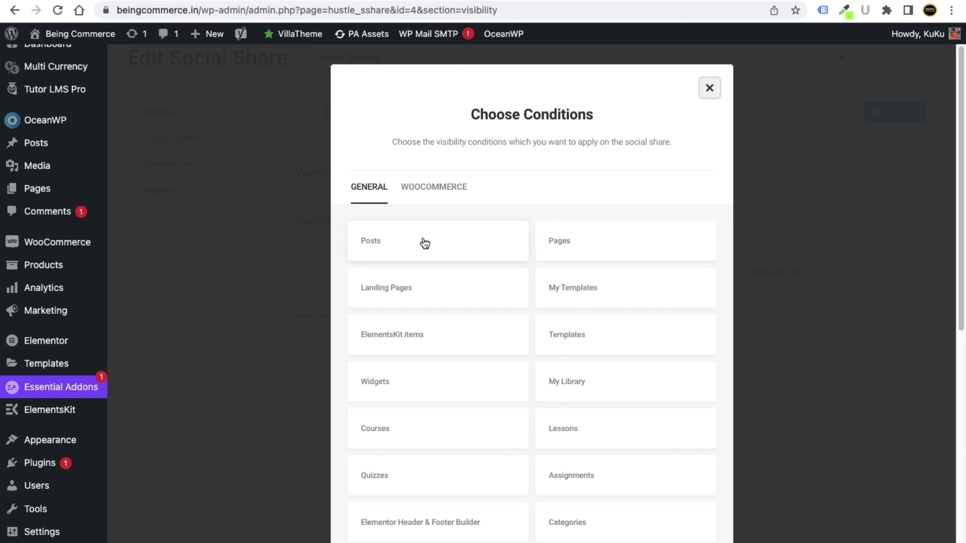
{"action": "left_click", "coordinate": [442, 185]}
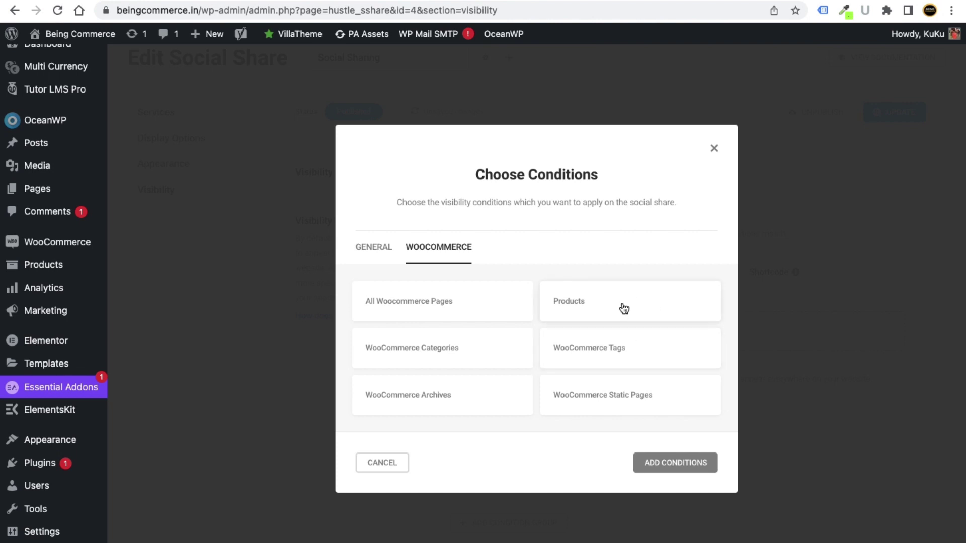
{"action": "left_click", "coordinate": [715, 149]}
Step: Update the social share and go back to the Social Sharing module list
{"action": "scroll", "coordinate": [453, 412], "scroll_direction": "down", "scroll_amount": 10}
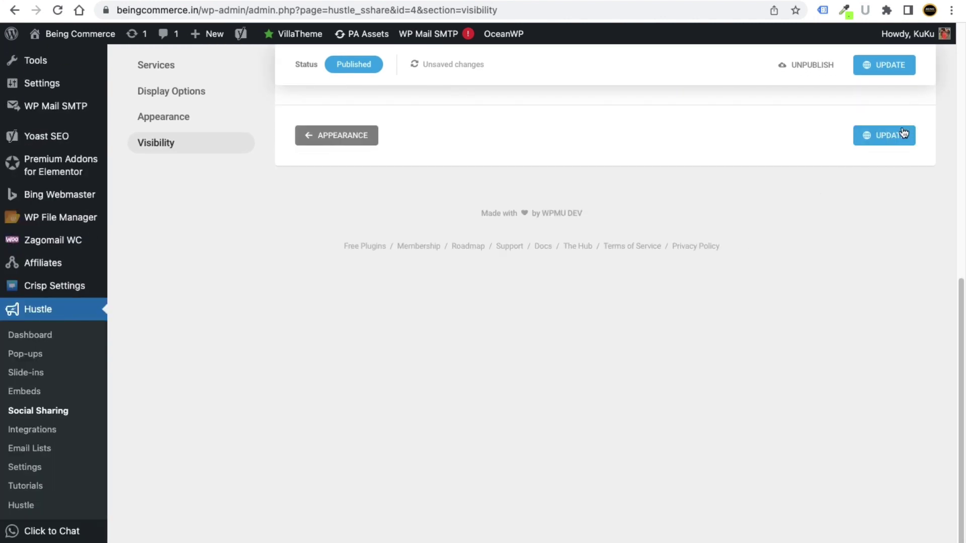
{"action": "left_click", "coordinate": [904, 127]}
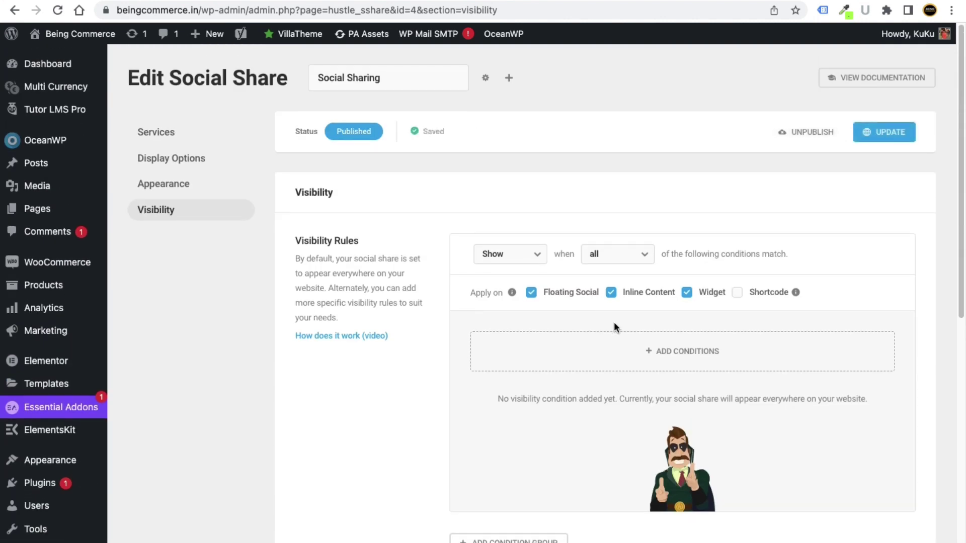
{"action": "scroll", "coordinate": [615, 323], "scroll_direction": "down", "scroll_amount": 10}
{"action": "left_click", "coordinate": [47, 413]}
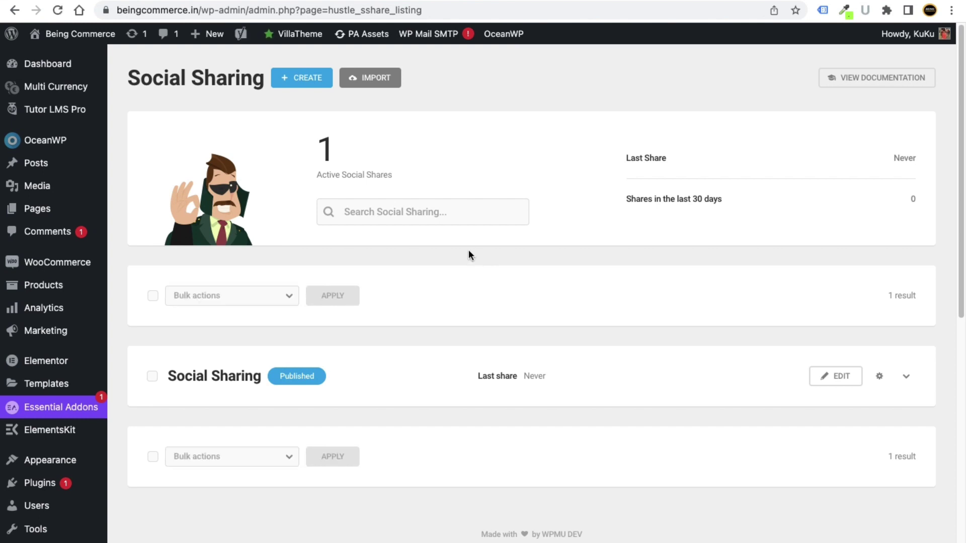
Step: Go to Hustle's list of pop-ups
{"action": "scroll", "coordinate": [385, 249], "scroll_direction": "down", "scroll_amount": 5}
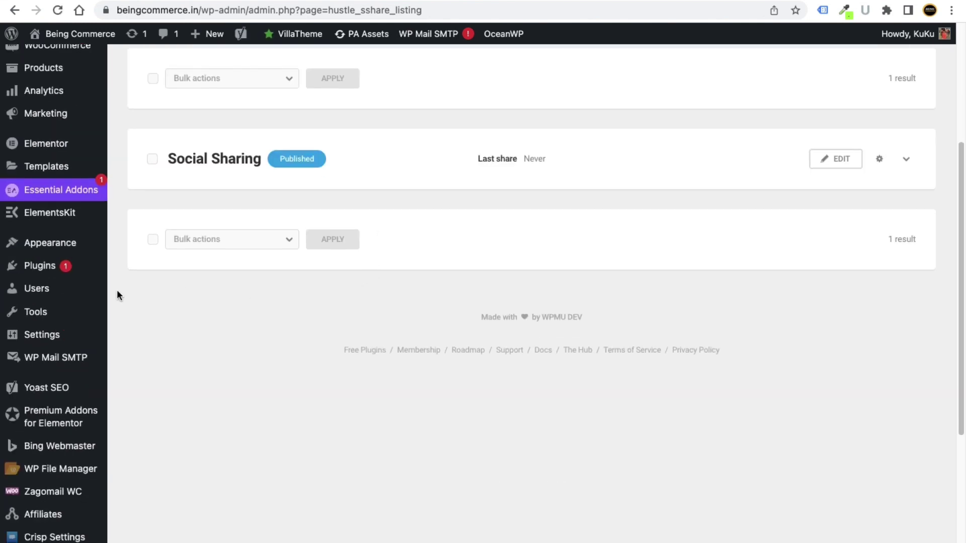
{"action": "scroll", "coordinate": [117, 292], "scroll_direction": "down", "scroll_amount": 5}
{"action": "left_click", "coordinate": [47, 362]}
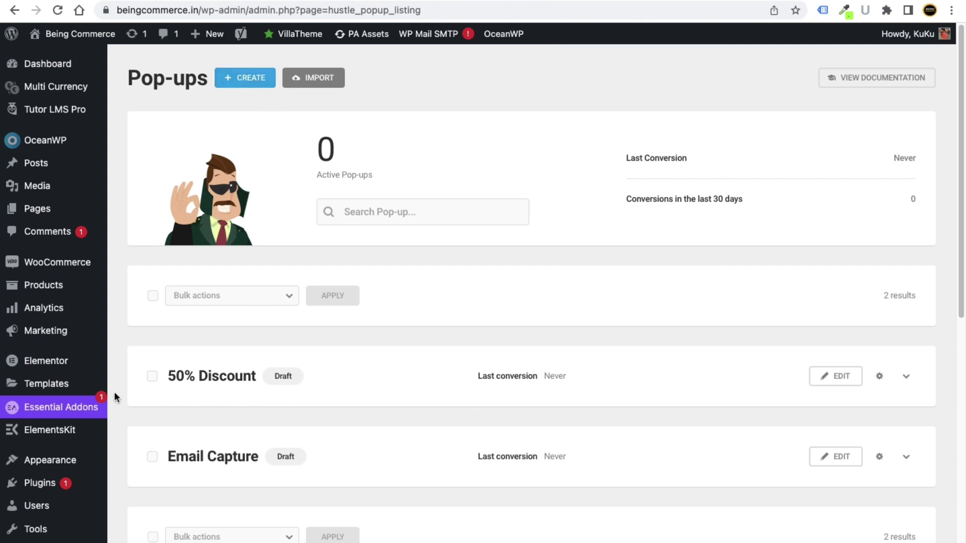
Step: Create an informational pop-up named Ad Blocker from the Ad-Block template
{"action": "left_click", "coordinate": [254, 82]}
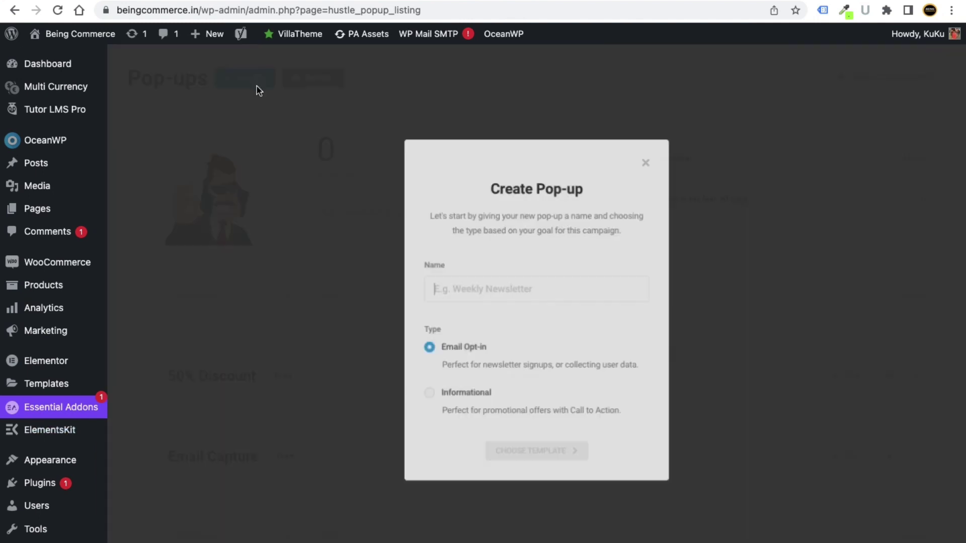
{"action": "type", "text": "Ad Blocke"}
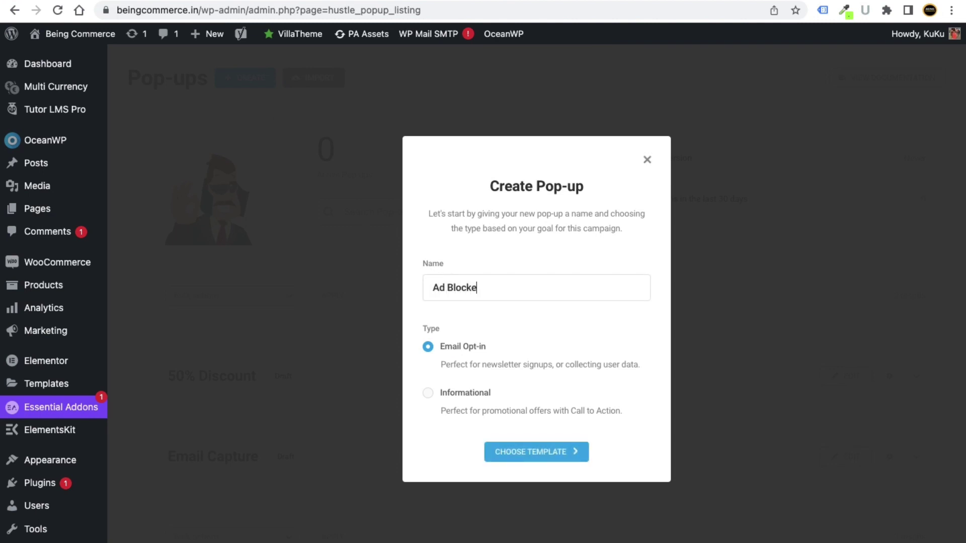
{"action": "left_click", "coordinate": [429, 393]}
{"action": "left_click", "coordinate": [554, 451]}
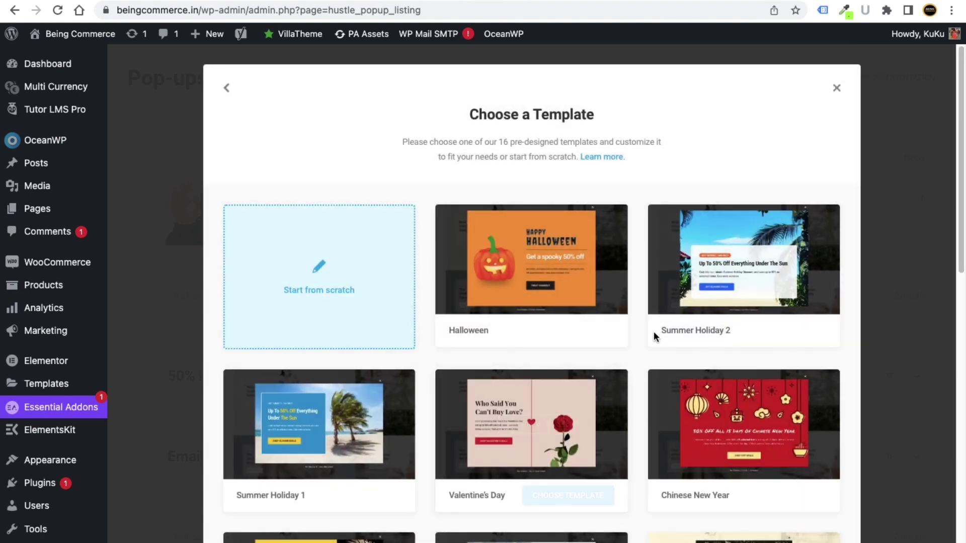
{"action": "scroll", "coordinate": [653, 334], "scroll_direction": "down", "scroll_amount": 10}
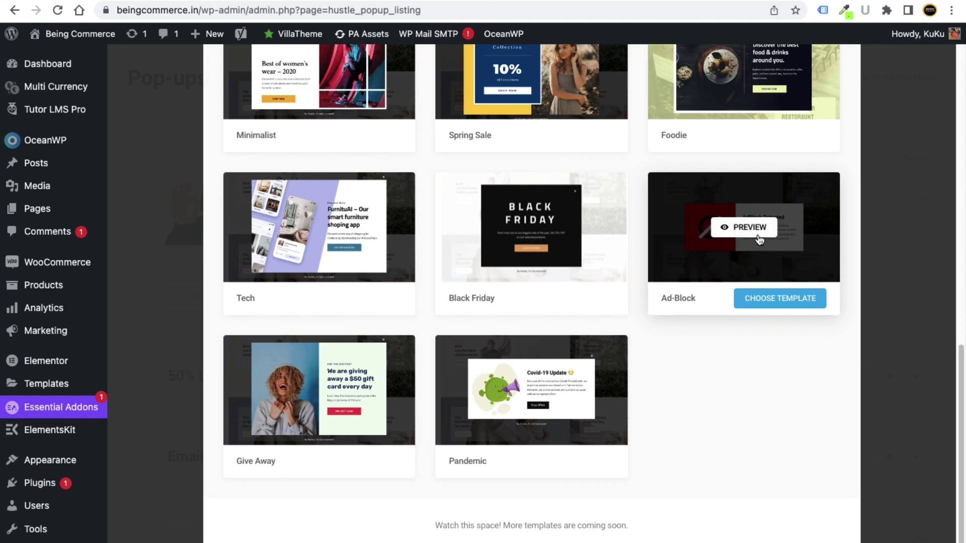
{"action": "left_click", "coordinate": [771, 297]}
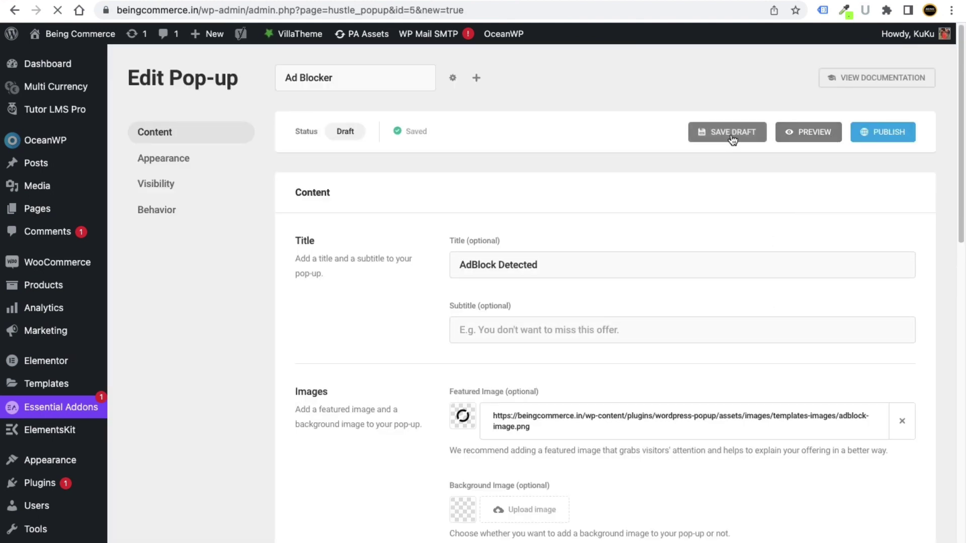
Step: Look over the Ad Blocker pop-up's content settings and save it as a draft
{"action": "scroll", "coordinate": [523, 335], "scroll_direction": "down", "scroll_amount": 9}
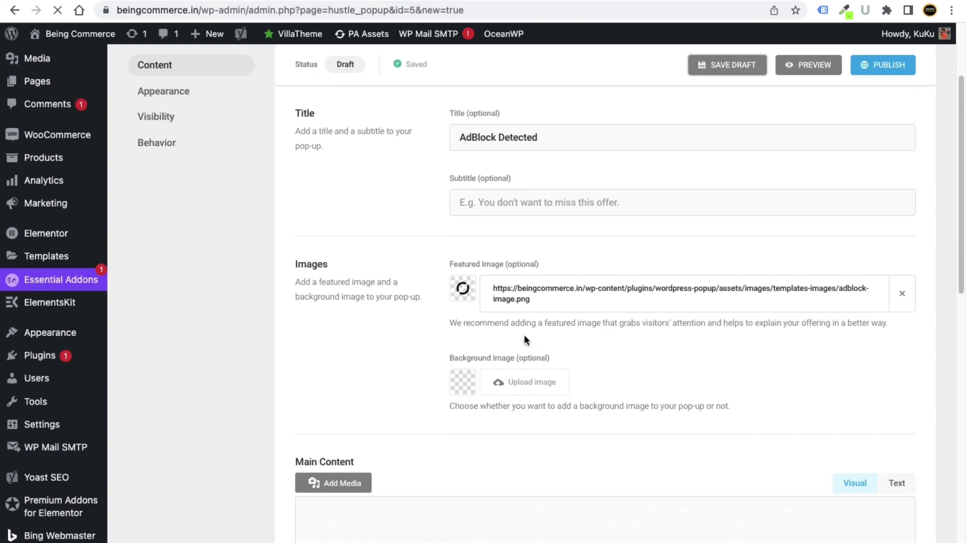
{"action": "scroll", "coordinate": [523, 348], "scroll_direction": "up", "scroll_amount": 5}
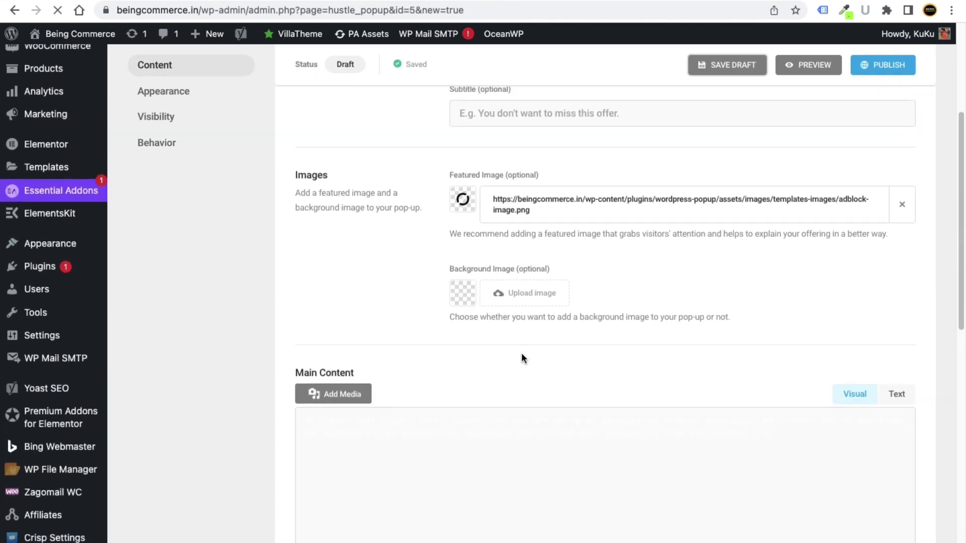
{"action": "scroll", "coordinate": [522, 354], "scroll_direction": "up", "scroll_amount": 5}
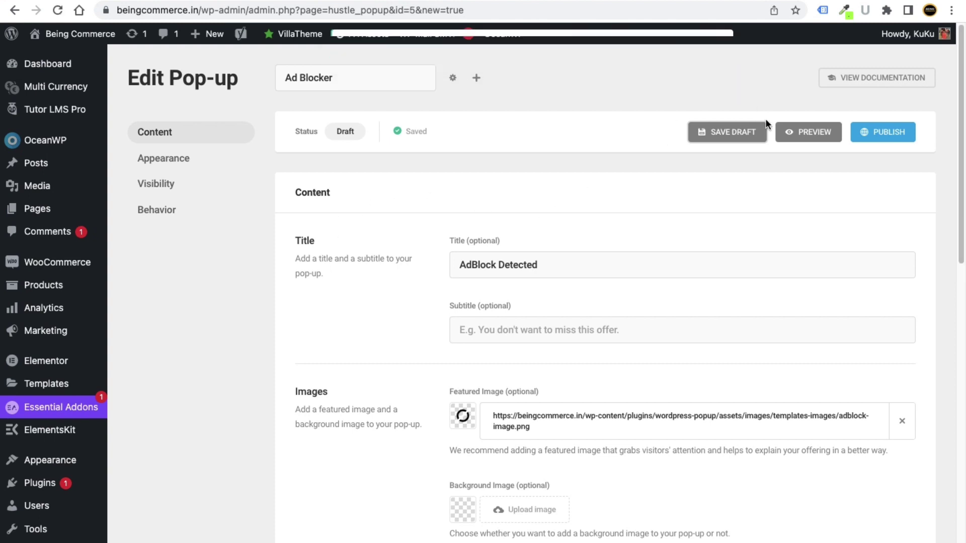
{"action": "left_click", "coordinate": [805, 132]}
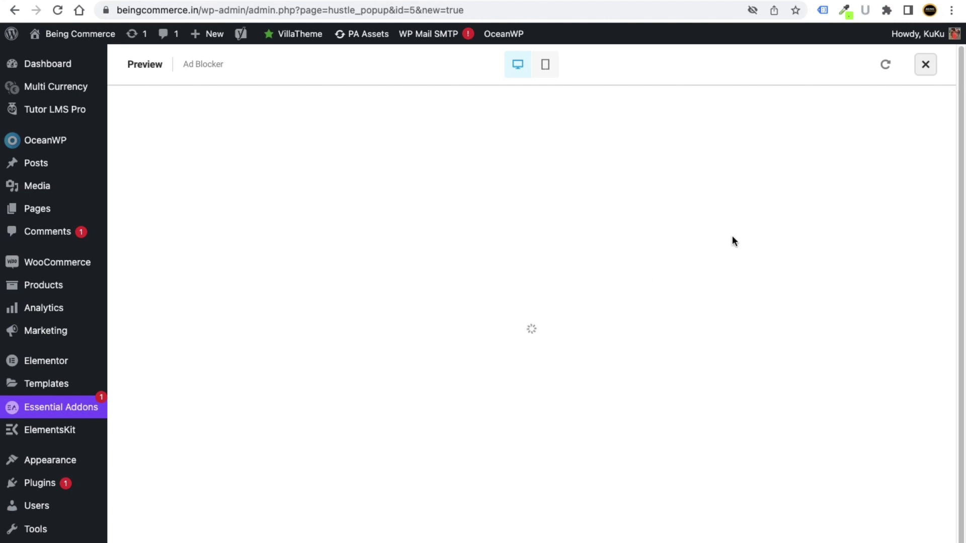
{"action": "left_click", "coordinate": [927, 65]}
{"action": "left_click", "coordinate": [732, 137]}
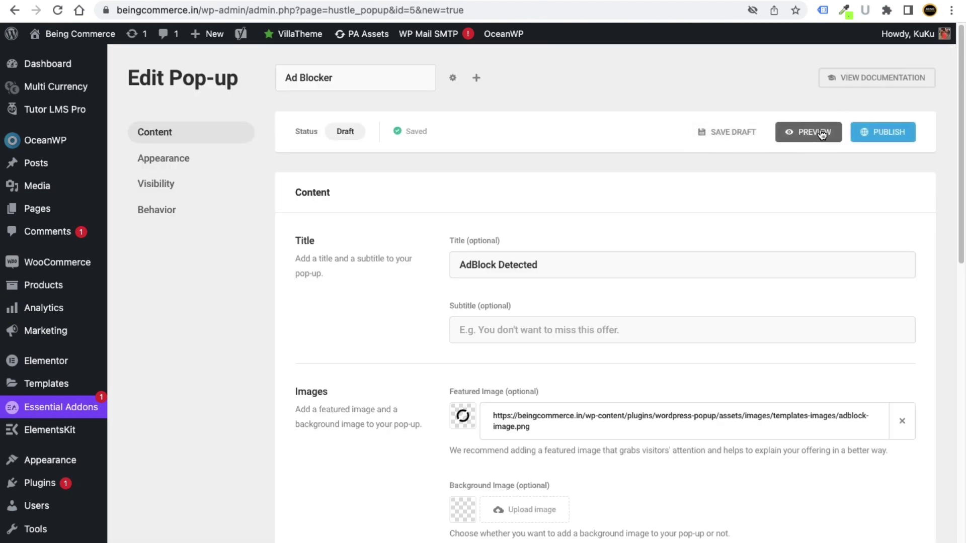
Step: Preview the Ad Blocker pop-up on the desktop view, highlight its whitelist request text, and close the preview
{"action": "left_click", "coordinate": [813, 133]}
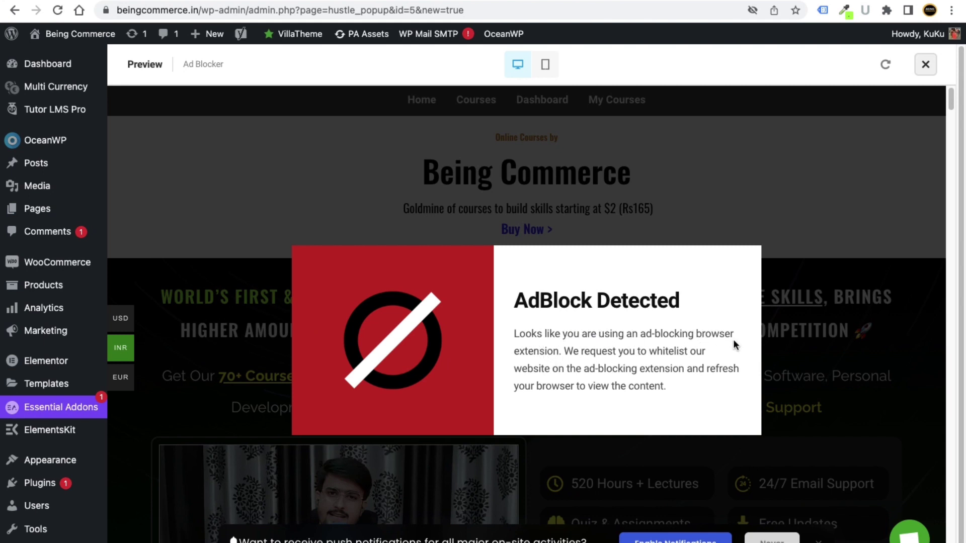
{"action": "left_click_drag", "start_coordinate": [563, 351], "coordinate": [685, 391]}
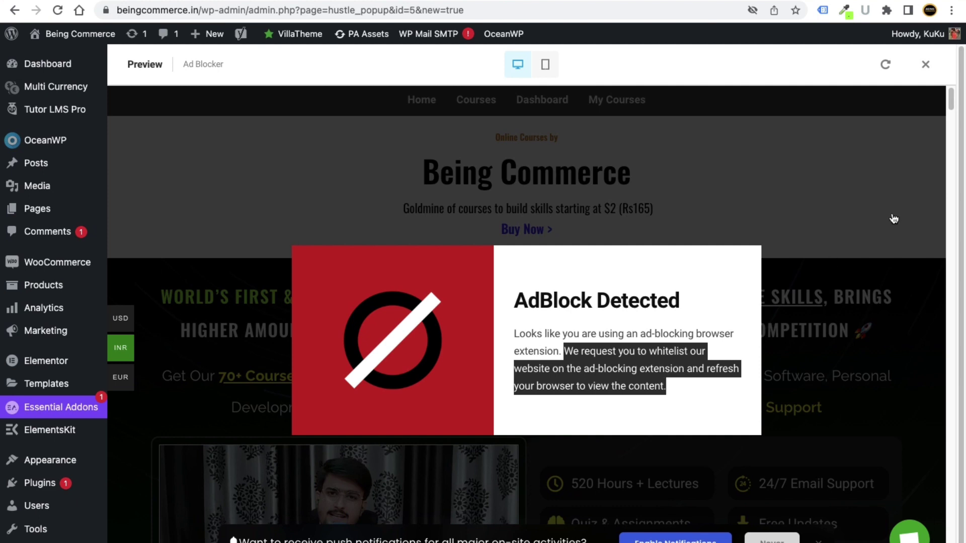
{"action": "left_click", "coordinate": [926, 65]}
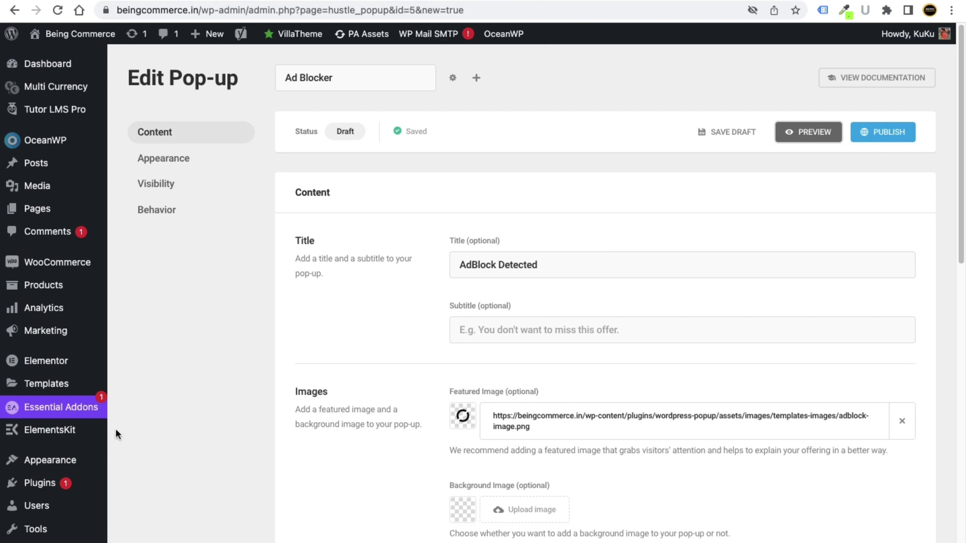
Step: Review the Ad Blocker pop-up's title, images, main content and call-to-action settings, and leave for the WordPress dashboard
{"action": "scroll", "coordinate": [226, 347], "scroll_direction": "down", "scroll_amount": 3}
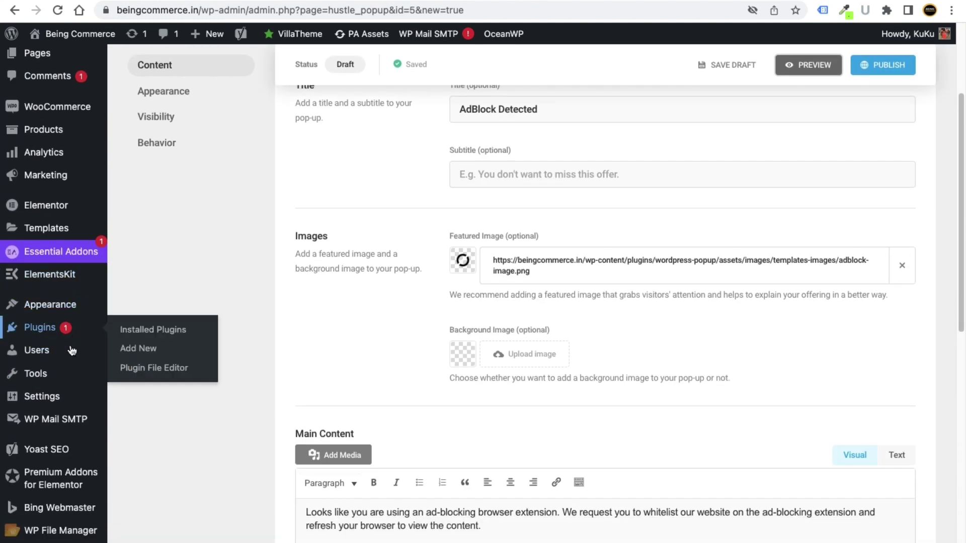
{"action": "scroll", "coordinate": [72, 351], "scroll_direction": "down", "scroll_amount": 2}
{"action": "scroll", "coordinate": [75, 464], "scroll_direction": "down", "scroll_amount": 3}
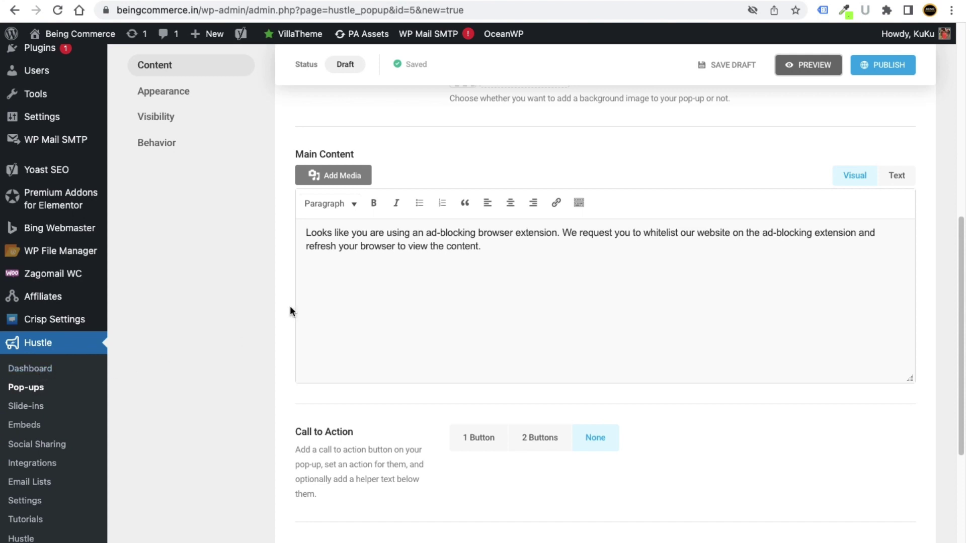
{"action": "scroll", "coordinate": [342, 320], "scroll_direction": "up", "scroll_amount": 3}
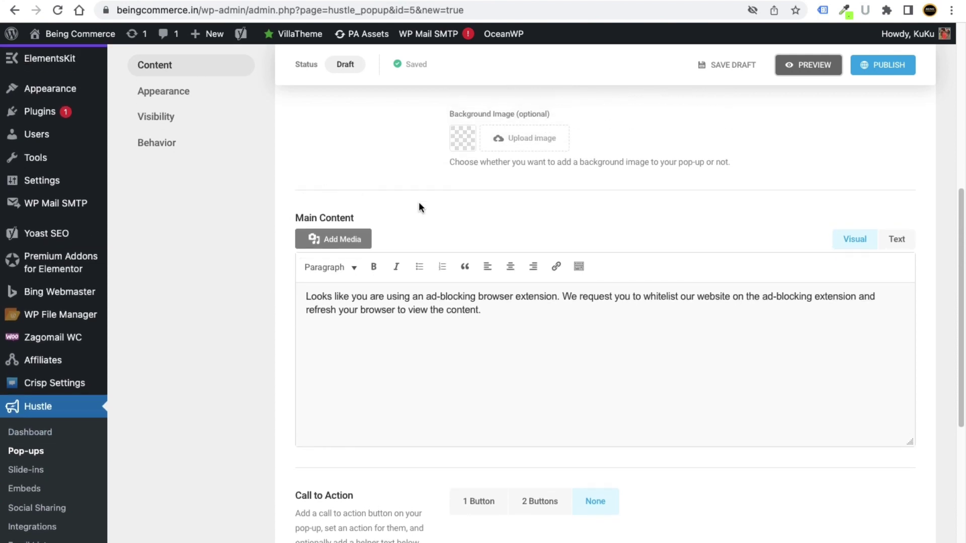
{"action": "scroll", "coordinate": [413, 268], "scroll_direction": "up", "scroll_amount": 8}
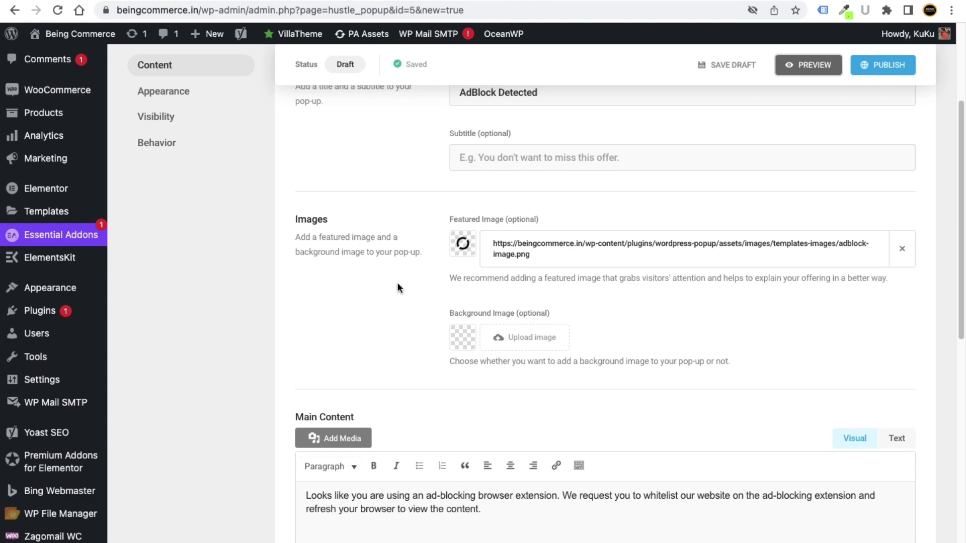
{"action": "scroll", "coordinate": [240, 379], "scroll_direction": "up", "scroll_amount": 1}
{"action": "scroll", "coordinate": [112, 469], "scroll_direction": "down", "scroll_amount": 20}
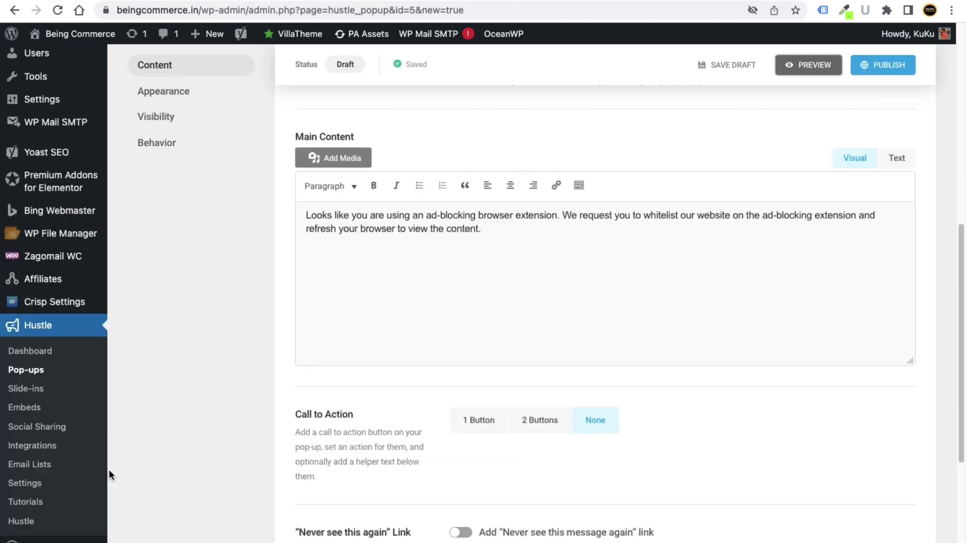
{"action": "scroll", "coordinate": [79, 422], "scroll_direction": "up", "scroll_amount": 15}
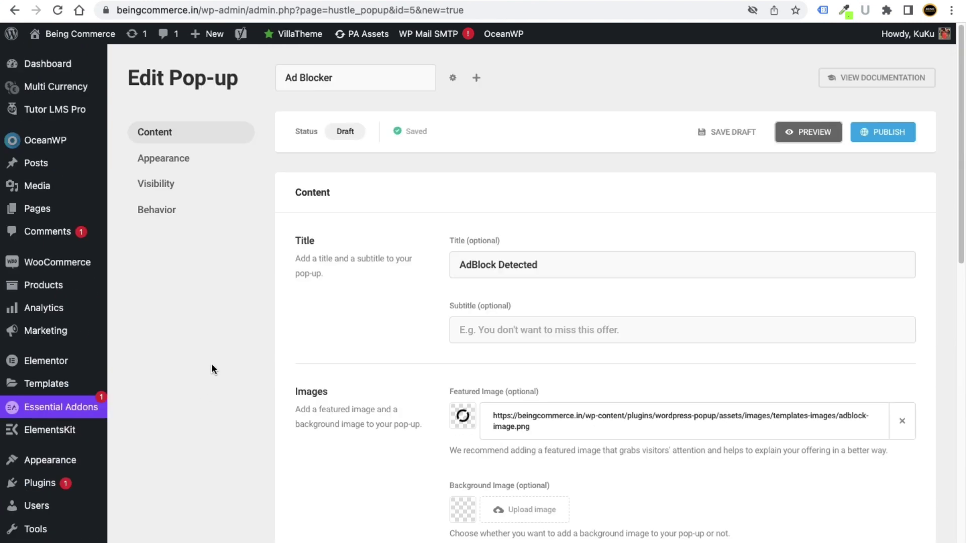
{"action": "left_click", "coordinate": [71, 63]}
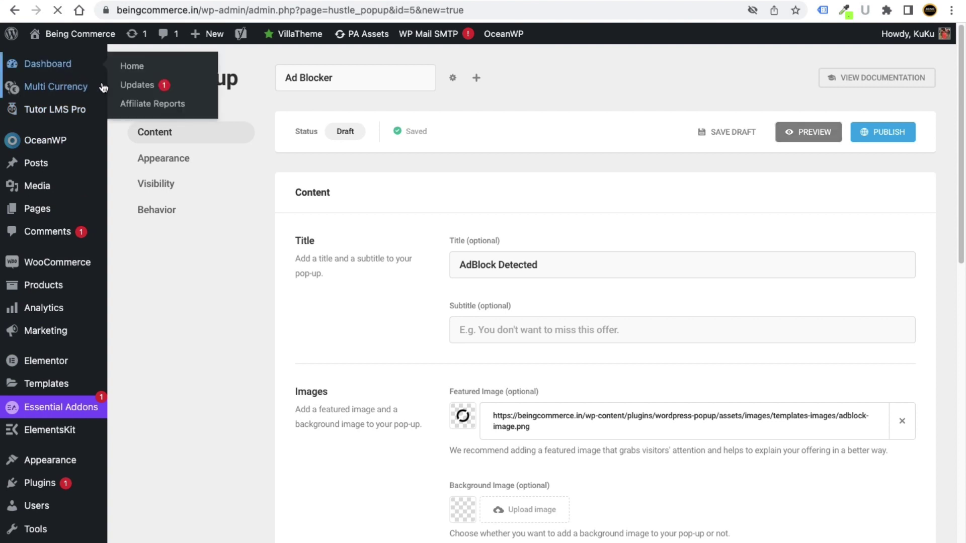